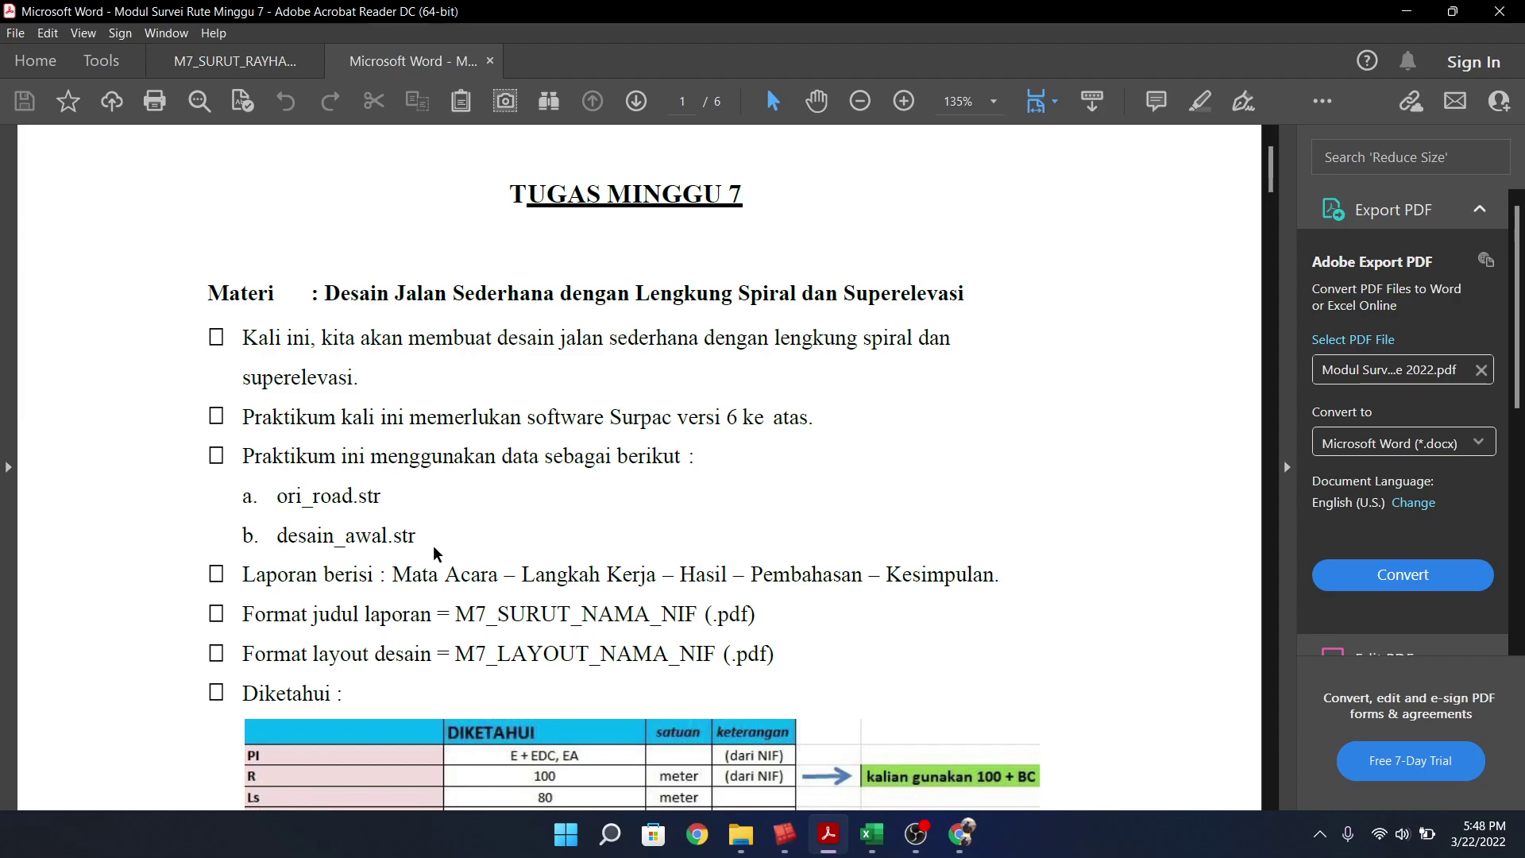
Read the given road design parameters and the first work steps in the Minggu 7 module PDF
{"action": "scroll", "coordinate": [436, 553], "scroll_direction": "down", "scroll_amount": 2}
{"action": "scroll", "coordinate": [310, 628], "scroll_direction": "down", "scroll_amount": 1}
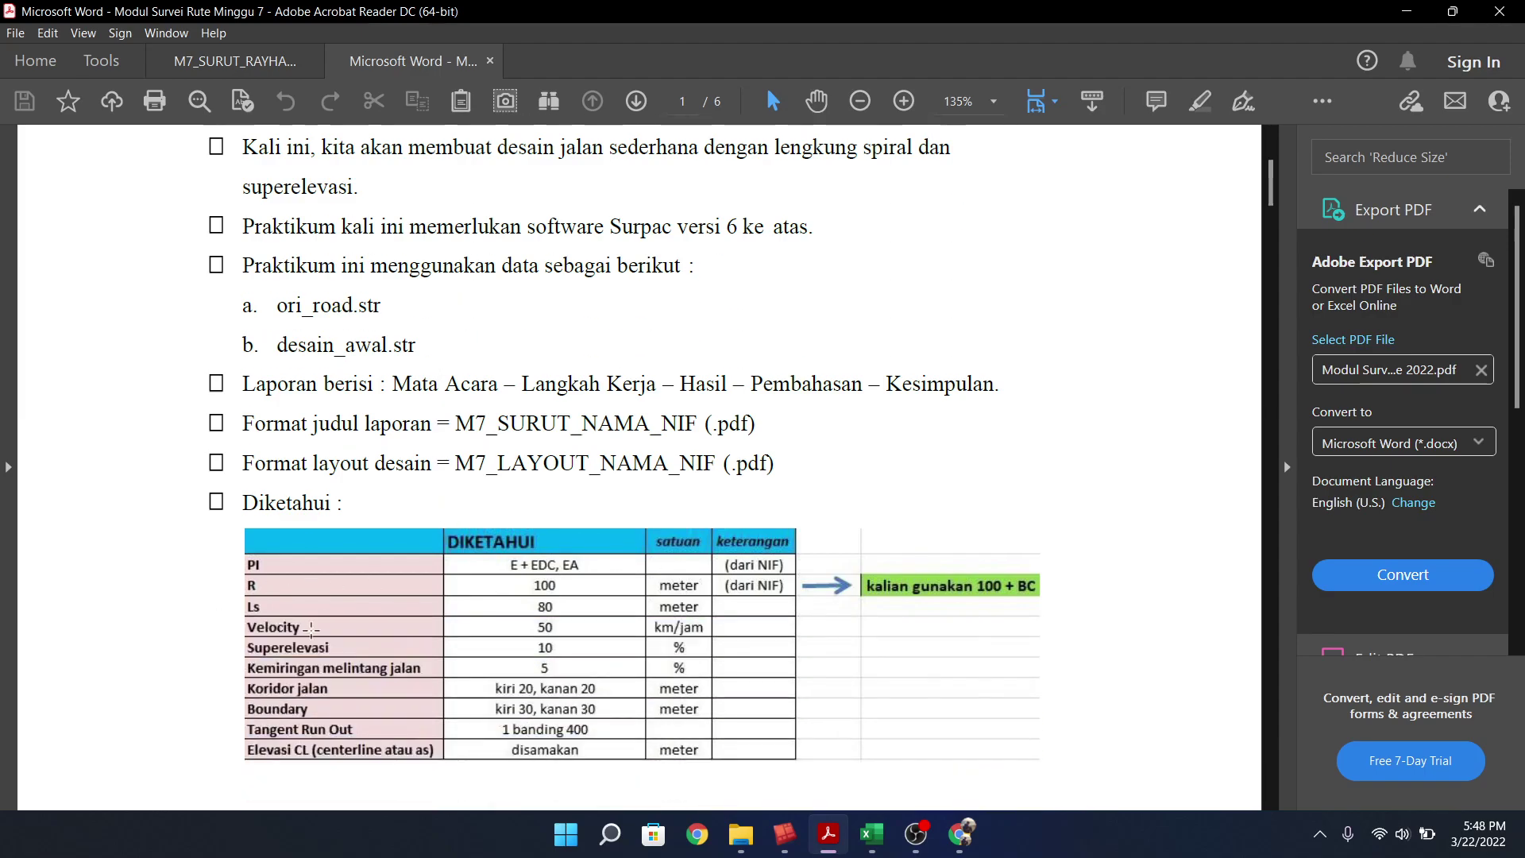
{"action": "scroll", "coordinate": [310, 628], "scroll_direction": "down", "scroll_amount": 1}
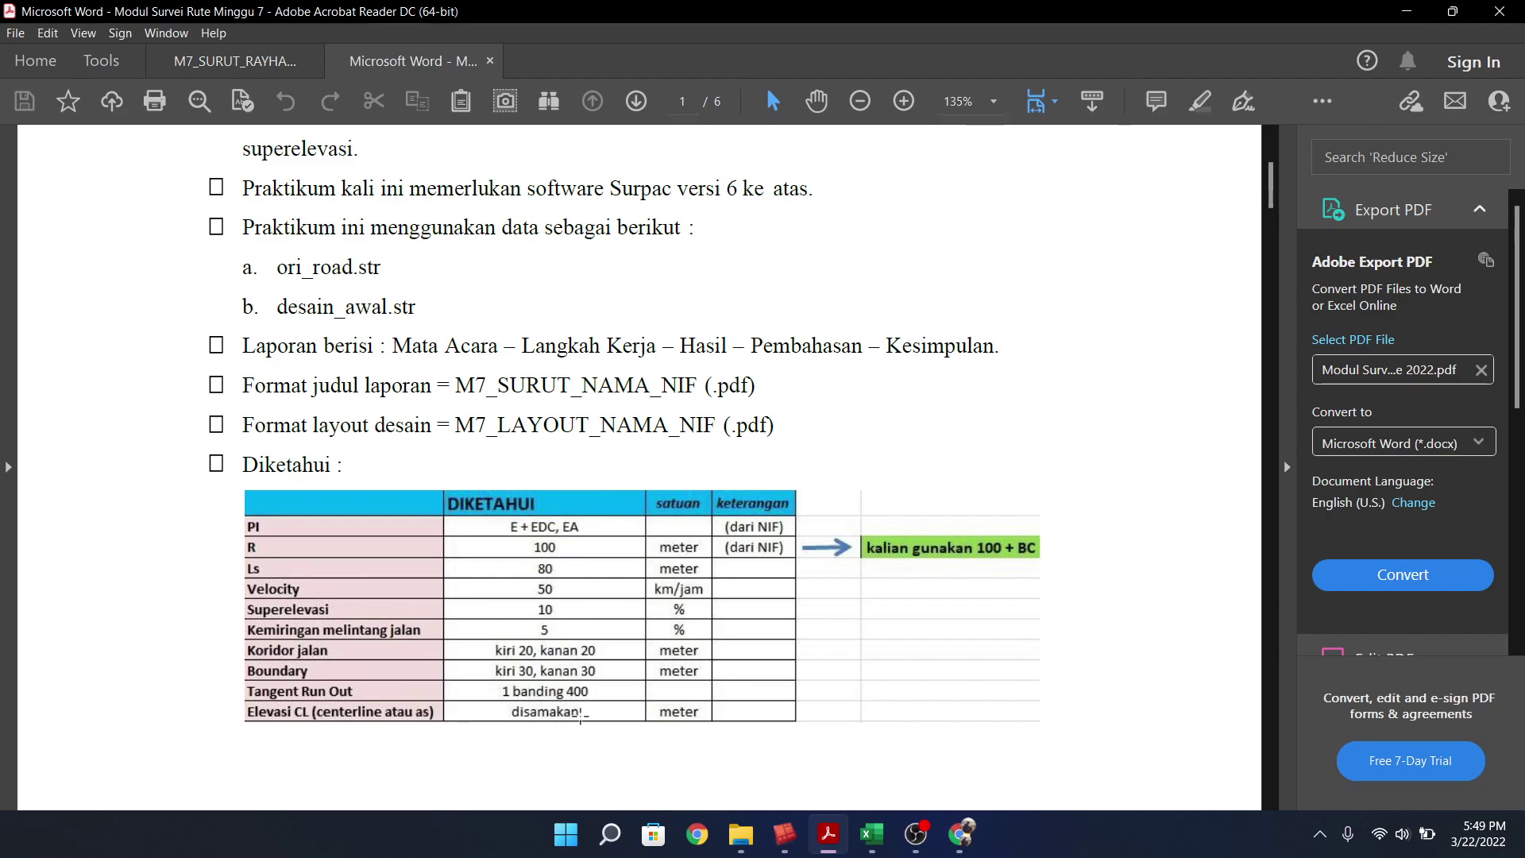
{"action": "scroll", "coordinate": [580, 717], "scroll_direction": "down", "scroll_amount": 10}
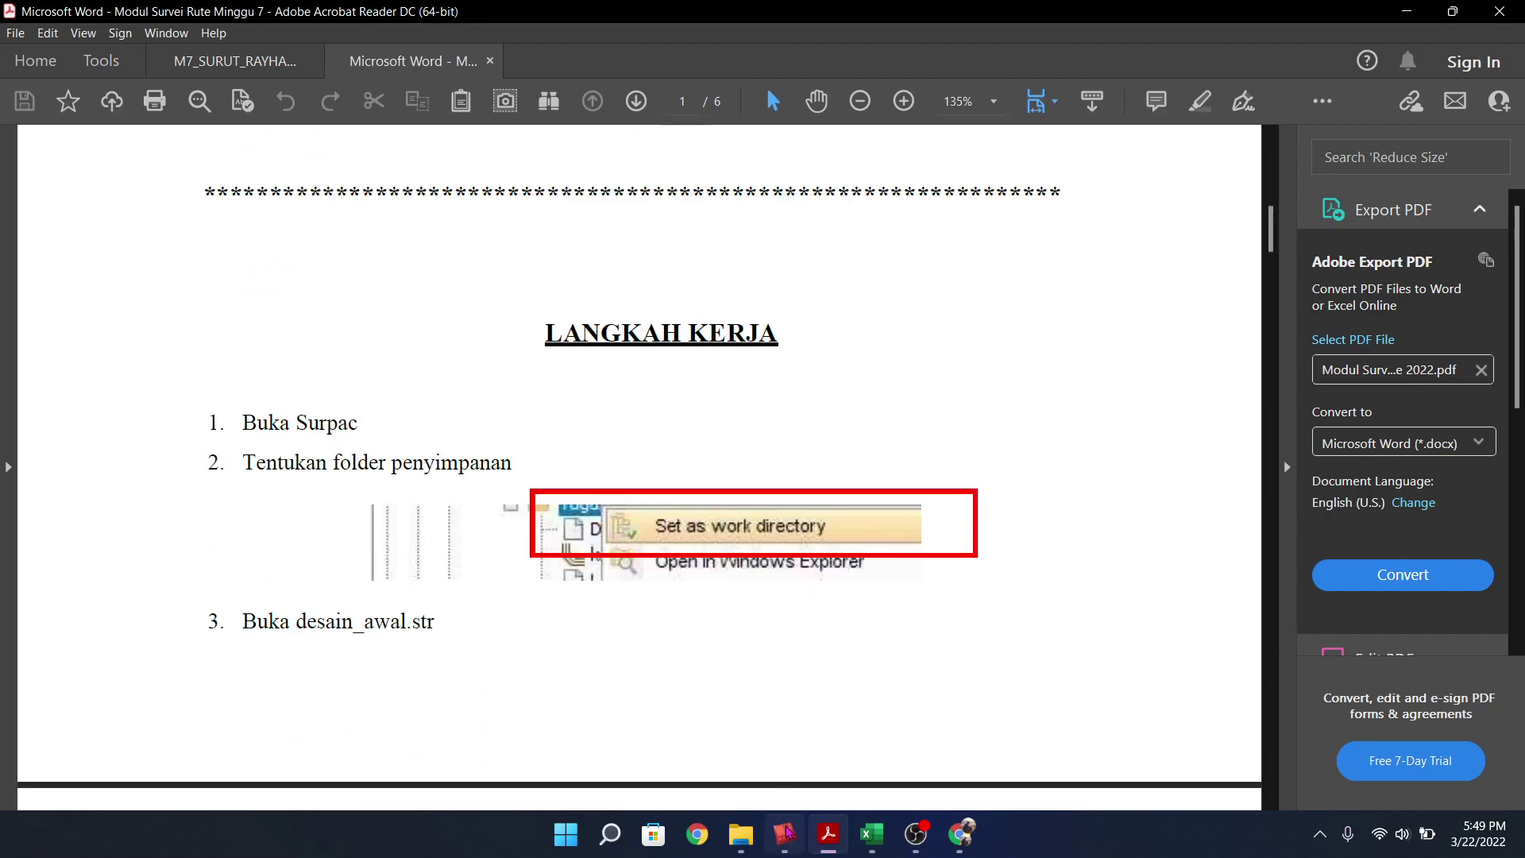
Switch to Surpac and locate the M7 folder with its work directory option in the file tree
{"action": "left_click", "coordinate": [785, 832]}
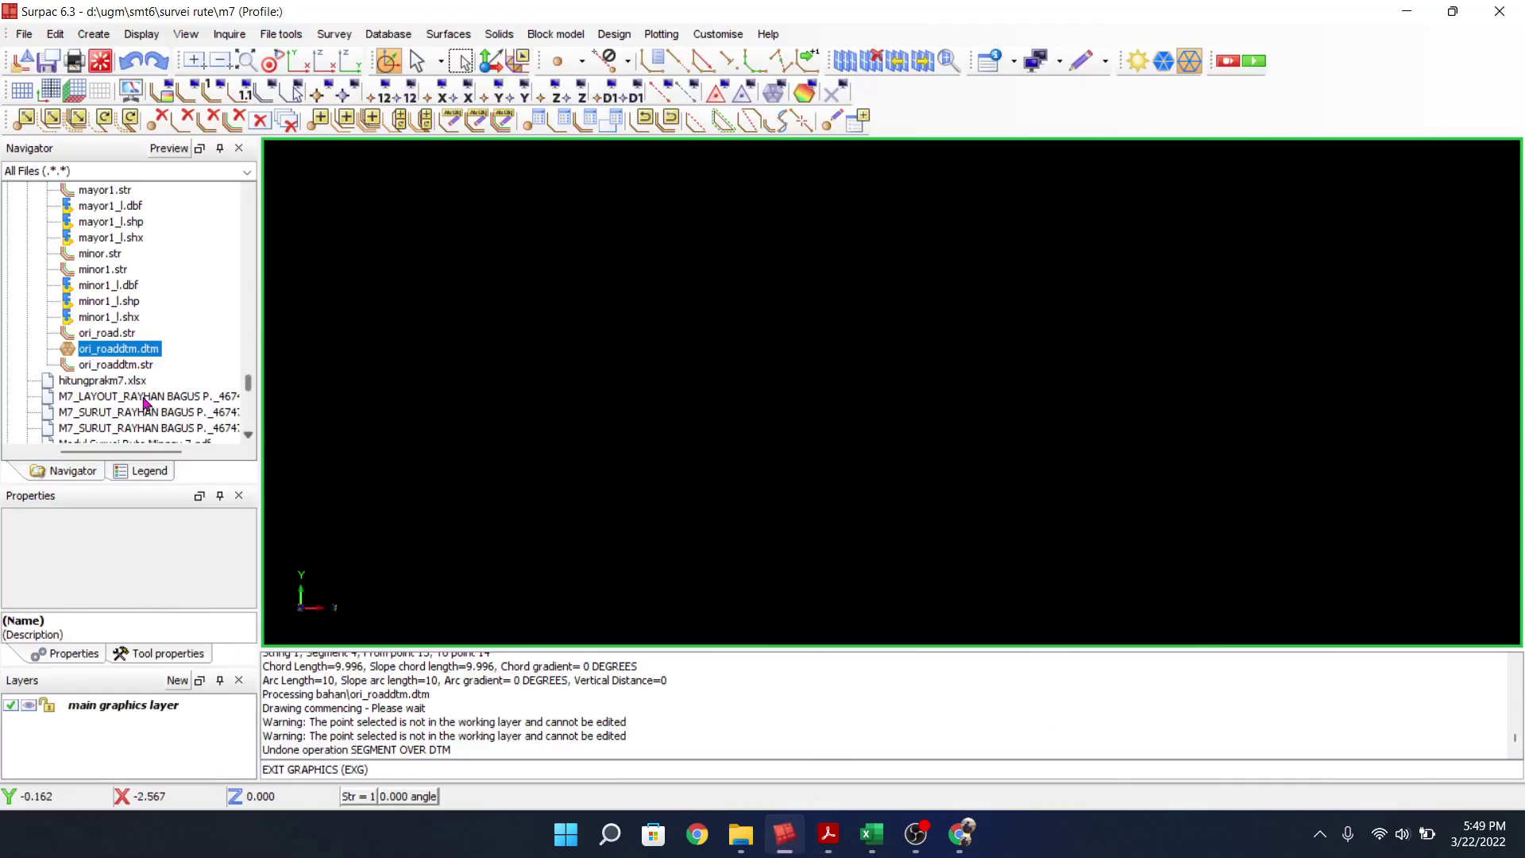
{"action": "scroll", "coordinate": [104, 373], "scroll_direction": "up", "scroll_amount": 6}
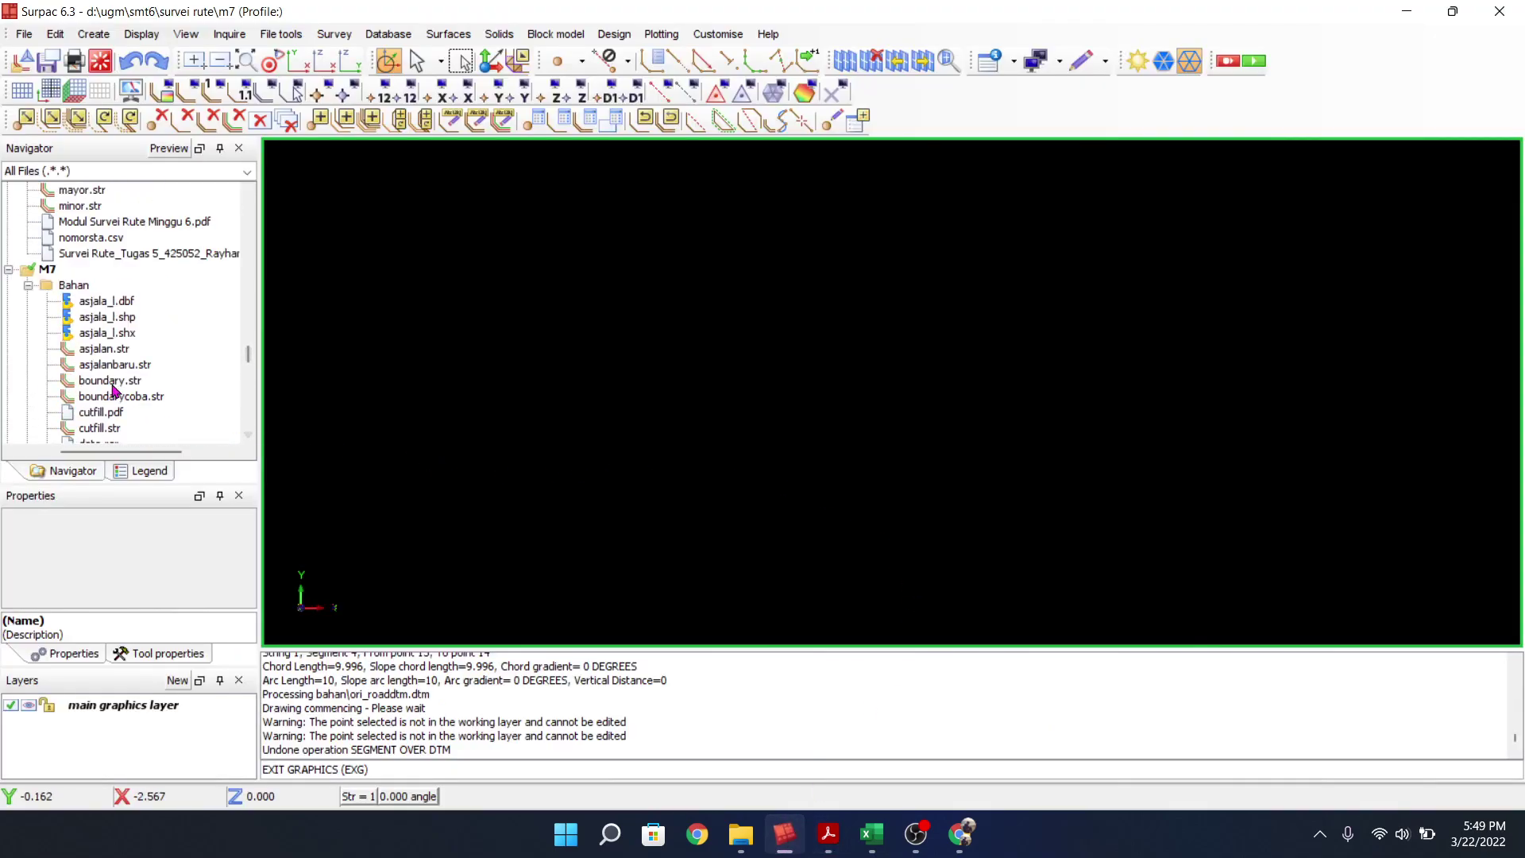
{"action": "right_click", "coordinate": [52, 274]}
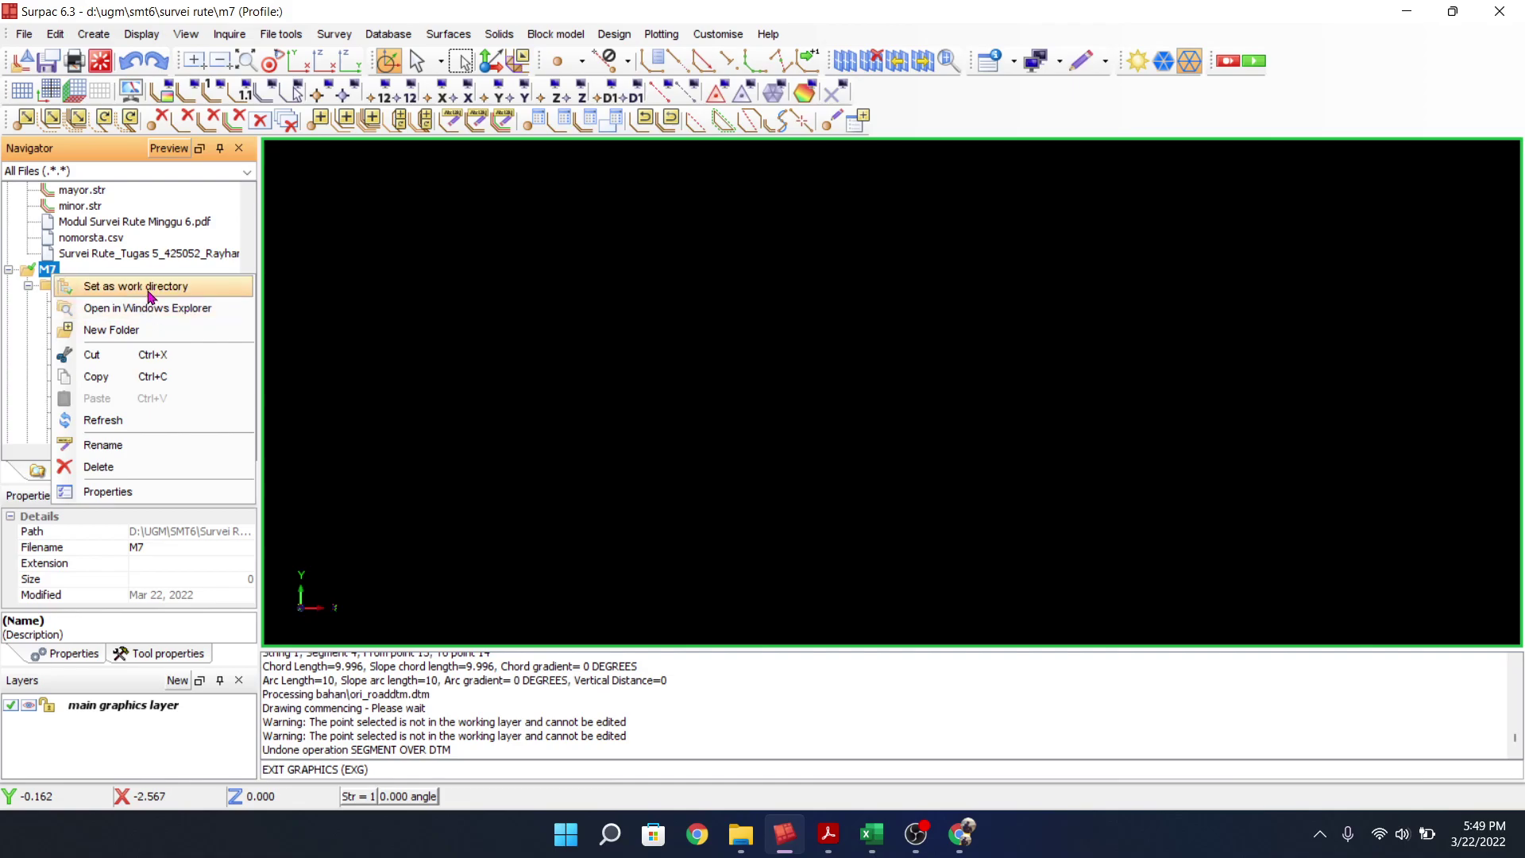
{"action": "left_click", "coordinate": [35, 318]}
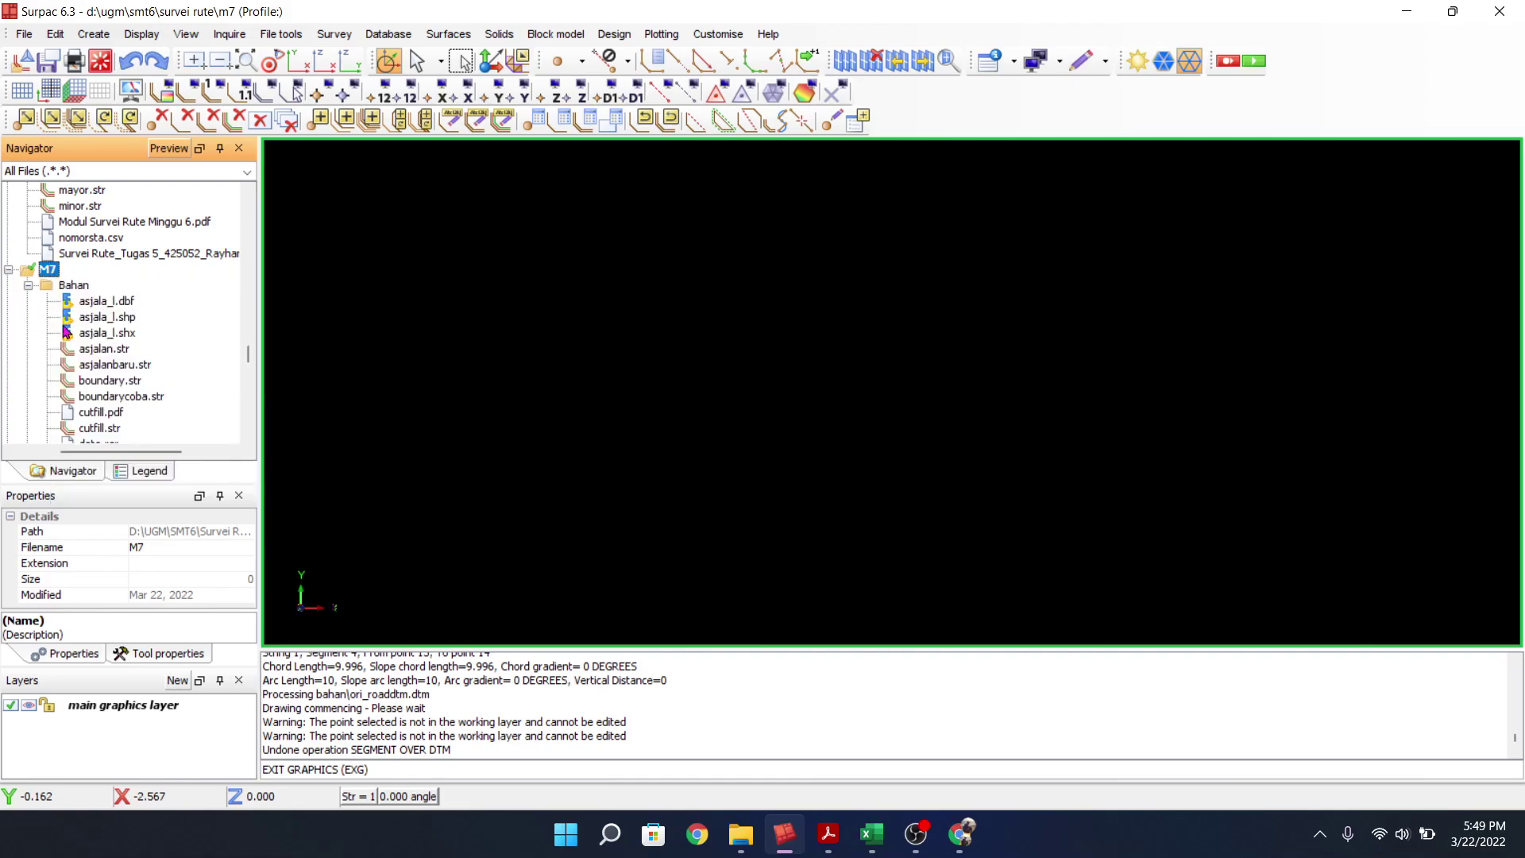
Load desain_awal.str and ori_road.str from the M7 Bahan folder into the graphics view
{"action": "scroll", "coordinate": [94, 341], "scroll_direction": "down", "scroll_amount": 4}
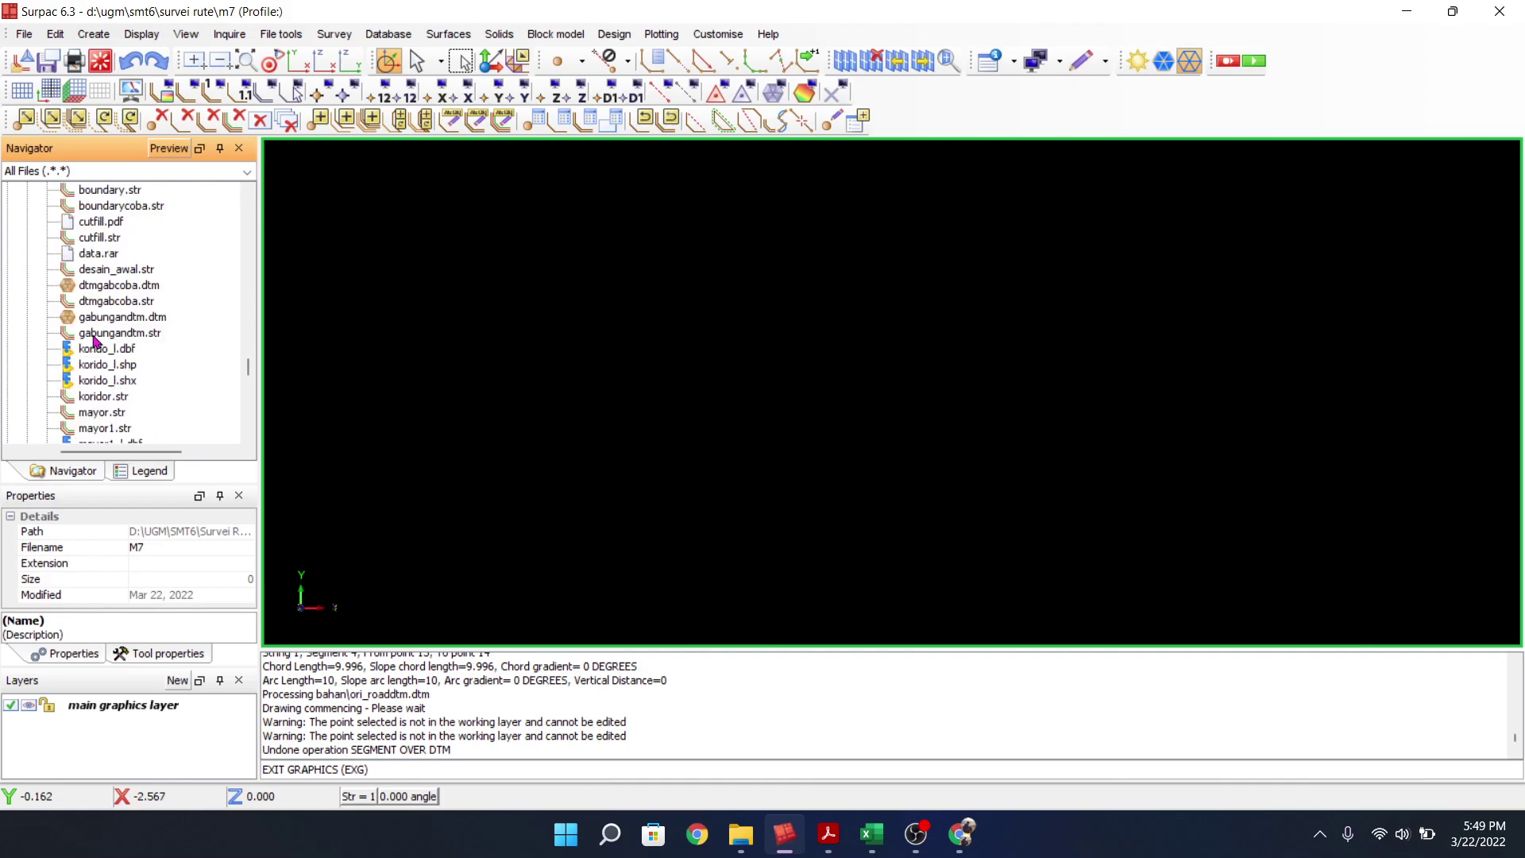
{"action": "scroll", "coordinate": [94, 343], "scroll_direction": "down", "scroll_amount": 1}
{"action": "scroll", "coordinate": [102, 383], "scroll_direction": "up", "scroll_amount": 2}
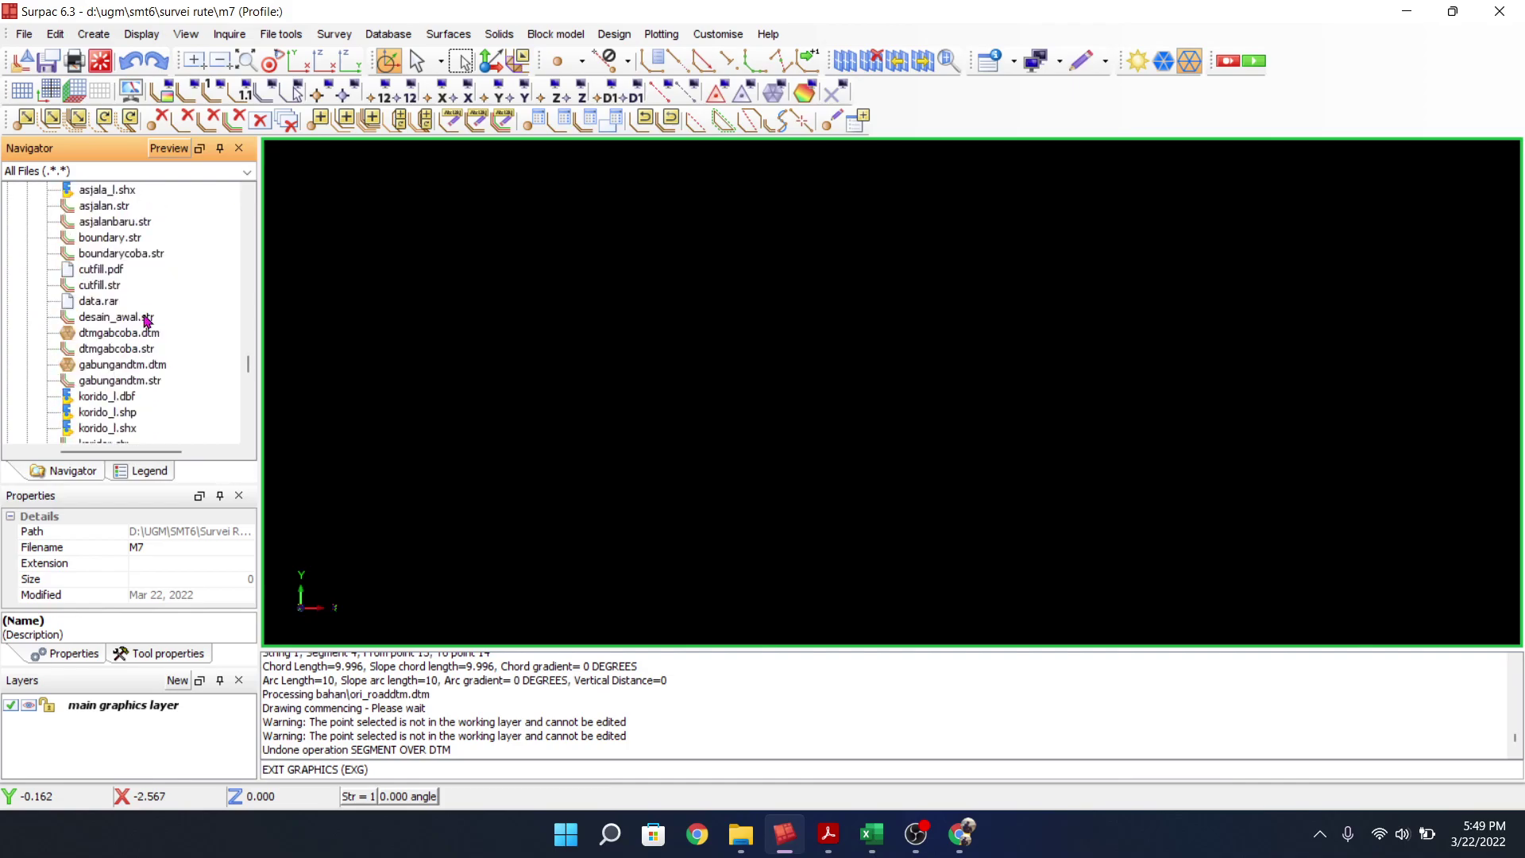
{"action": "left_click_drag", "start_coordinate": [125, 317], "coordinate": [487, 355]}
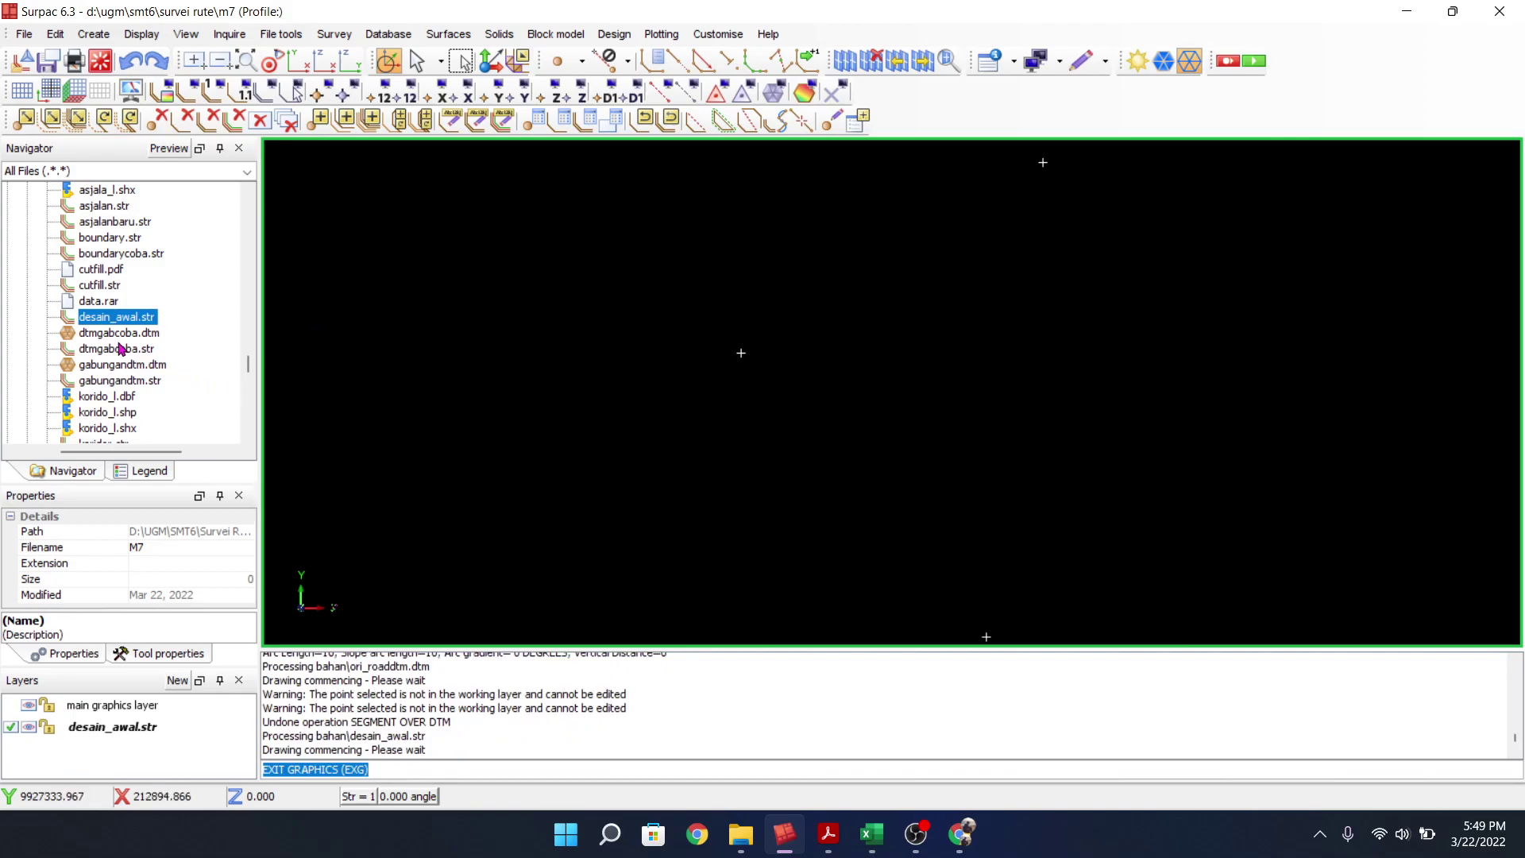
{"action": "scroll", "coordinate": [119, 349], "scroll_direction": "down", "scroll_amount": 6}
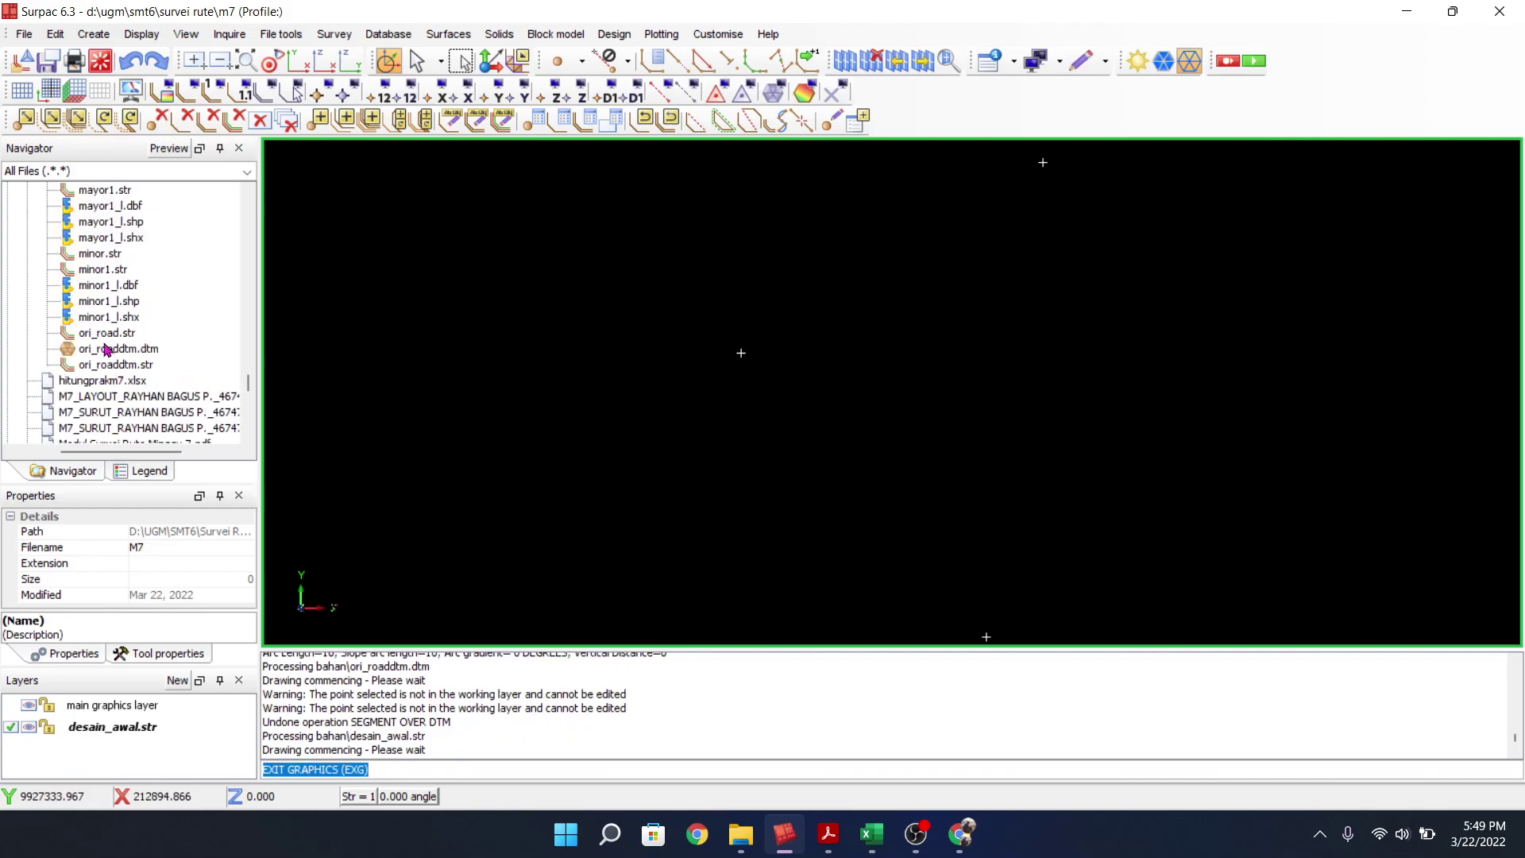
{"action": "left_click_drag", "start_coordinate": [108, 333], "coordinate": [480, 376]}
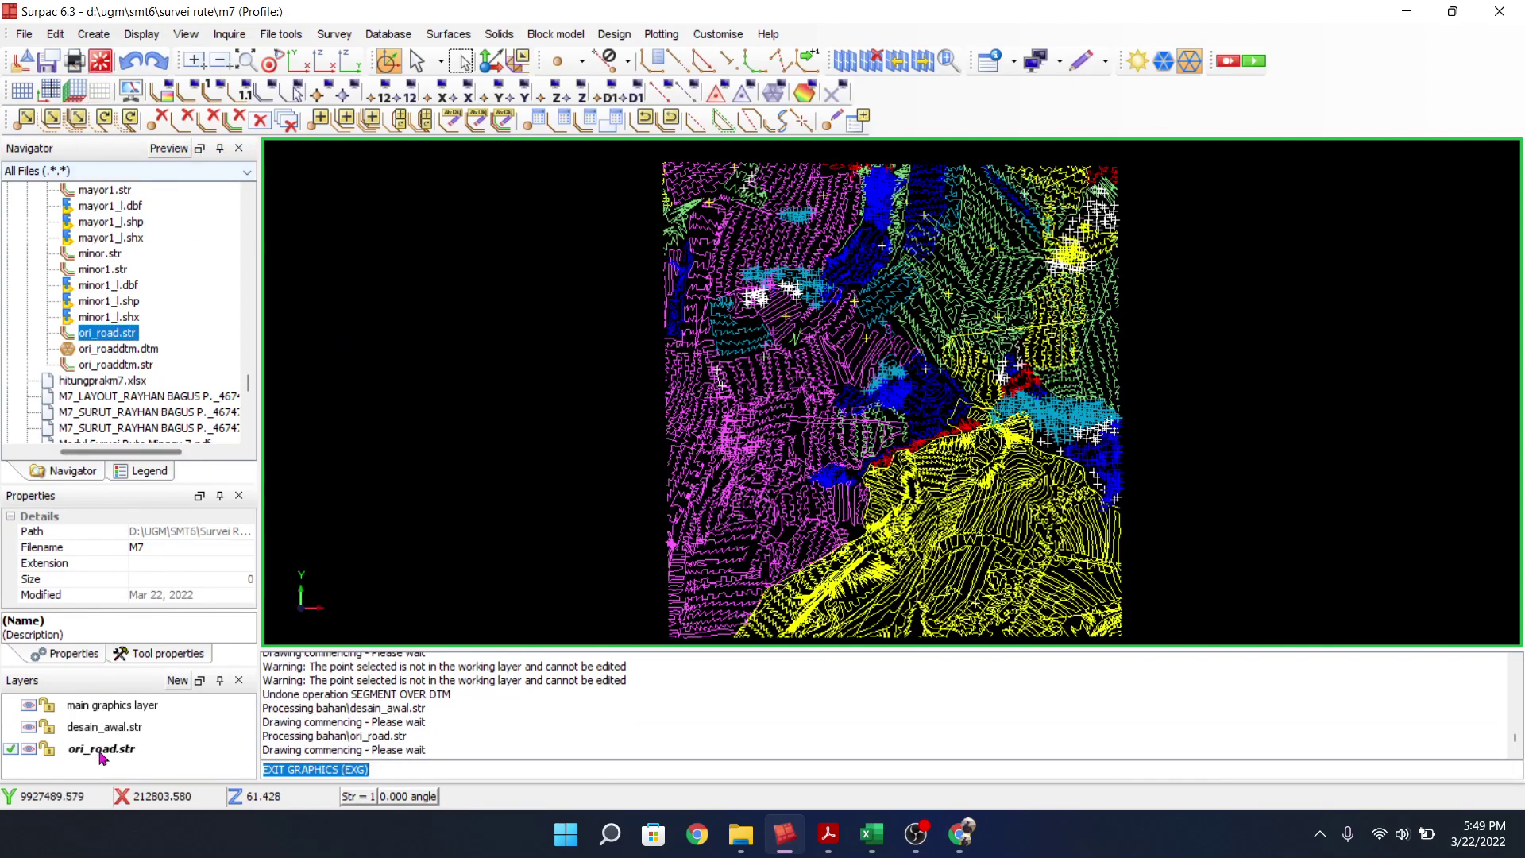
Delete the desain_awal.str layer and reset the graphics to clear the remaining ori_road.str layer
{"action": "left_click", "coordinate": [128, 729]}
{"action": "right_click", "coordinate": [127, 729]}
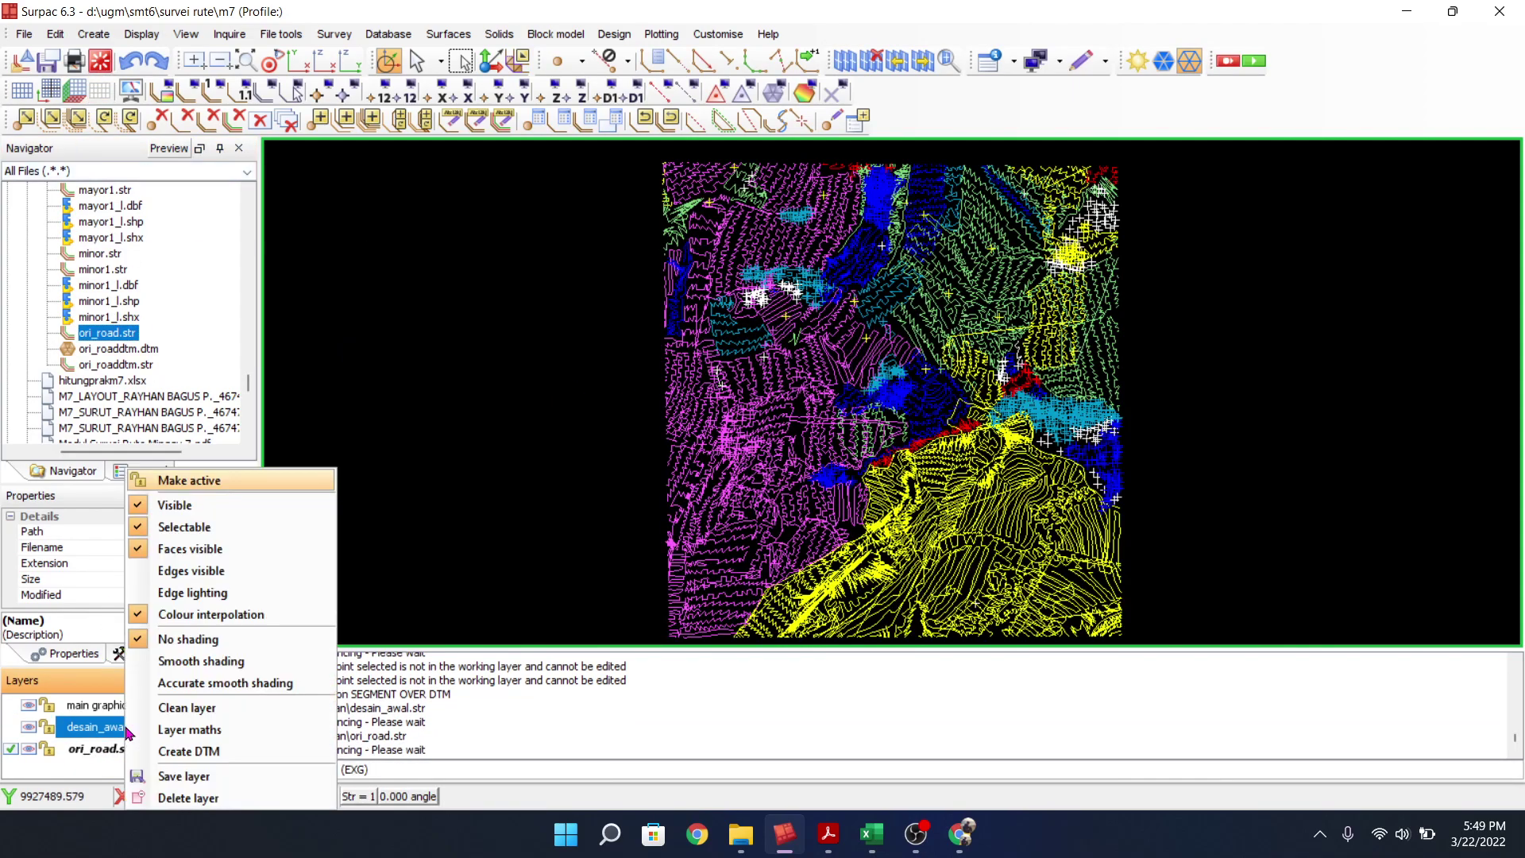
{"action": "left_click", "coordinate": [206, 795]}
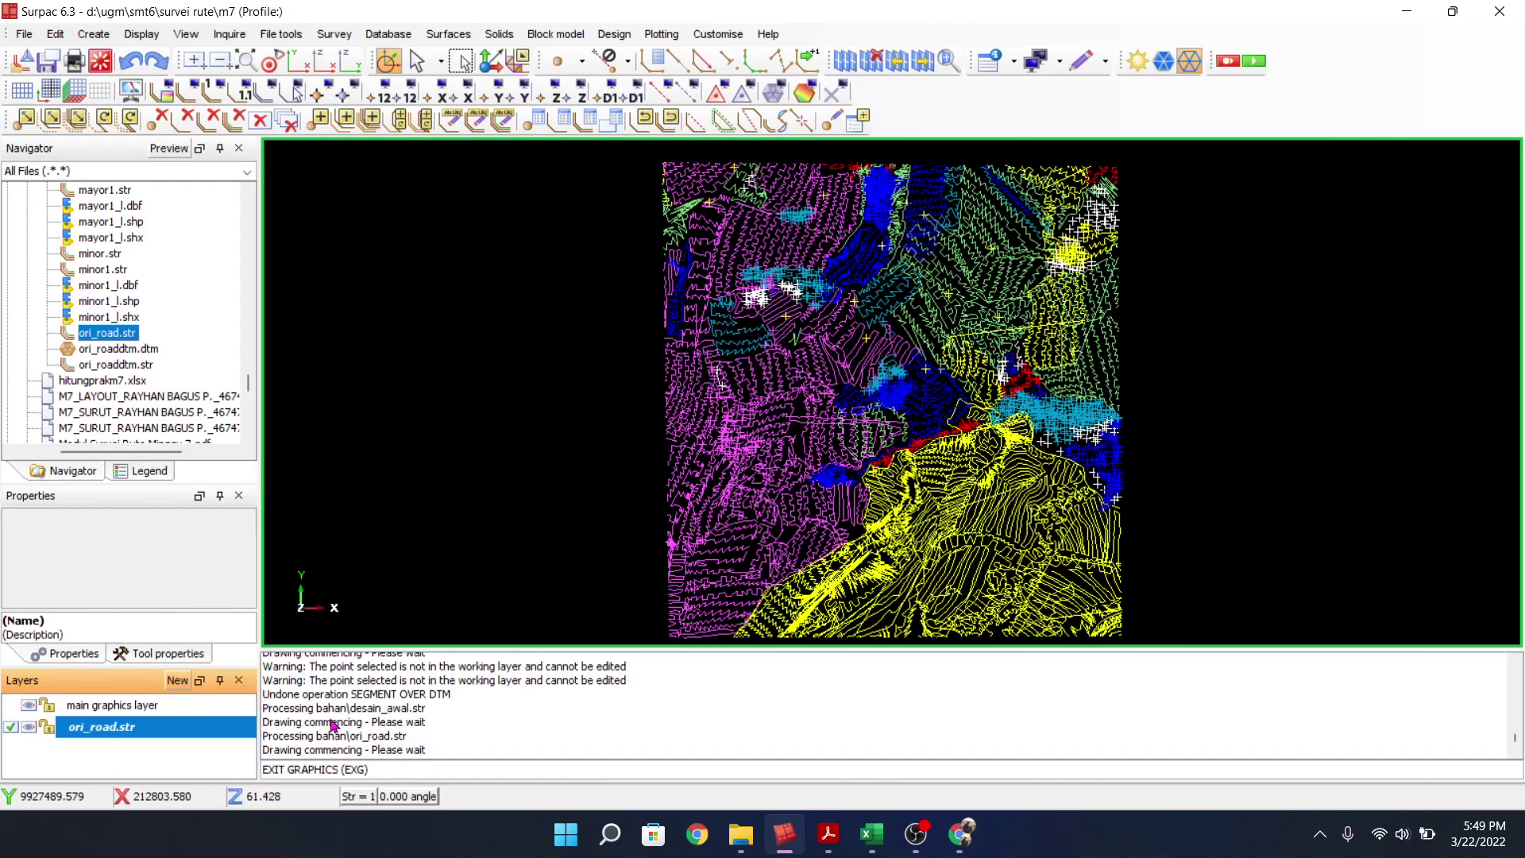
{"action": "left_click", "coordinate": [100, 62]}
Open desain_awal.str from the Bahan folder in the graphics view and display its point descriptions
{"action": "scroll", "coordinate": [171, 363], "scroll_direction": "up", "scroll_amount": 3}
{"action": "scroll", "coordinate": [77, 348], "scroll_direction": "up", "scroll_amount": 1}
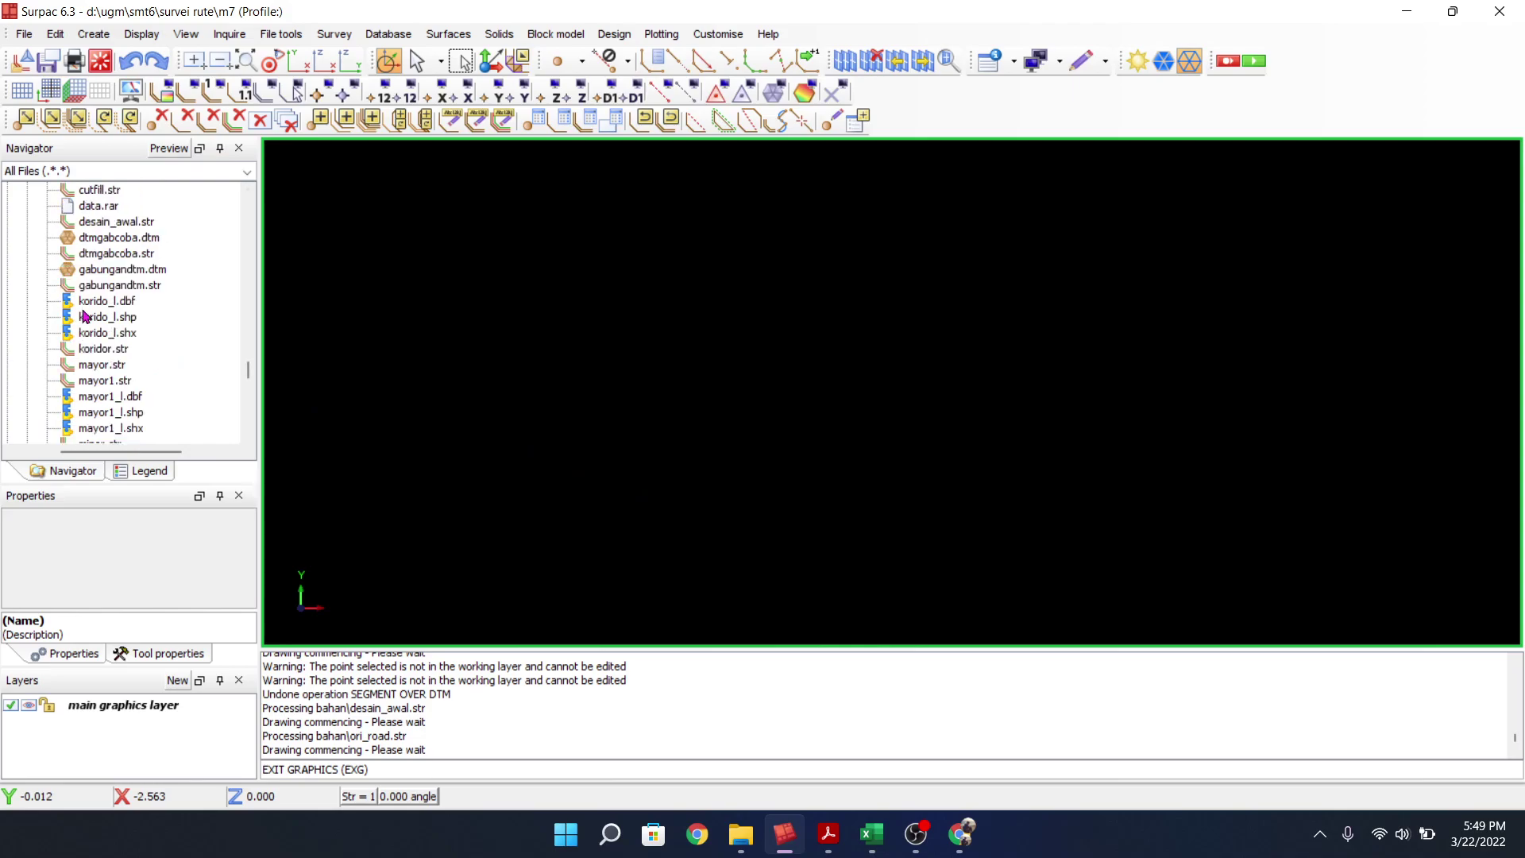
{"action": "left_click_drag", "start_coordinate": [127, 223], "coordinate": [699, 333]}
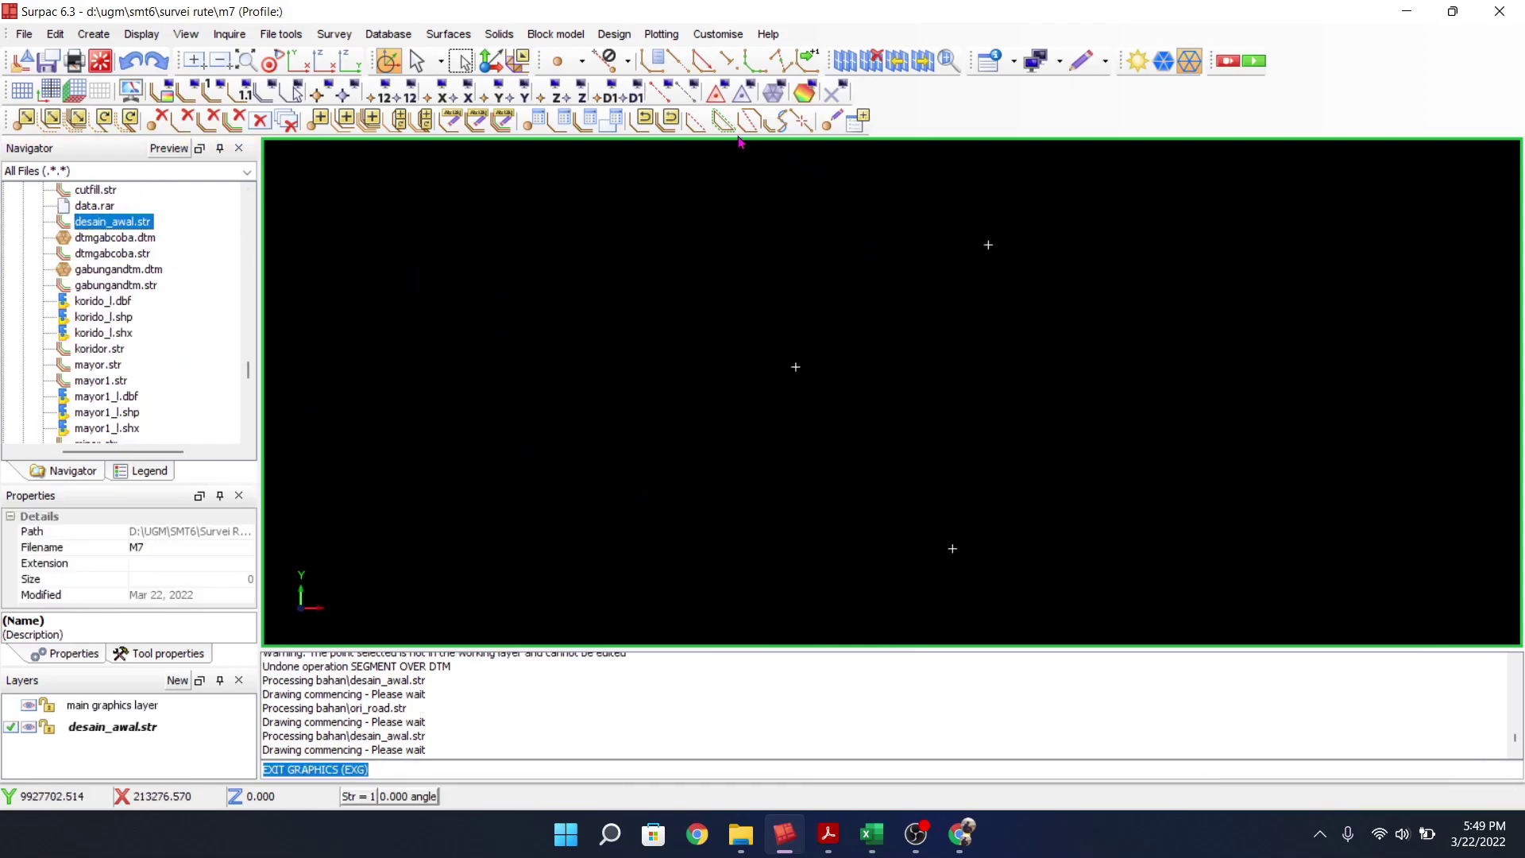
{"action": "left_click", "coordinate": [634, 94]}
{"action": "left_click", "coordinate": [835, 520]}
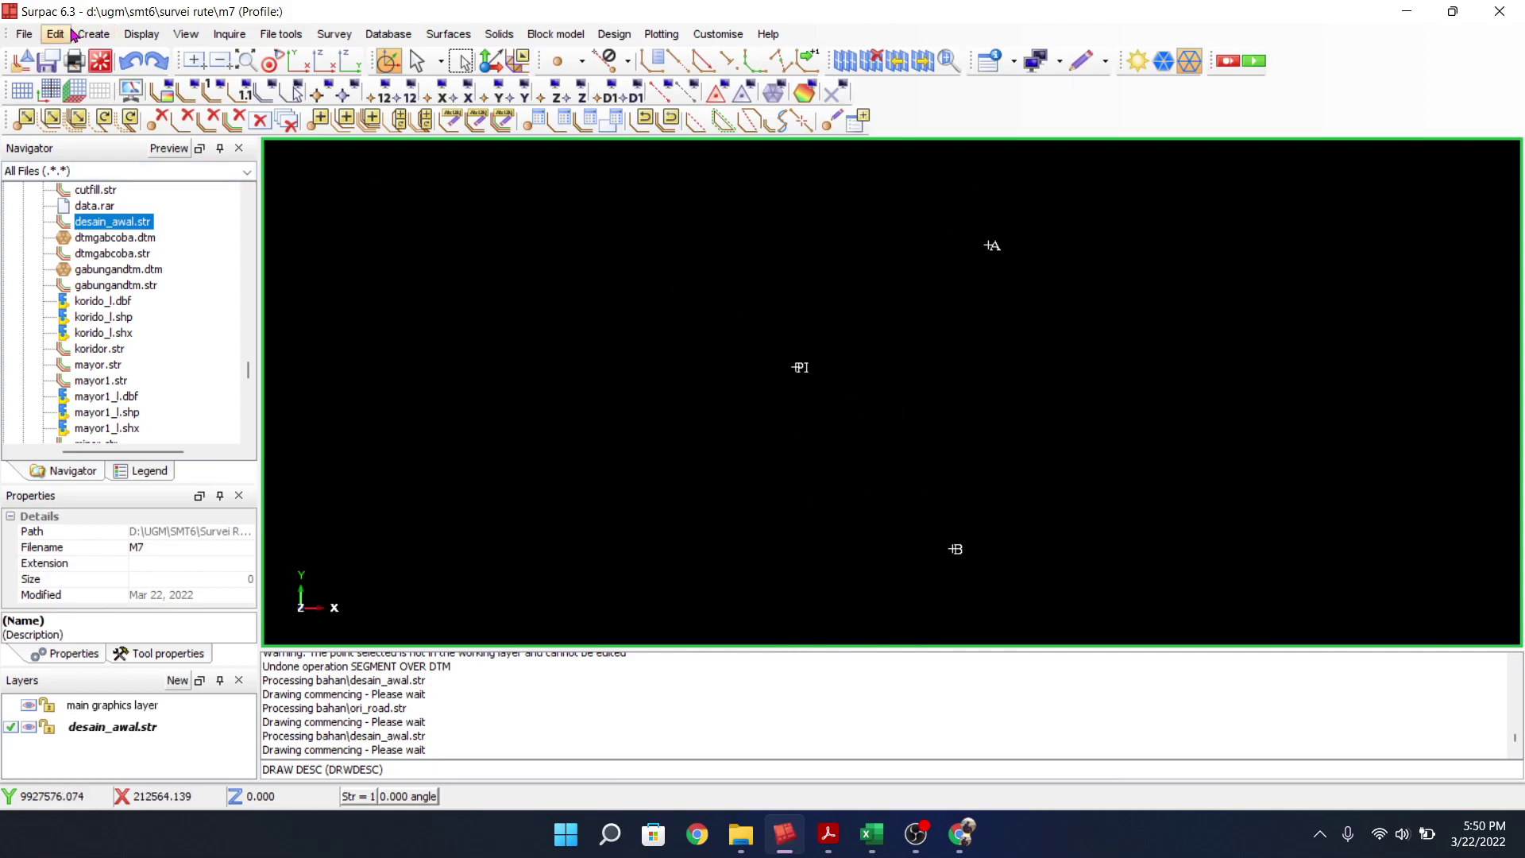
Measure the clockwise angle at PI from A to B and from B to A
{"action": "left_click", "coordinate": [224, 35]}
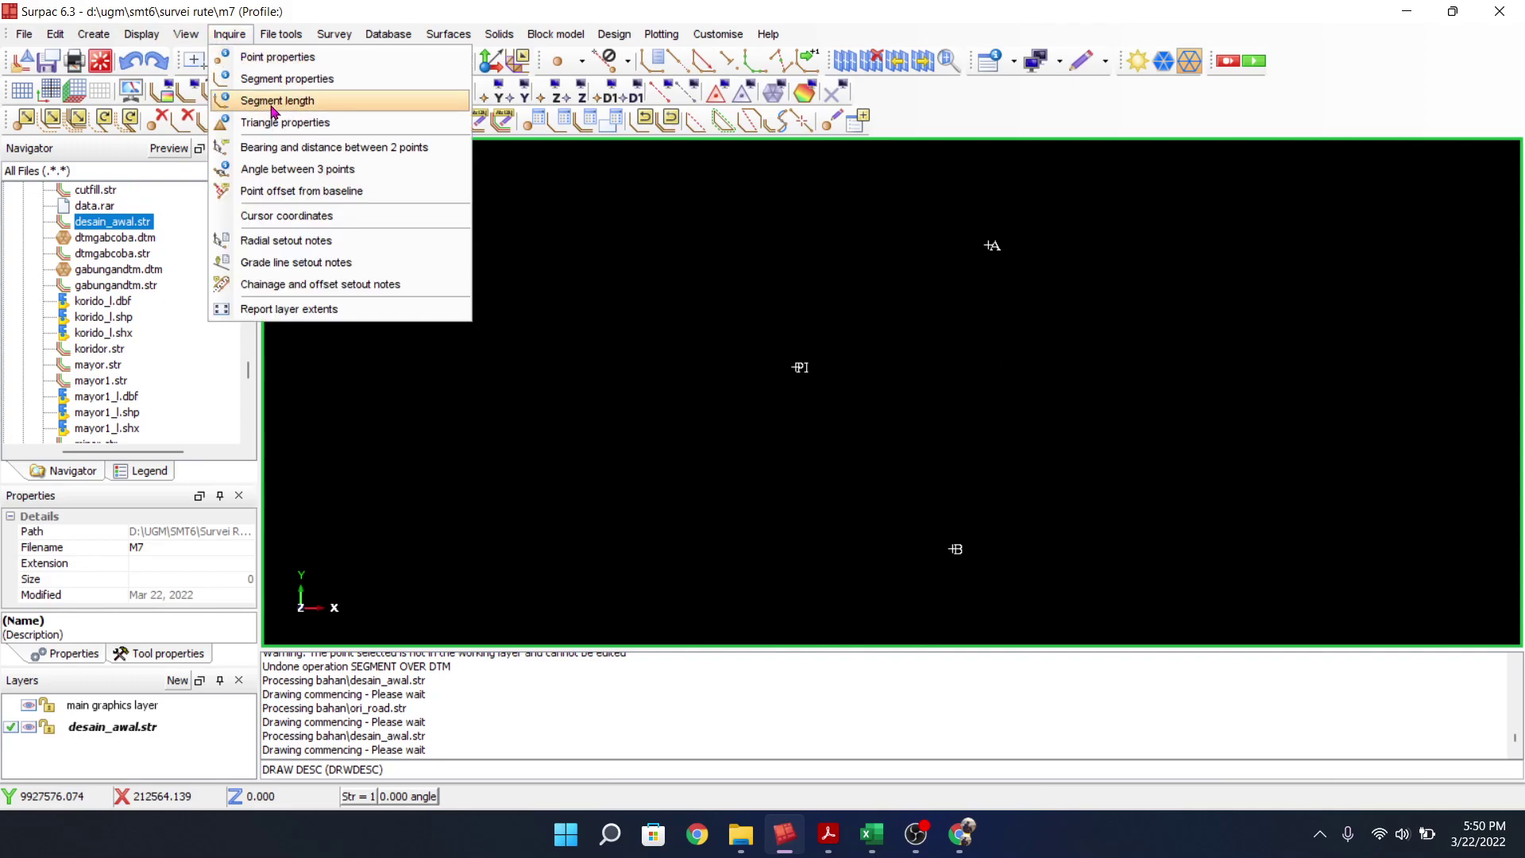
{"action": "left_click", "coordinate": [316, 168]}
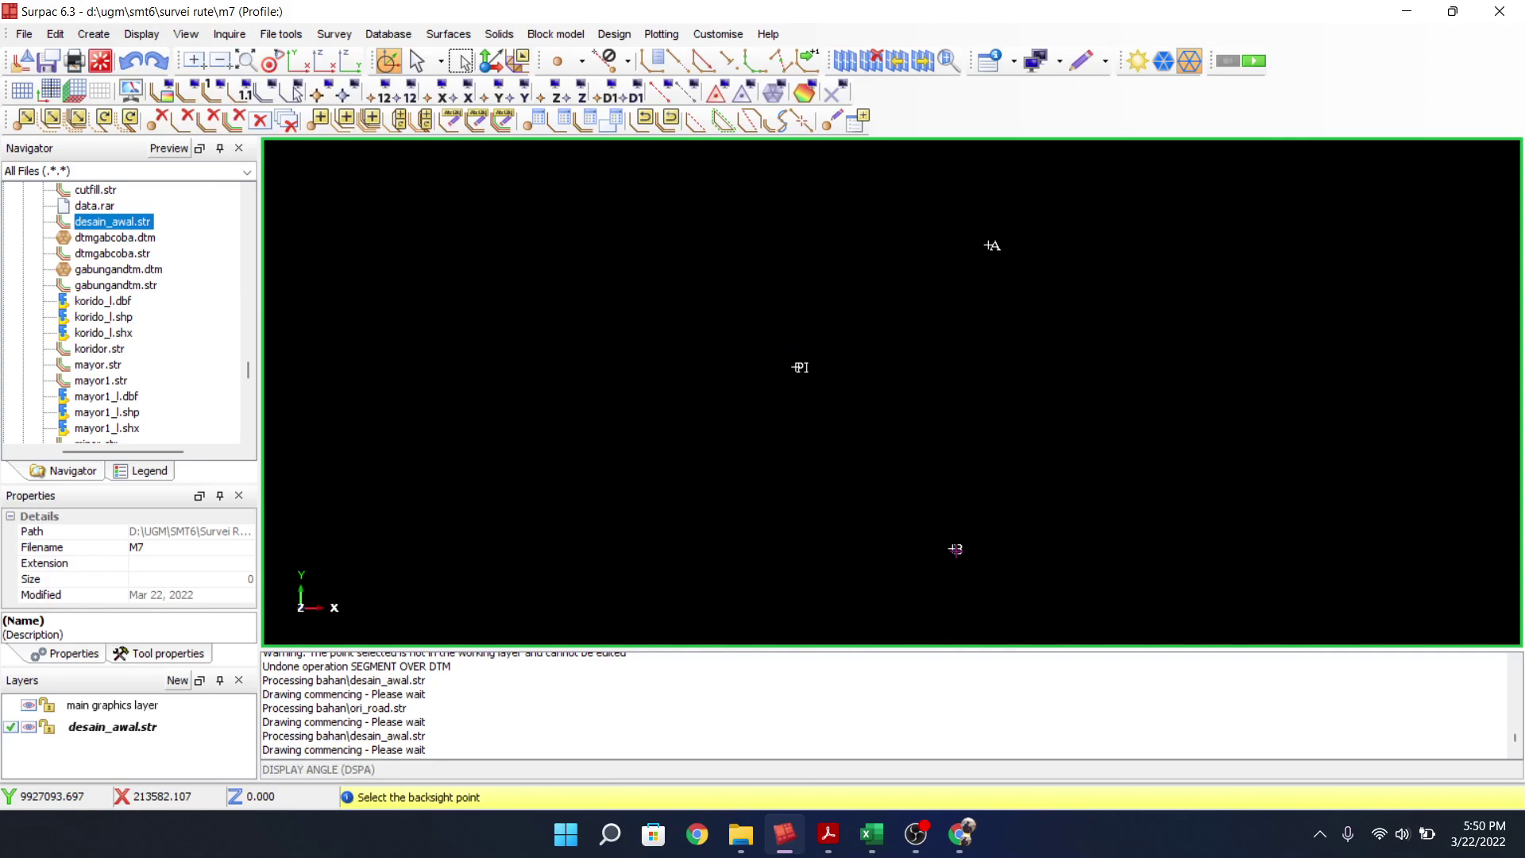
{"action": "left_click", "coordinate": [992, 244]}
{"action": "left_click", "coordinate": [799, 367]}
{"action": "left_click", "coordinate": [954, 548]}
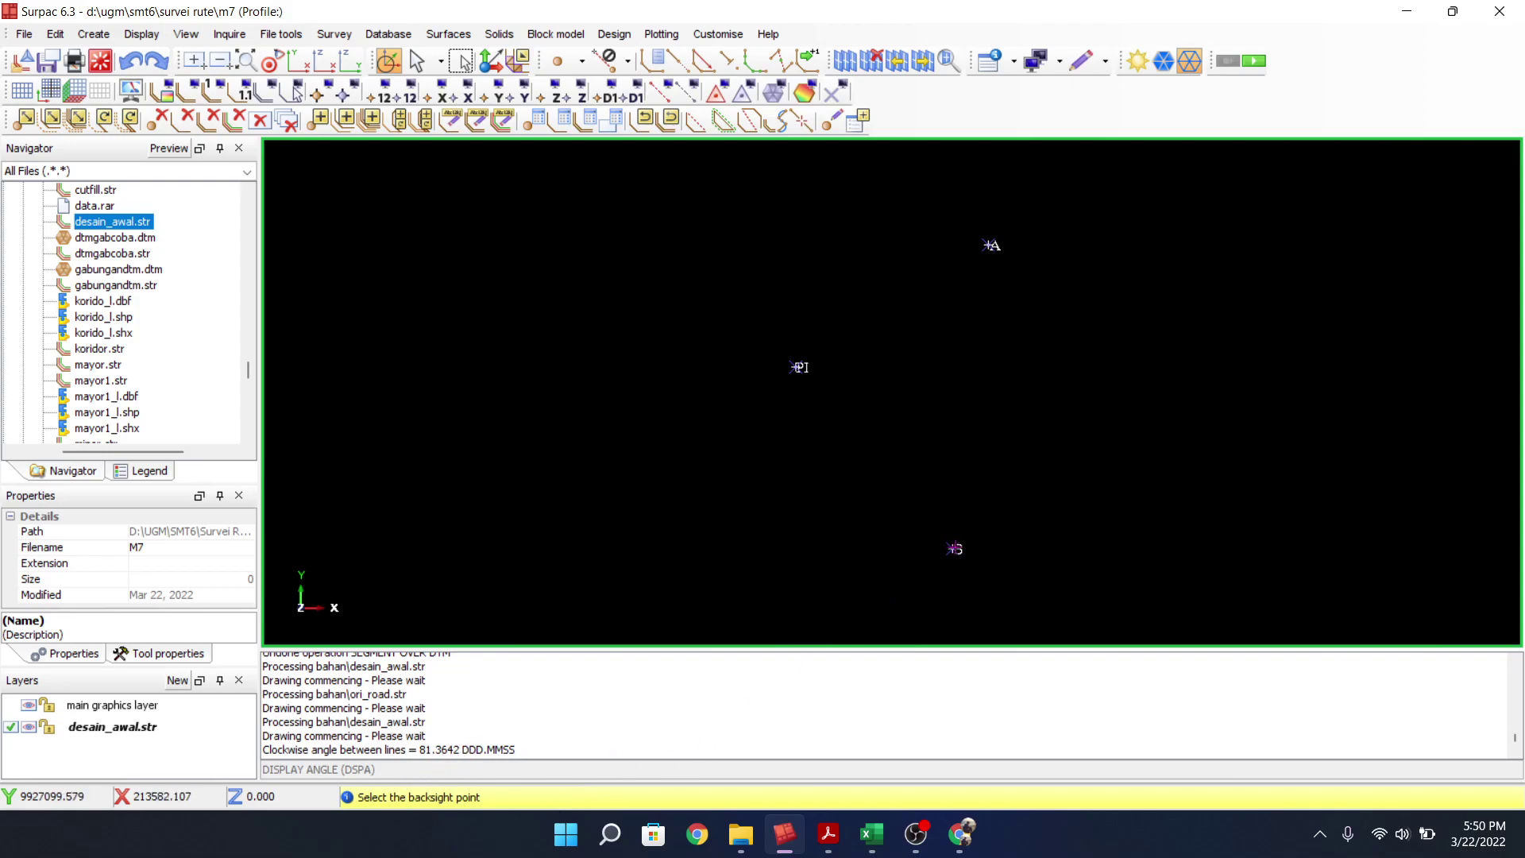
{"action": "left_click", "coordinate": [954, 548]}
{"action": "left_click", "coordinate": [798, 367]}
{"action": "left_click", "coordinate": [991, 245]}
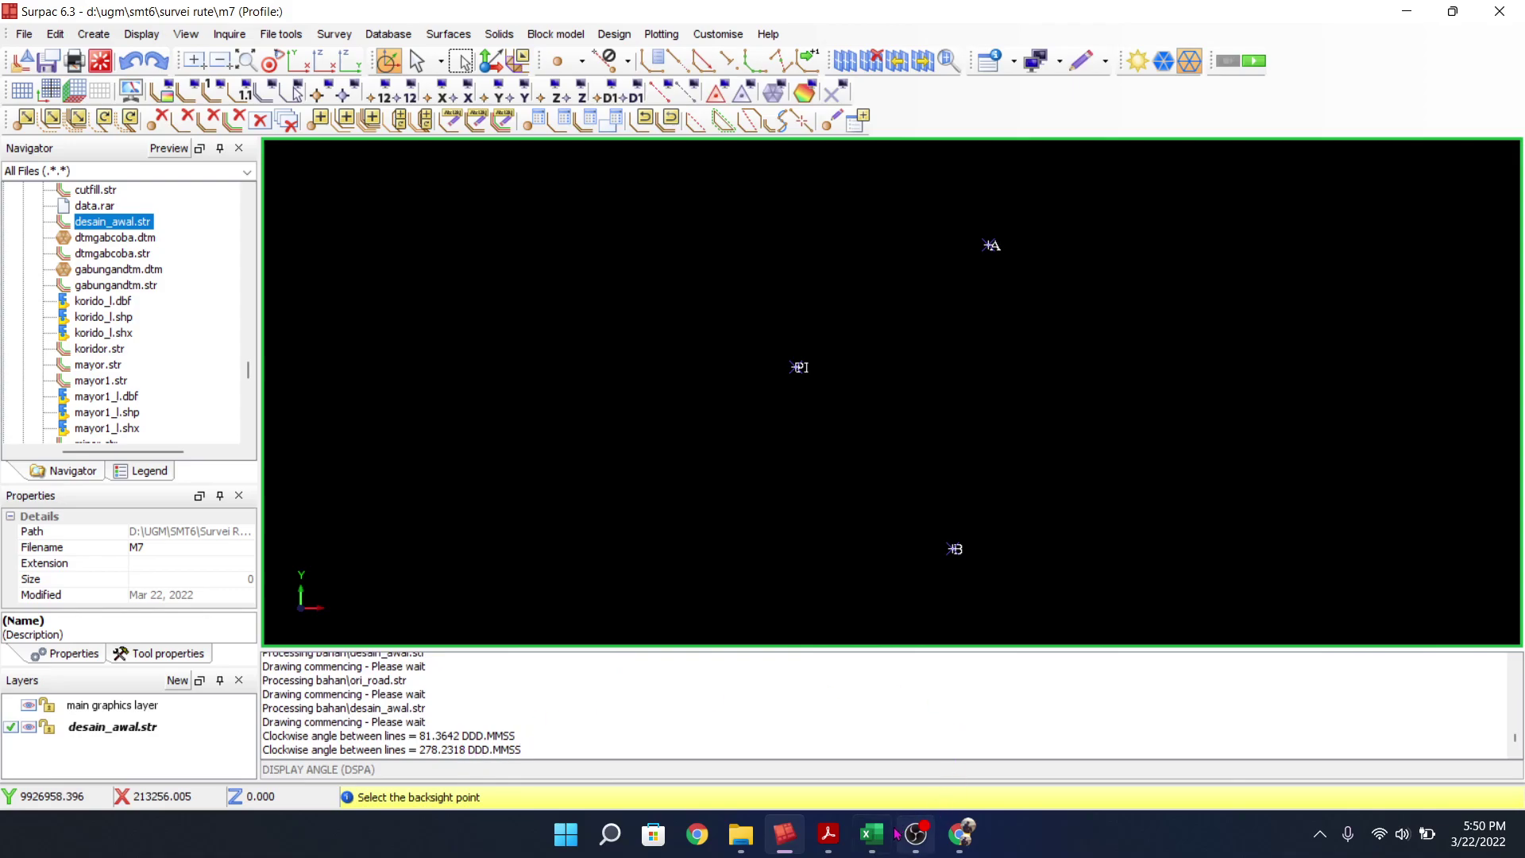
Switch to the hitungprakm7.xlsx workbook in Excel and examine the Delta formula in cell G15
{"action": "mouse_move", "coordinate": [882, 840]}
{"action": "left_click", "coordinate": [872, 833]}
{"action": "left_click", "coordinate": [474, 437]}
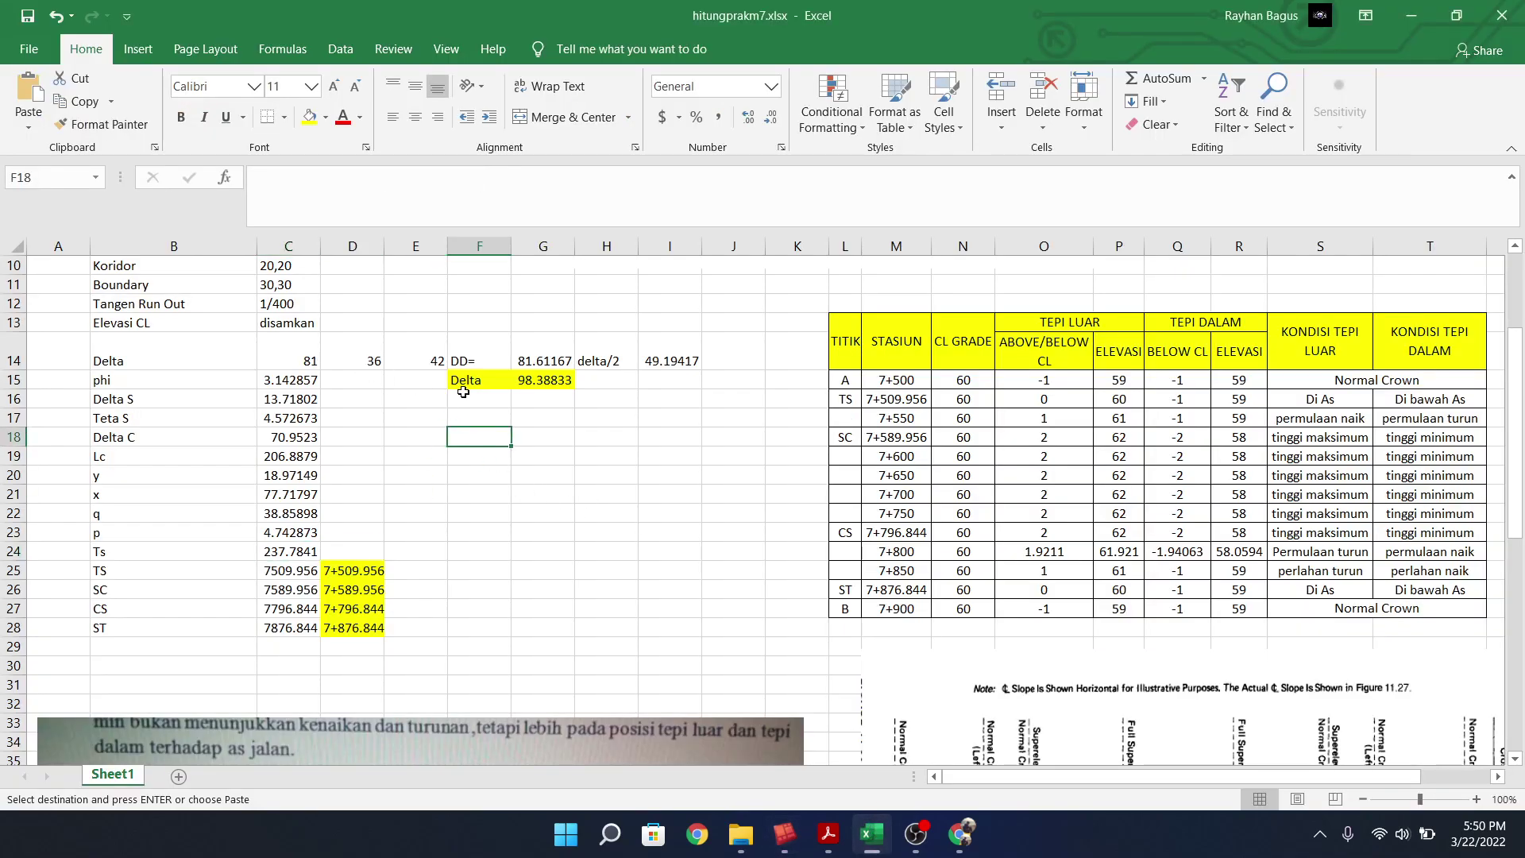
{"action": "left_click", "coordinate": [532, 376]}
{"action": "key", "text": "F2"}
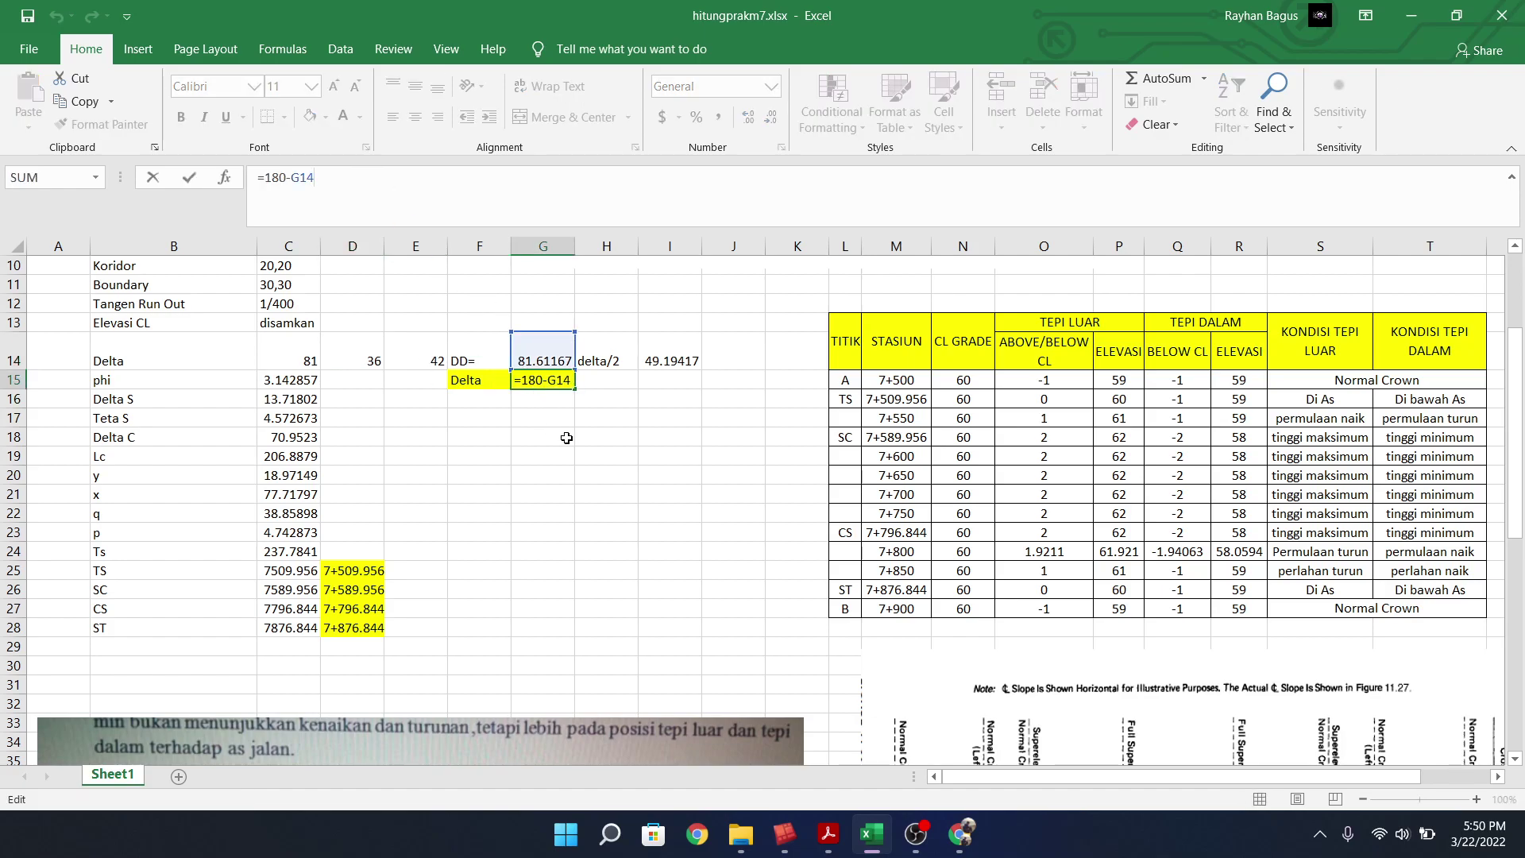
{"action": "left_click", "coordinate": [566, 437]}
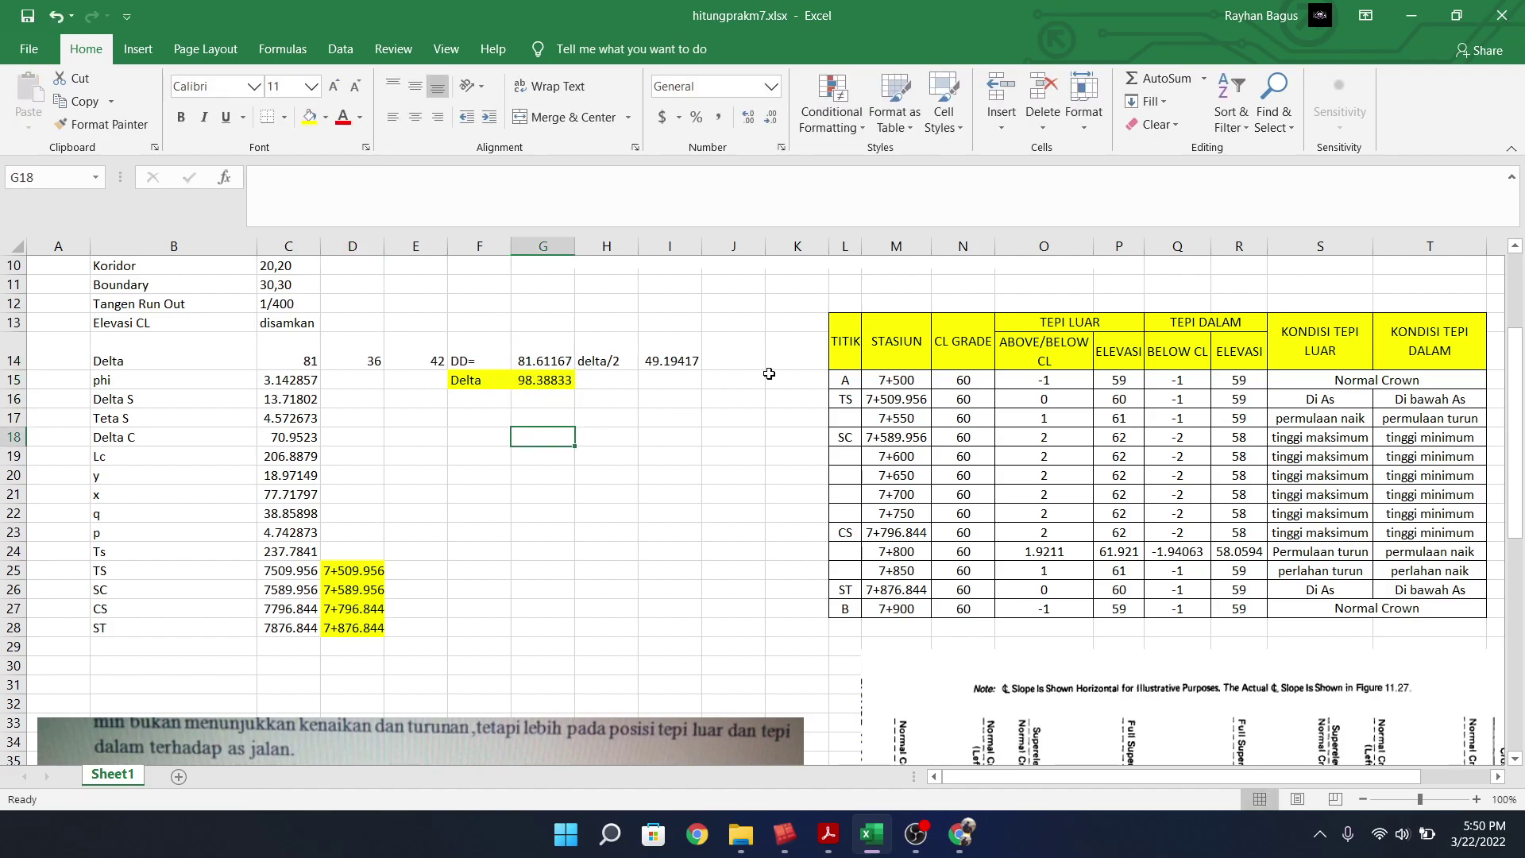
Return to Surpac and join point A to PI and PI to point B as connected segments
{"action": "mouse_move", "coordinate": [795, 838]}
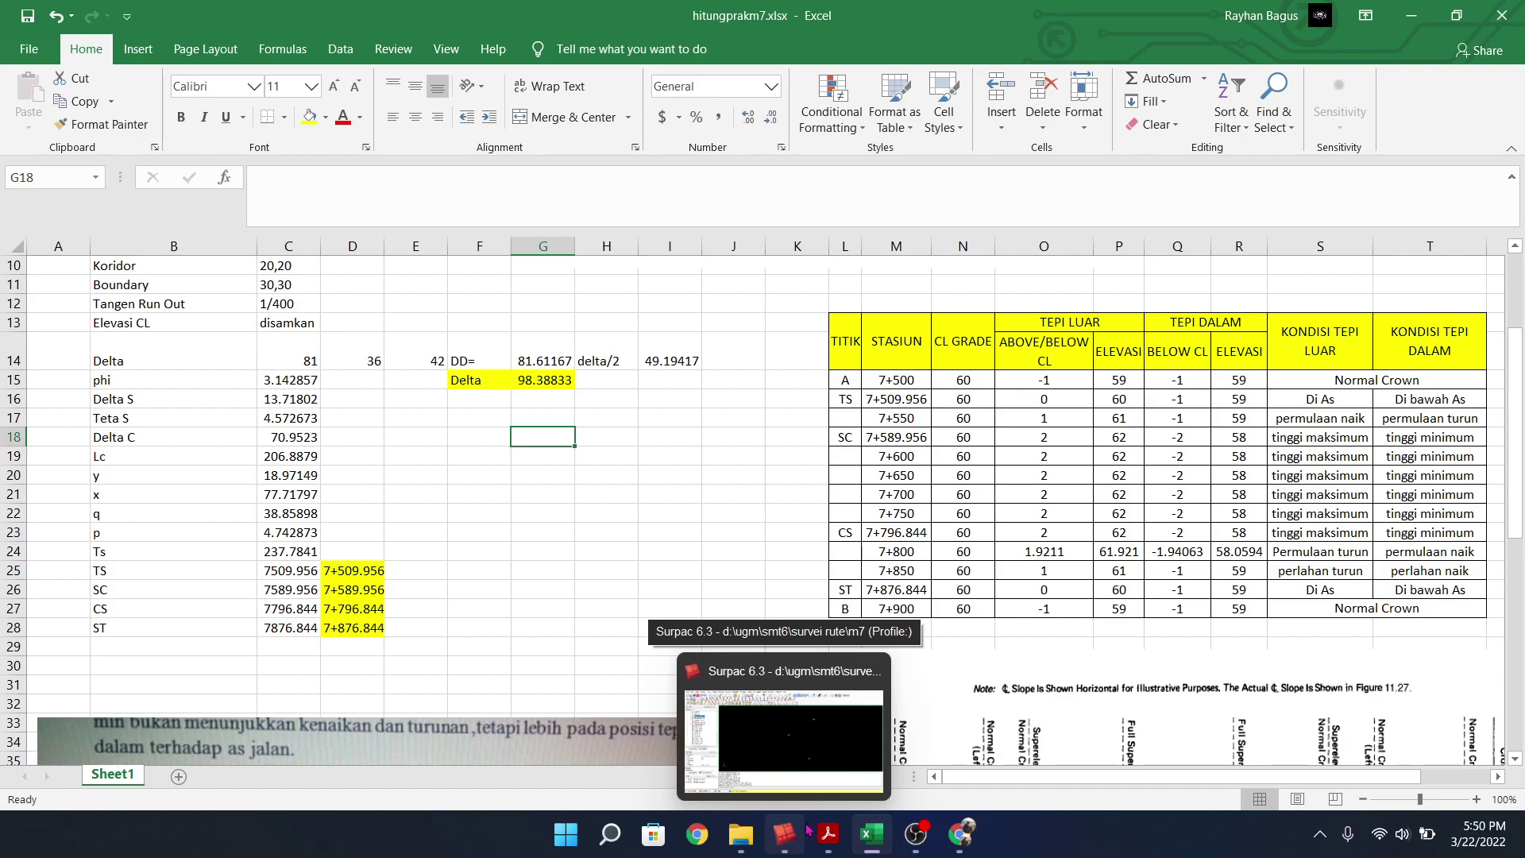
{"action": "left_click", "coordinate": [801, 836]}
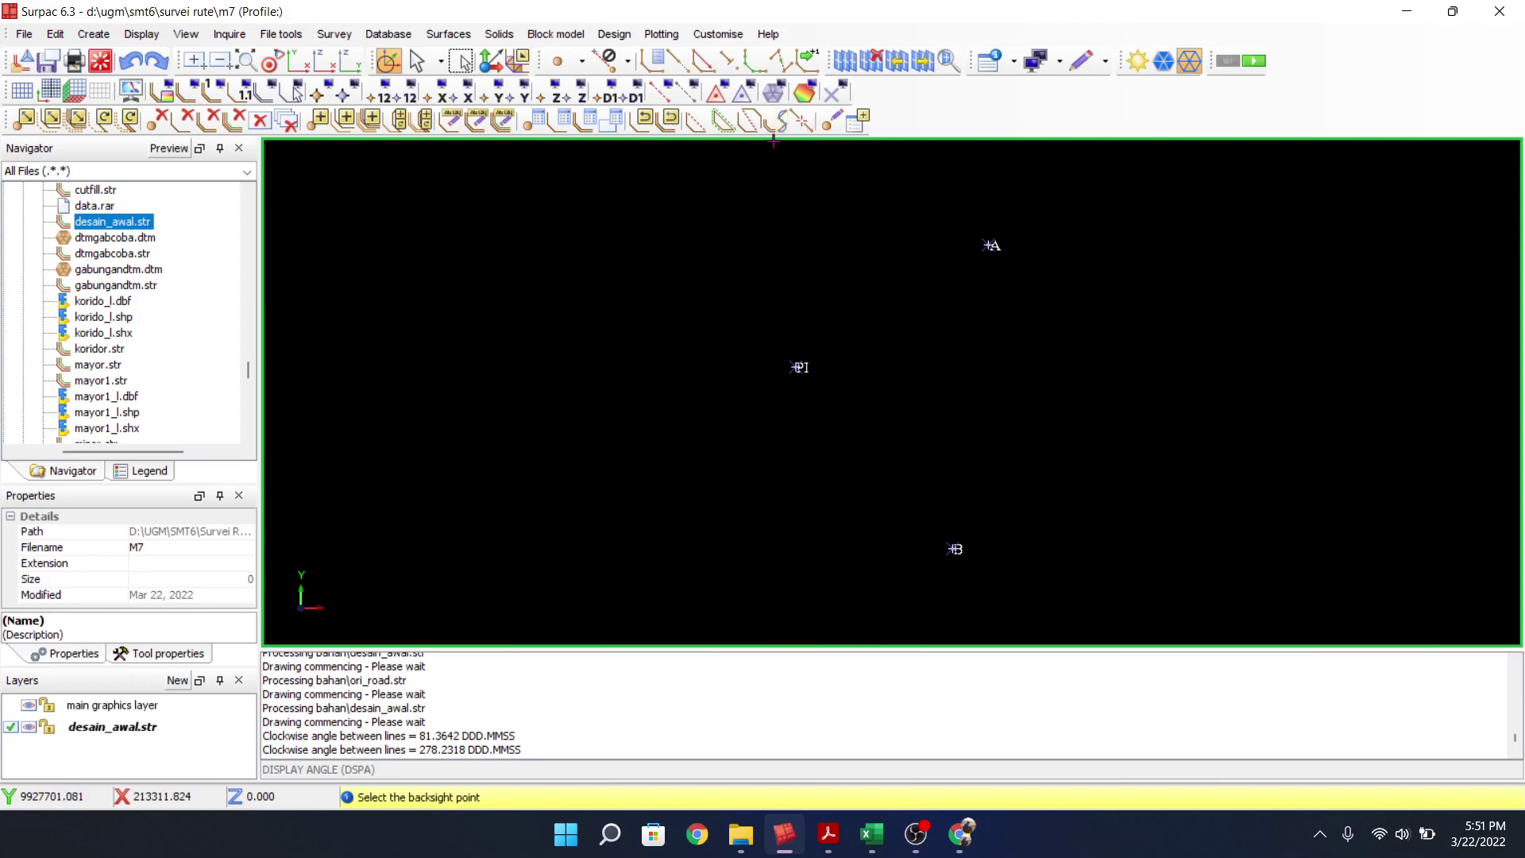
{"action": "left_click", "coordinate": [759, 119]}
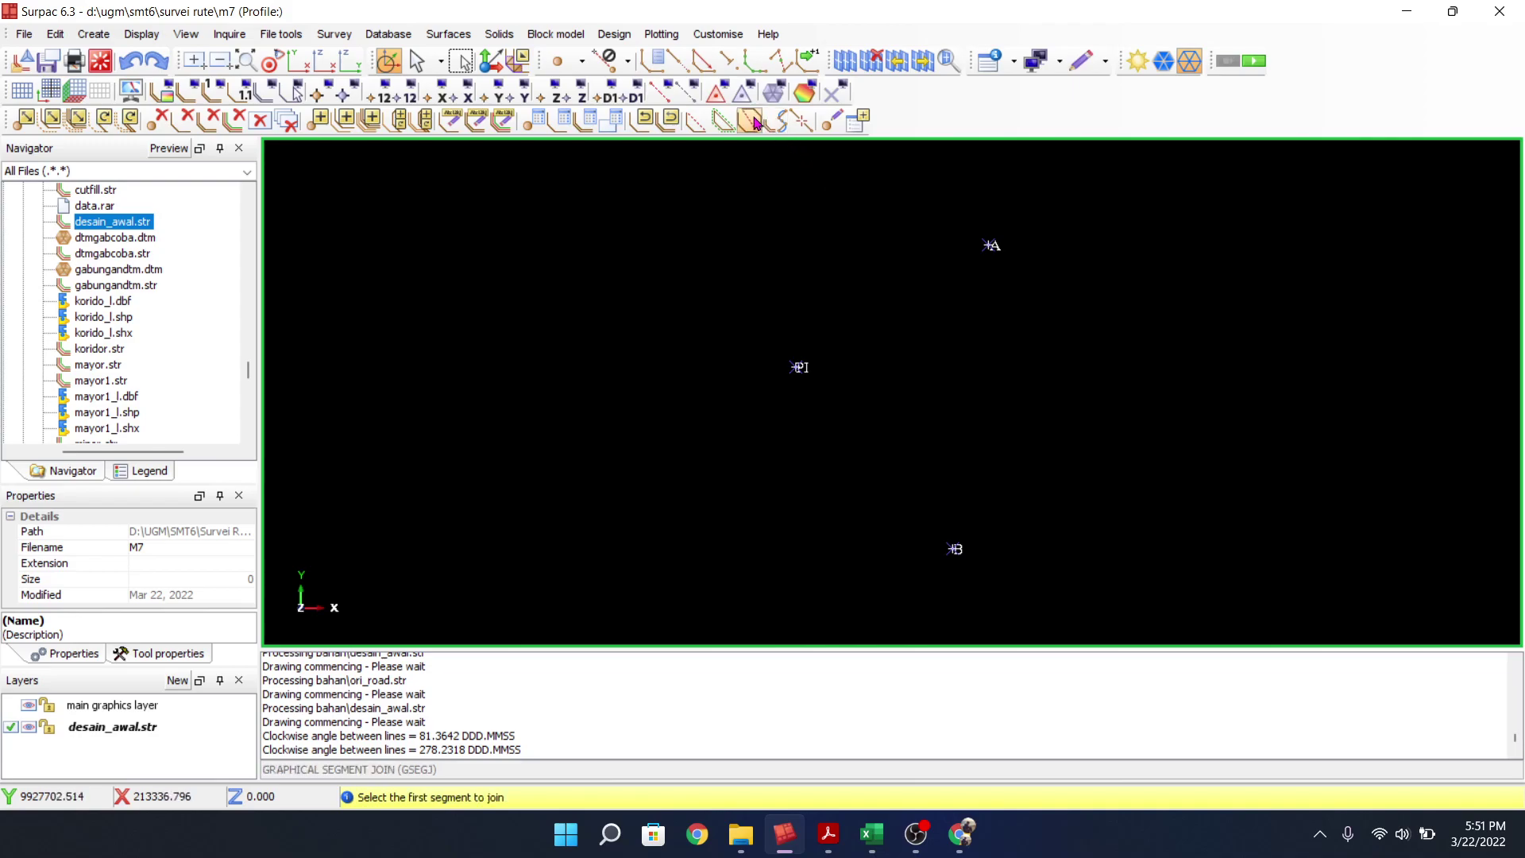
{"action": "left_click", "coordinate": [990, 245]}
{"action": "left_click", "coordinate": [797, 366]}
{"action": "left_click", "coordinate": [798, 365]}
{"action": "left_click", "coordinate": [955, 548]}
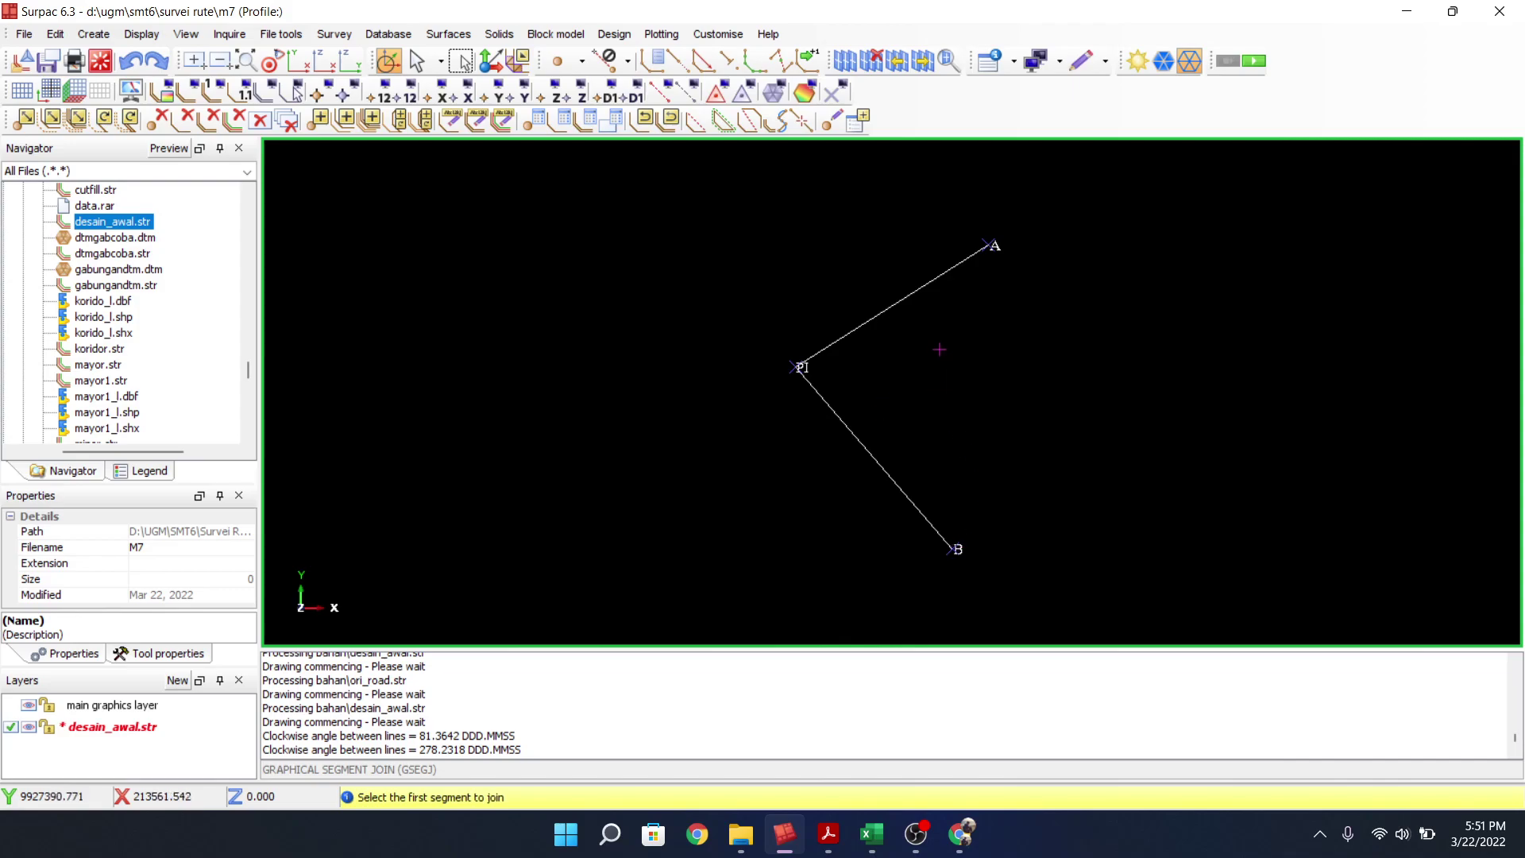
Switch to Excel and review the spiral curve formulas from Delta S to p in cells C16 to C23
{"action": "mouse_move", "coordinate": [884, 826]}
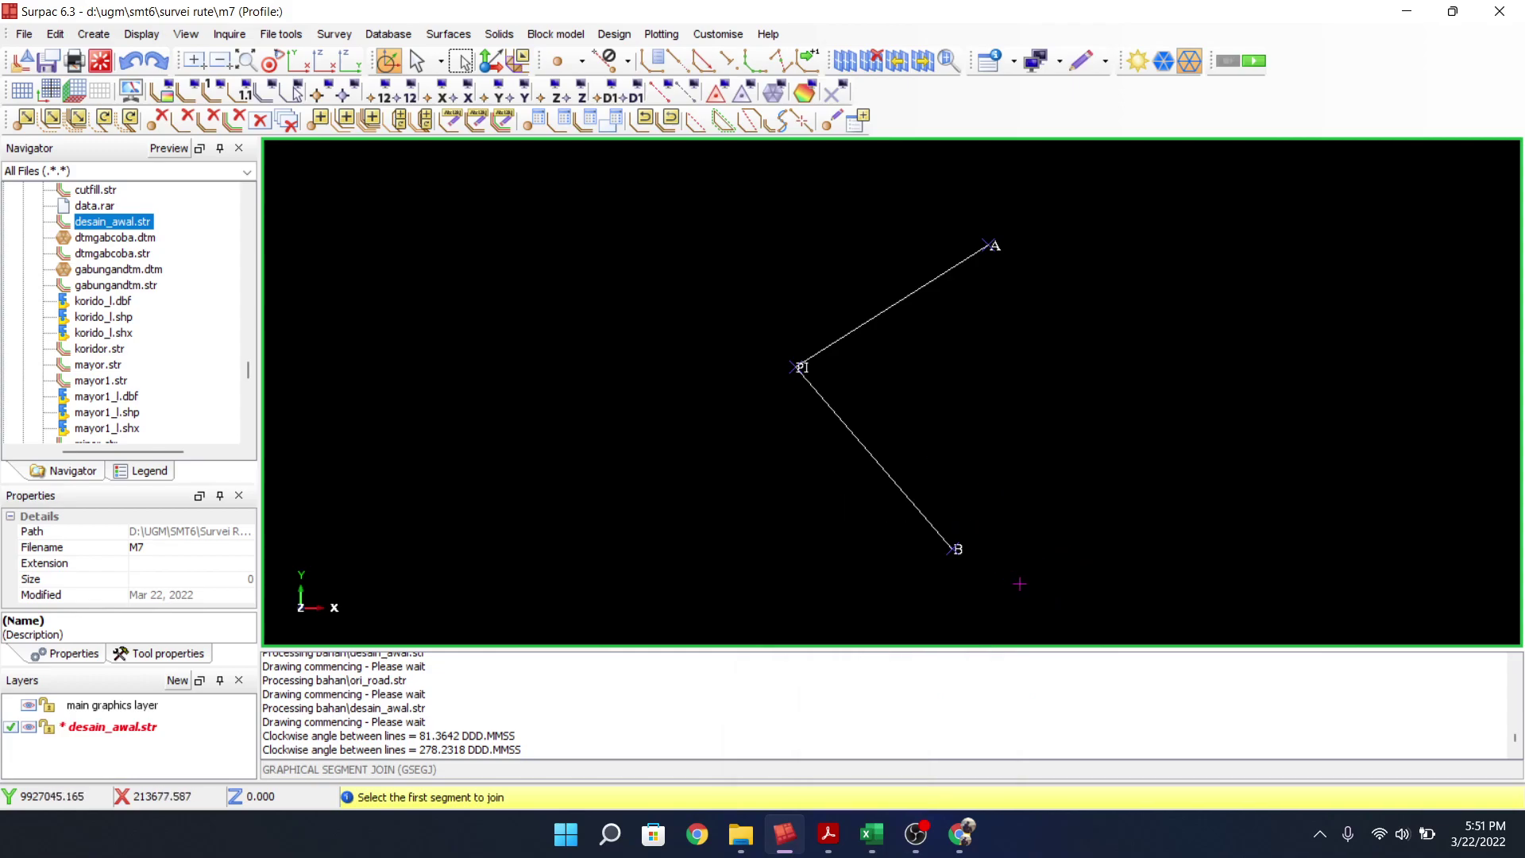
{"action": "left_click", "coordinate": [885, 849]}
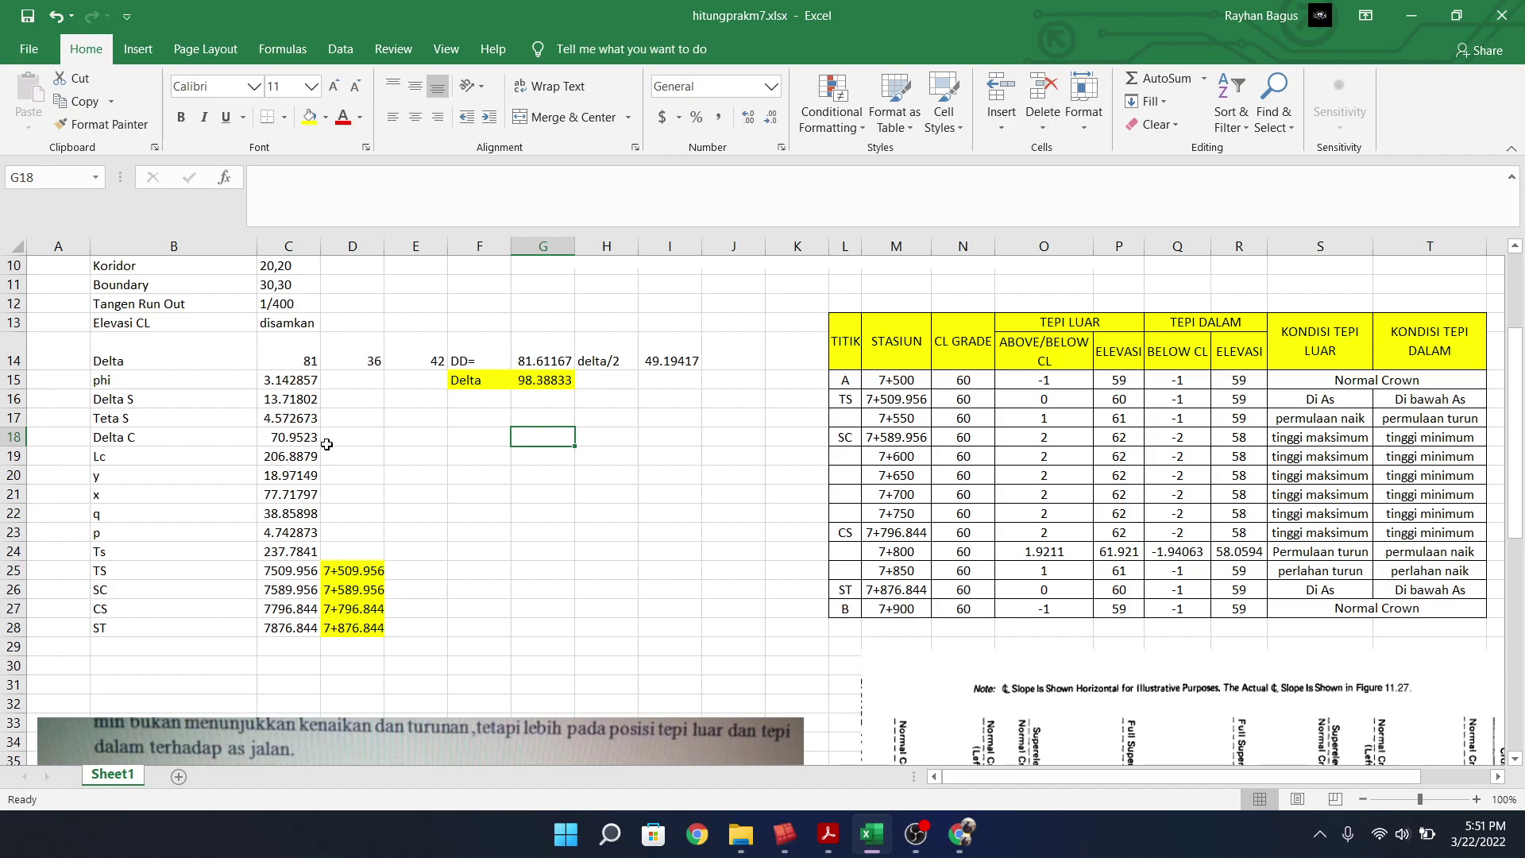
{"action": "scroll", "coordinate": [351, 499], "scroll_direction": "up", "scroll_amount": 3}
{"action": "scroll", "coordinate": [357, 509], "scroll_direction": "down", "scroll_amount": 2}
{"action": "left_click", "coordinate": [288, 459]}
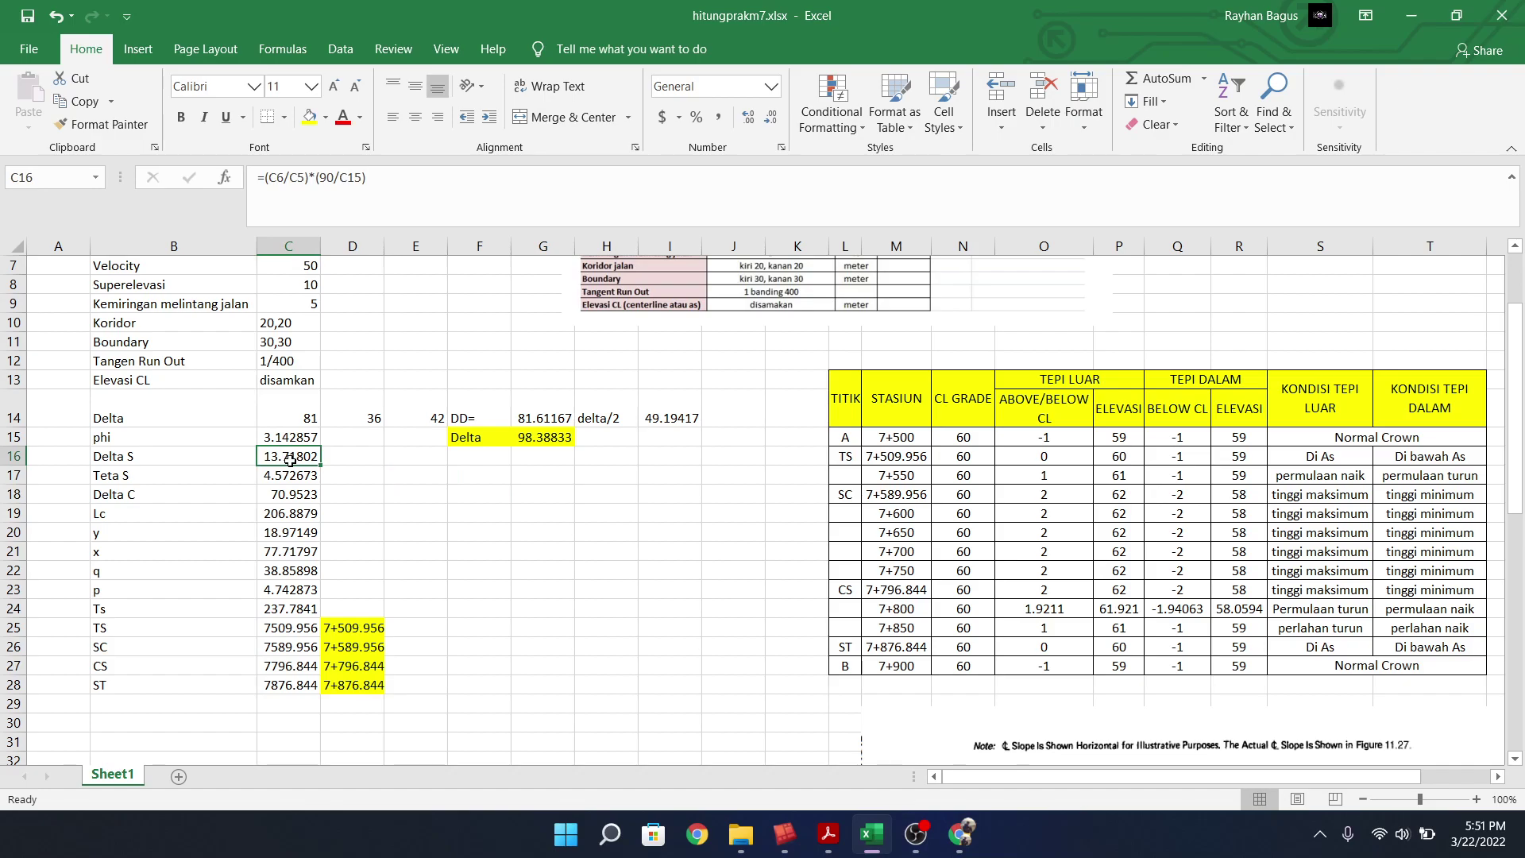
{"action": "left_click", "coordinate": [295, 475]}
{"action": "left_click", "coordinate": [298, 493]}
{"action": "left_click", "coordinate": [307, 513]}
{"action": "left_click", "coordinate": [301, 531]}
{"action": "left_click", "coordinate": [287, 552]}
{"action": "left_click", "coordinate": [293, 570]}
{"action": "left_click", "coordinate": [296, 590]}
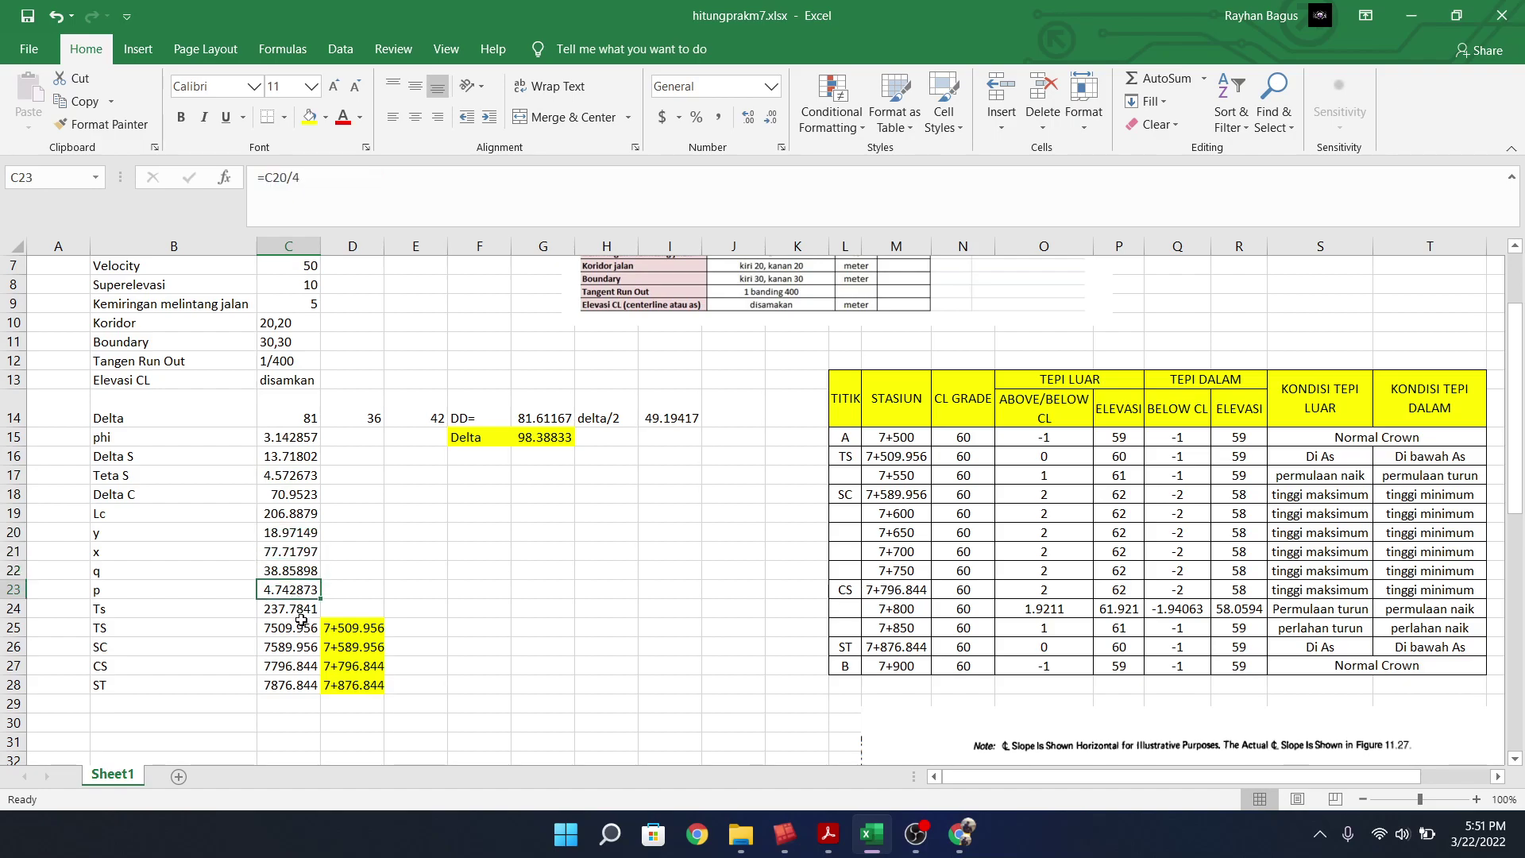
Copy the Ts value from cell C24 and switch back to Surpac
{"action": "left_click", "coordinate": [300, 609]}
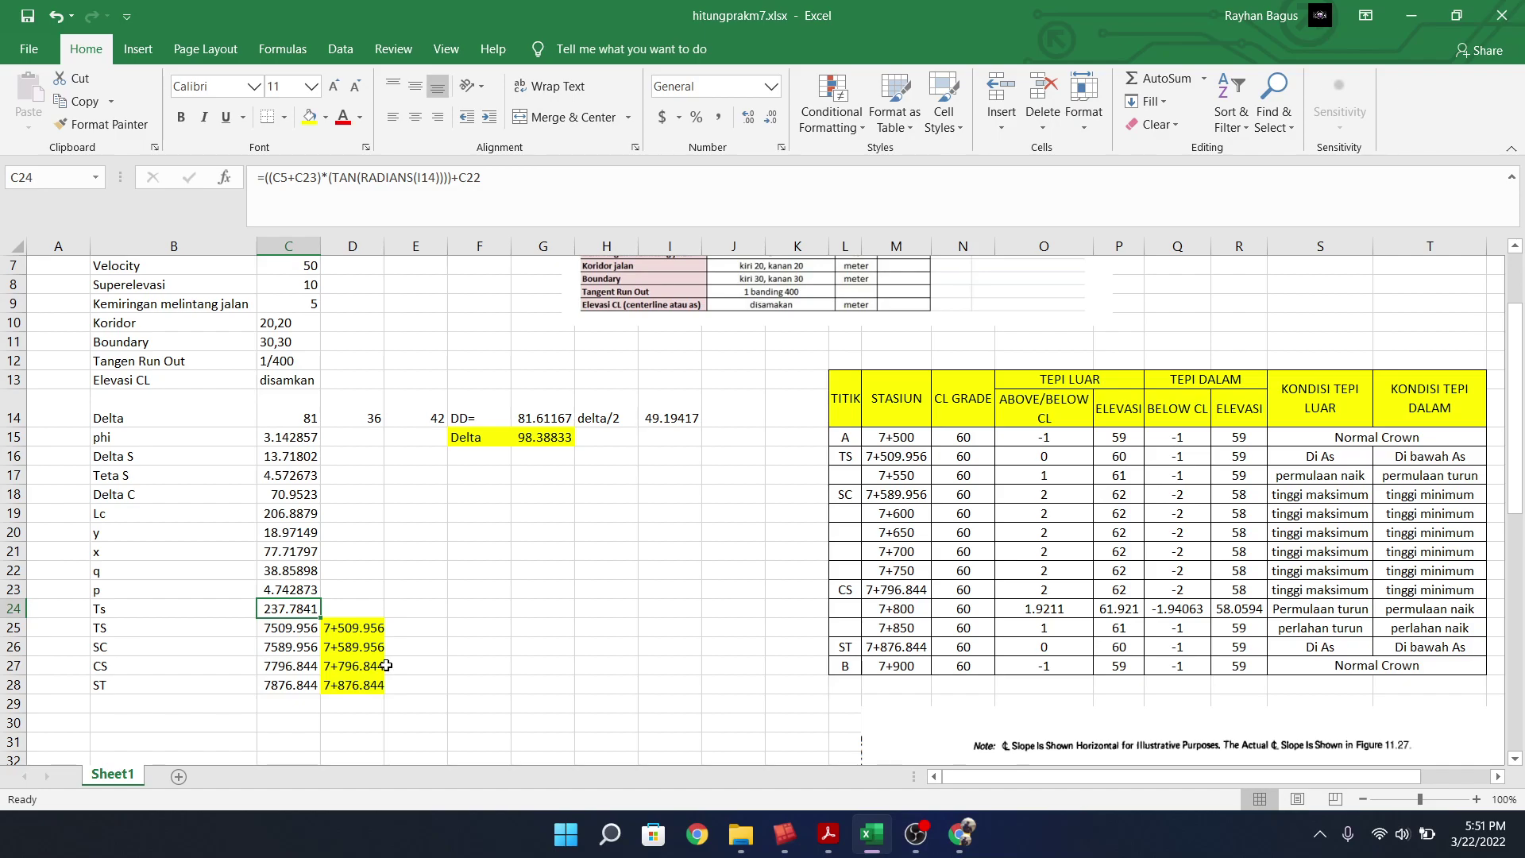
{"action": "key", "text": "ctrl+c"}
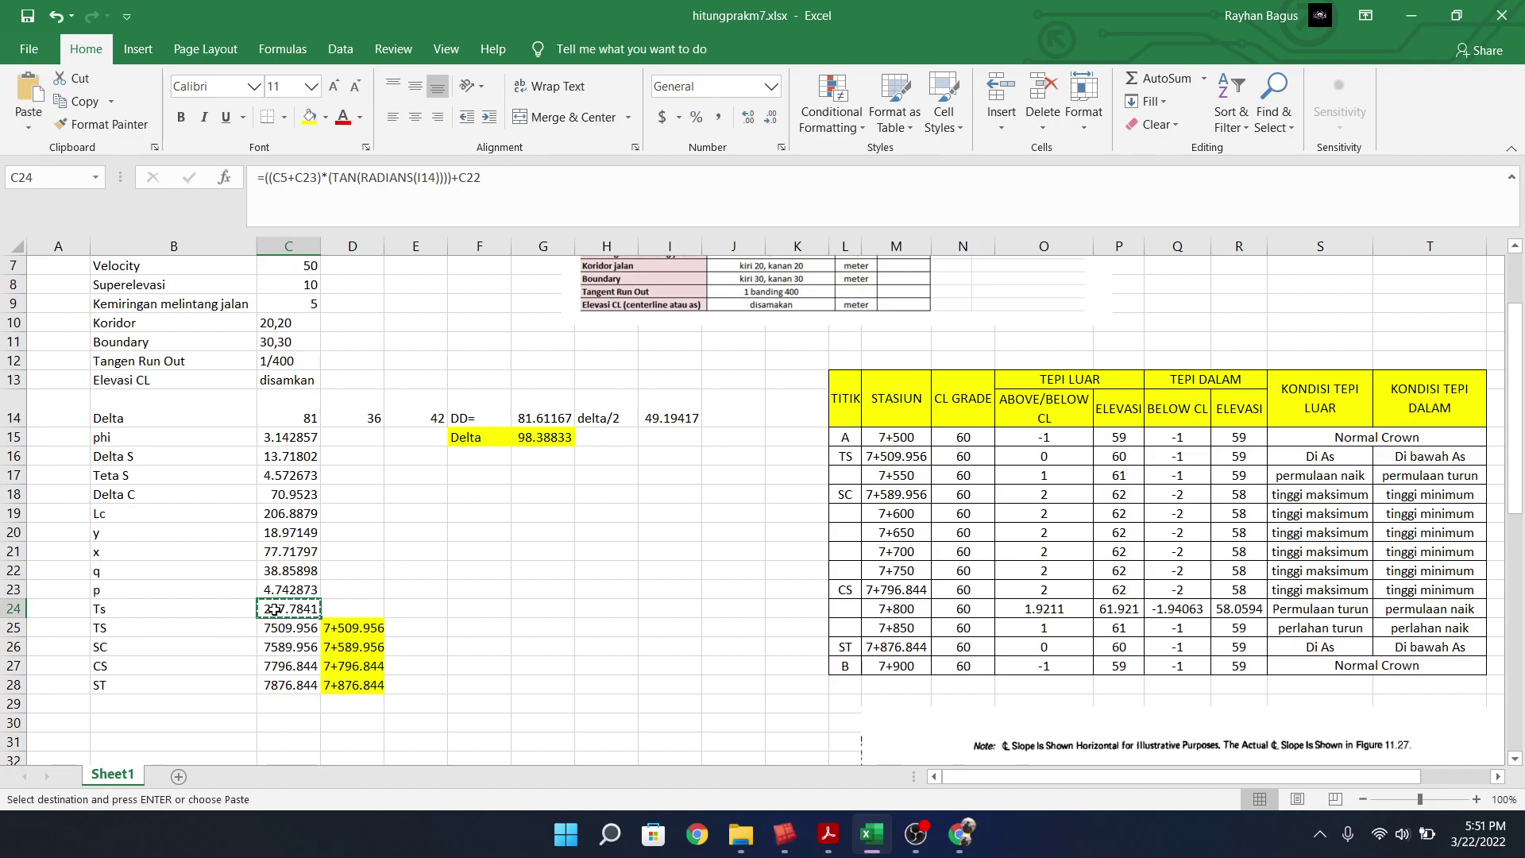
{"action": "left_click", "coordinate": [796, 842]}
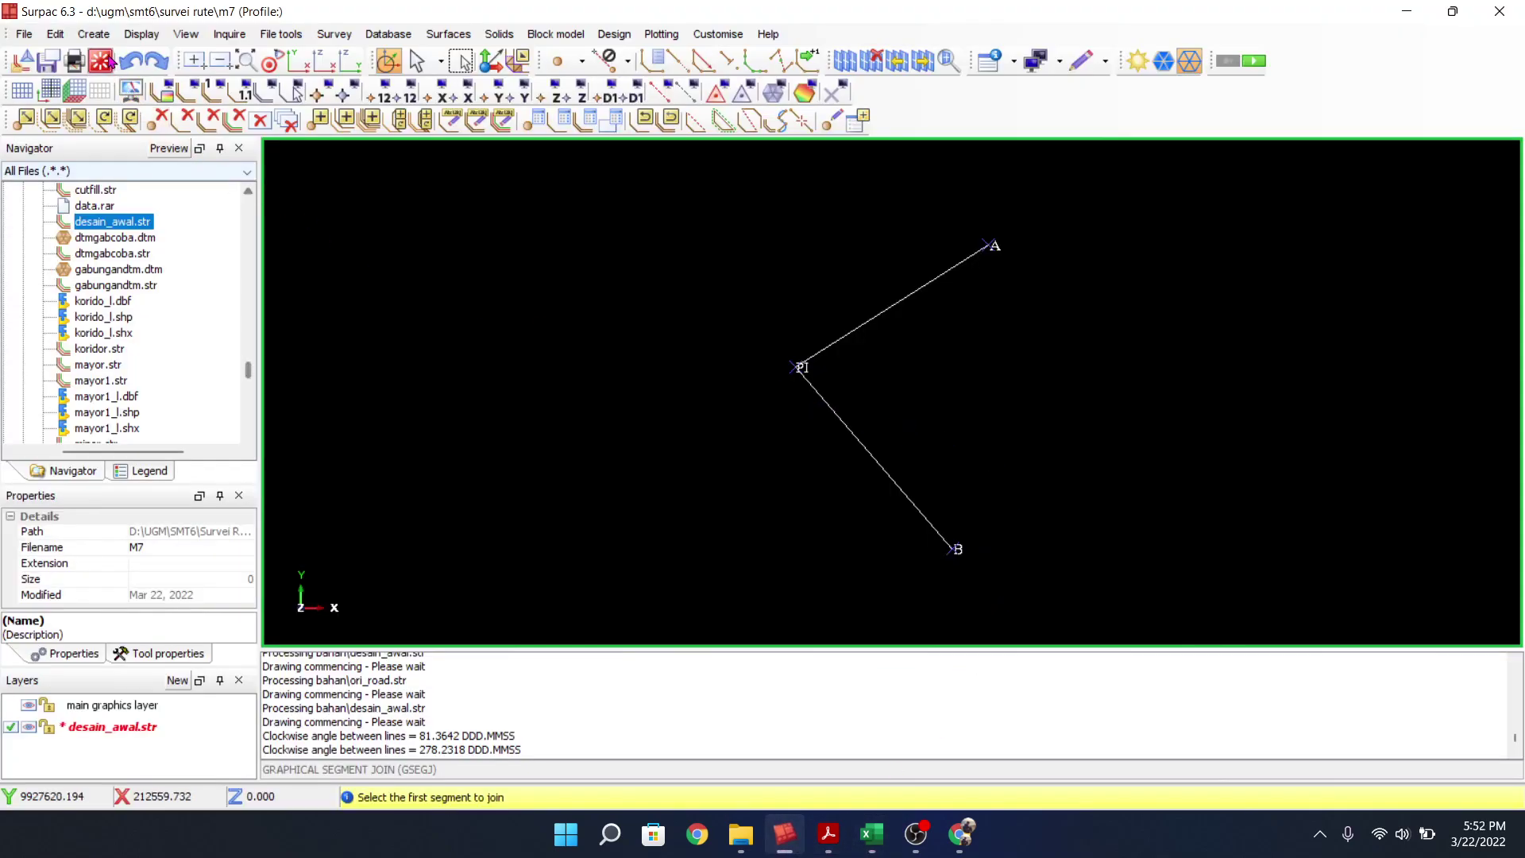
Locate a point on the line from PI toward B at a horizontal distance of 237.7840691
{"action": "left_click", "coordinate": [93, 34]}
{"action": "mouse_move", "coordinate": [131, 56]}
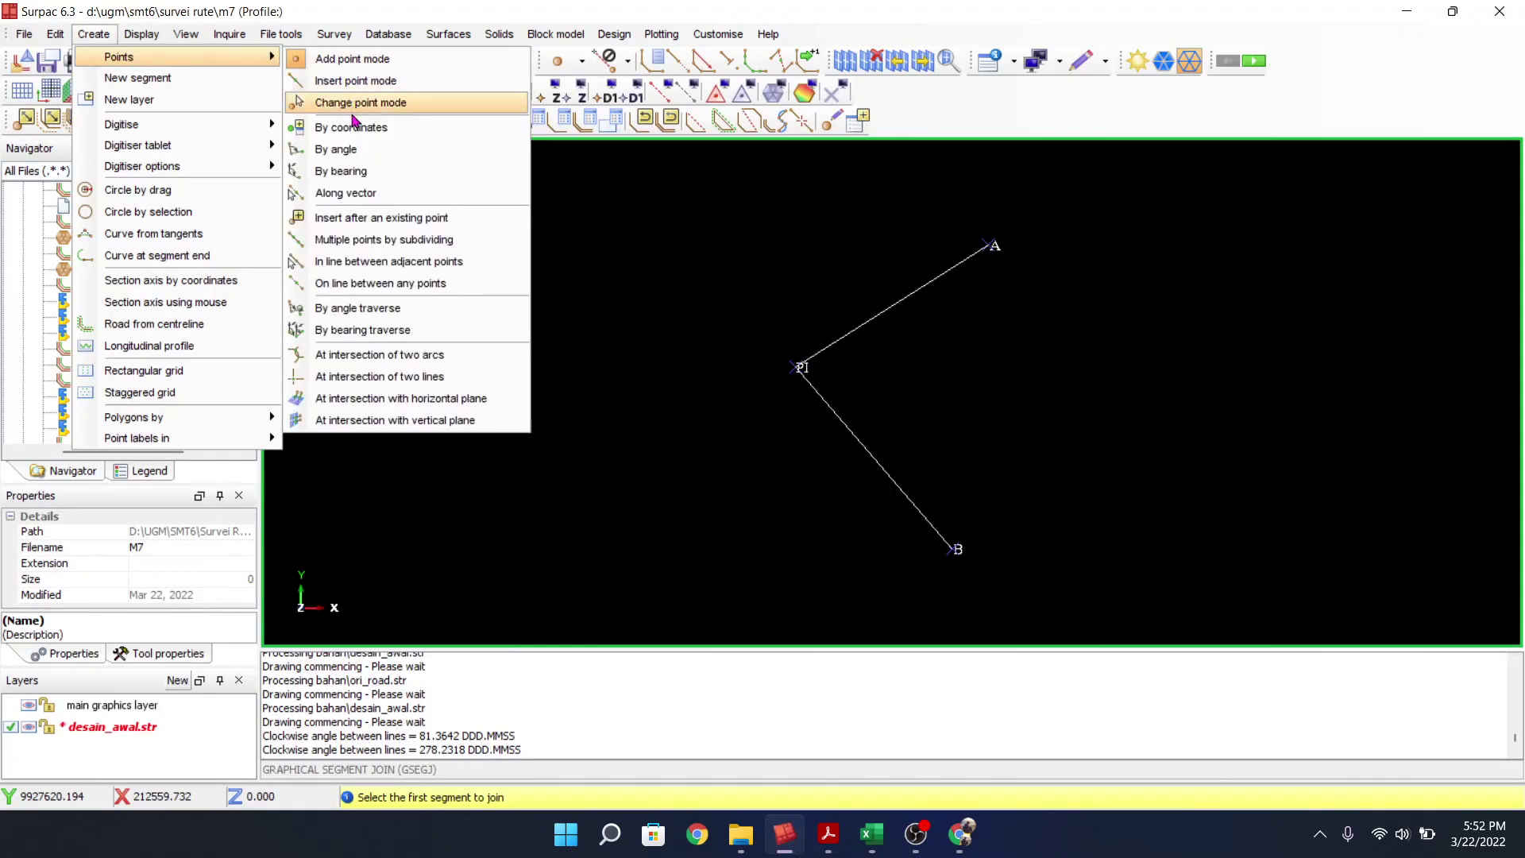
{"action": "left_click", "coordinate": [433, 283]}
{"action": "left_click", "coordinate": [797, 367]}
{"action": "left_click", "coordinate": [959, 549]}
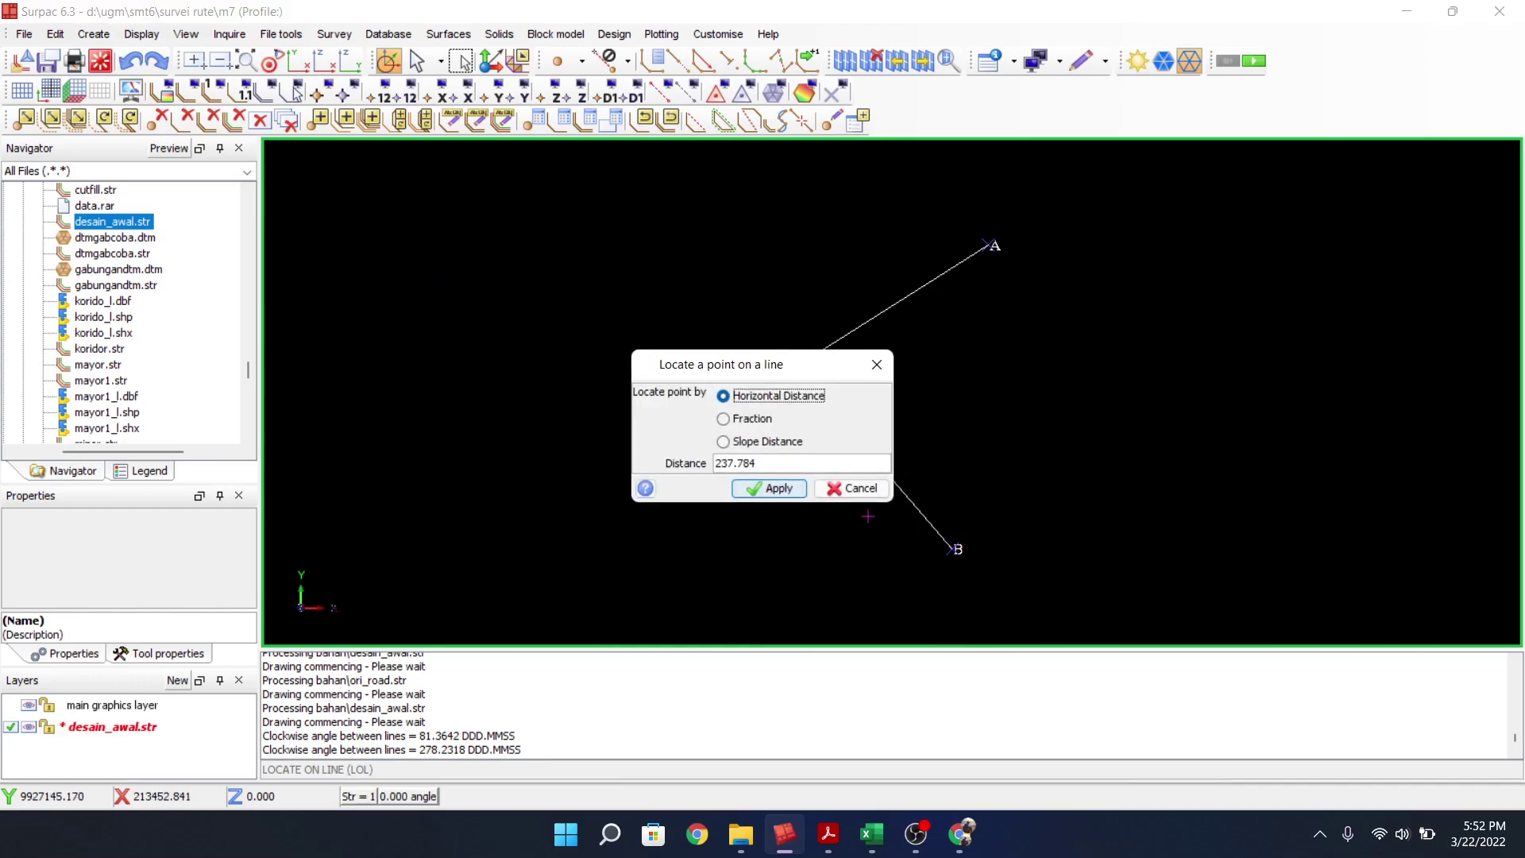
{"action": "left_click", "coordinate": [782, 465]}
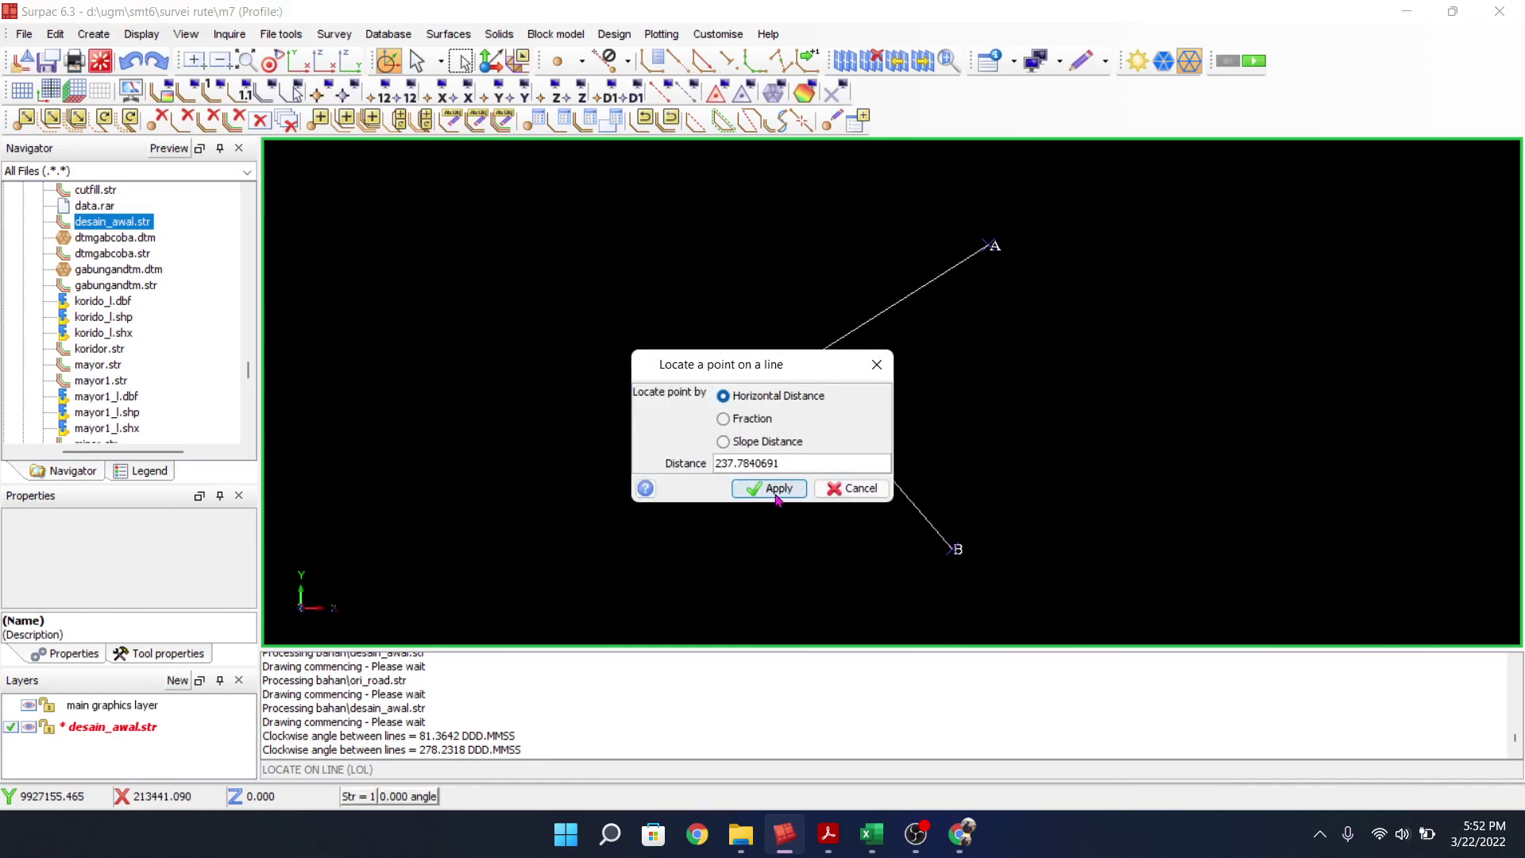
{"action": "left_click", "coordinate": [777, 491]}
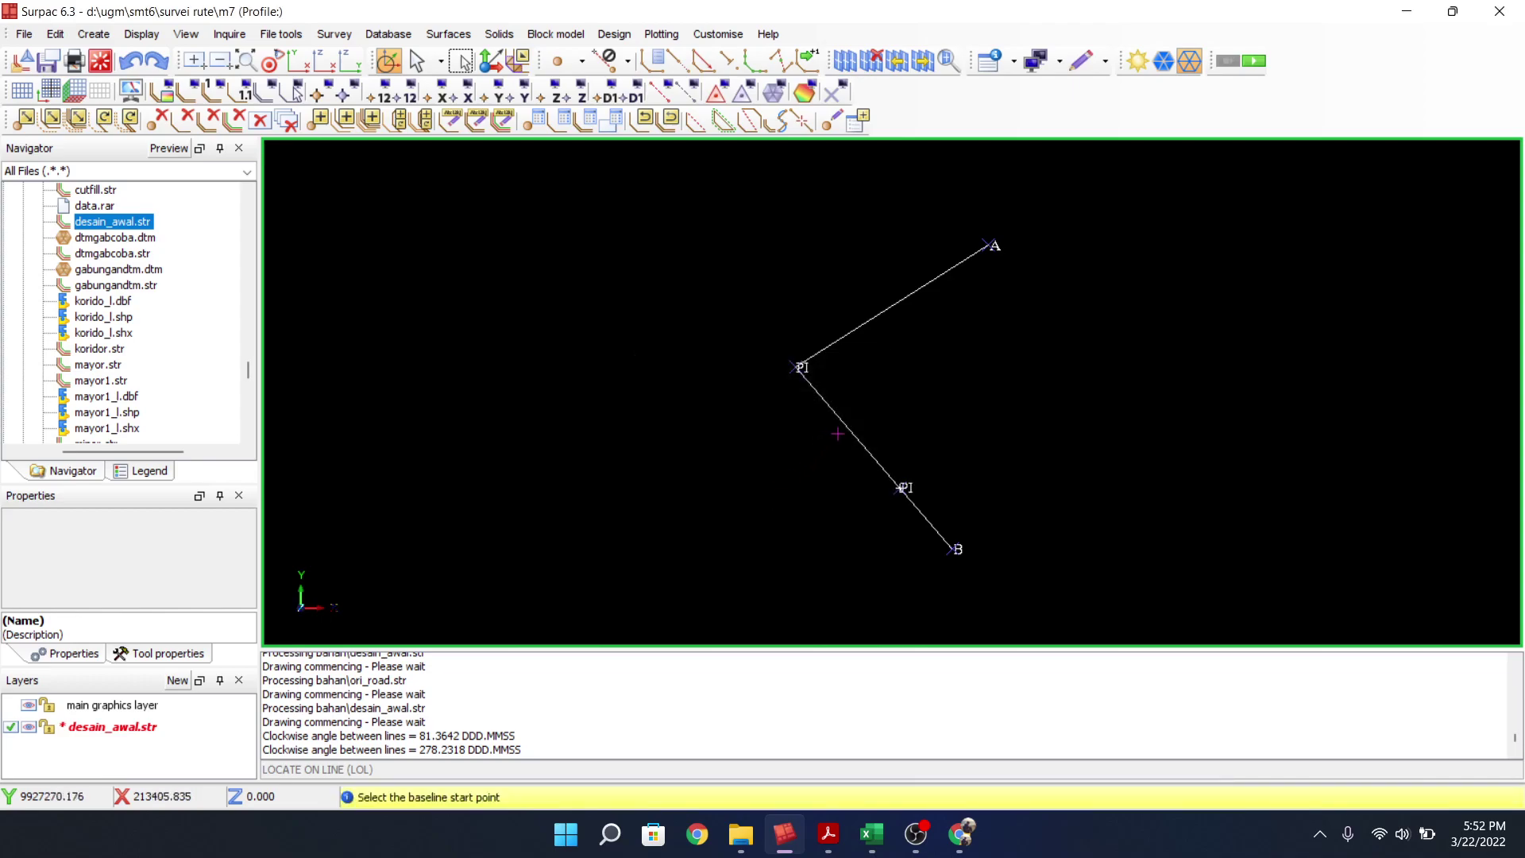
Locate a second point on the line from PI toward A at the same horizontal distance, 237.7840691
{"action": "left_click", "coordinate": [798, 367]}
{"action": "left_click", "coordinate": [988, 246]}
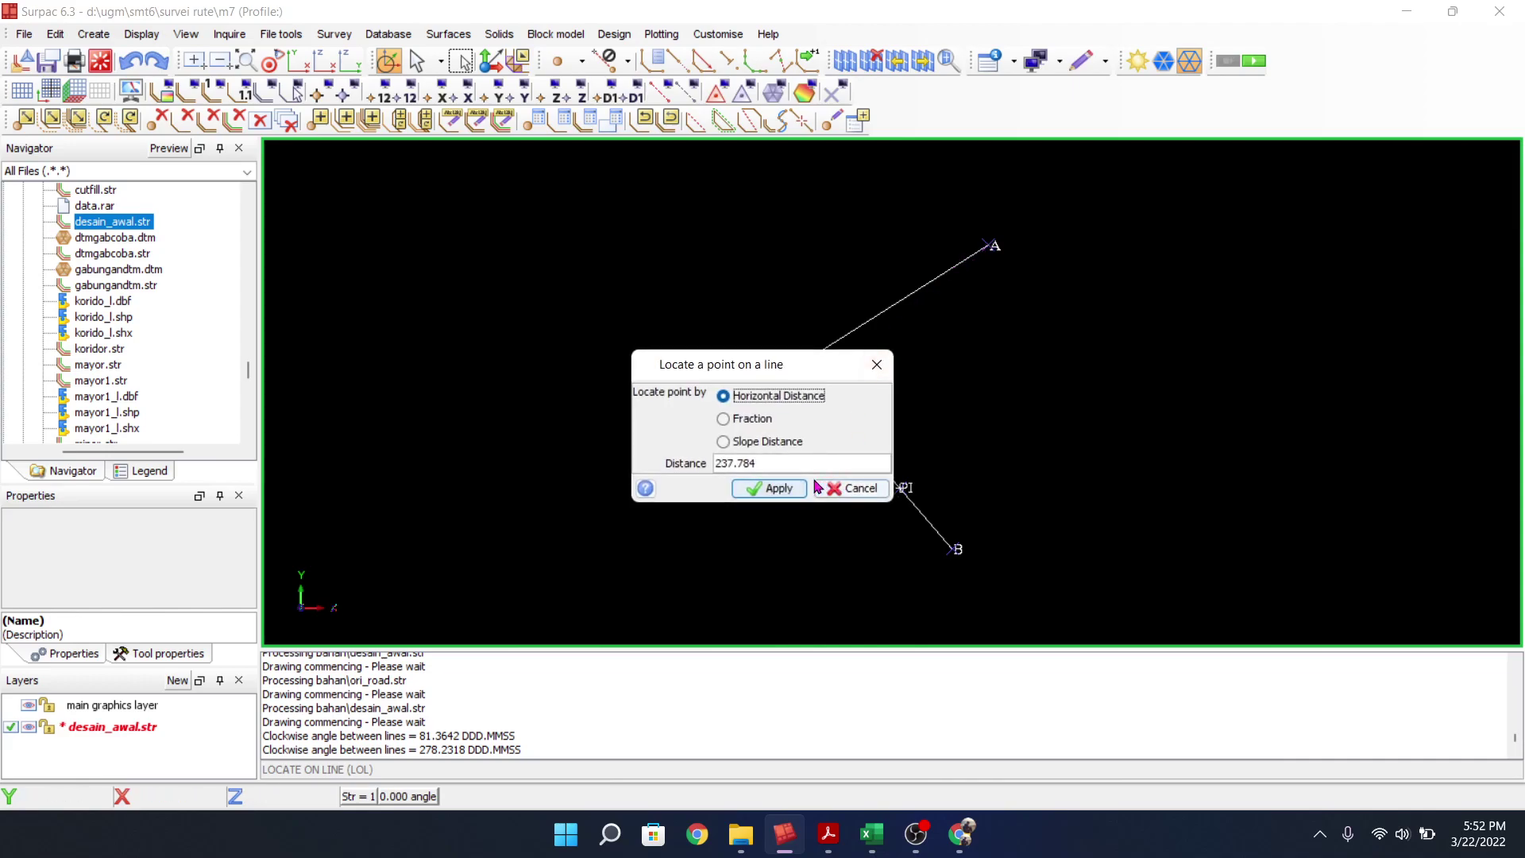
{"action": "double_click", "coordinate": [777, 463]}
{"action": "key", "text": "ctrl+v"}
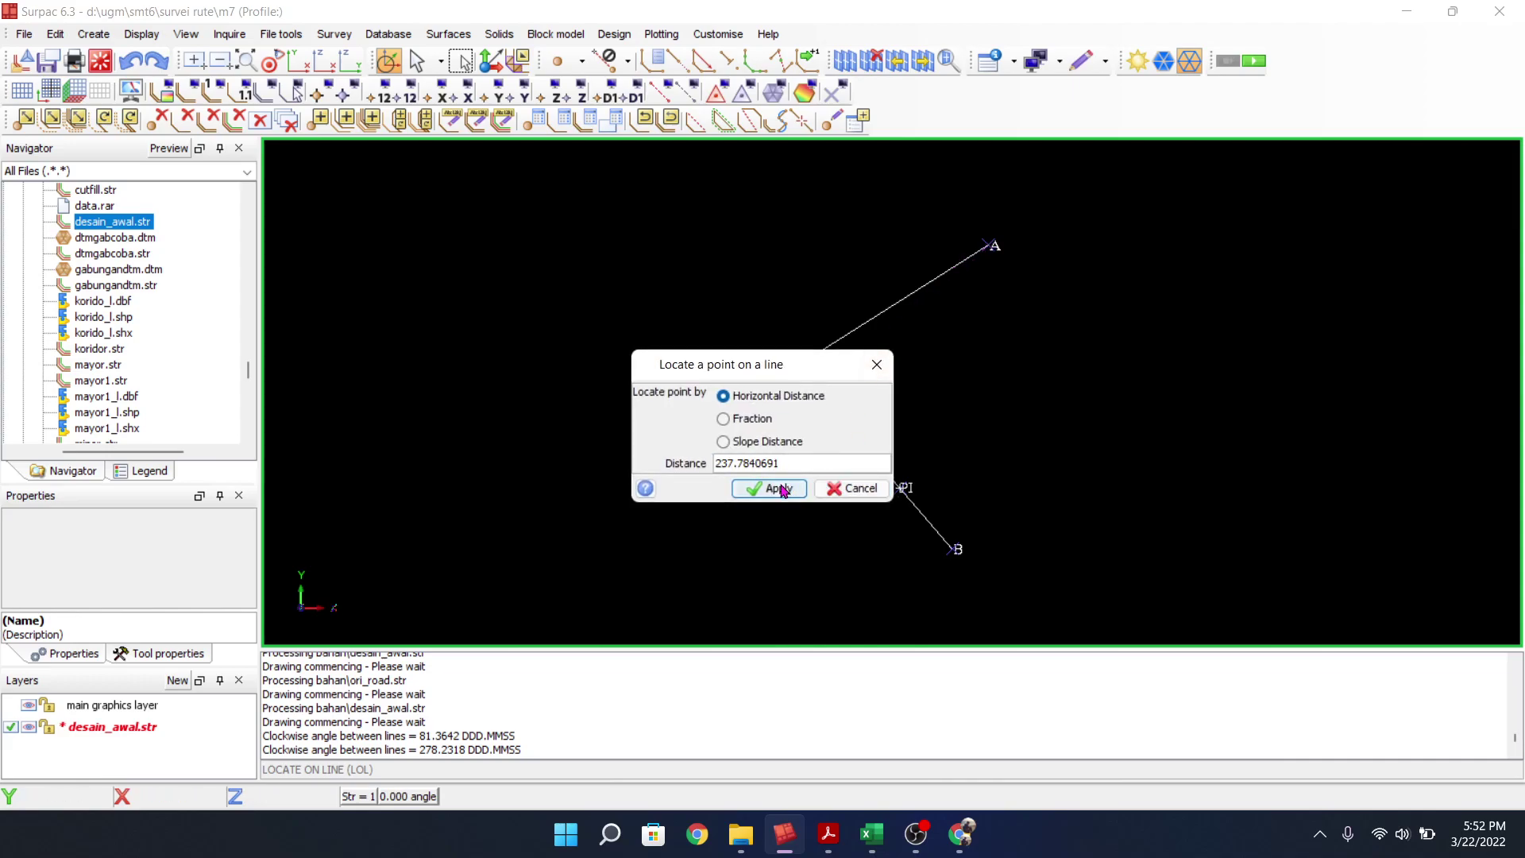
{"action": "left_click", "coordinate": [780, 489]}
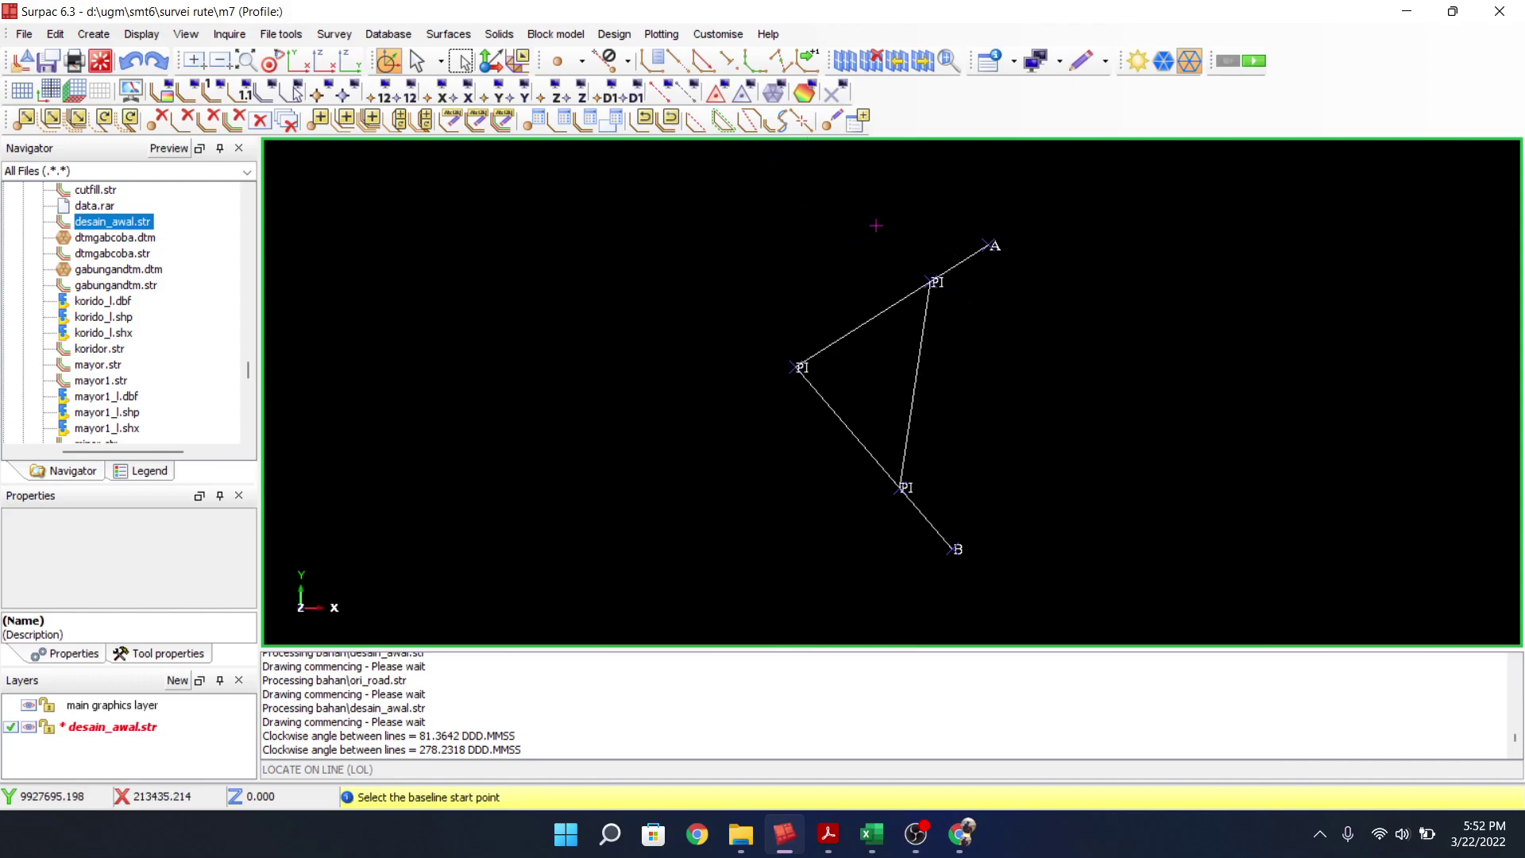
Break the segment that links the two newly located points
{"action": "scroll", "coordinate": [947, 500], "scroll_direction": "up", "scroll_amount": 2}
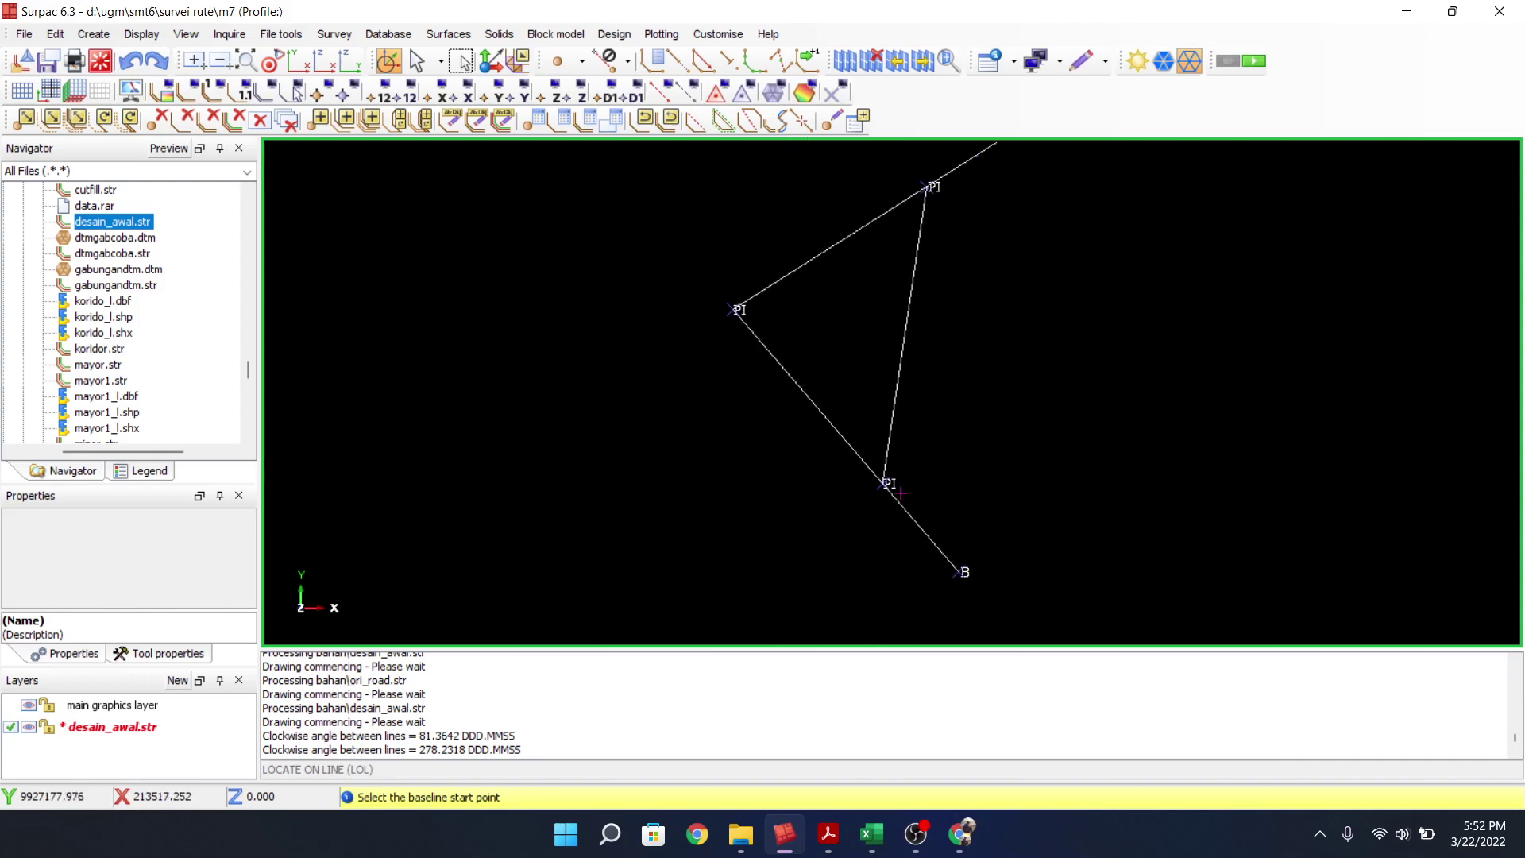
{"action": "left_click", "coordinate": [831, 120]}
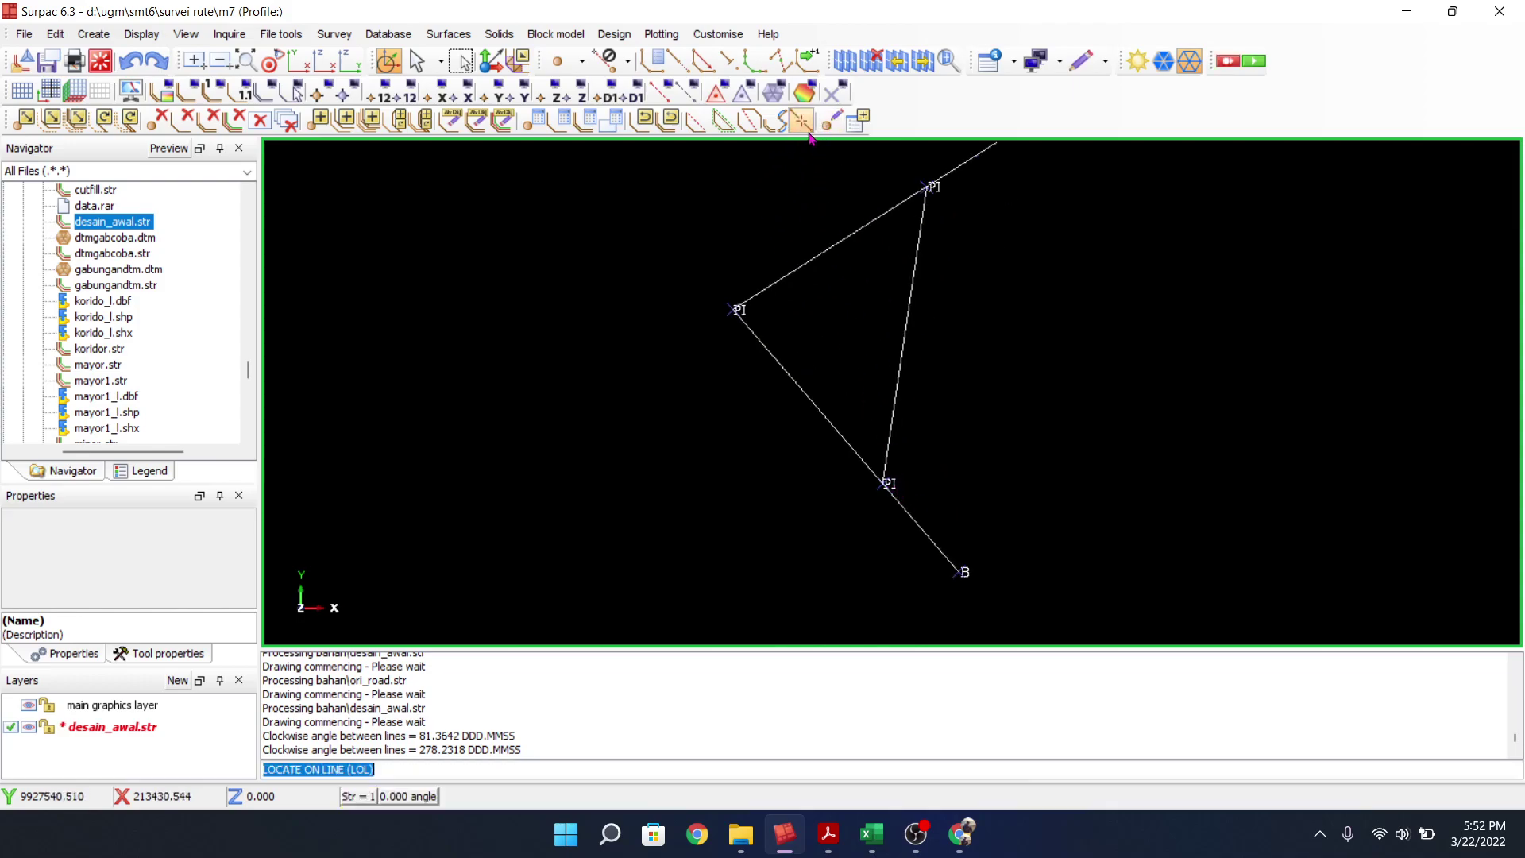
{"action": "left_click", "coordinate": [908, 314]}
Change the D1 description of the new point between PI and B to TS
{"action": "left_click", "coordinate": [831, 120]}
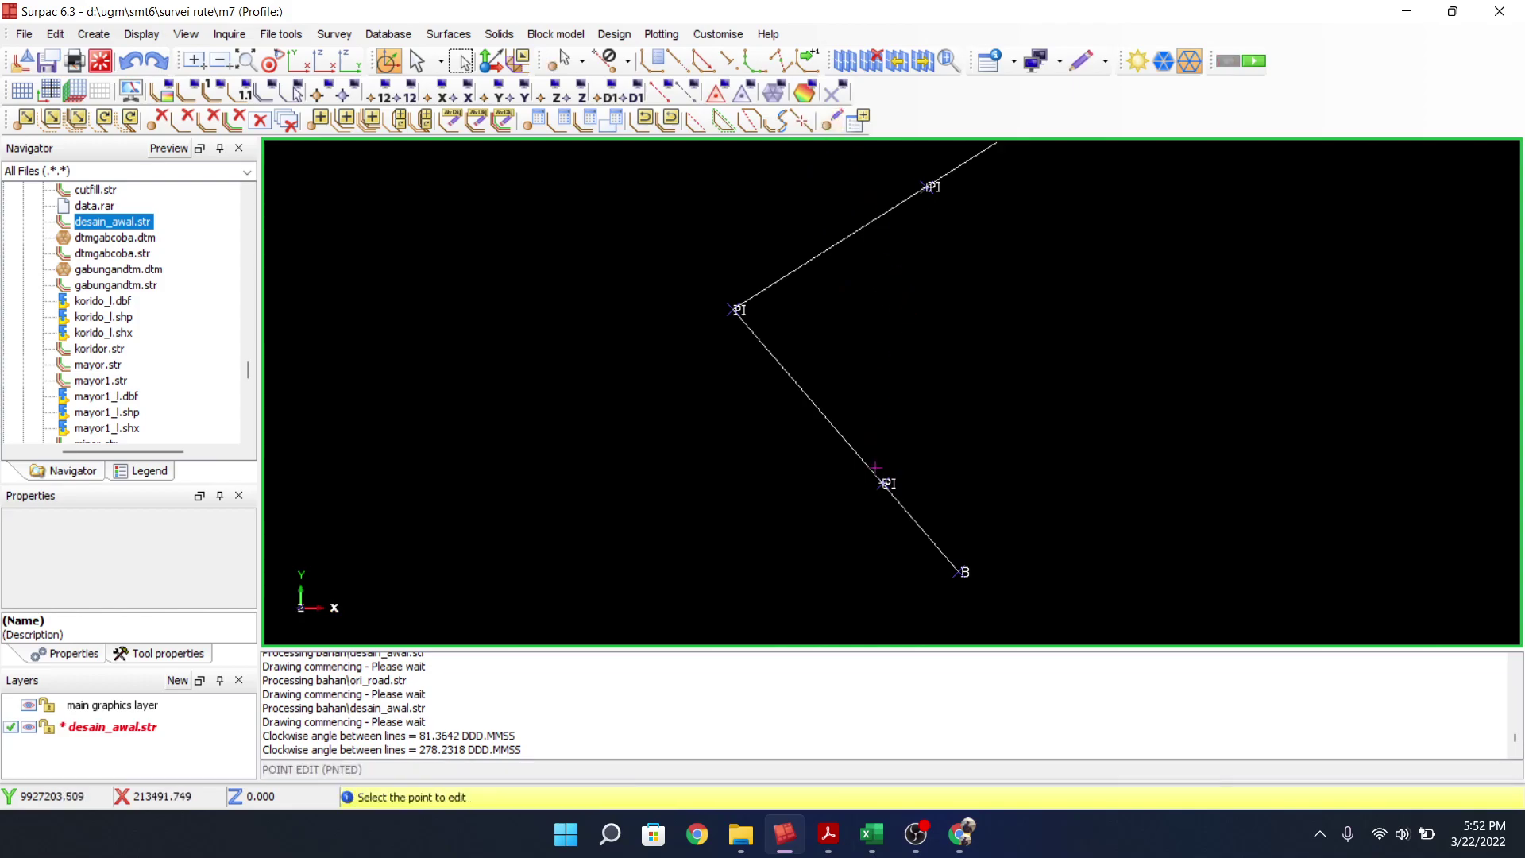
{"action": "left_click", "coordinate": [886, 484]}
{"action": "left_click", "coordinate": [767, 471]}
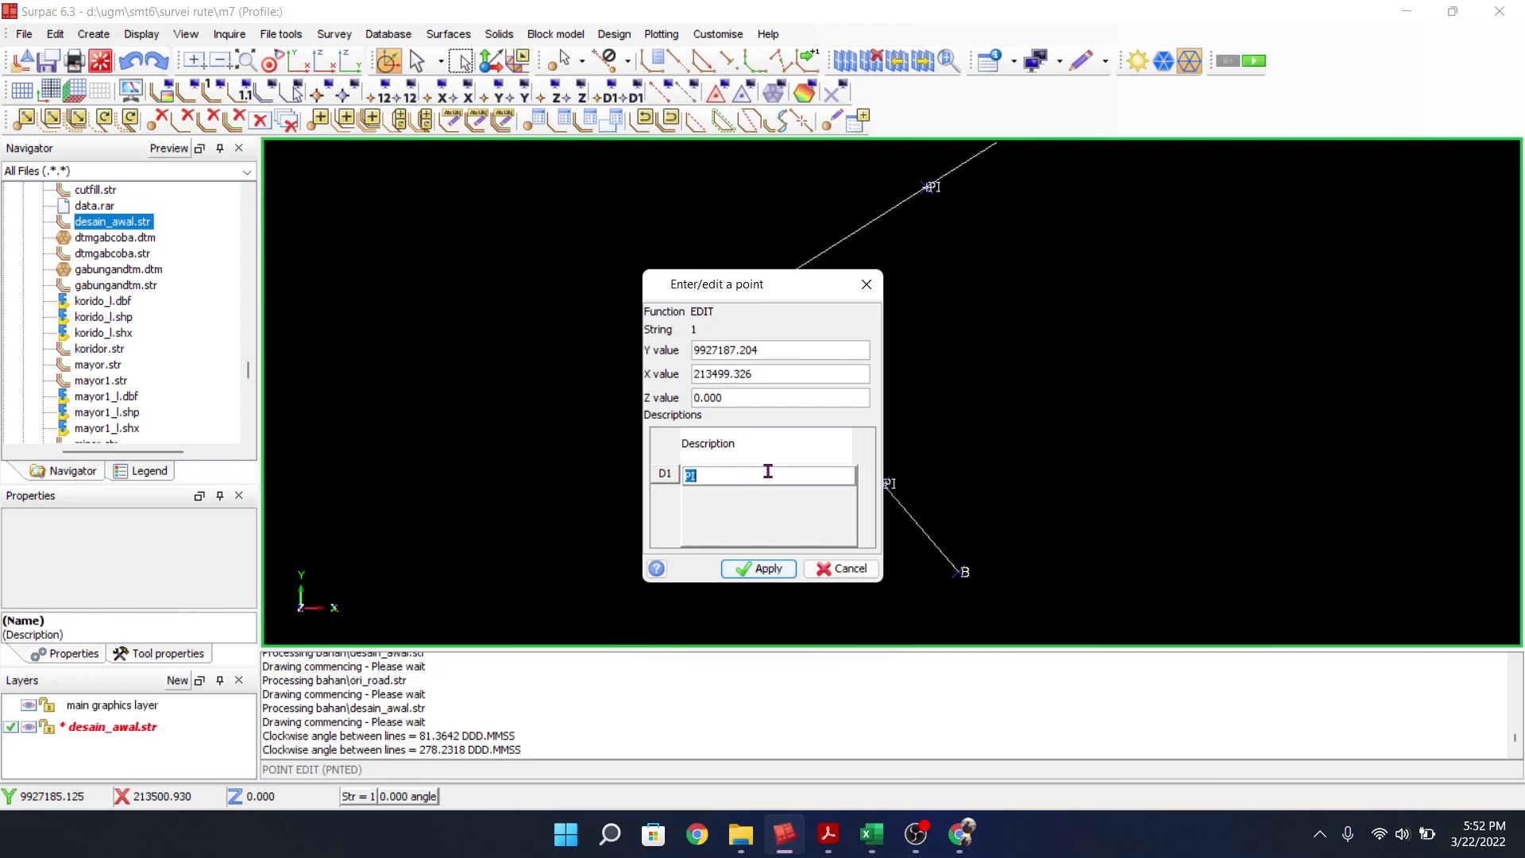
{"action": "type", "text": "TS"}
{"action": "left_click", "coordinate": [765, 567]}
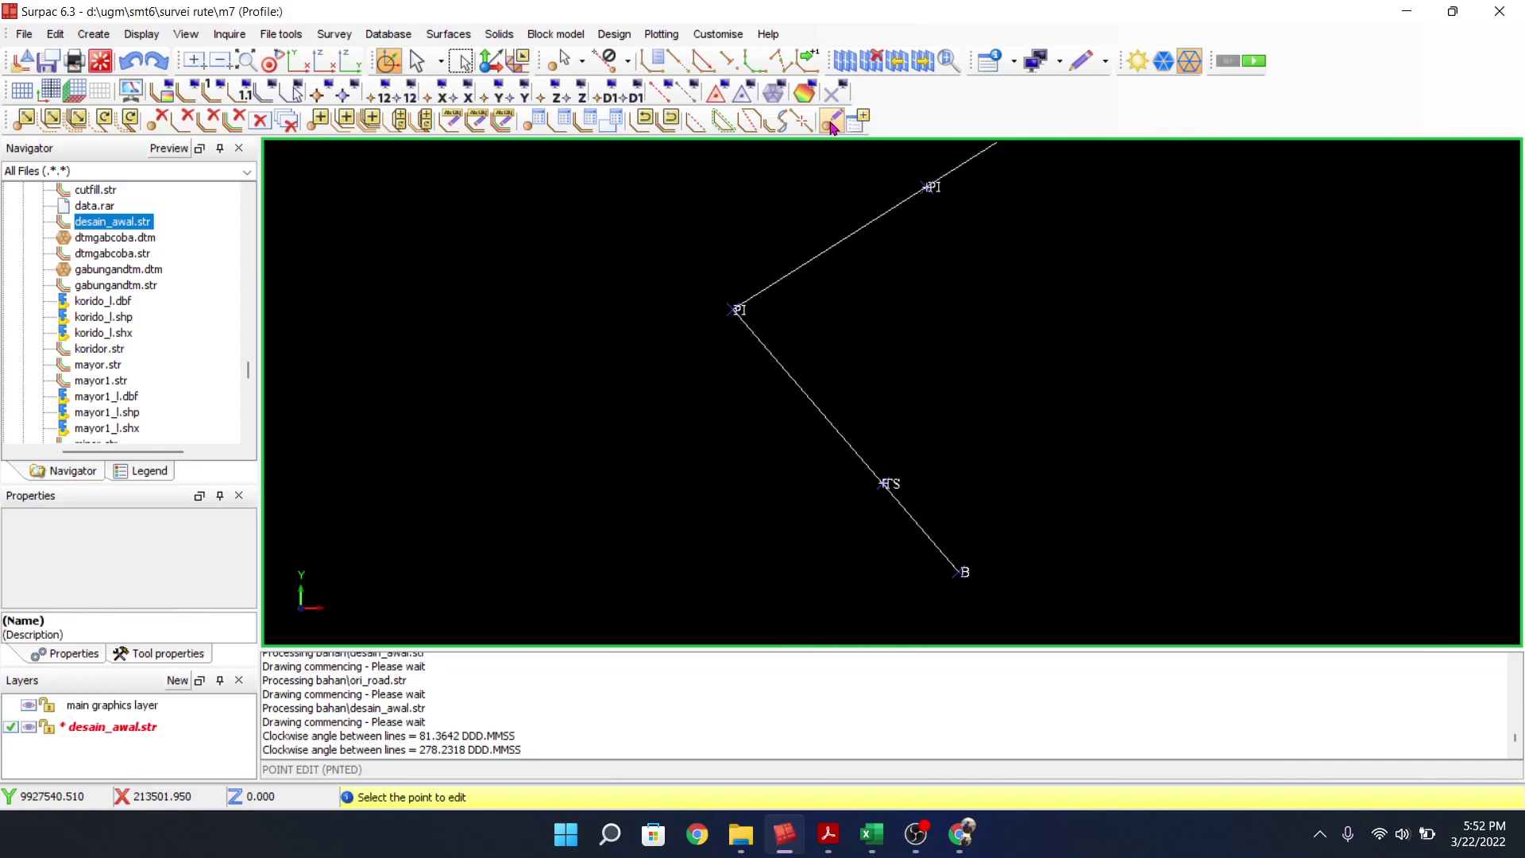
{"action": "left_click", "coordinate": [992, 145]}
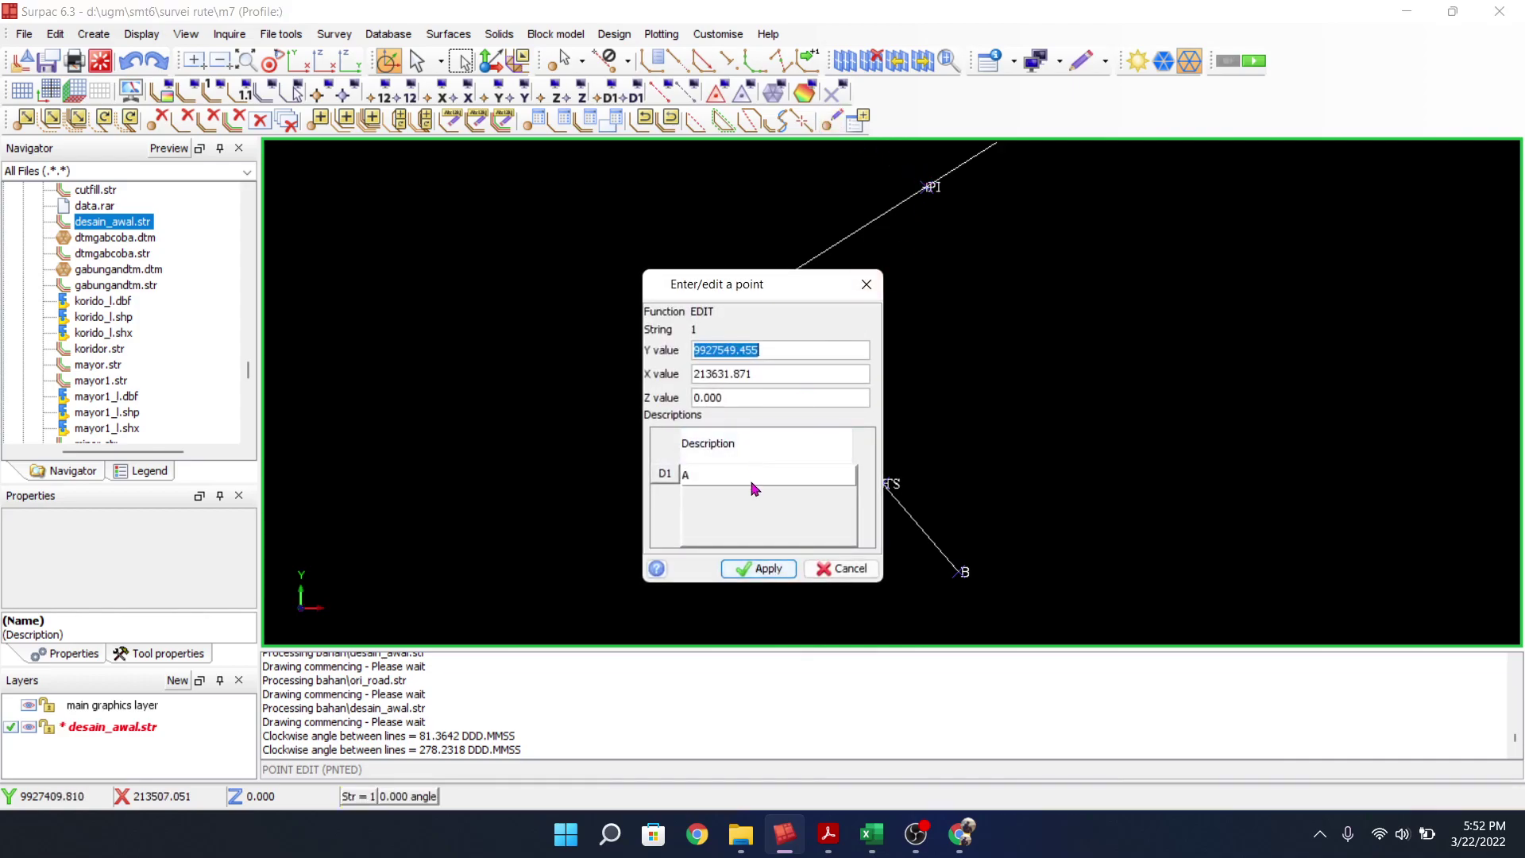
{"action": "left_click", "coordinate": [895, 279]}
{"action": "left_click", "coordinate": [866, 283]}
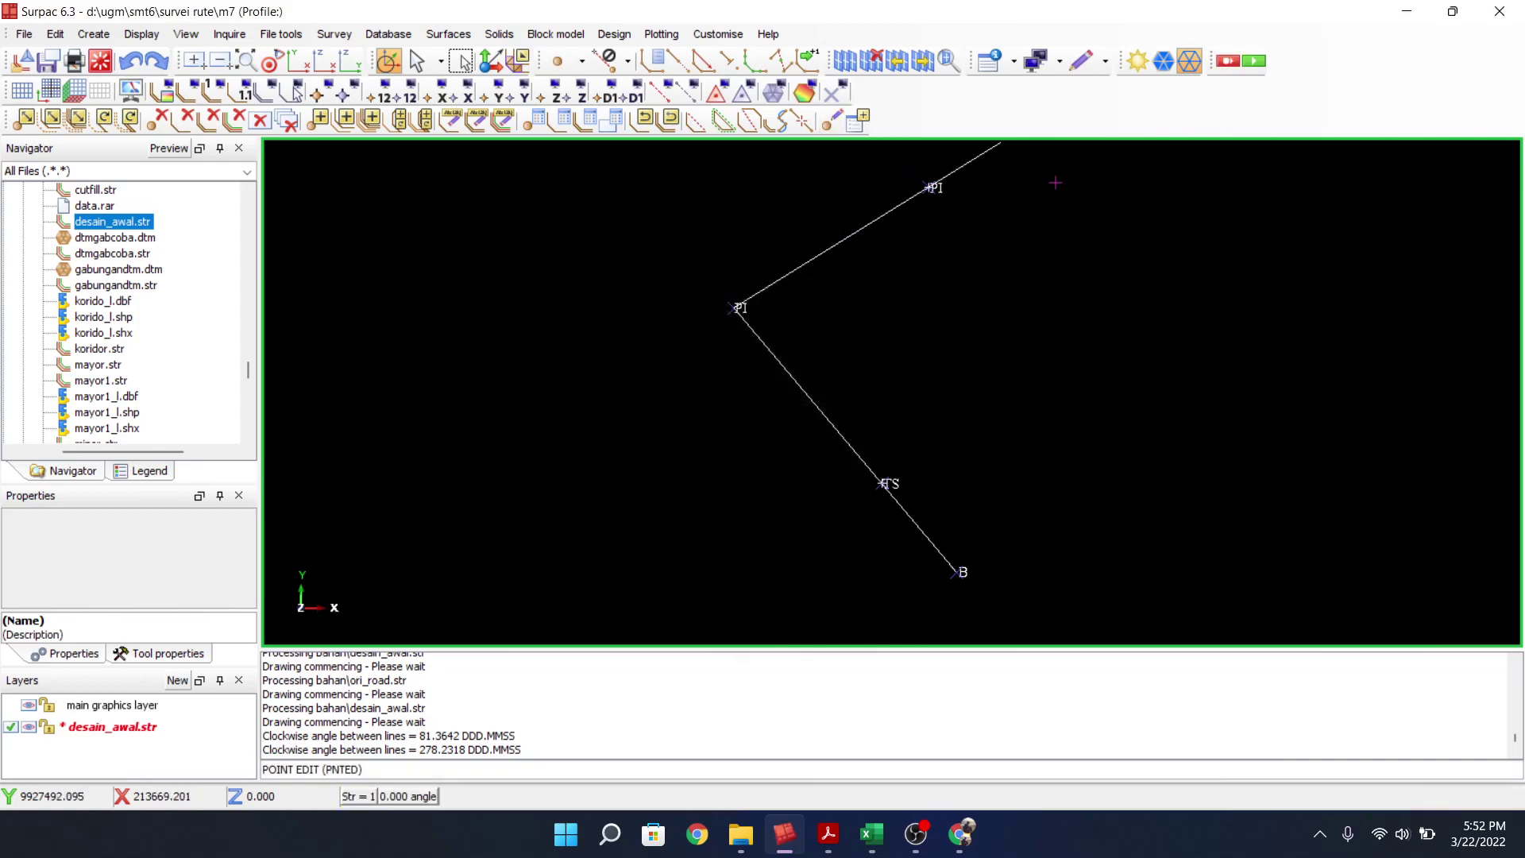
Change the D1 description of the new point between PI and A to ST
{"action": "middle_click_drag", "start_coordinate": [1052, 166], "coordinate": [929, 385]}
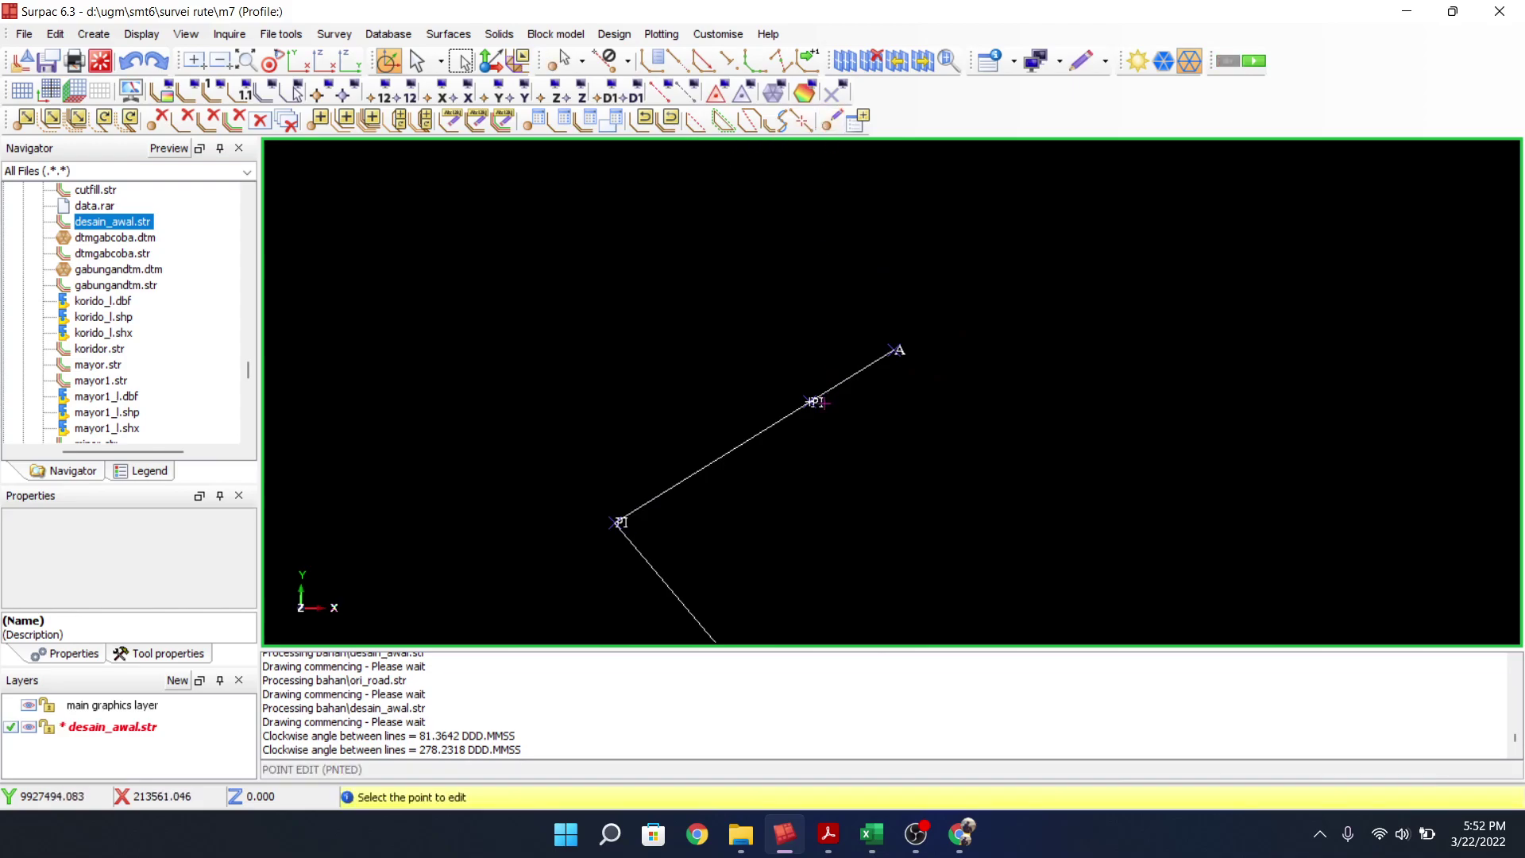
{"action": "left_click", "coordinate": [810, 400]}
{"action": "left_click", "coordinate": [755, 480]}
{"action": "type", "text": "ST"}
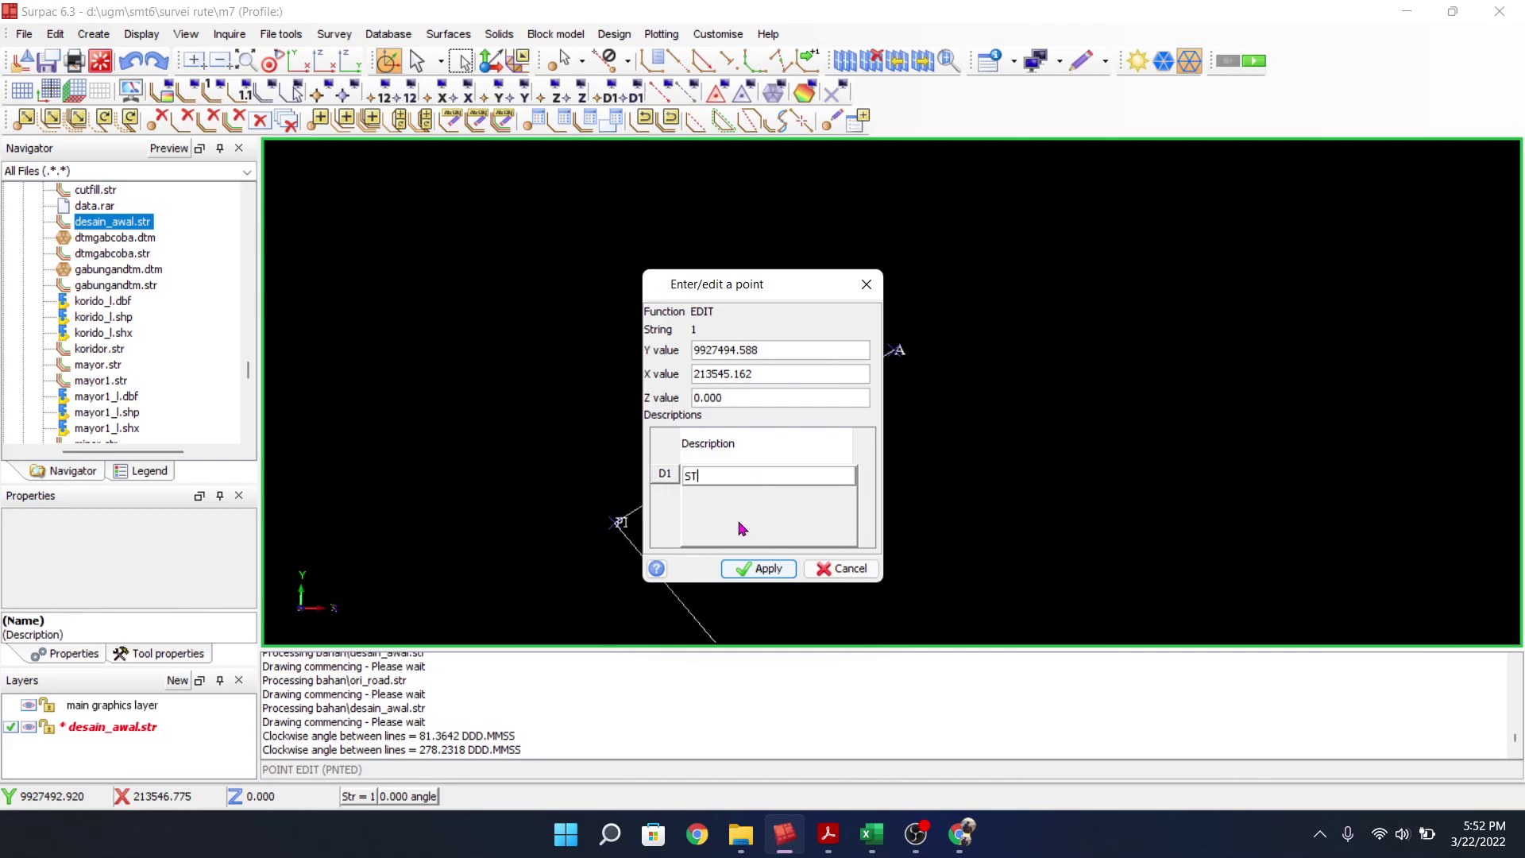
{"action": "left_click", "coordinate": [758, 568]}
Break the A–PI and PI–B segments so that A, ST, PI, TS and B are separate points
{"action": "scroll", "coordinate": [849, 406], "scroll_direction": "down", "scroll_amount": 2}
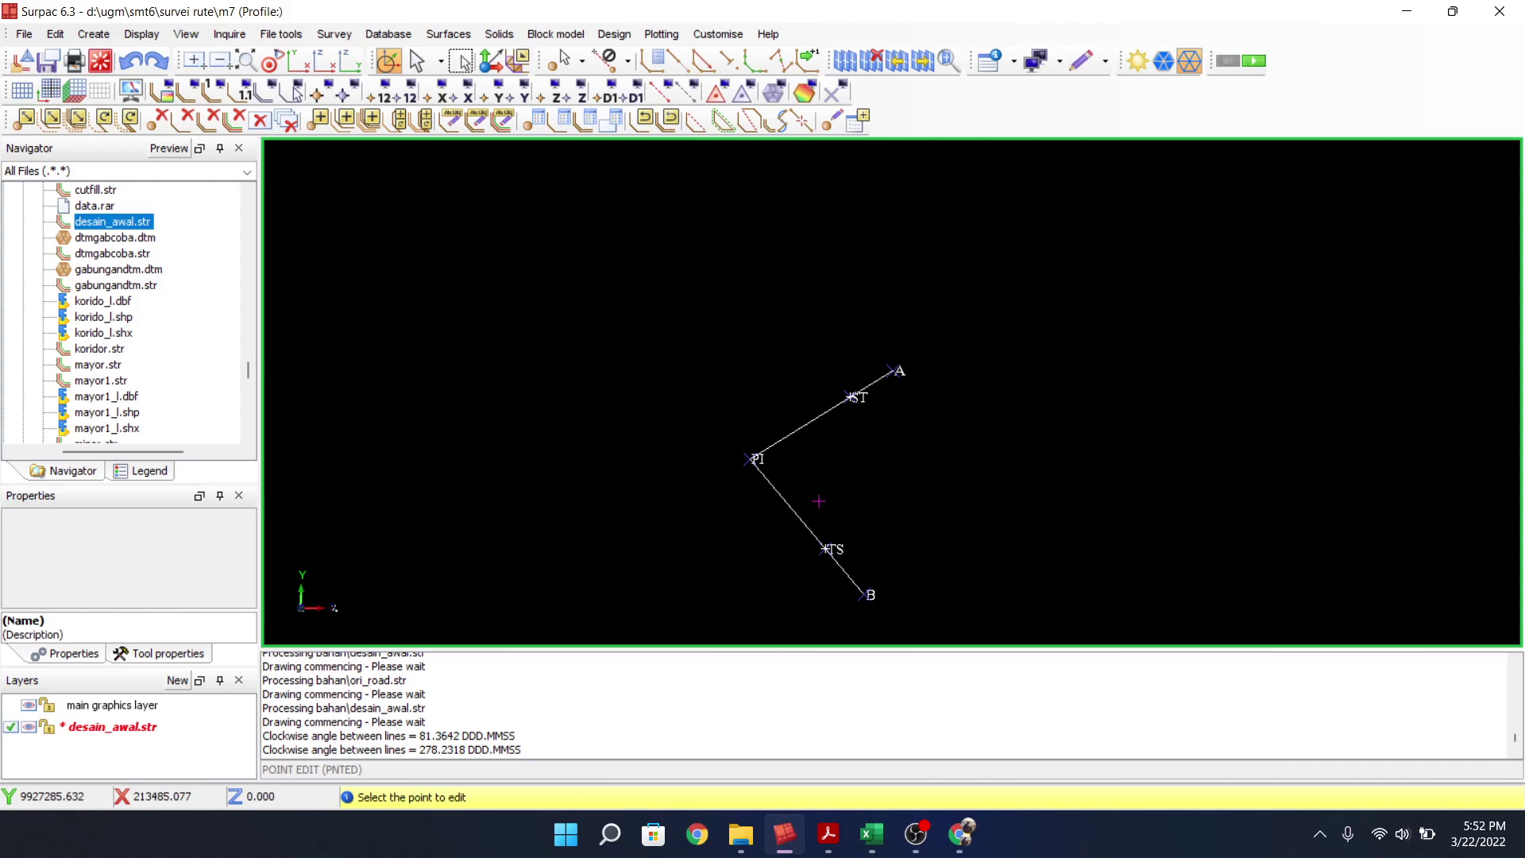
{"action": "scroll", "coordinate": [819, 501], "scroll_direction": "up", "scroll_amount": 2}
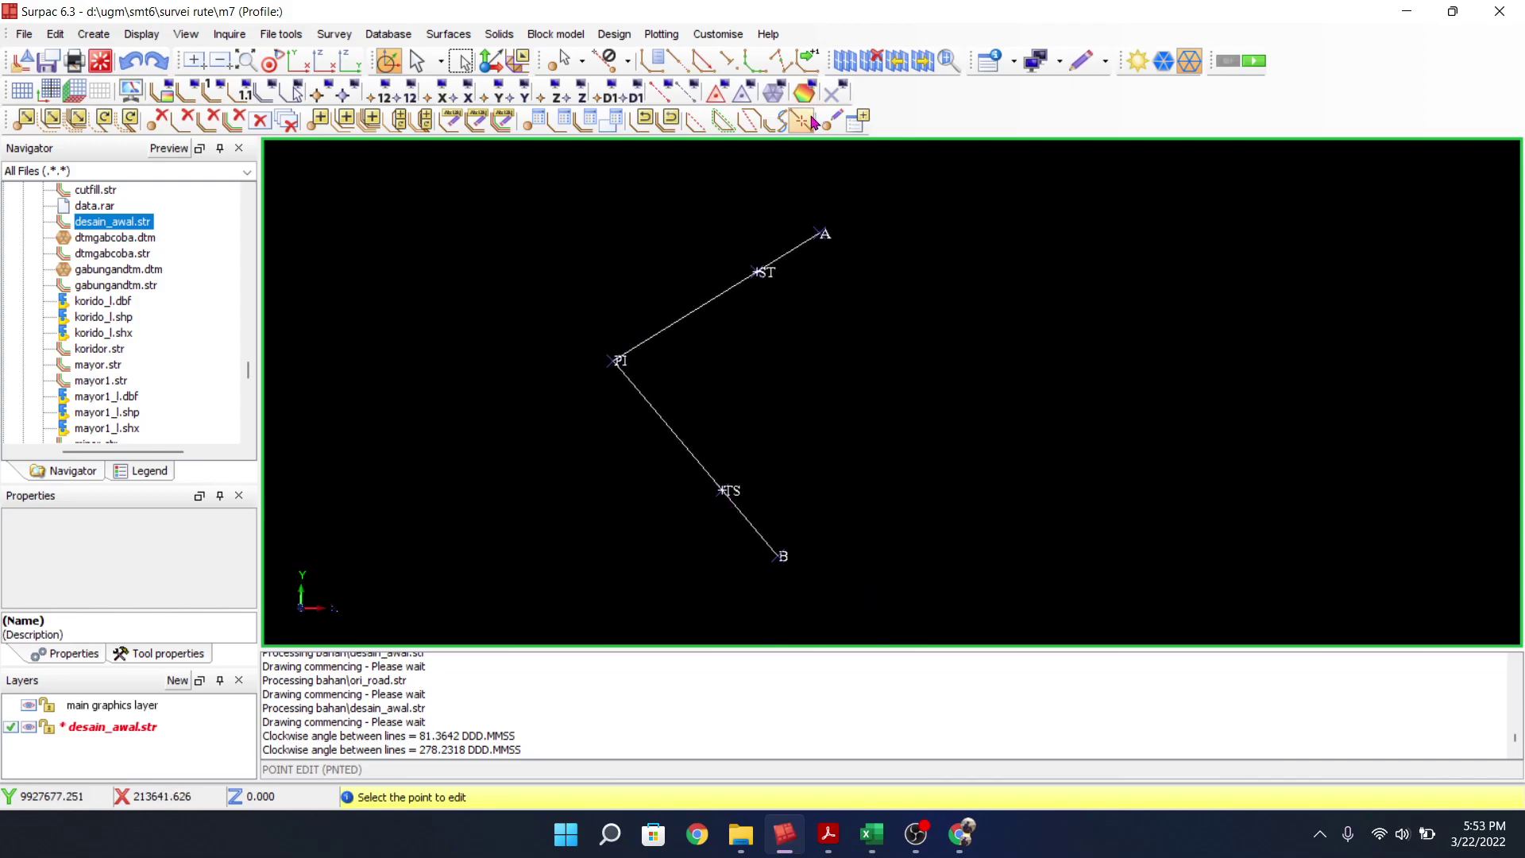
{"action": "left_click", "coordinate": [810, 121]}
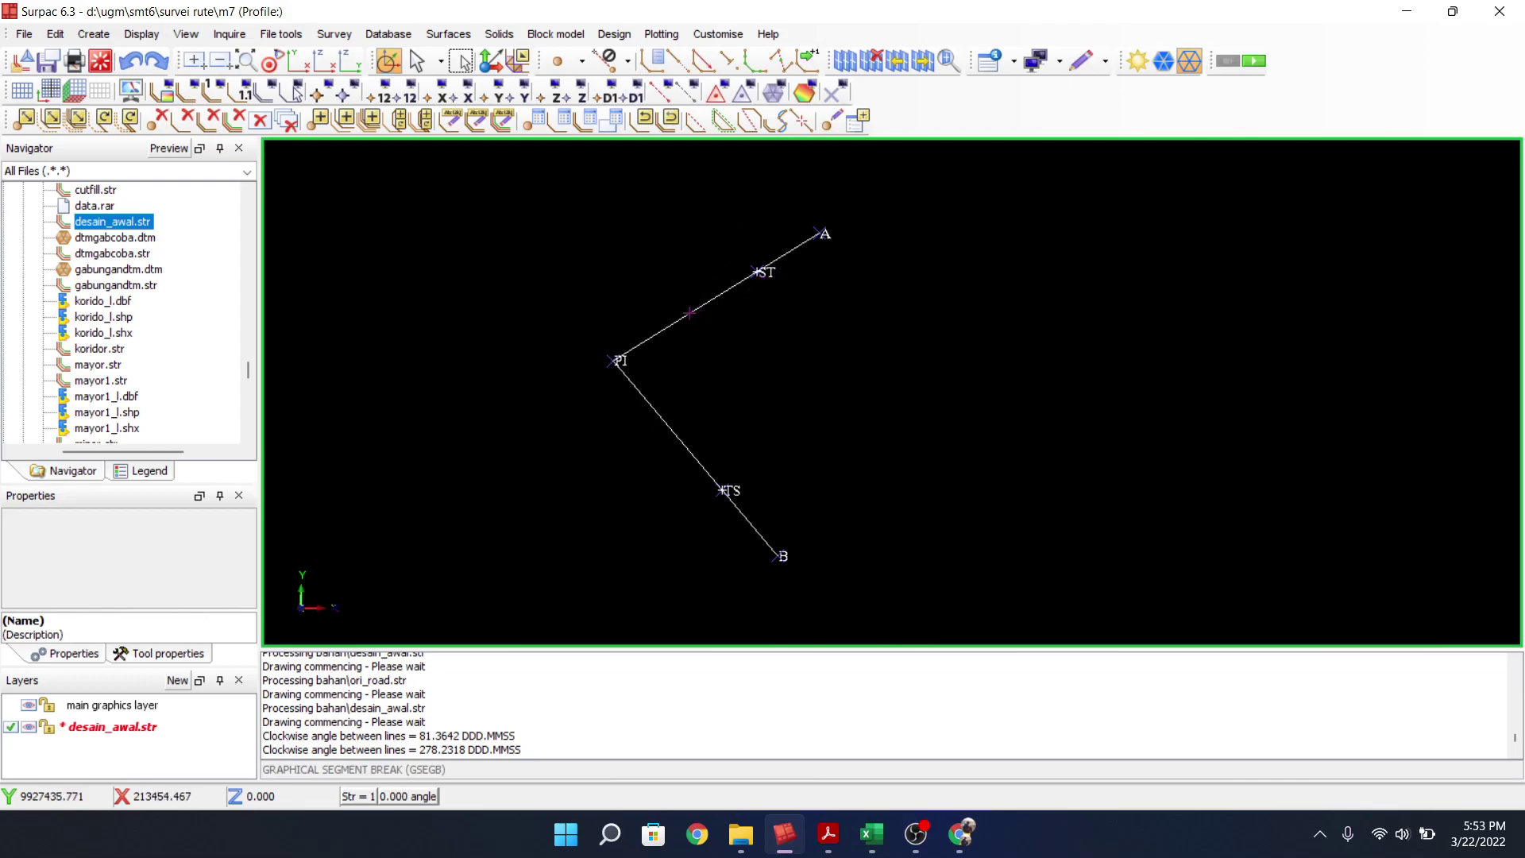
{"action": "left_click", "coordinate": [627, 352]}
{"action": "left_click", "coordinate": [637, 389]}
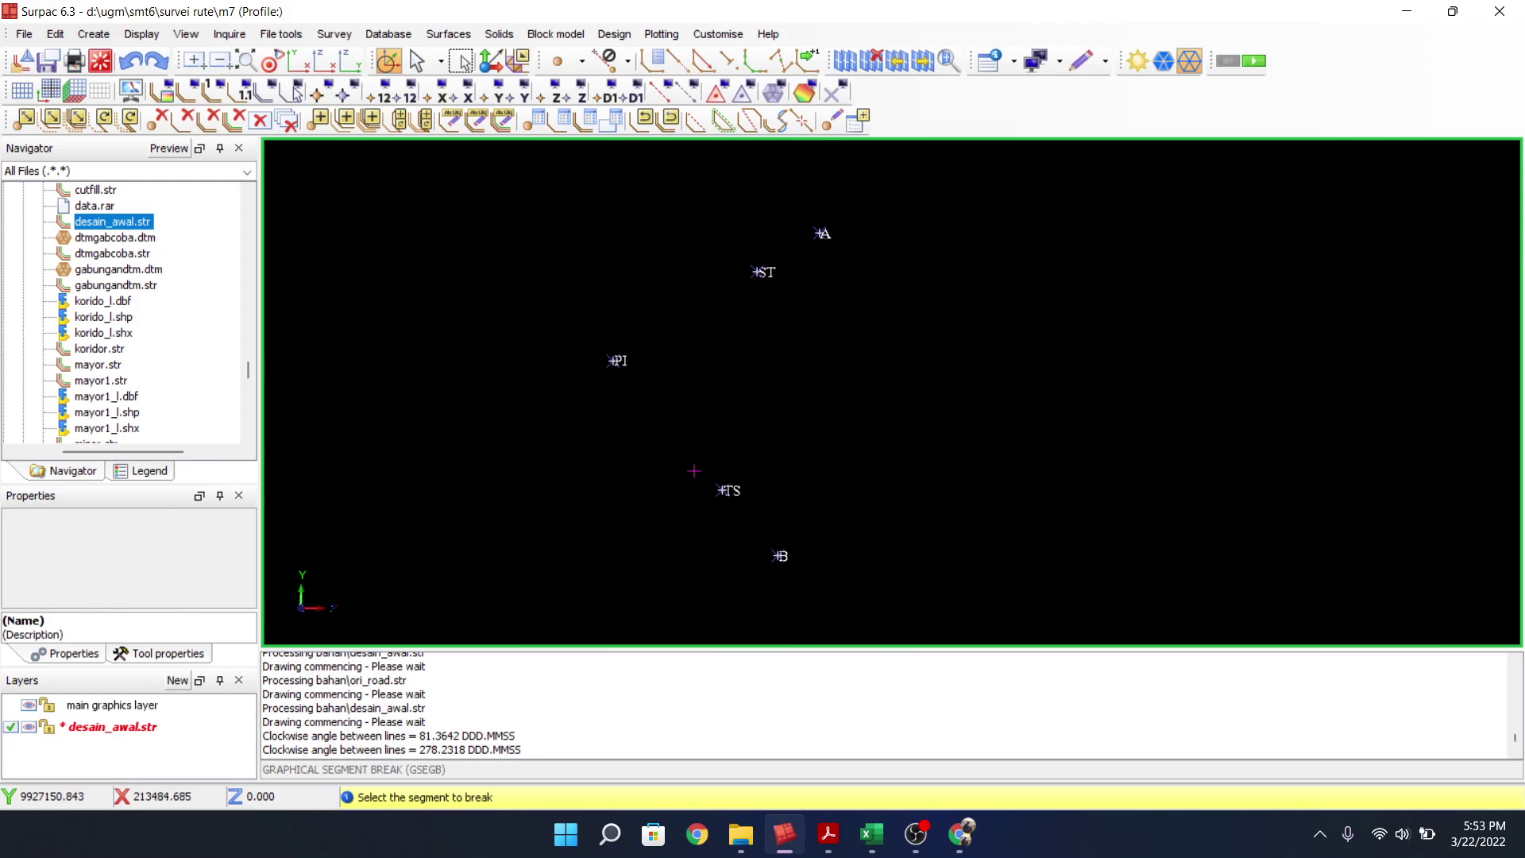
Create an internal curve from tangents TS–PI and PI–ST with radius 100, arc distance 10, transition length 80 and velocity 50
{"action": "left_click", "coordinate": [103, 37]}
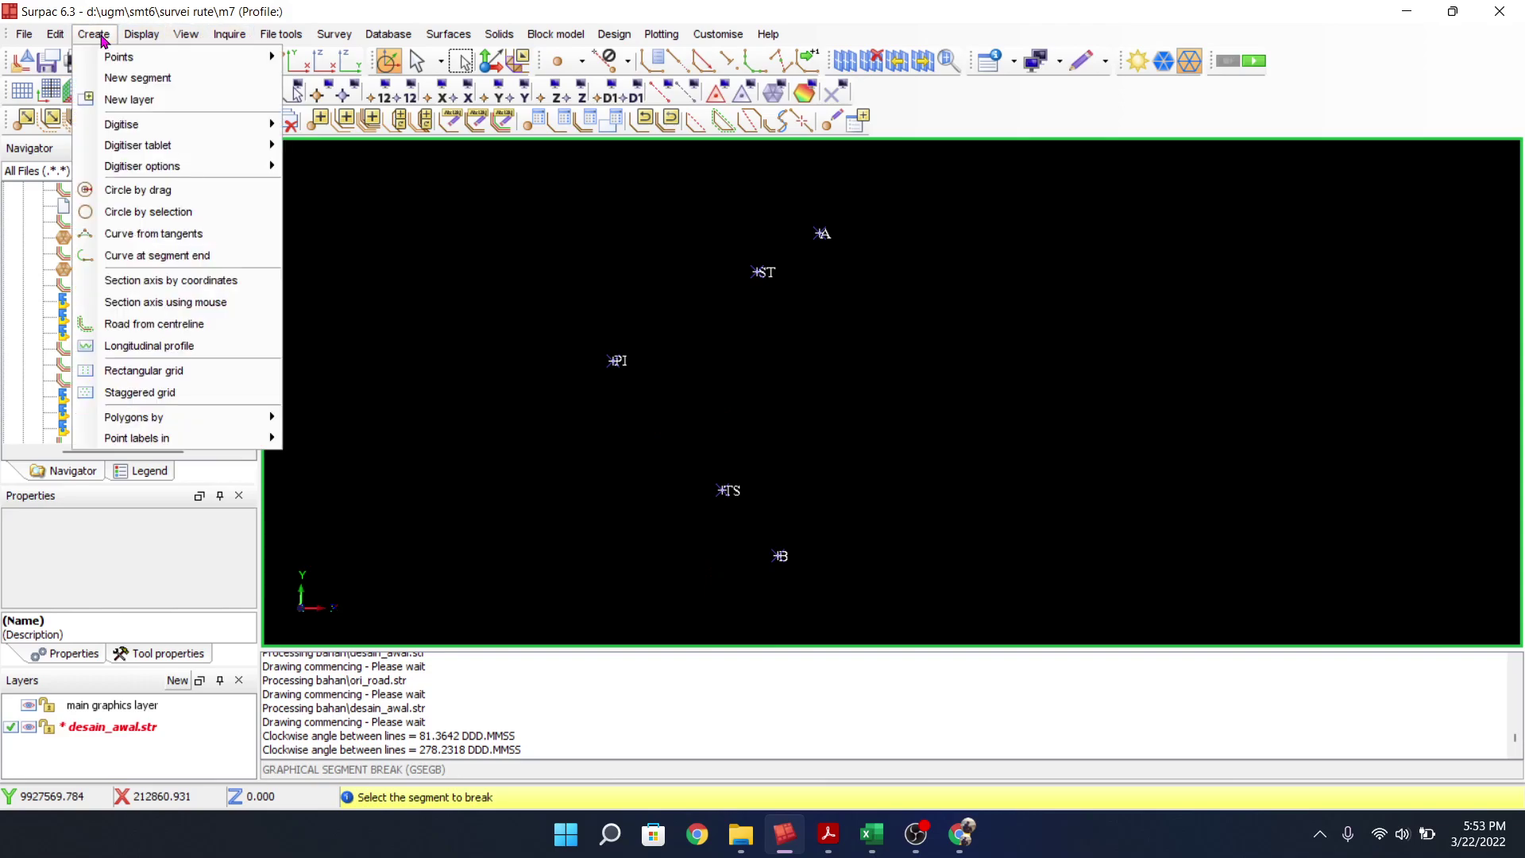
{"action": "left_click", "coordinate": [199, 233]}
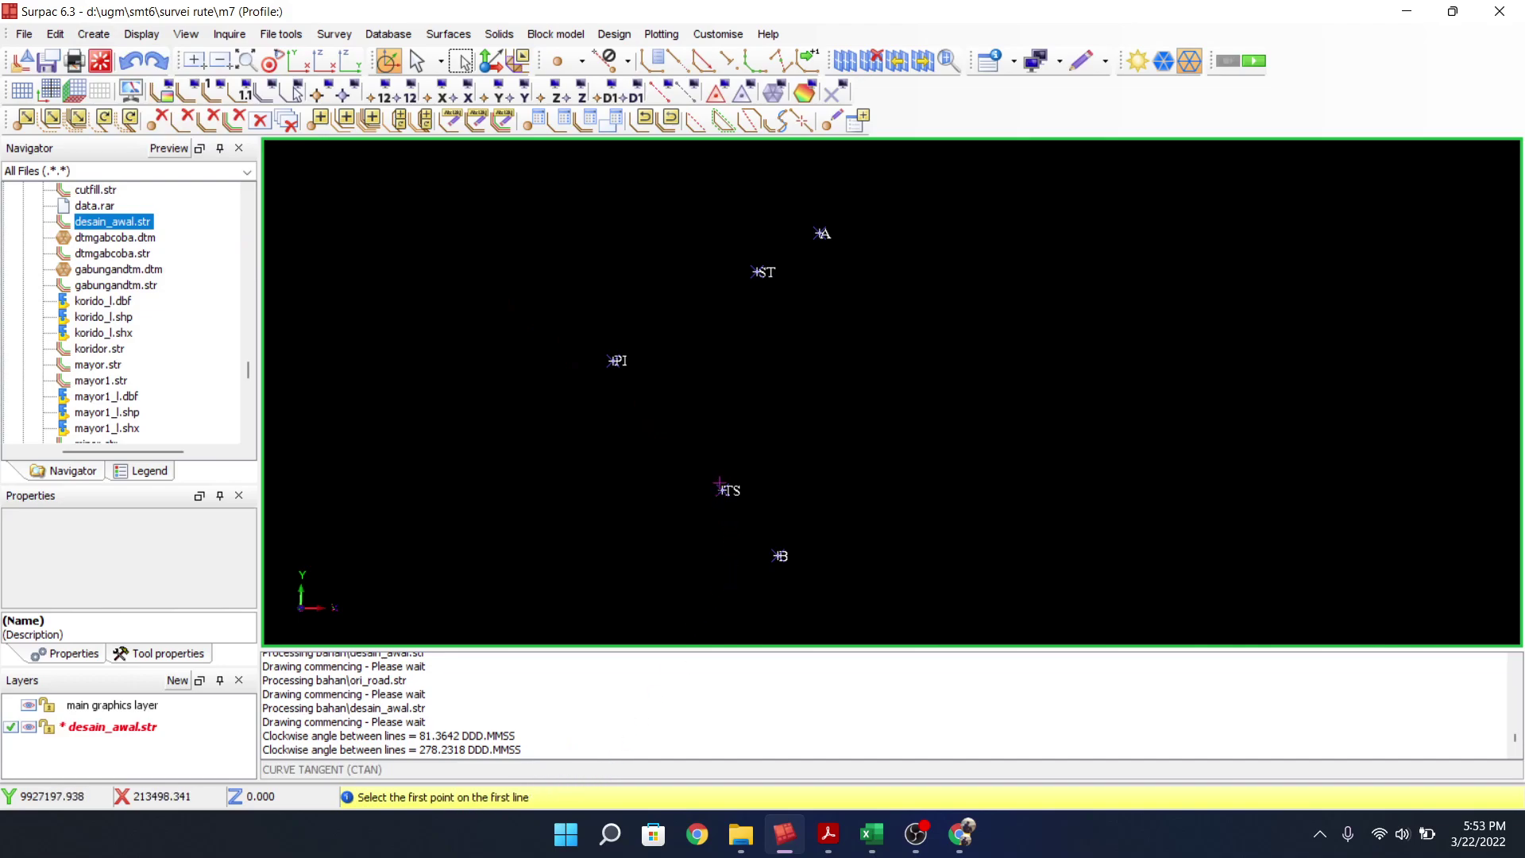
{"action": "left_click", "coordinate": [722, 490]}
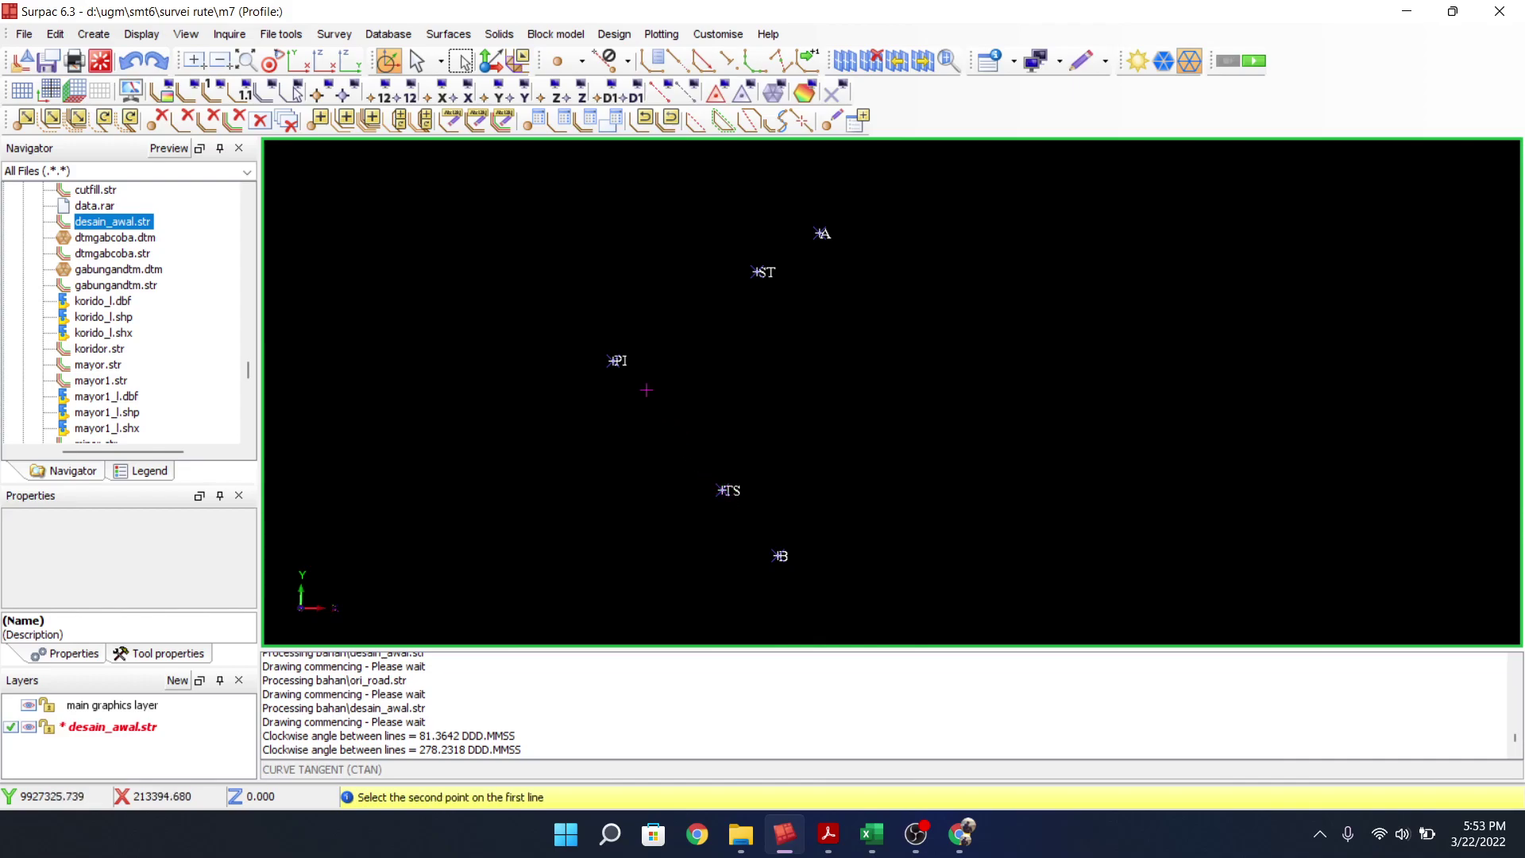
{"action": "left_click", "coordinate": [614, 362]}
{"action": "left_click", "coordinate": [614, 362]}
{"action": "left_click", "coordinate": [760, 272]}
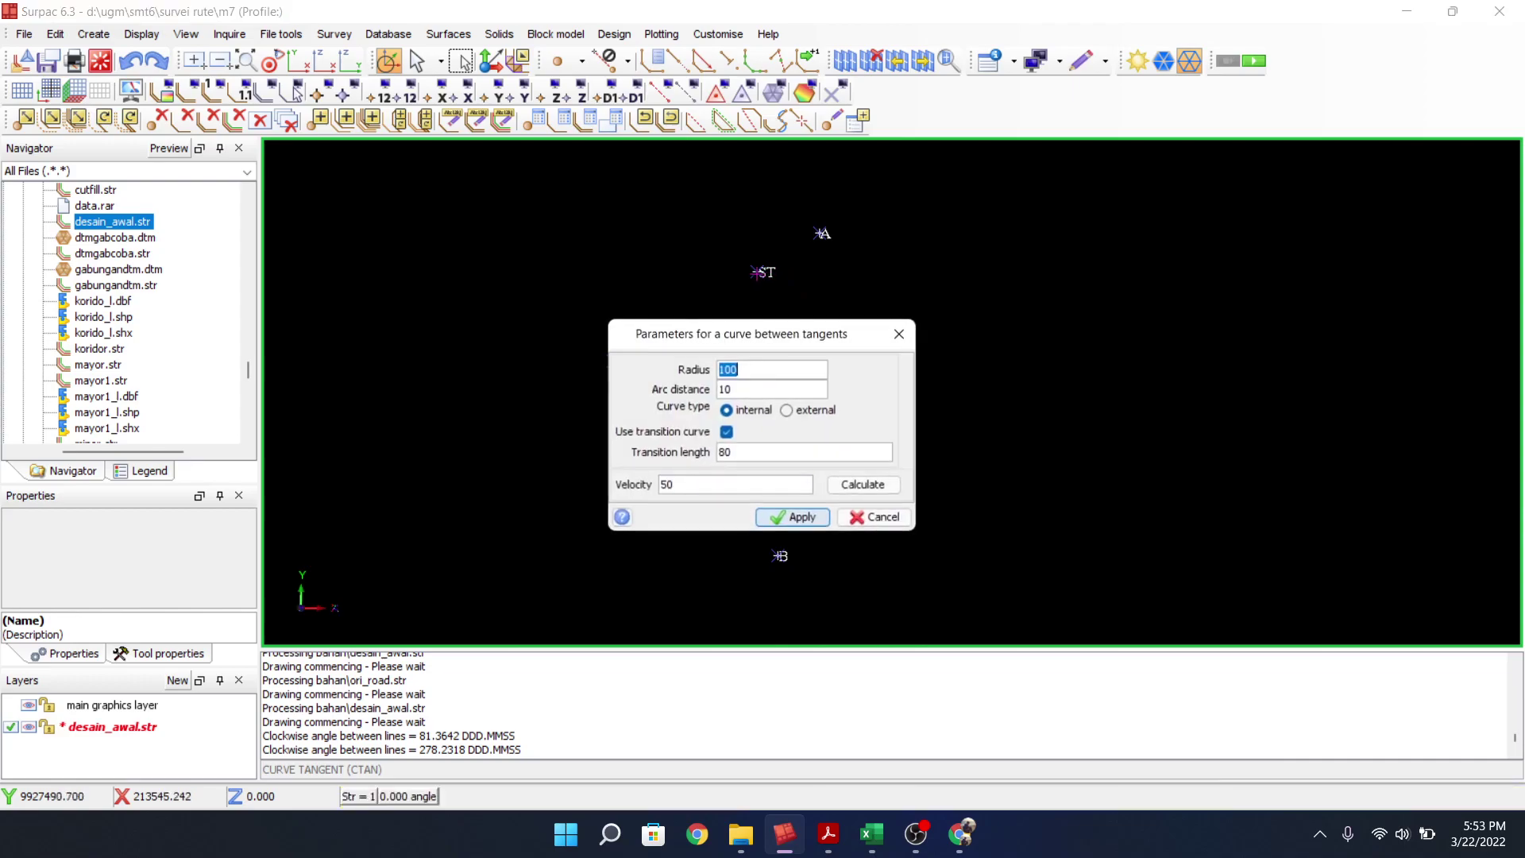
{"action": "left_click", "coordinate": [746, 370]}
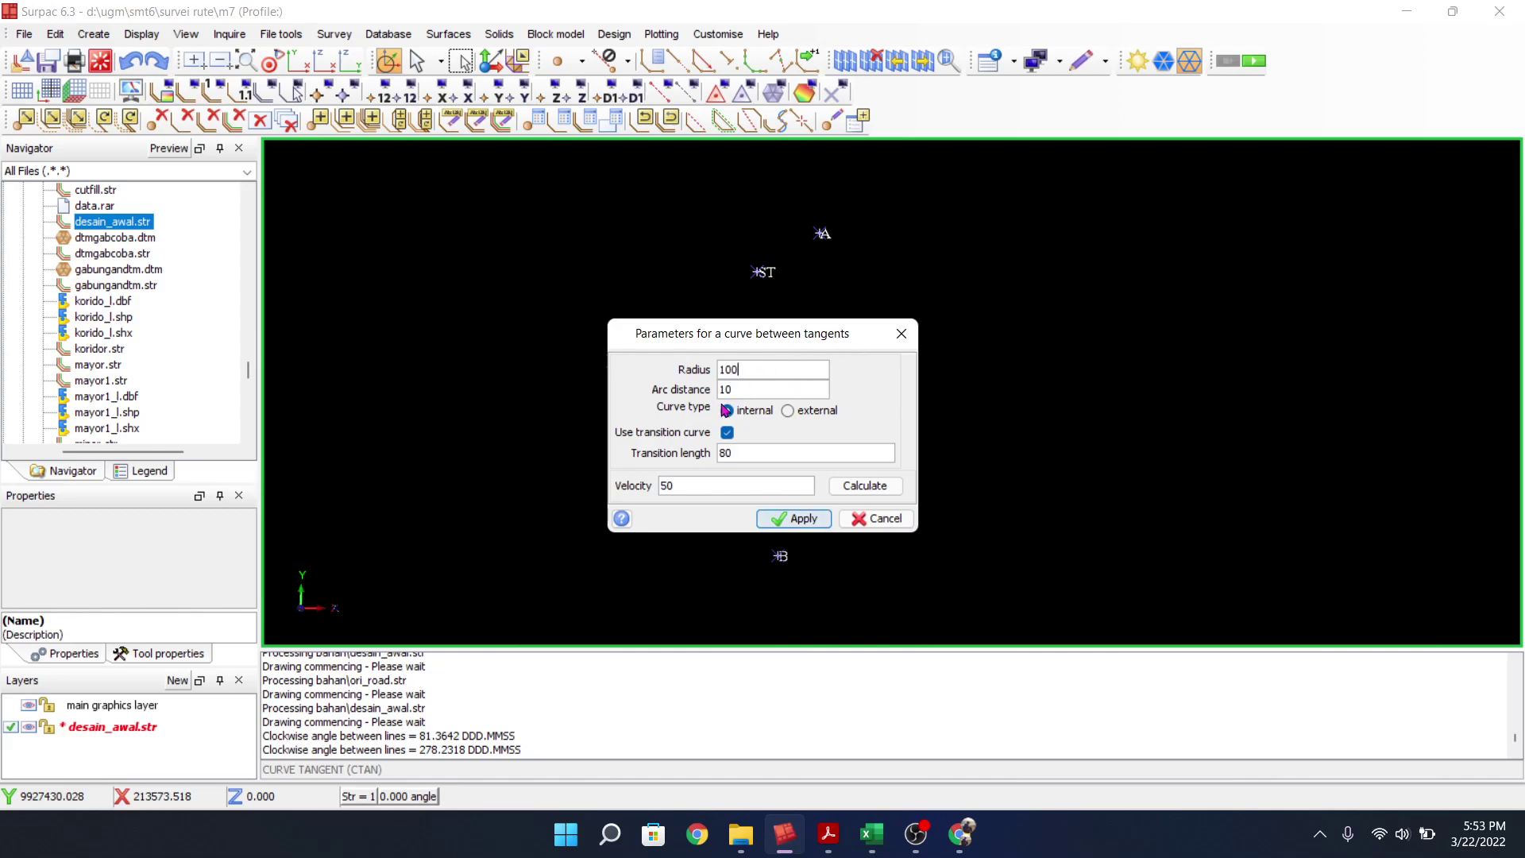
{"action": "left_click", "coordinate": [749, 389]}
{"action": "double_click", "coordinate": [760, 453]}
{"action": "double_click", "coordinate": [738, 478]}
{"action": "left_click", "coordinate": [789, 517]}
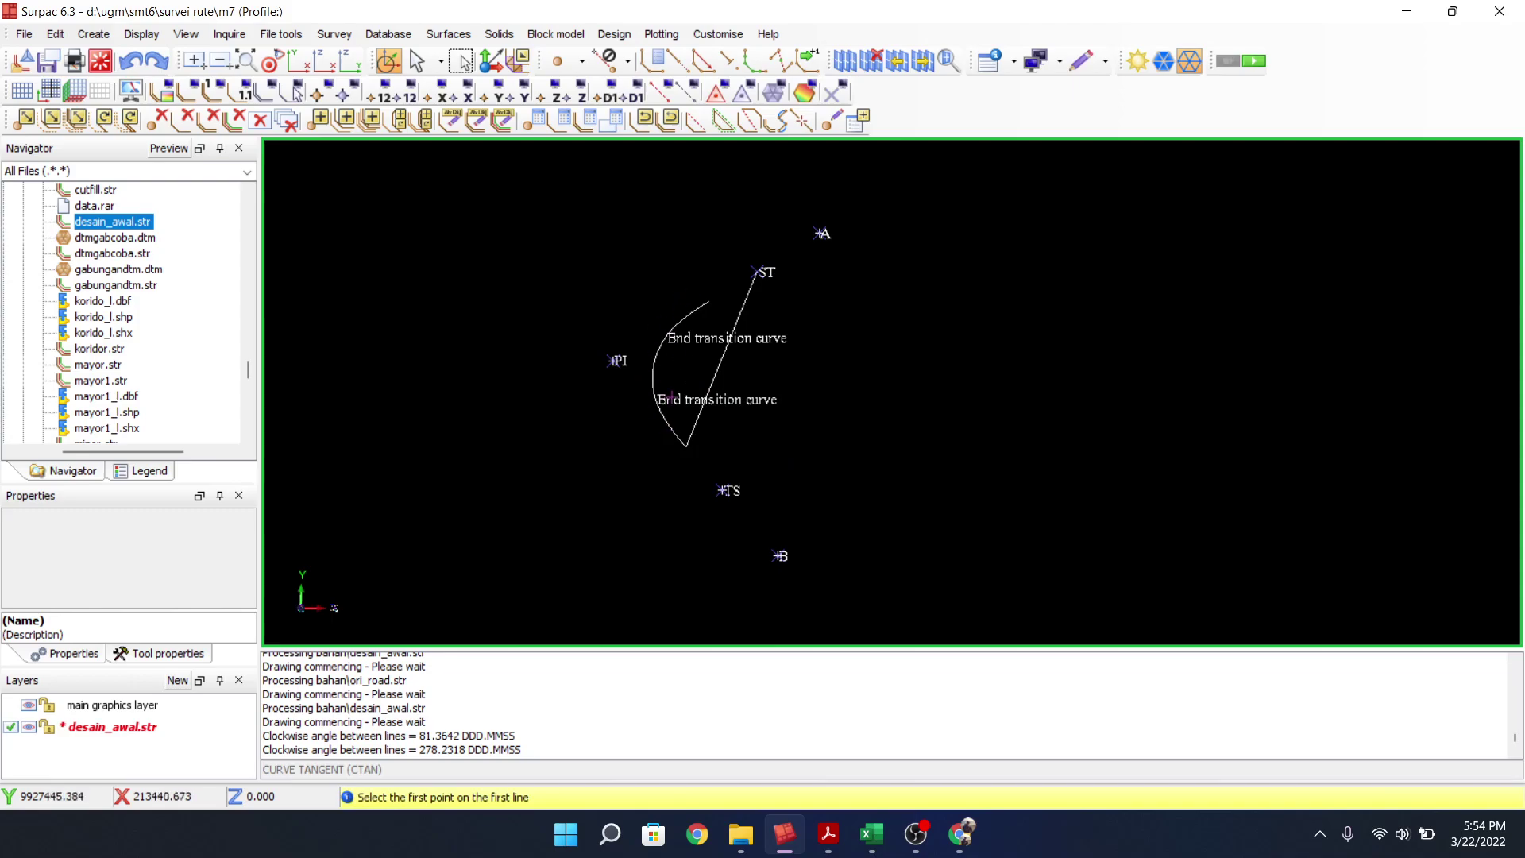
Break the straight segment linking ST to the lower end of the new curve
{"action": "left_click", "coordinate": [800, 119]}
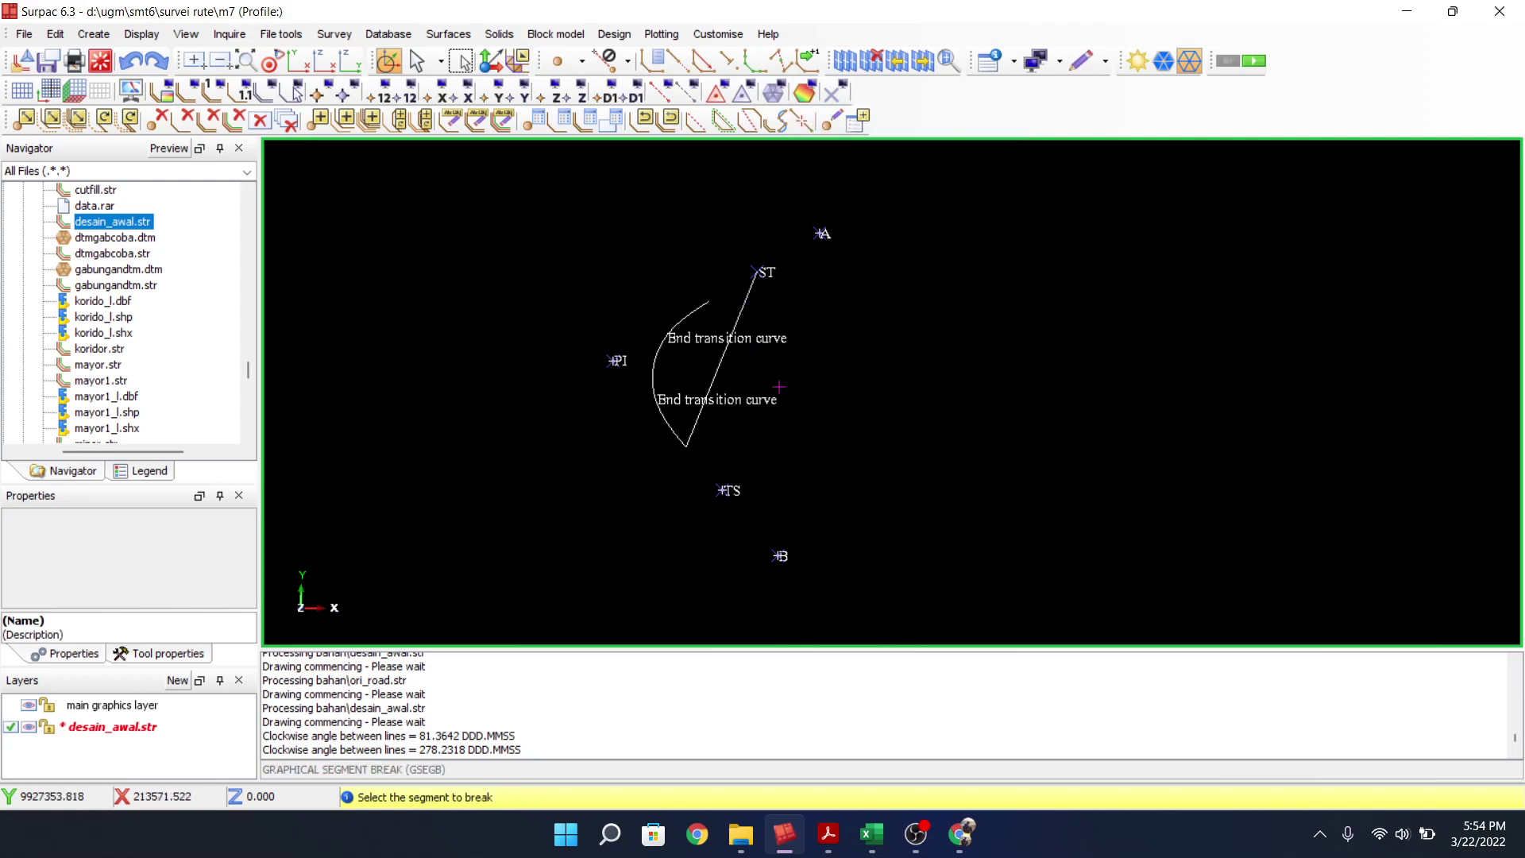
{"action": "scroll", "coordinate": [781, 443], "scroll_direction": "up", "scroll_amount": 2}
{"action": "left_click", "coordinate": [696, 333]}
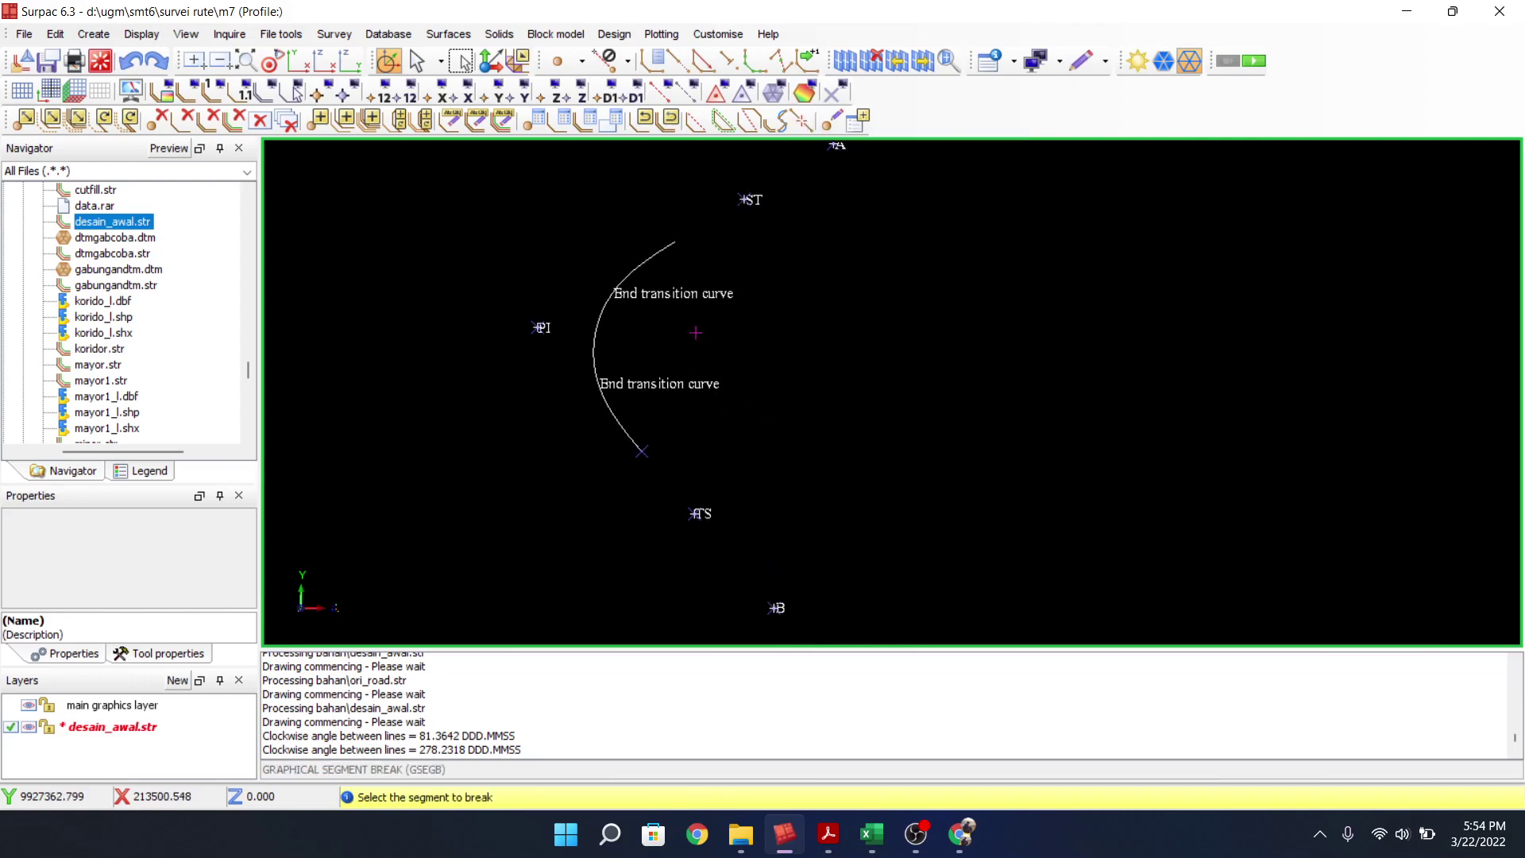
Join point B to TS and TS to the lower end of the transition curve
{"action": "left_click", "coordinate": [776, 128]}
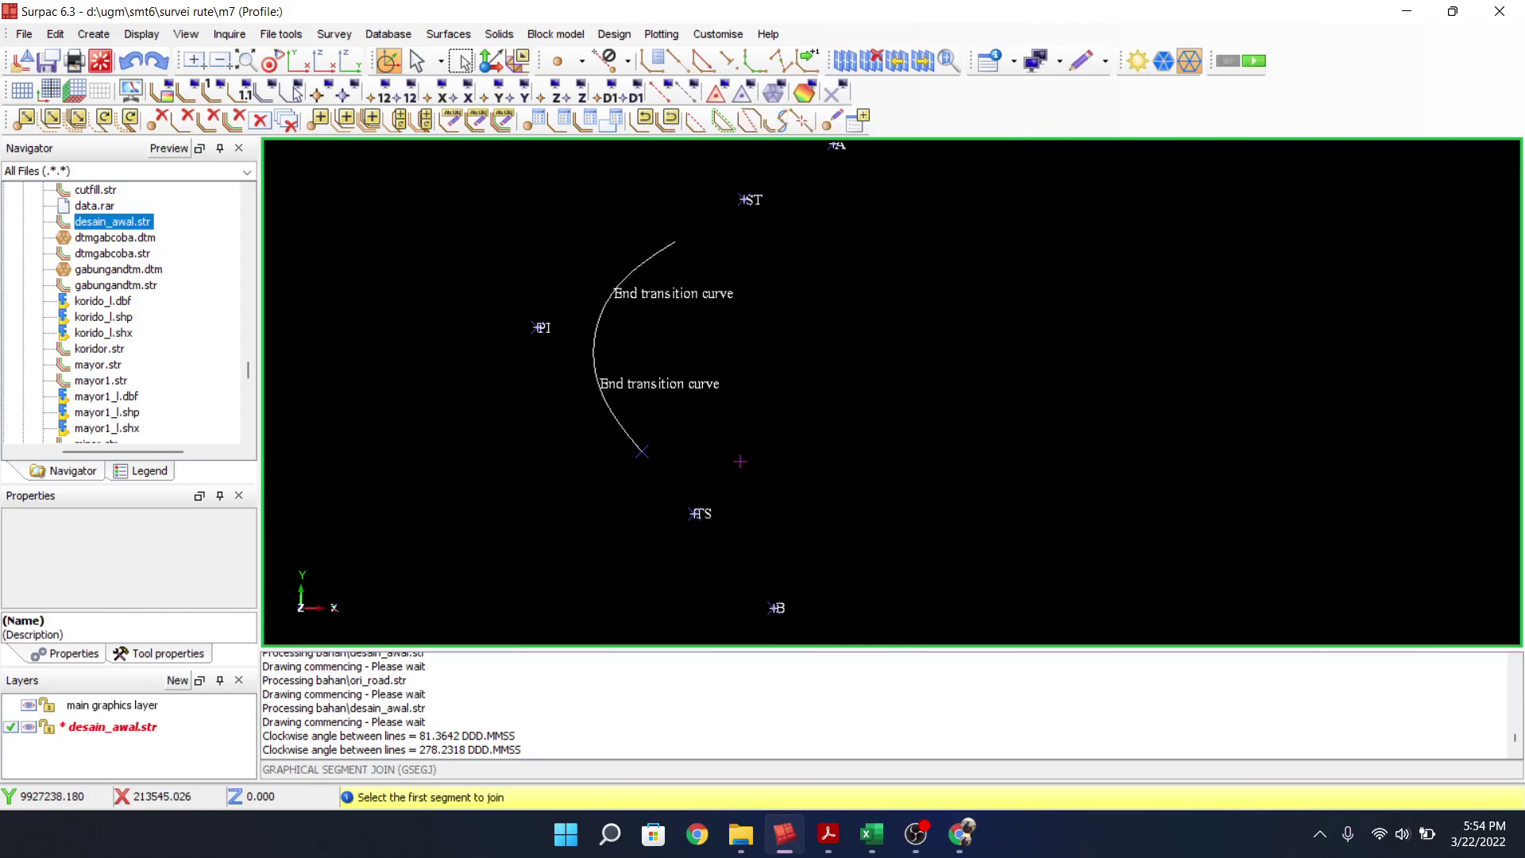
{"action": "scroll", "coordinate": [740, 460], "scroll_direction": "down", "scroll_amount": 1}
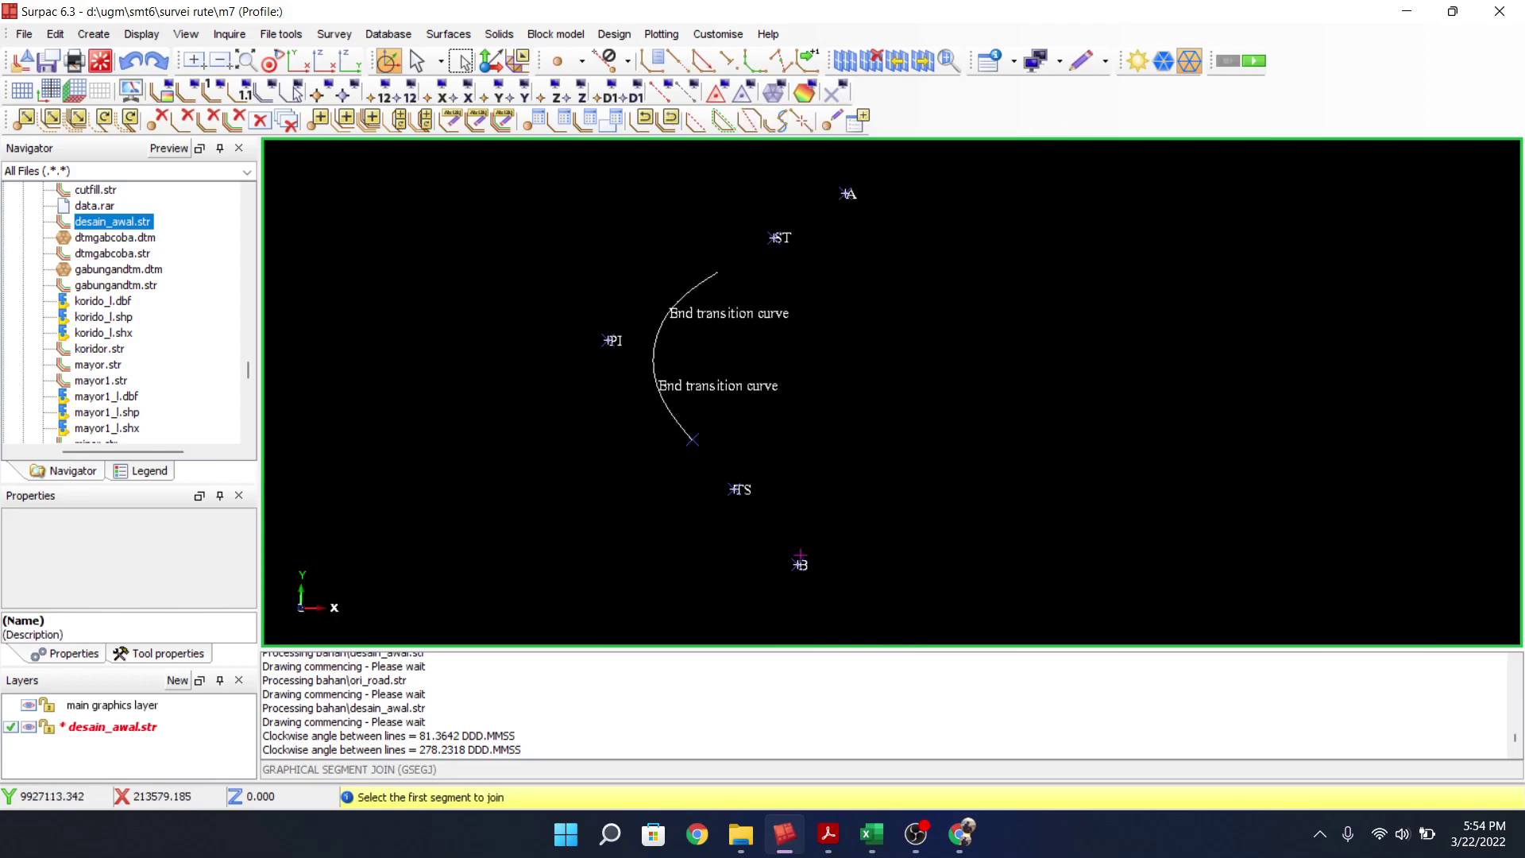
{"action": "left_click", "coordinate": [758, 505]}
{"action": "left_click", "coordinate": [720, 480]}
{"action": "left_click", "coordinate": [707, 460]}
{"action": "left_click", "coordinate": [692, 437]}
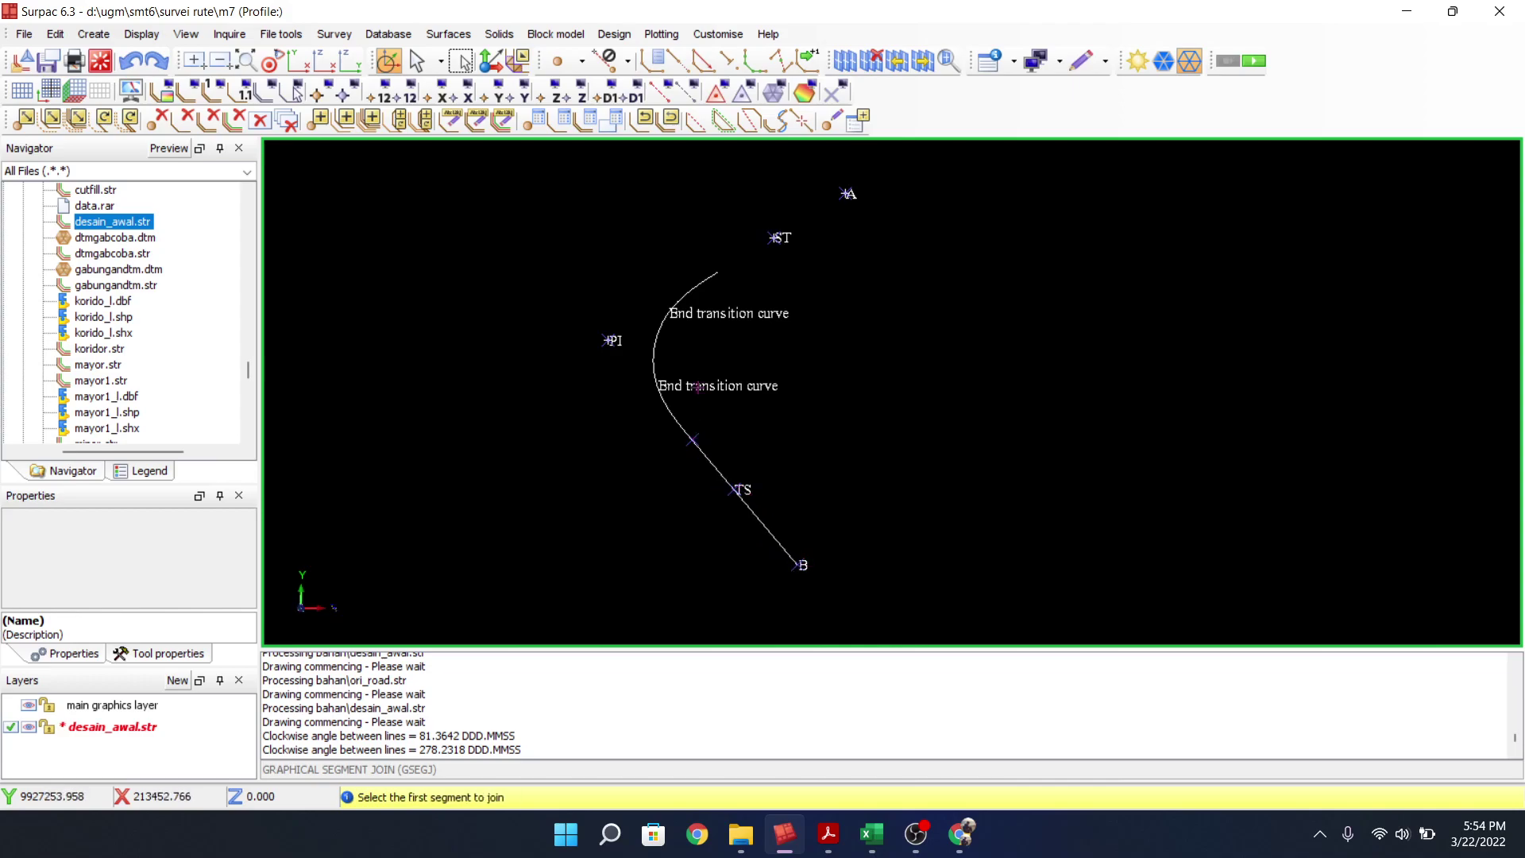
Join the upper end of the transition curve to ST, and ST to point A
{"action": "left_click", "coordinate": [719, 272]}
{"action": "left_click", "coordinate": [772, 239]}
{"action": "left_click", "coordinate": [839, 203]}
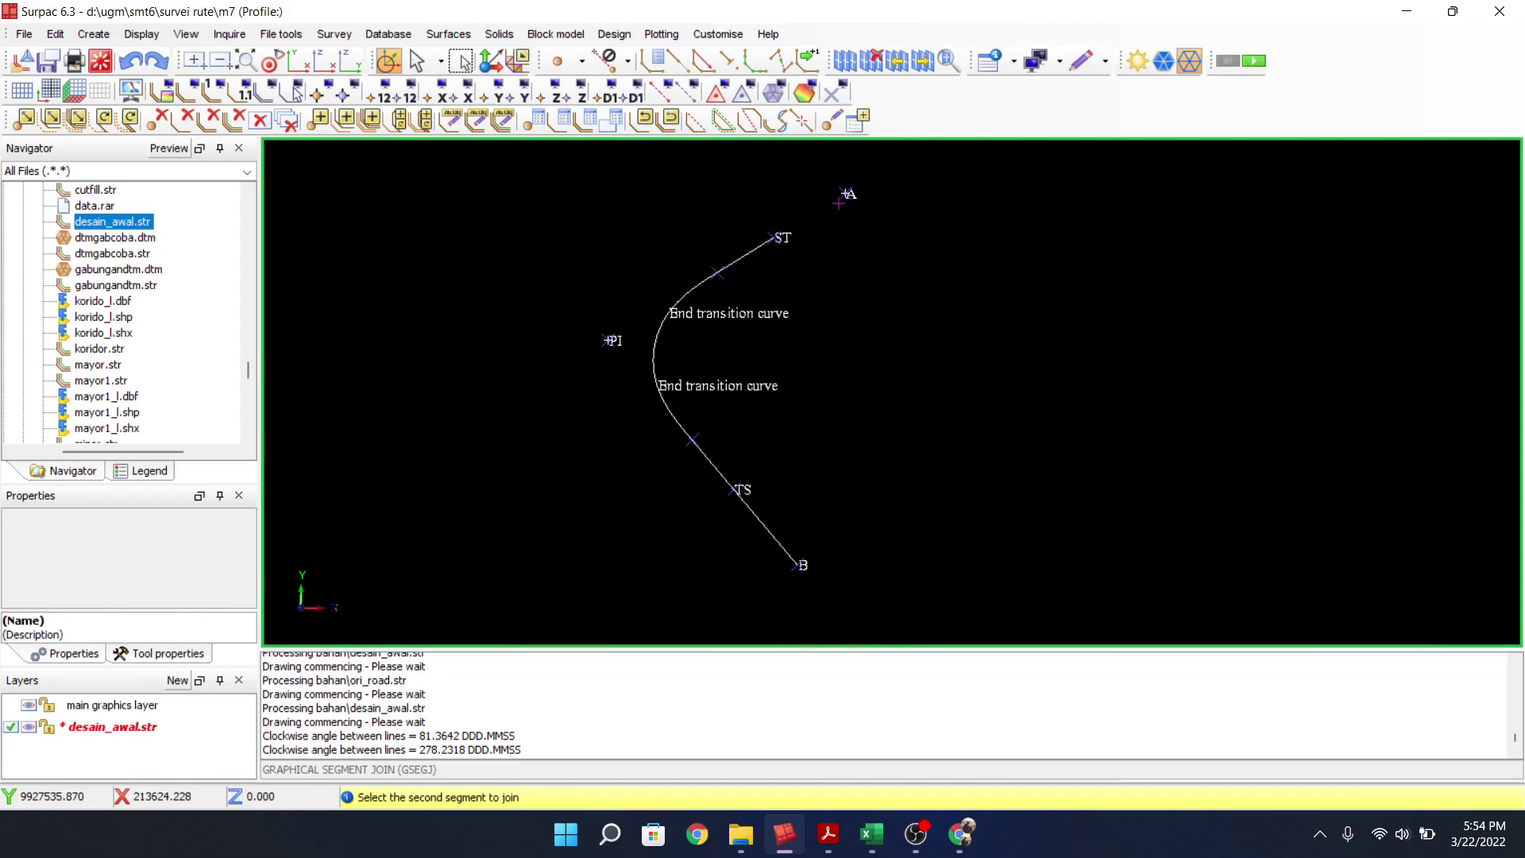
{"action": "left_click", "coordinate": [846, 192]}
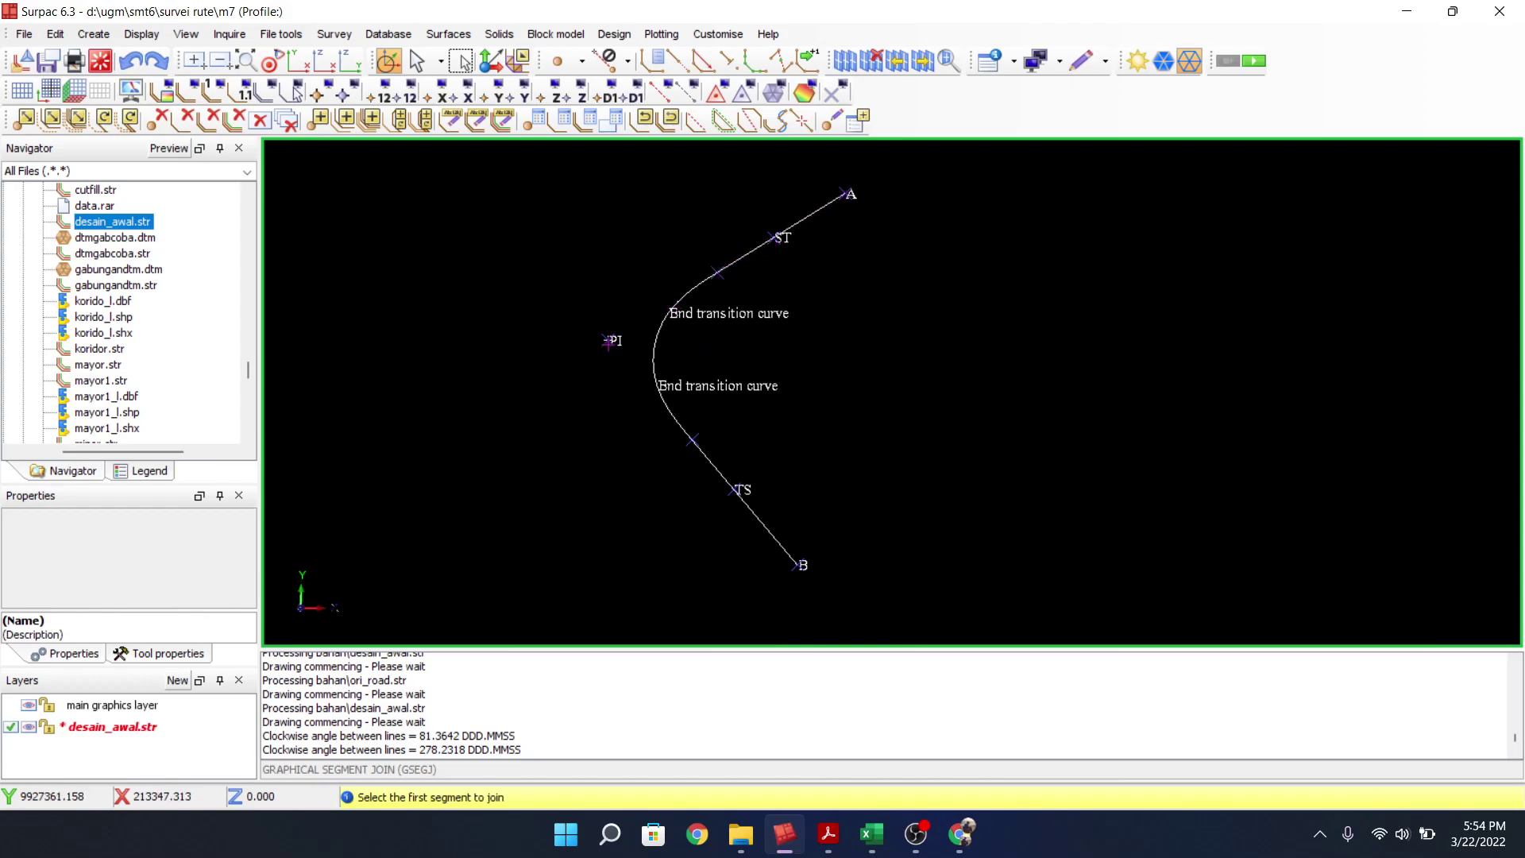
Join point B to PI and try to join PI to point A
{"action": "left_click", "coordinate": [741, 556]}
{"action": "left_click", "coordinate": [611, 345]}
{"action": "left_click", "coordinate": [795, 225]}
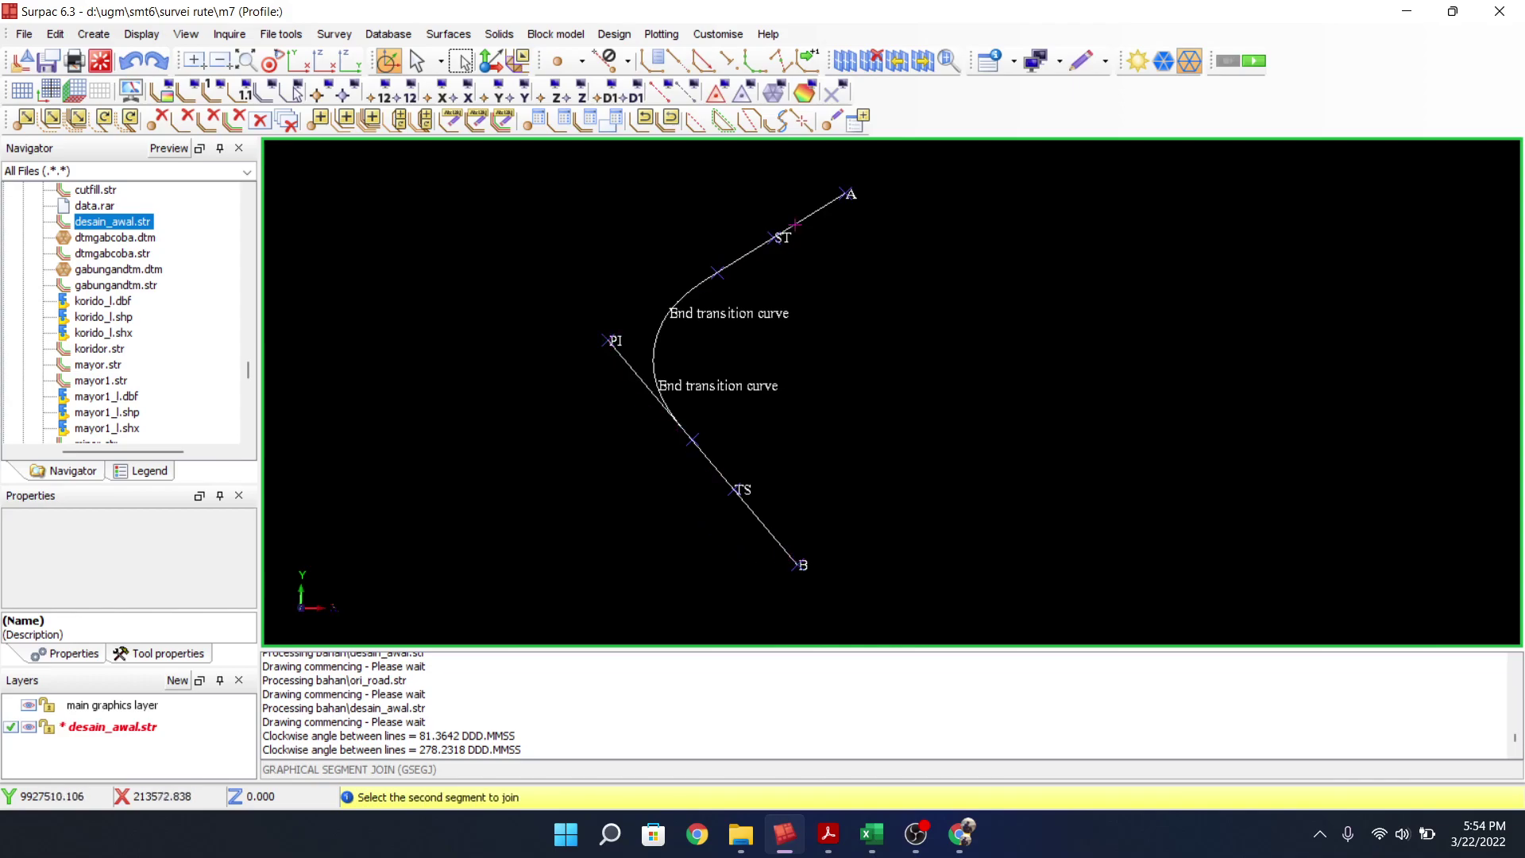
{"action": "left_click", "coordinate": [839, 194]}
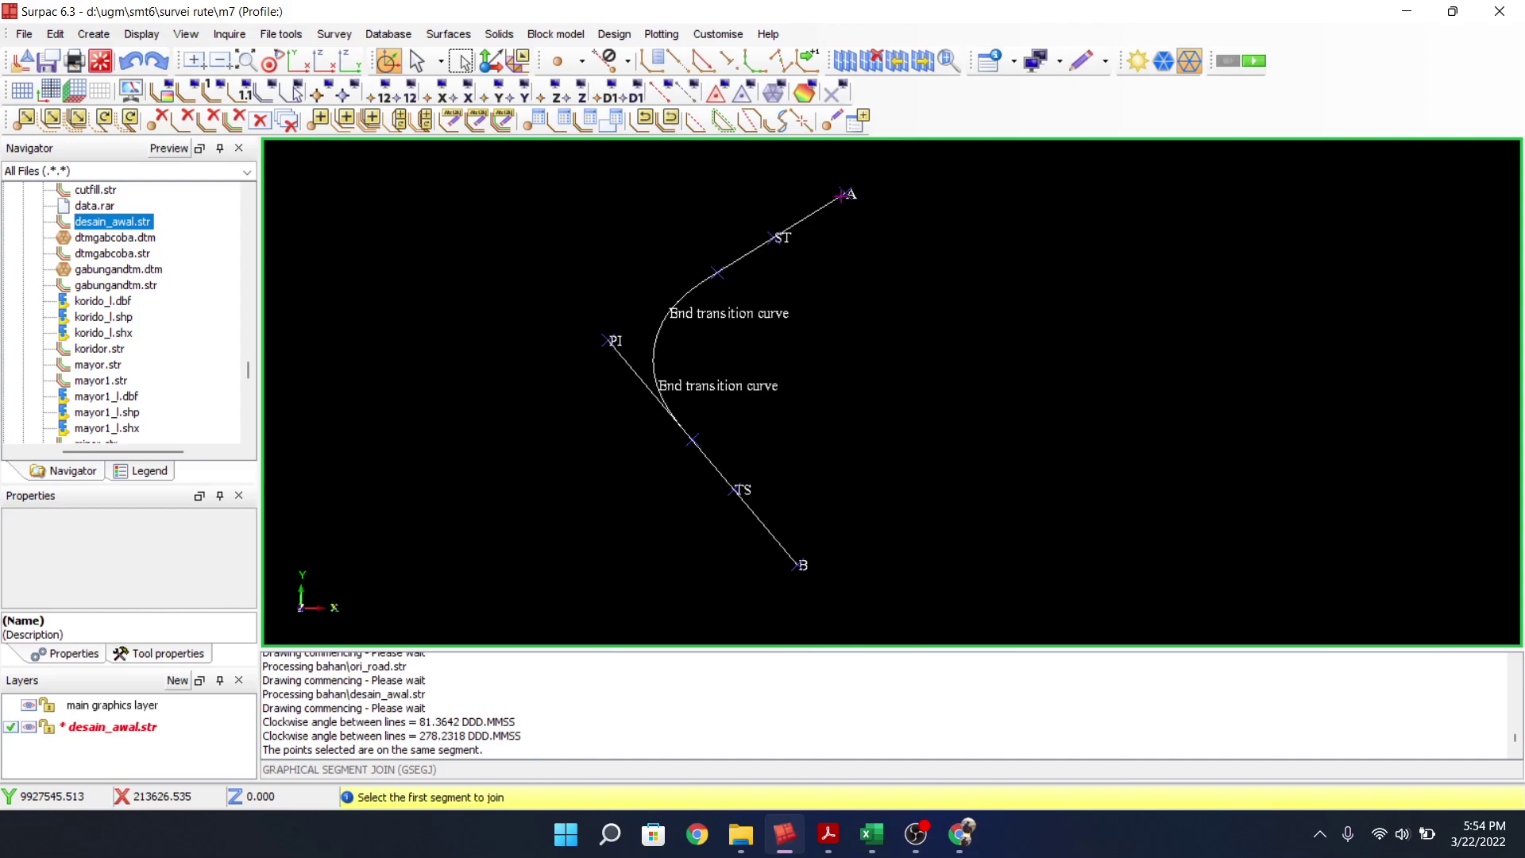
Close the centreline segment at PI so that PI is linked to point A
{"action": "key", "text": "Escape"}
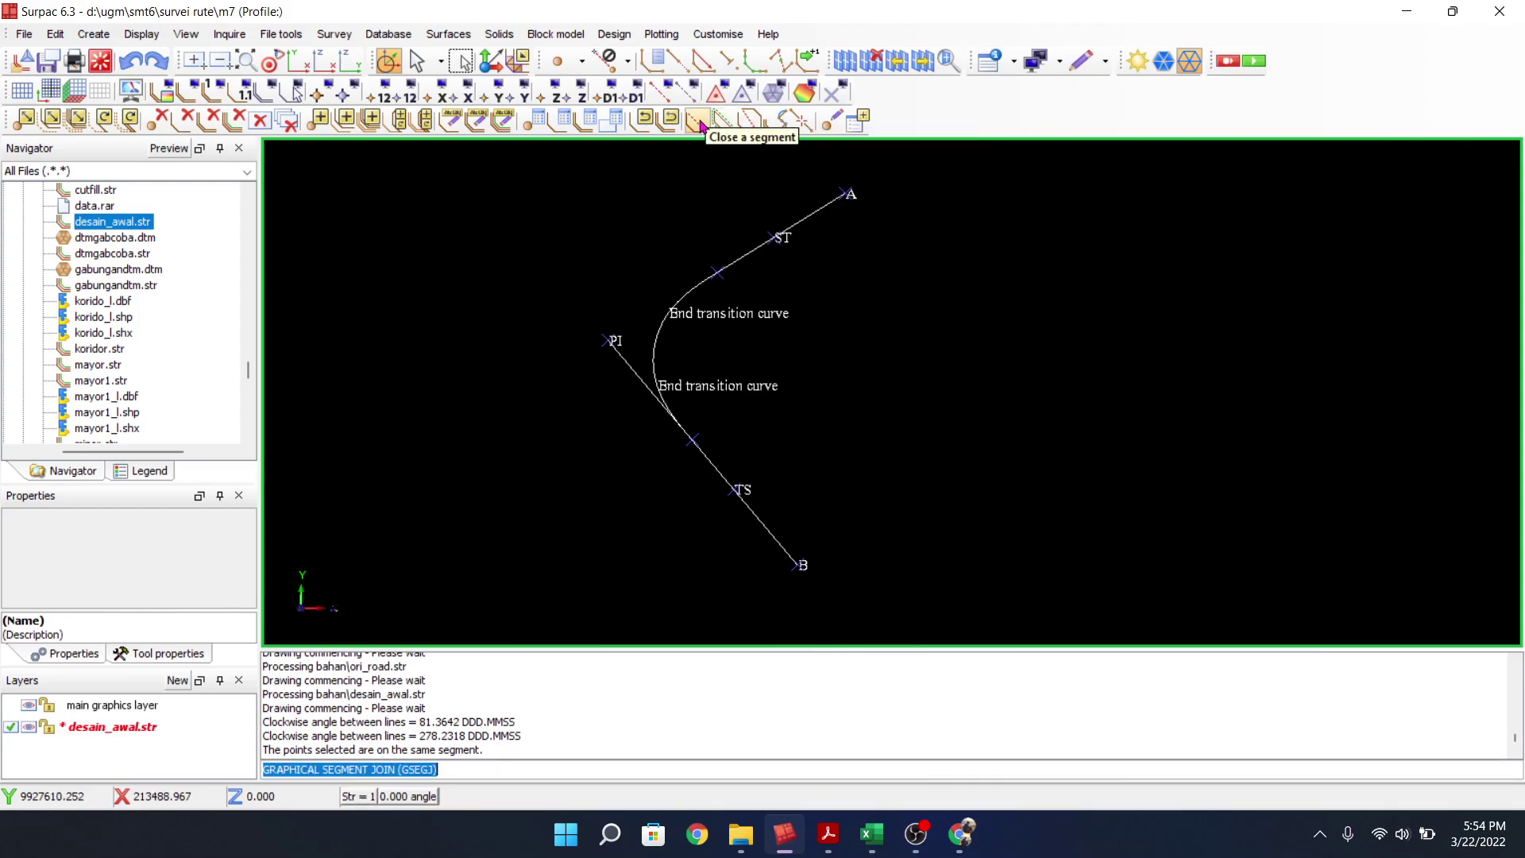
{"action": "left_click", "coordinate": [697, 121]}
{"action": "left_click", "coordinate": [607, 340]}
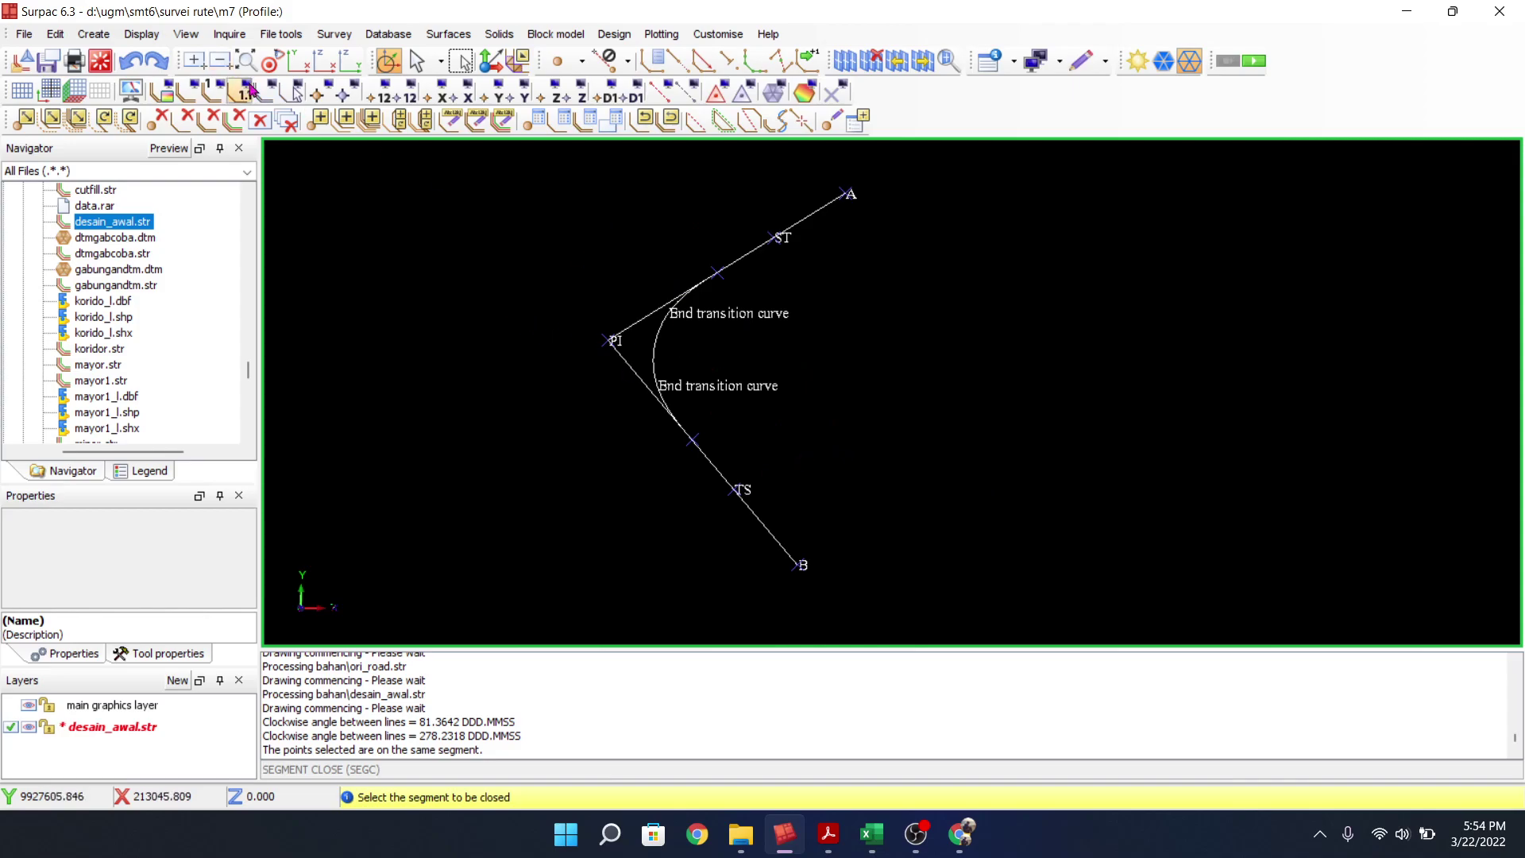
Draw markers at all points of the desain_awal.str layer
{"action": "left_click", "coordinate": [319, 95]}
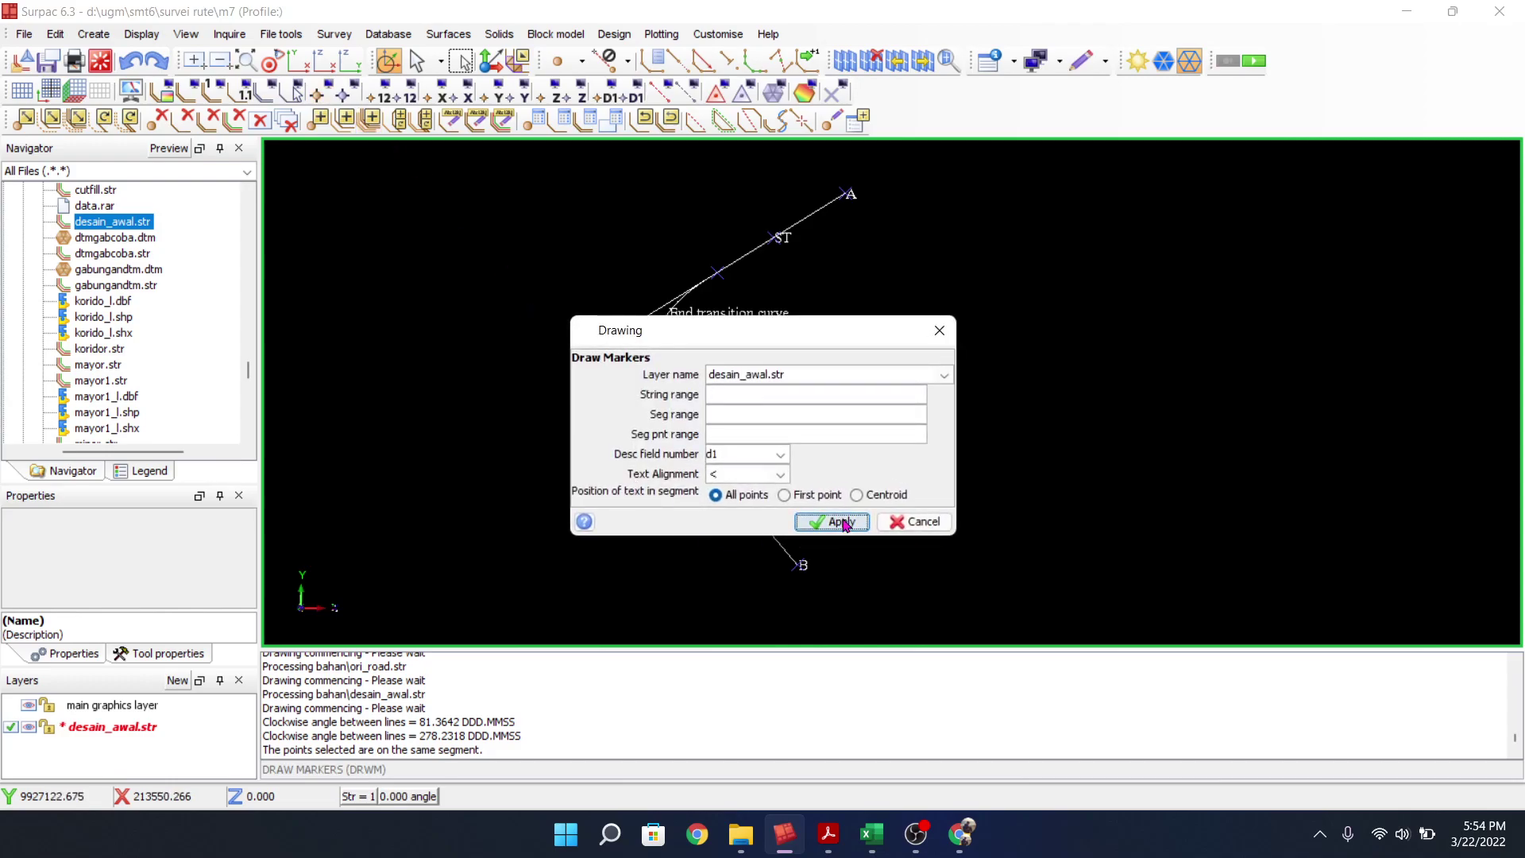
{"action": "left_click", "coordinate": [831, 522]}
{"action": "scroll", "coordinate": [723, 508], "scroll_direction": "up", "scroll_amount": 4}
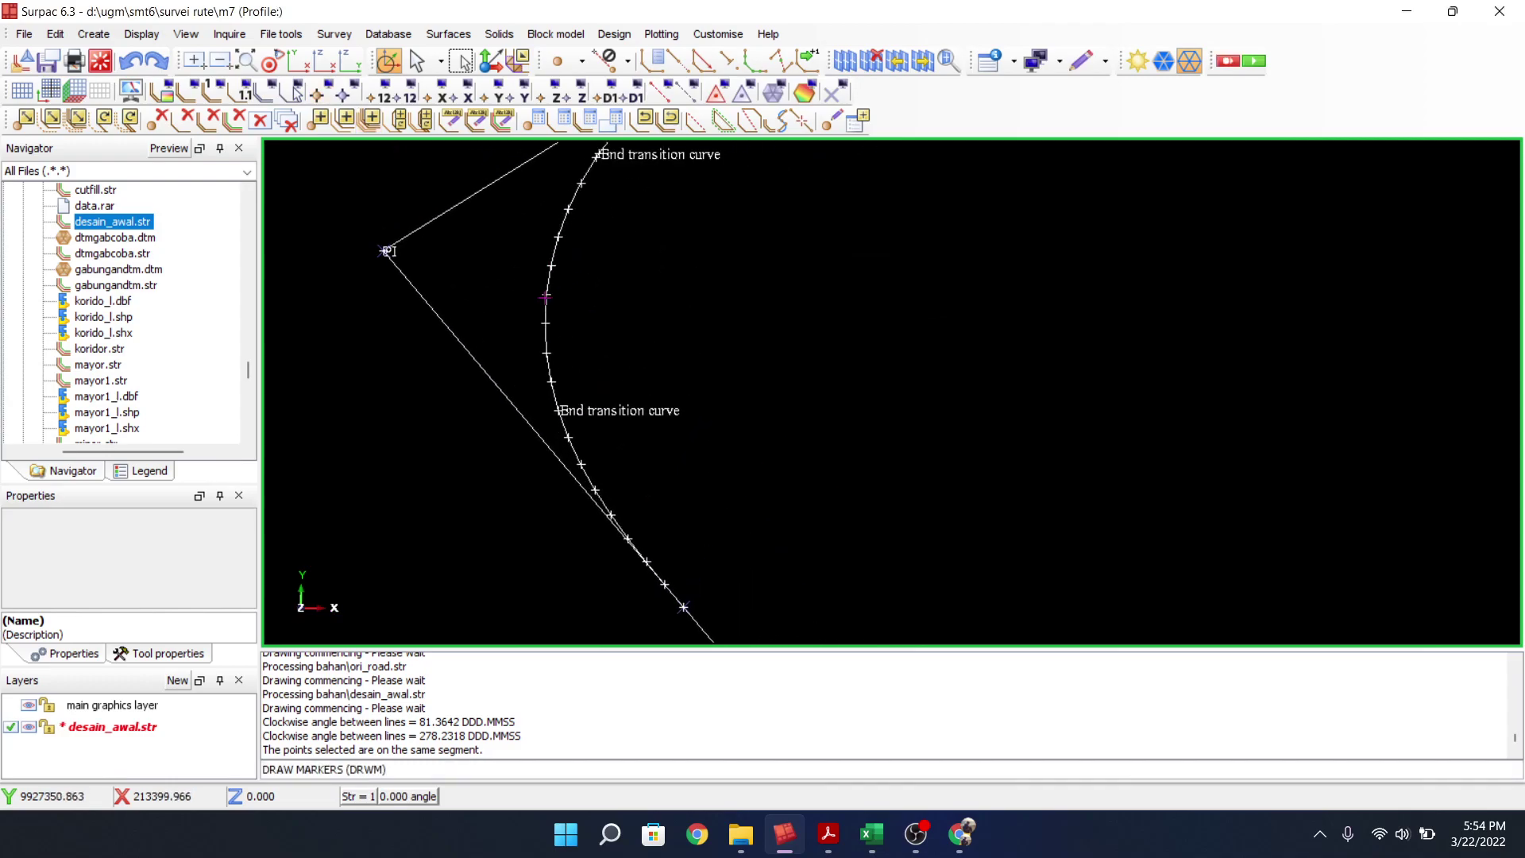
{"action": "scroll", "coordinate": [549, 286], "scroll_direction": "down", "scroll_amount": 2}
{"action": "scroll", "coordinate": [555, 340], "scroll_direction": "up", "scroll_amount": 3}
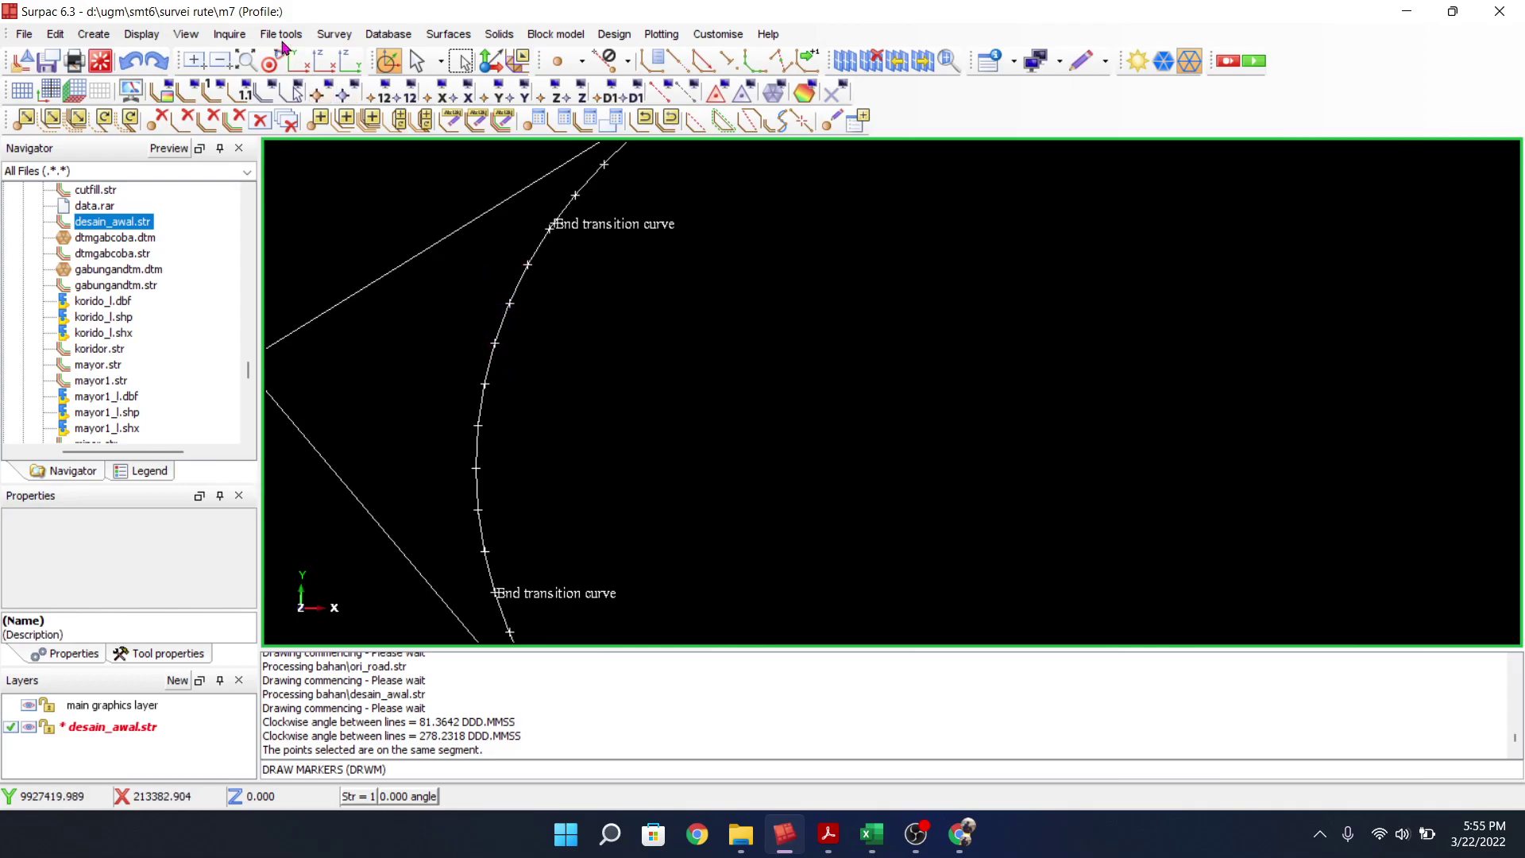
Measure the segment length between two neighbouring points on the curve between the two End transition curve labels
{"action": "left_click", "coordinate": [242, 35]}
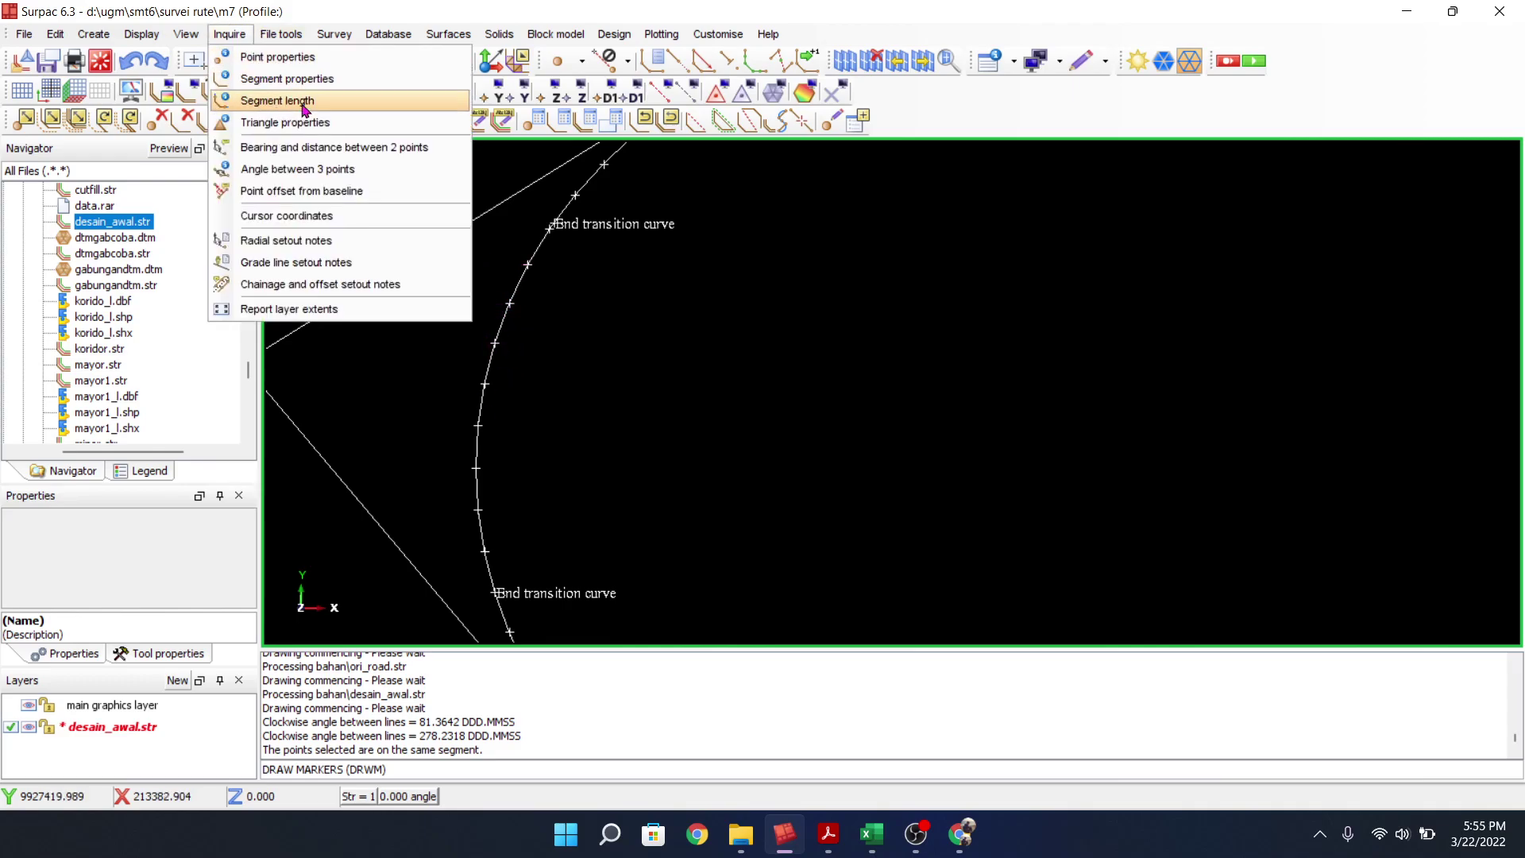
{"action": "left_click", "coordinate": [302, 102]}
{"action": "left_click", "coordinate": [493, 345]}
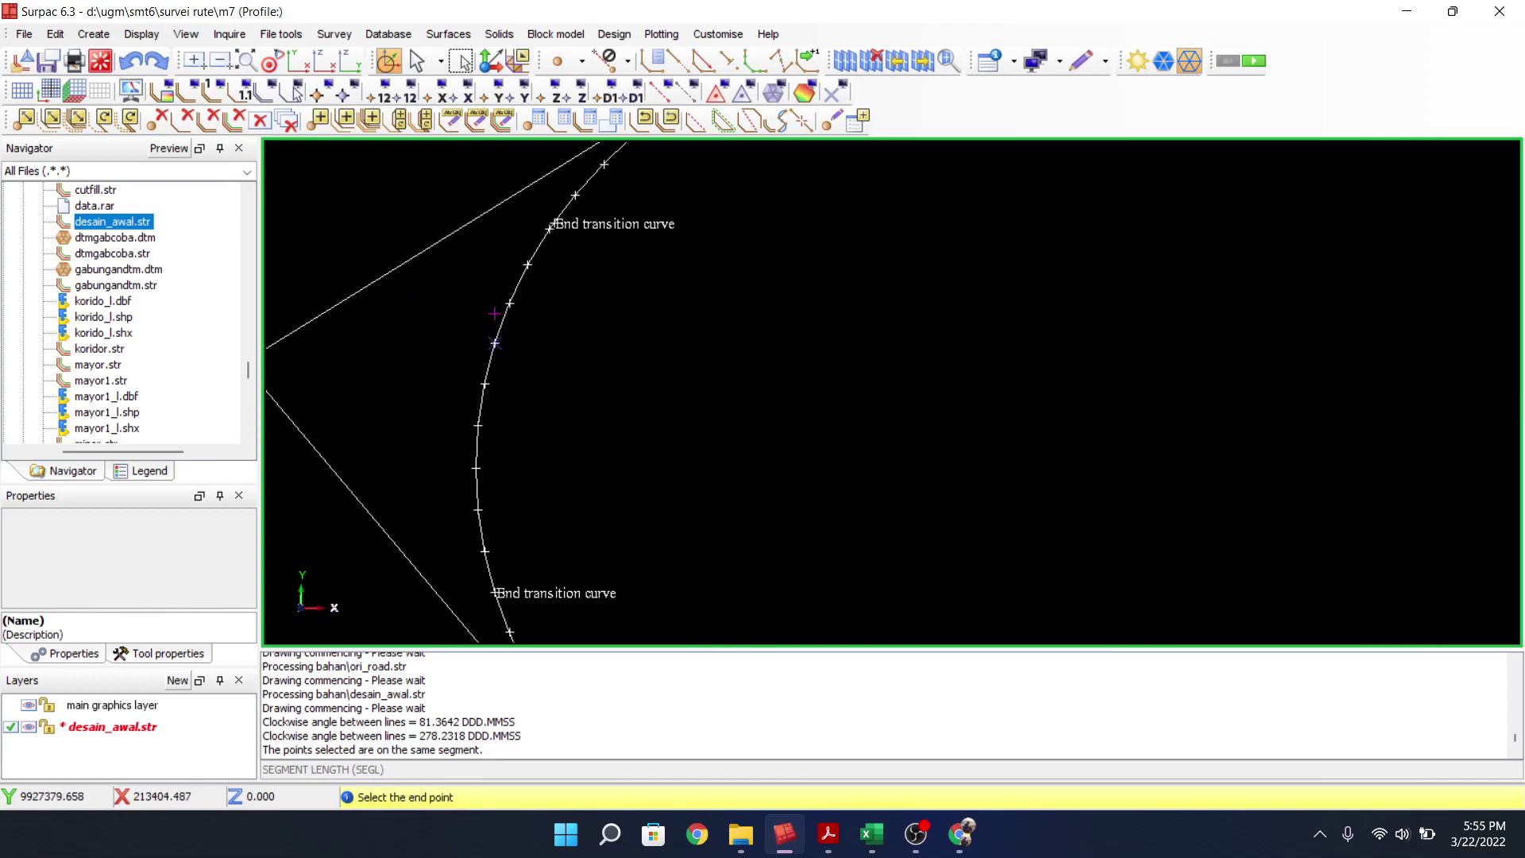
{"action": "left_click", "coordinate": [508, 303]}
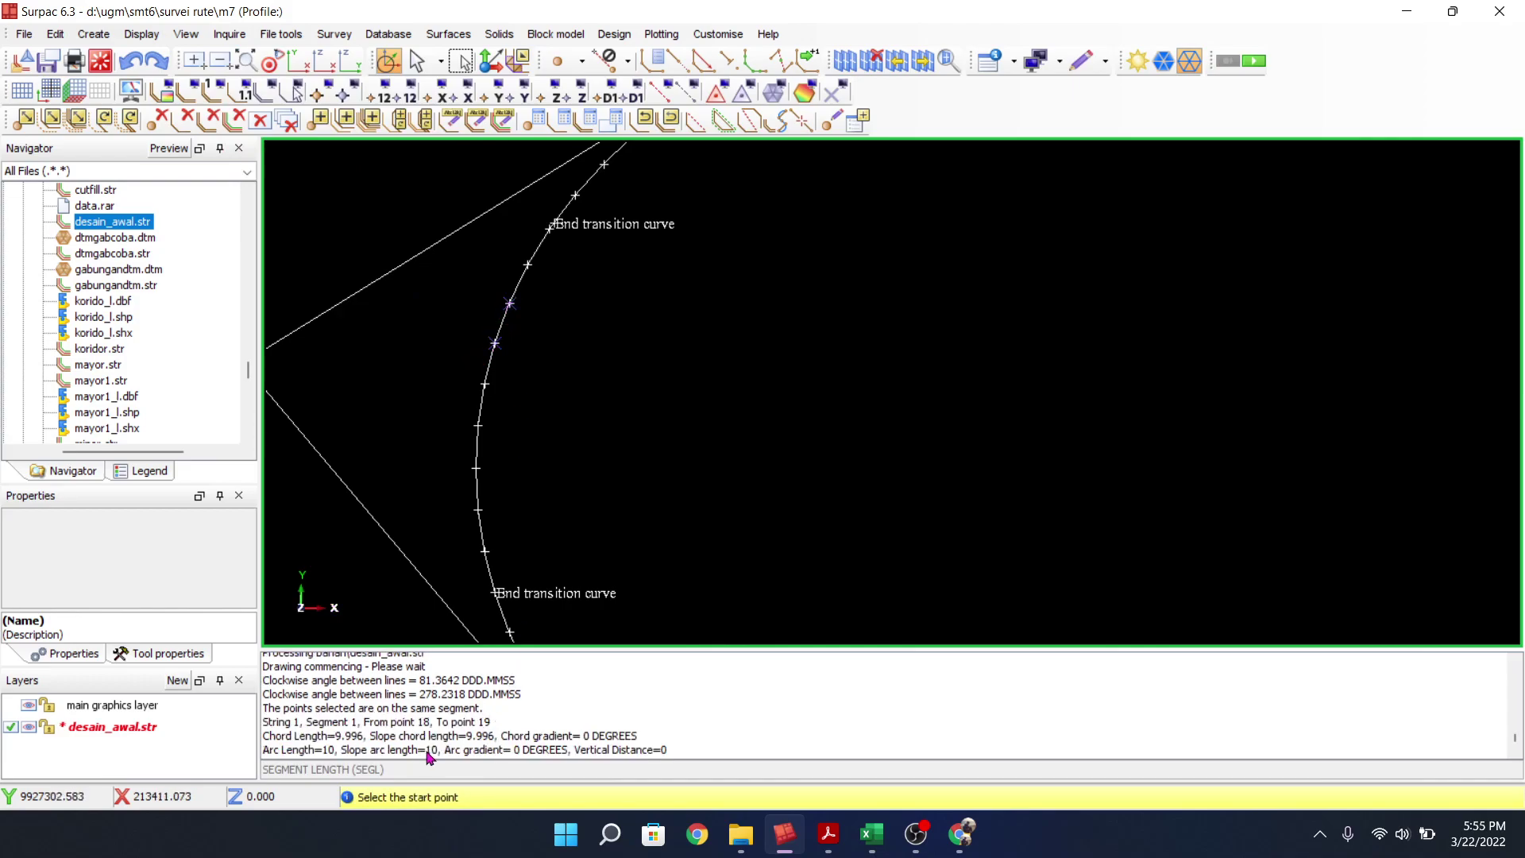
{"action": "scroll", "coordinate": [666, 363], "scroll_direction": "down", "scroll_amount": 4}
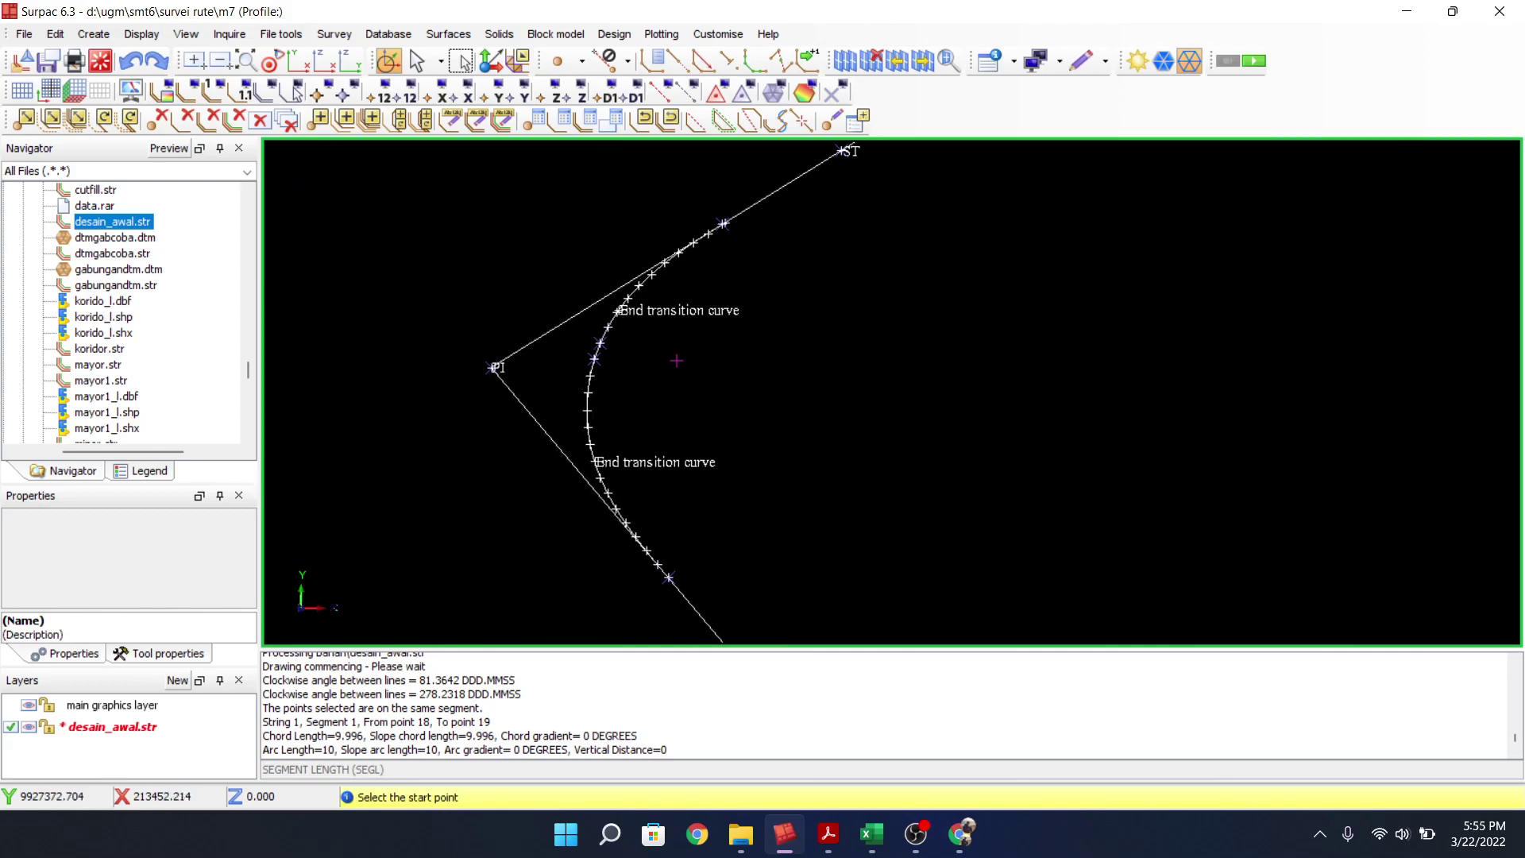
{"action": "scroll", "coordinate": [709, 393], "scroll_direction": "down", "scroll_amount": 2}
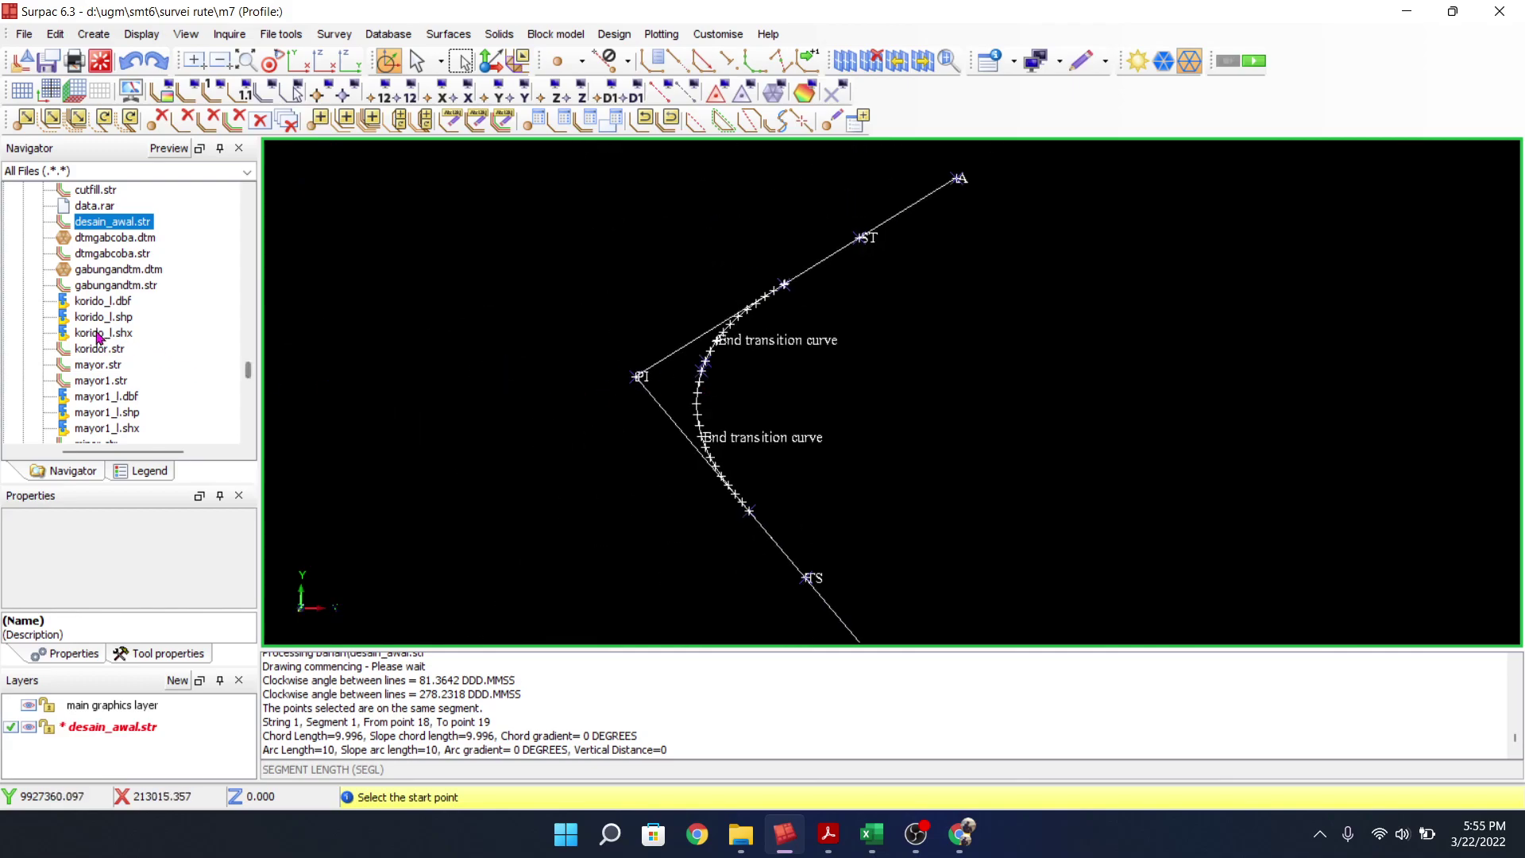
Load the ori_roaddtm.dtm surface into the graphics view together with the centreline design
{"action": "scroll", "coordinate": [140, 349], "scroll_direction": "down", "scroll_amount": 3}
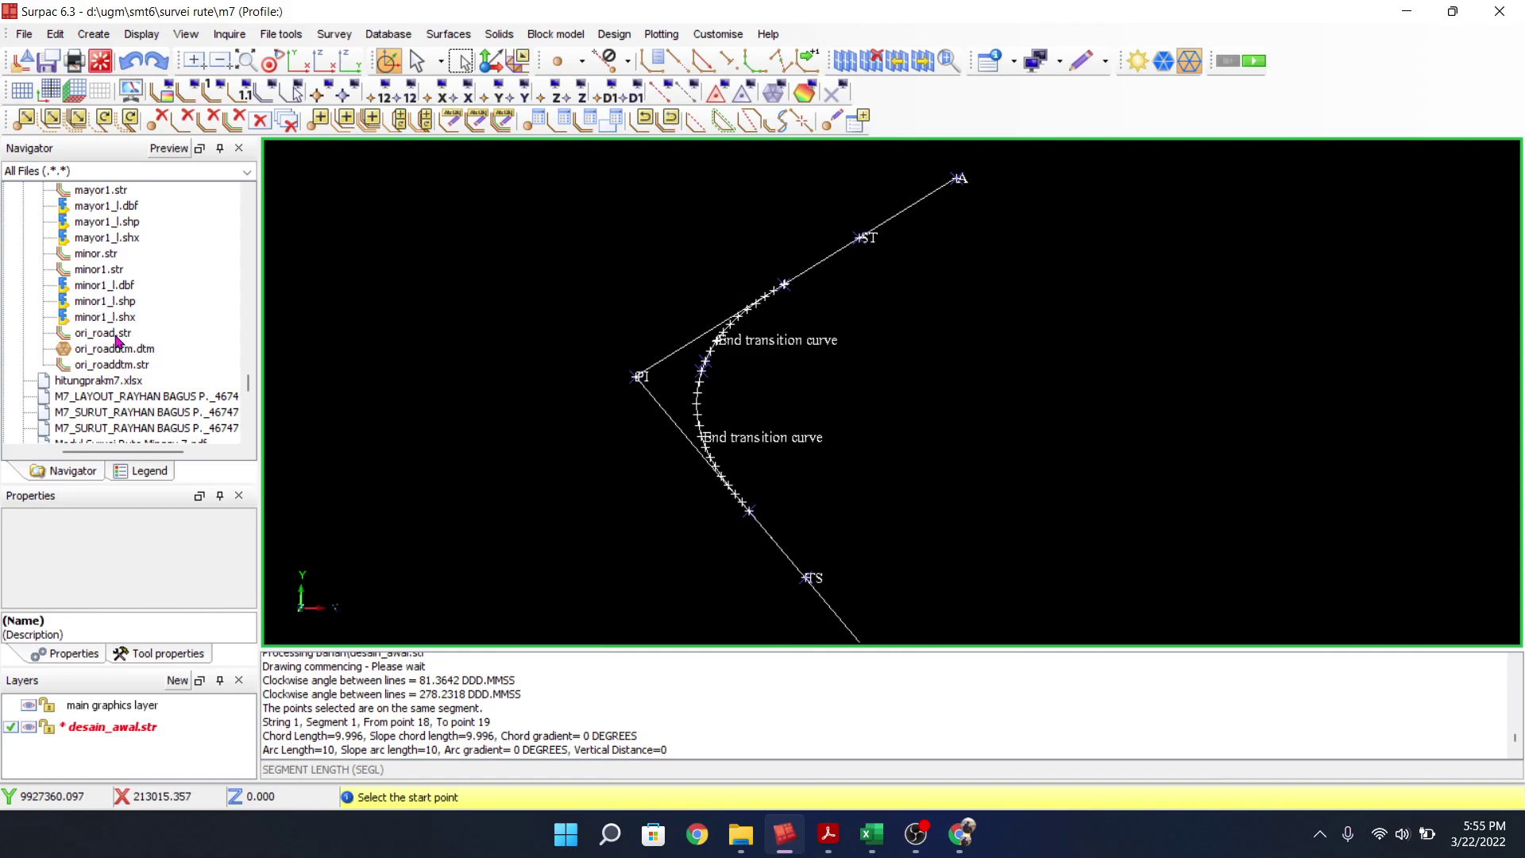
{"action": "left_click", "coordinate": [138, 353]}
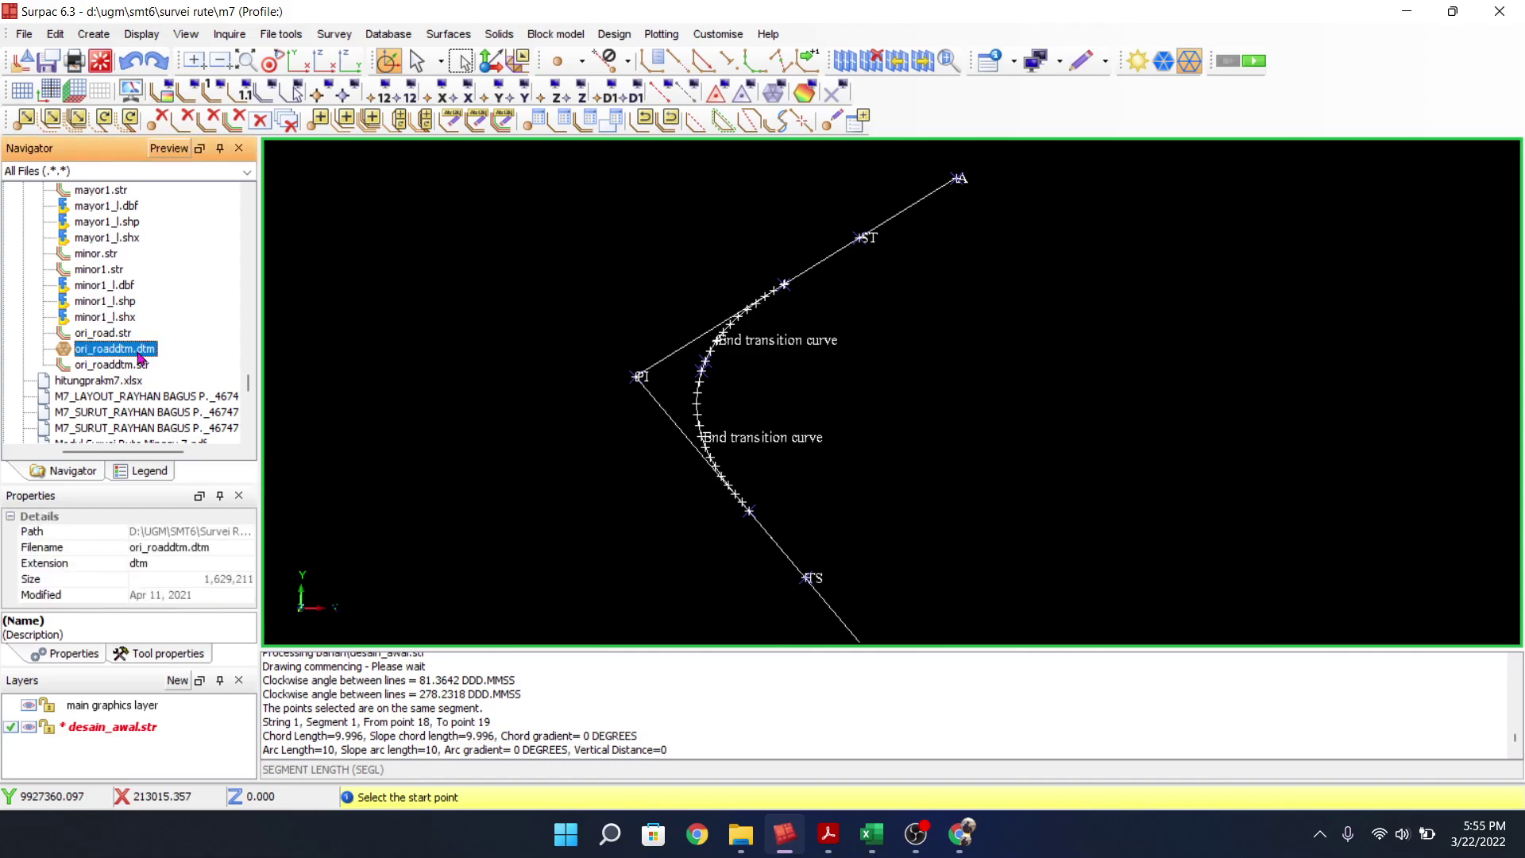
{"action": "left_click_drag", "start_coordinate": [139, 355], "coordinate": [505, 357]}
{"action": "middle_click_drag", "start_coordinate": [505, 356], "coordinate": [758, 529]}
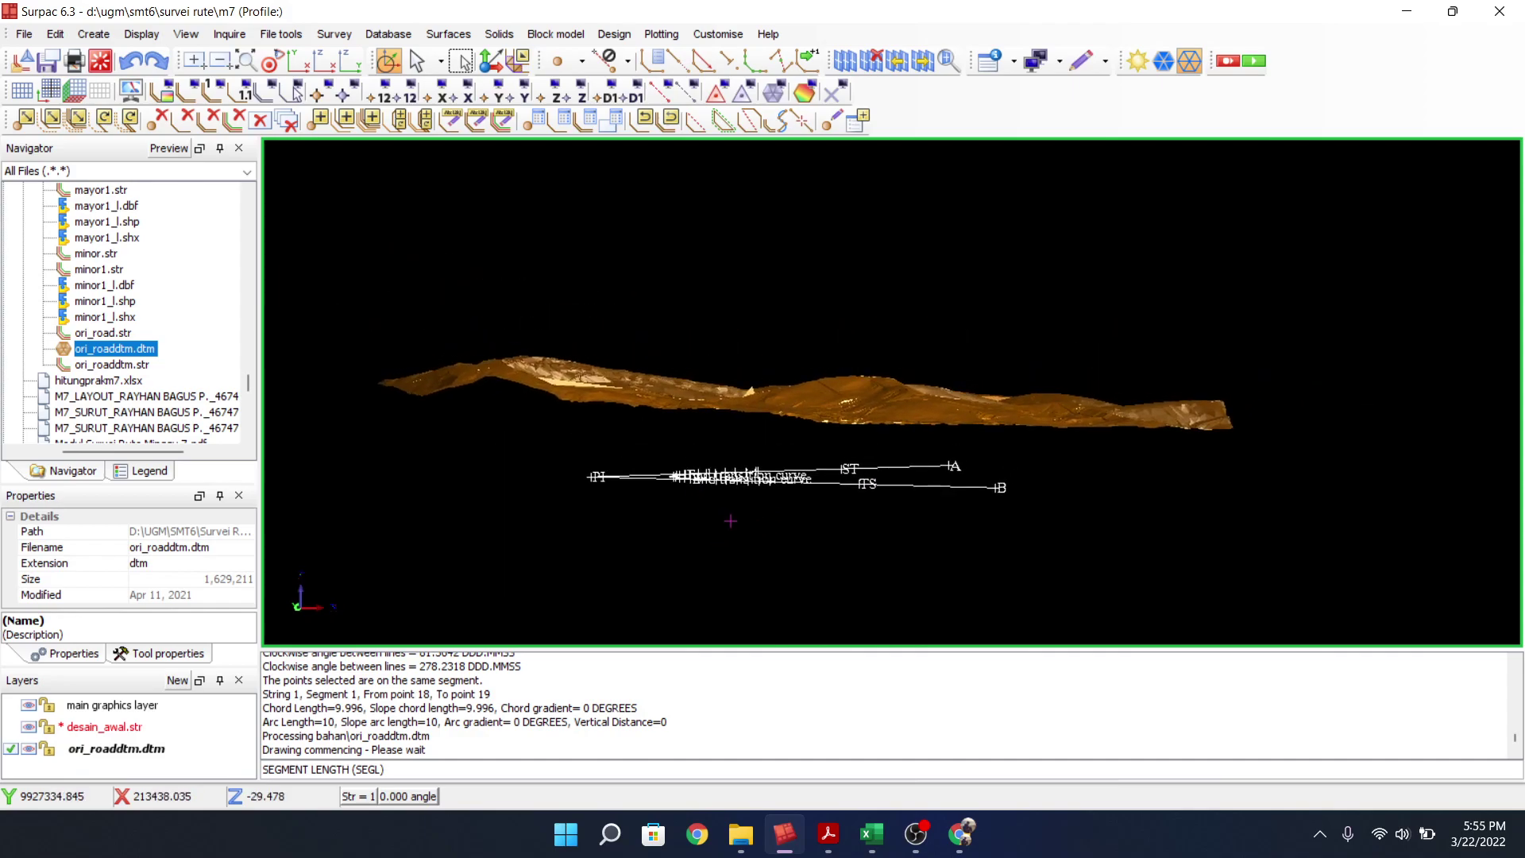
{"action": "middle_click_drag", "start_coordinate": [794, 461], "coordinate": [741, 428]}
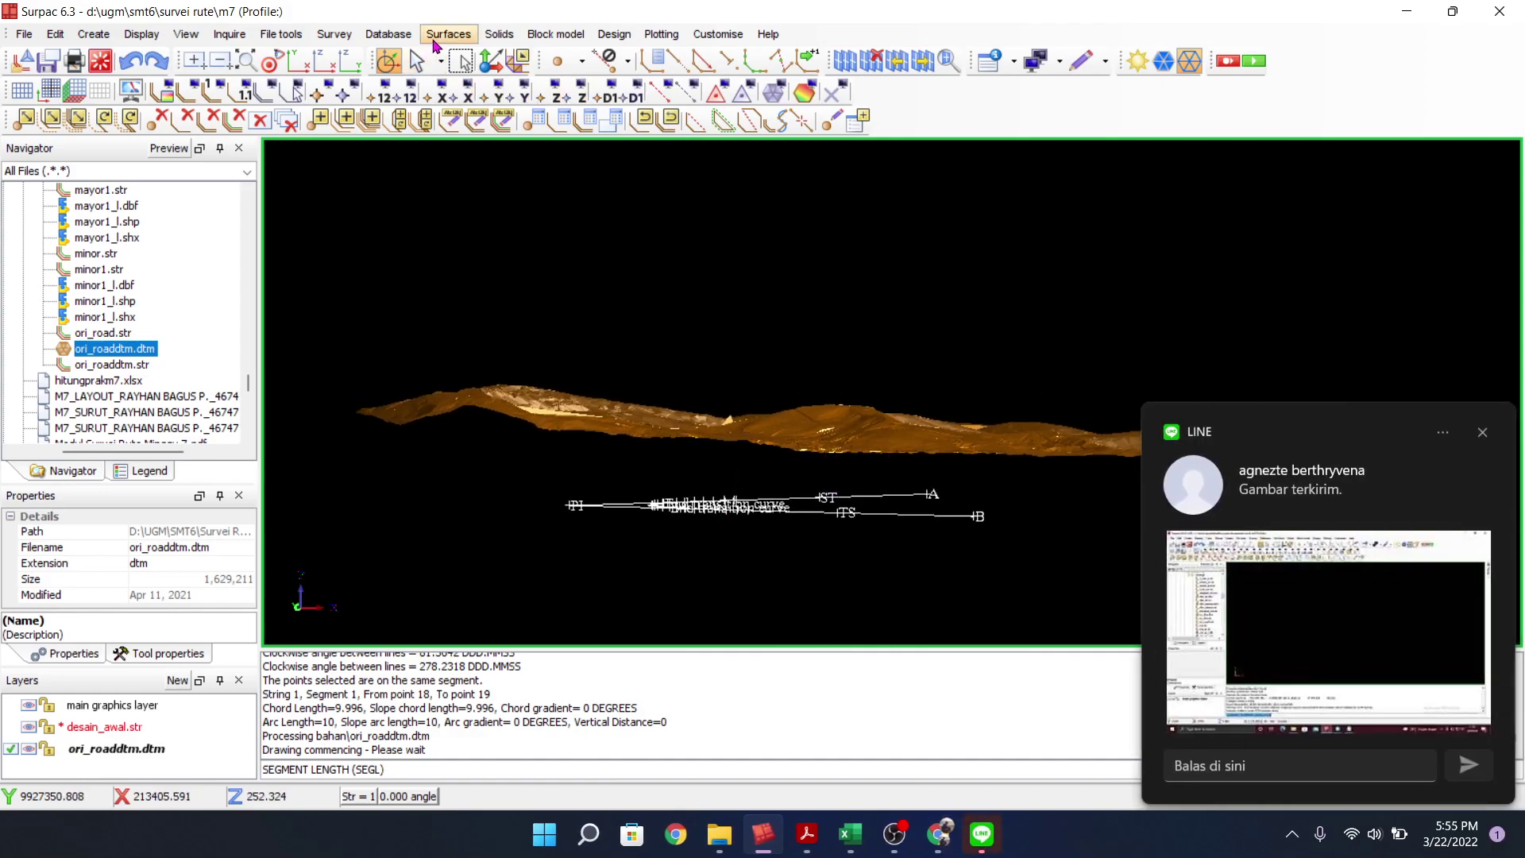
Dismiss the chat notifications and make desain_awal.str the active layer
{"action": "left_click", "coordinate": [1481, 432]}
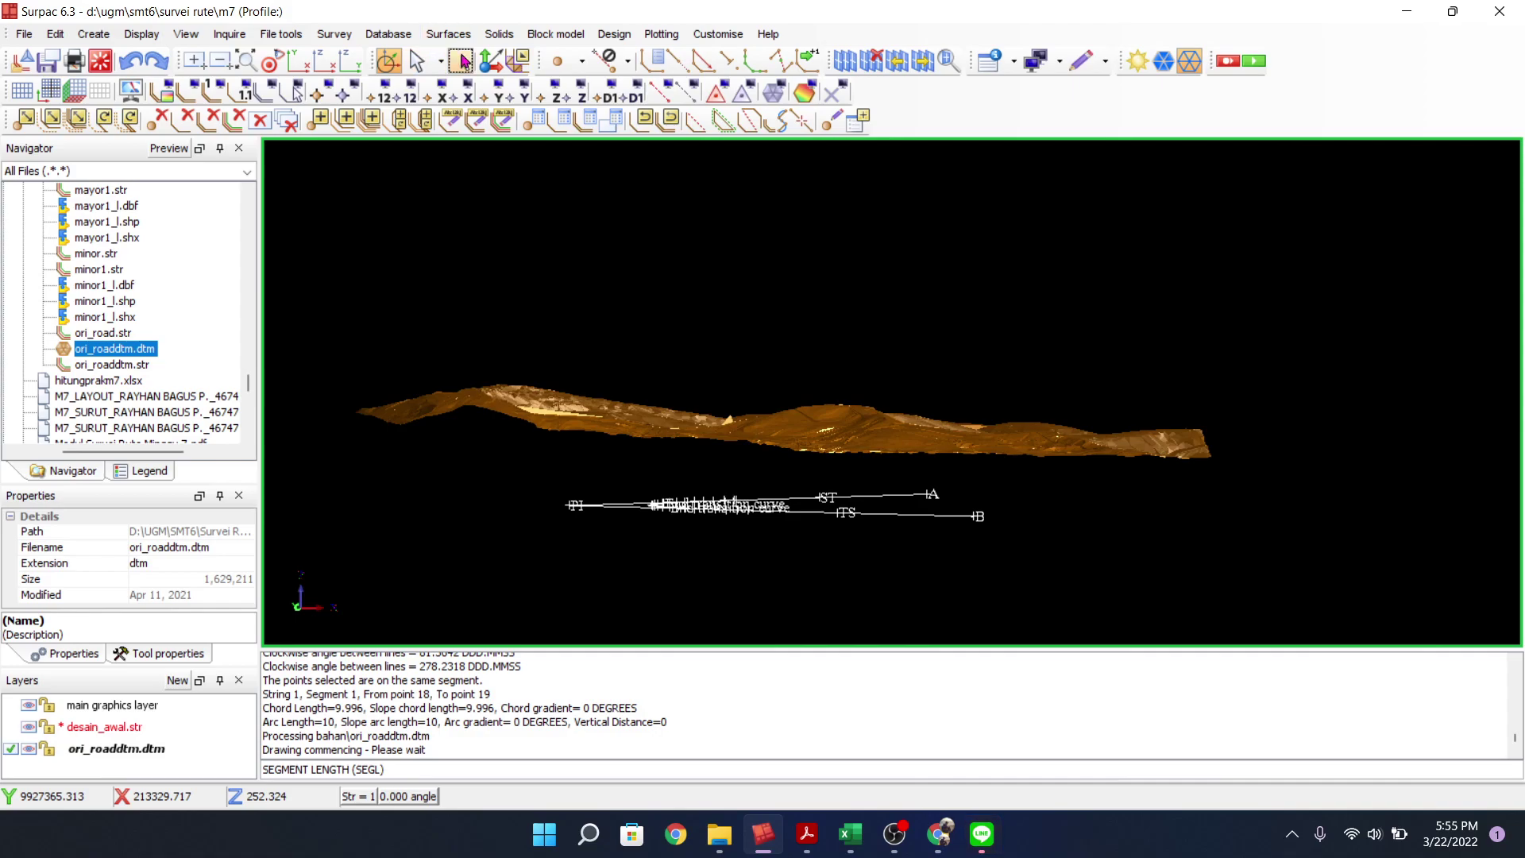
{"action": "left_click", "coordinate": [448, 34]}
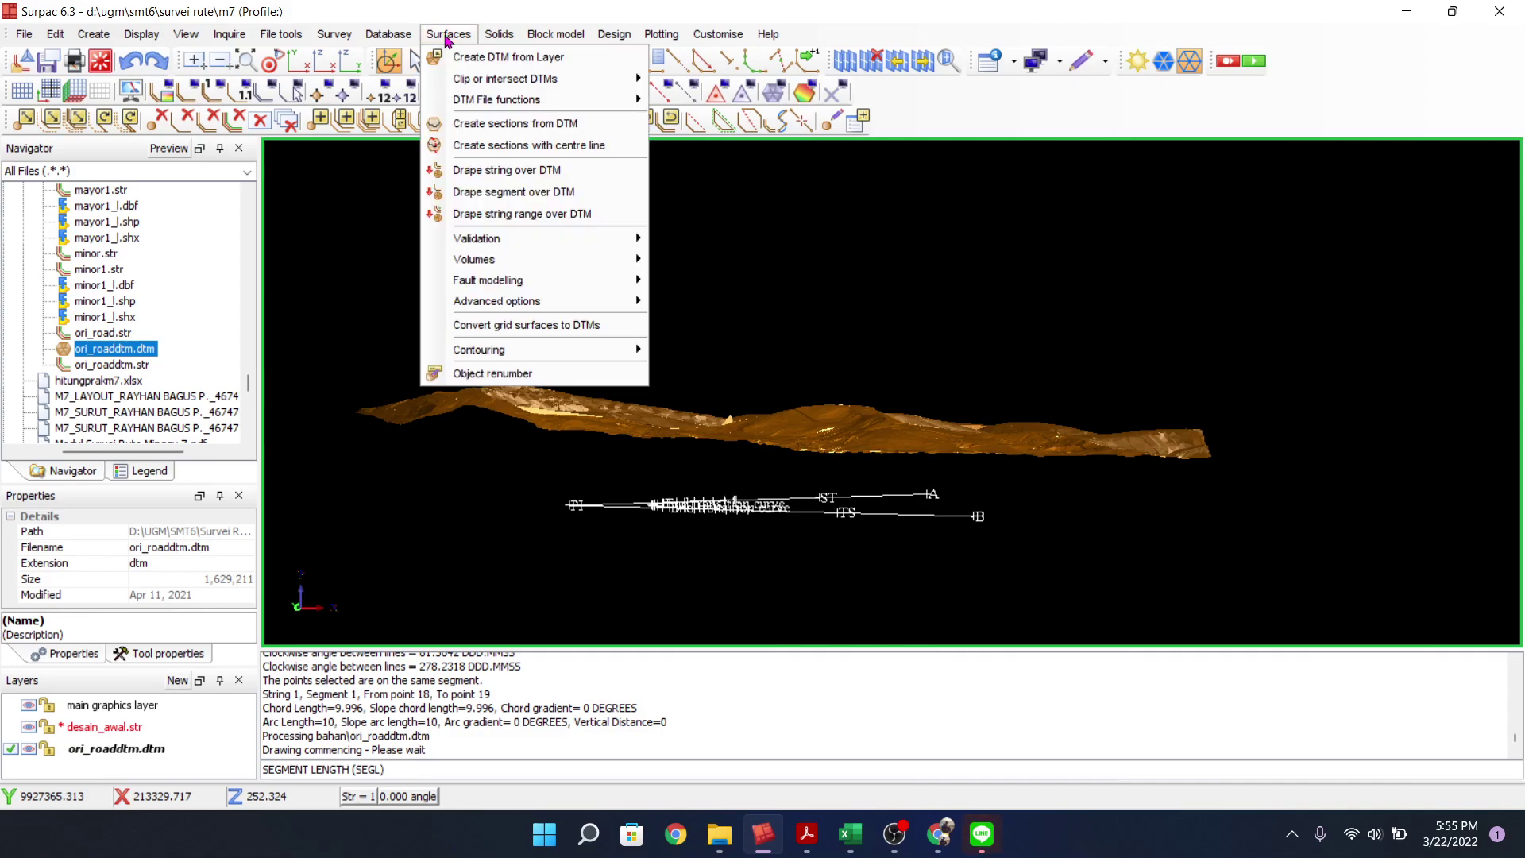
{"action": "left_click", "coordinate": [449, 56]}
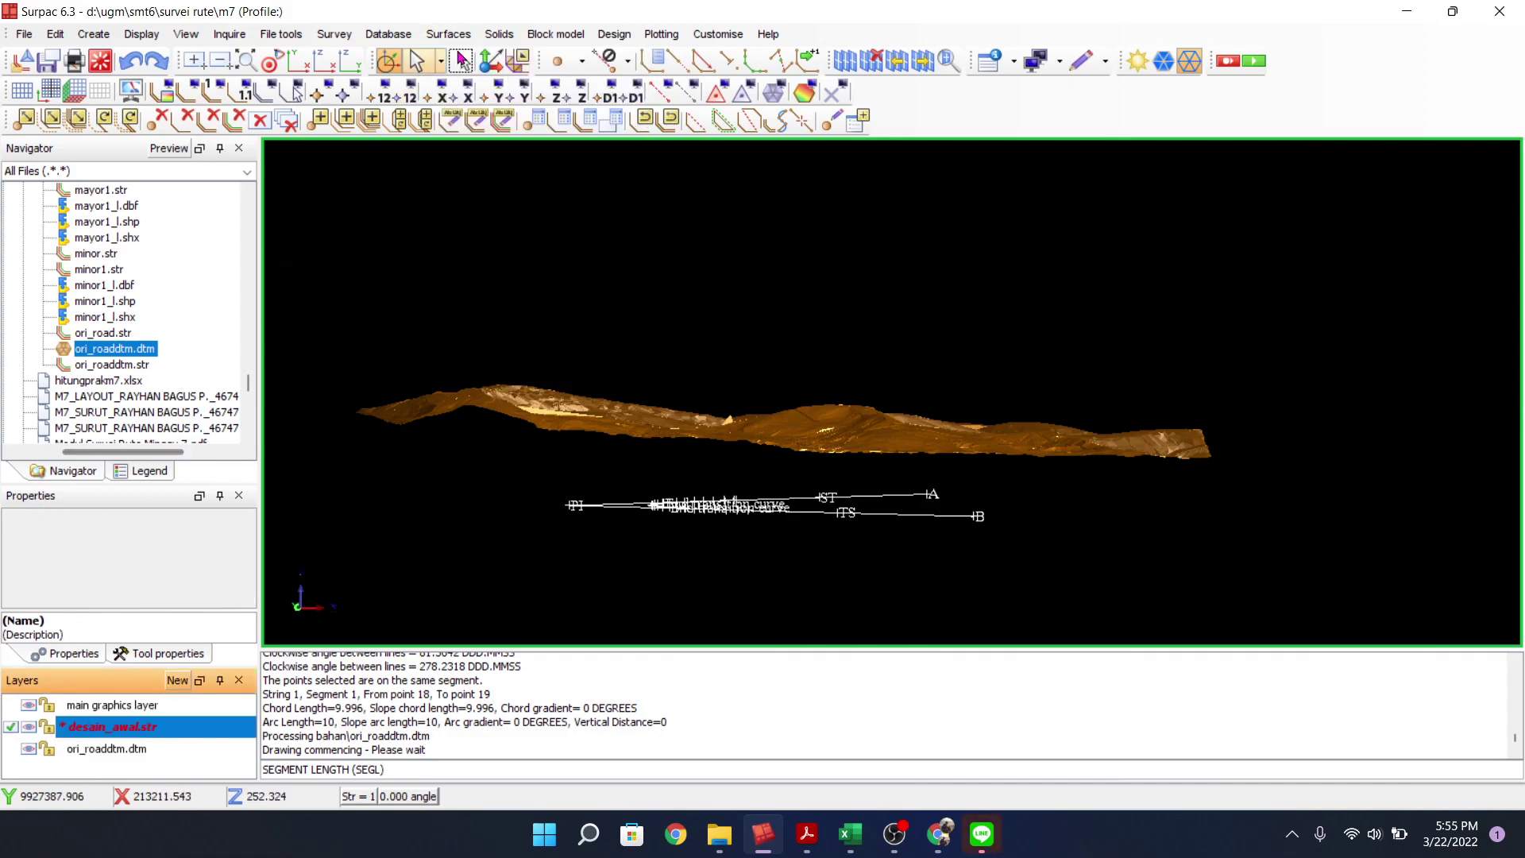
{"action": "left_click", "coordinate": [463, 36]}
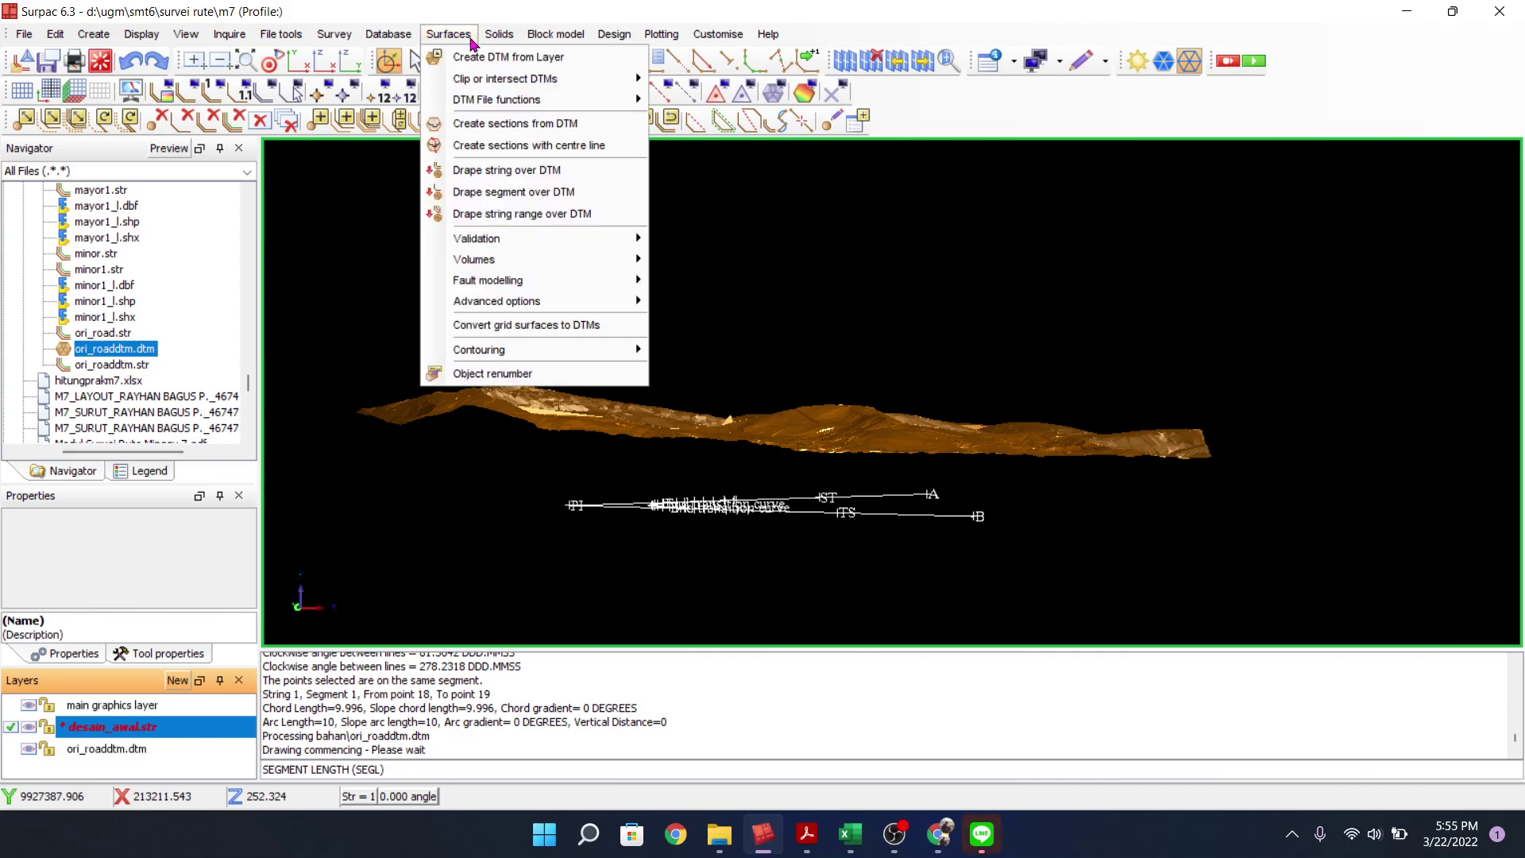
{"action": "mouse_move", "coordinate": [601, 259]}
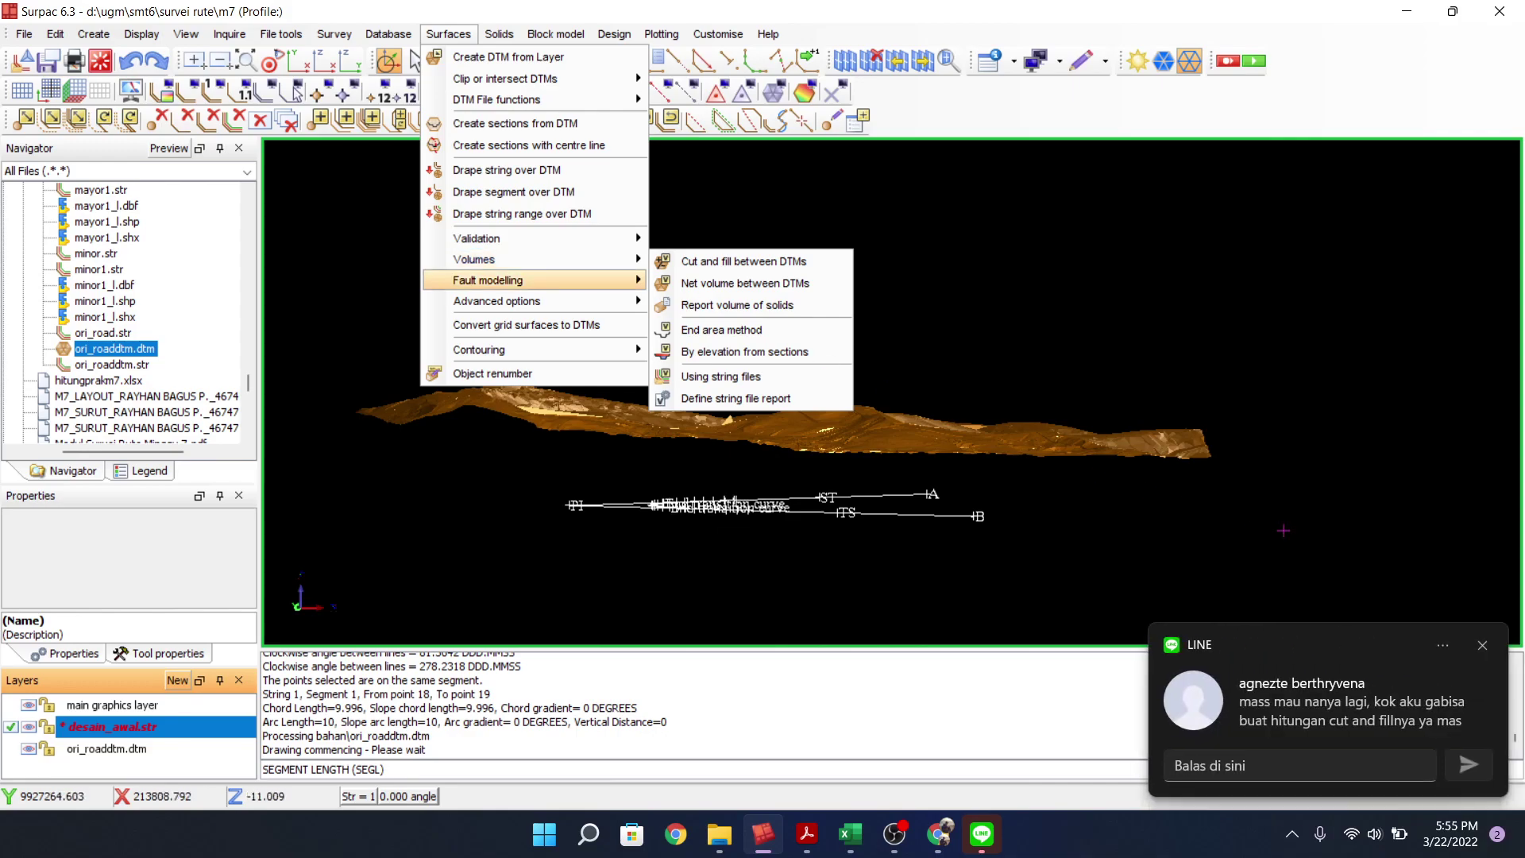
{"action": "left_click", "coordinate": [1484, 646]}
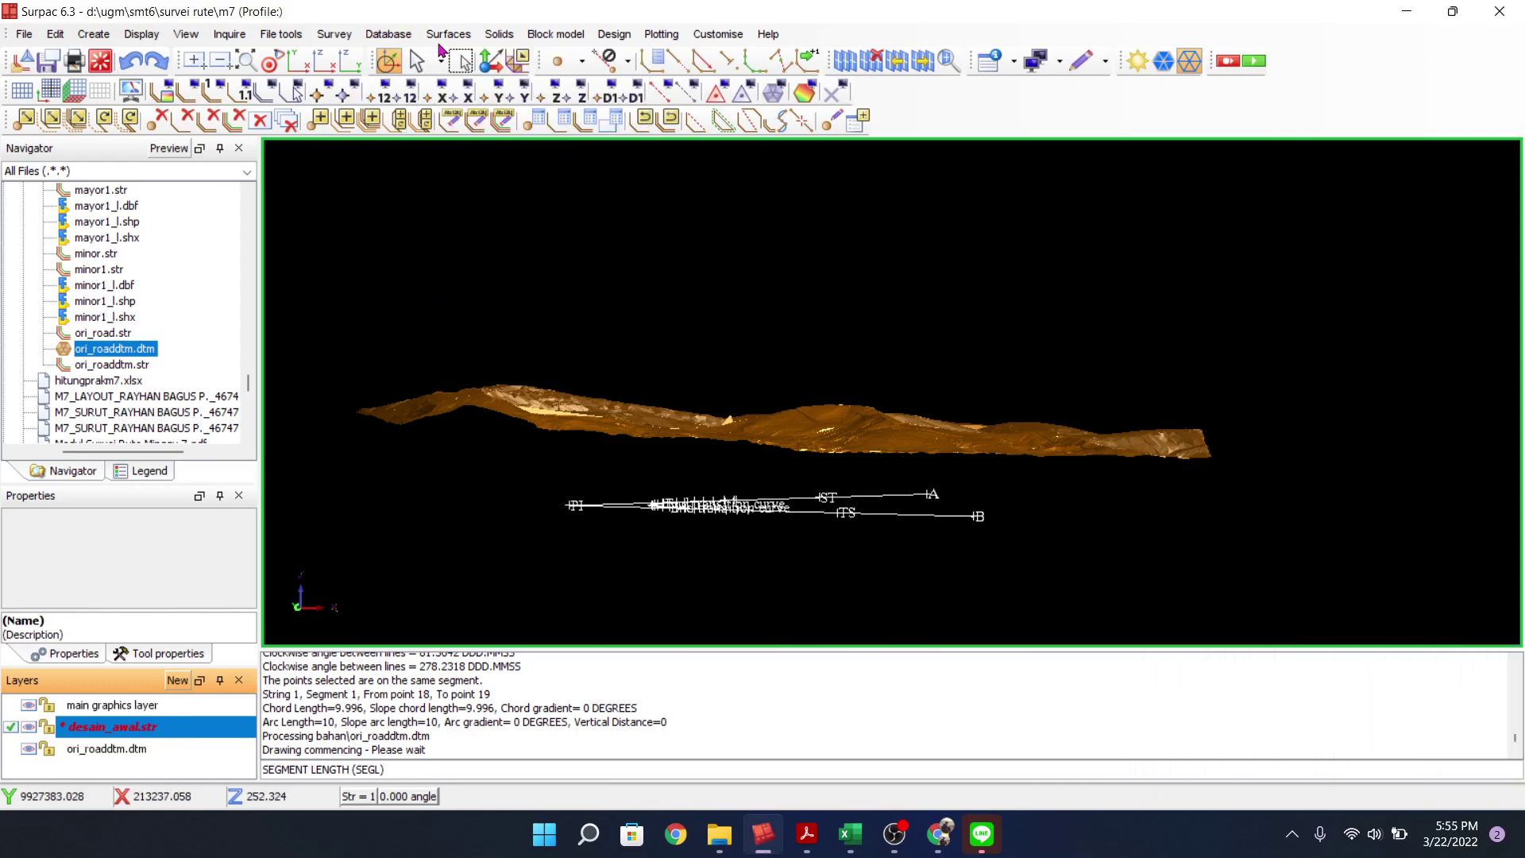
Drape the centreline segment over the ori_roaddtm.dtm layer, using object ID 1 and trisolation ID 1
{"action": "left_click", "coordinate": [449, 37]}
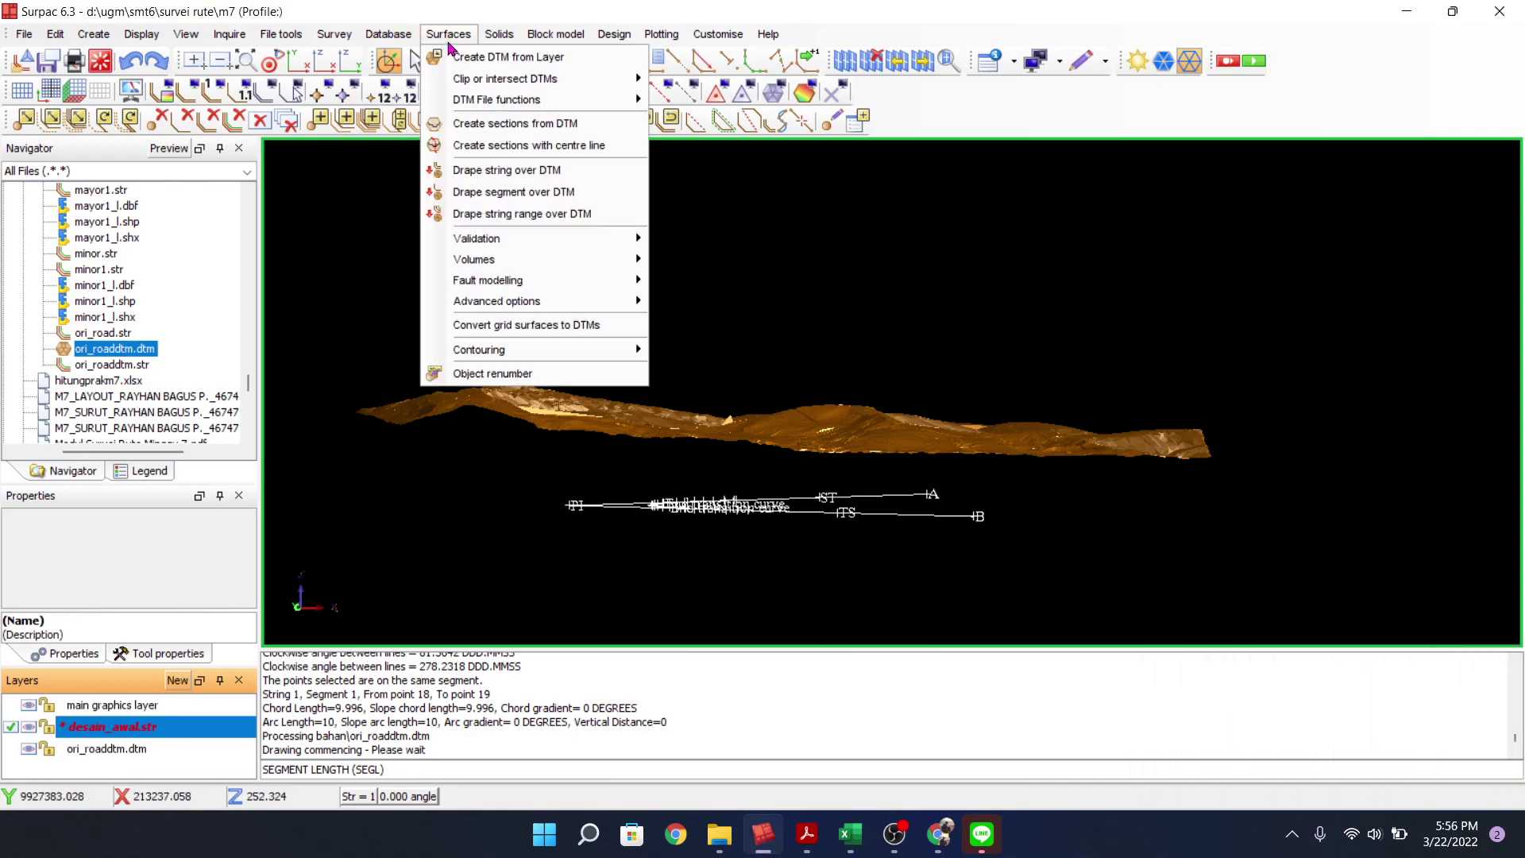
{"action": "left_click", "coordinate": [534, 193]}
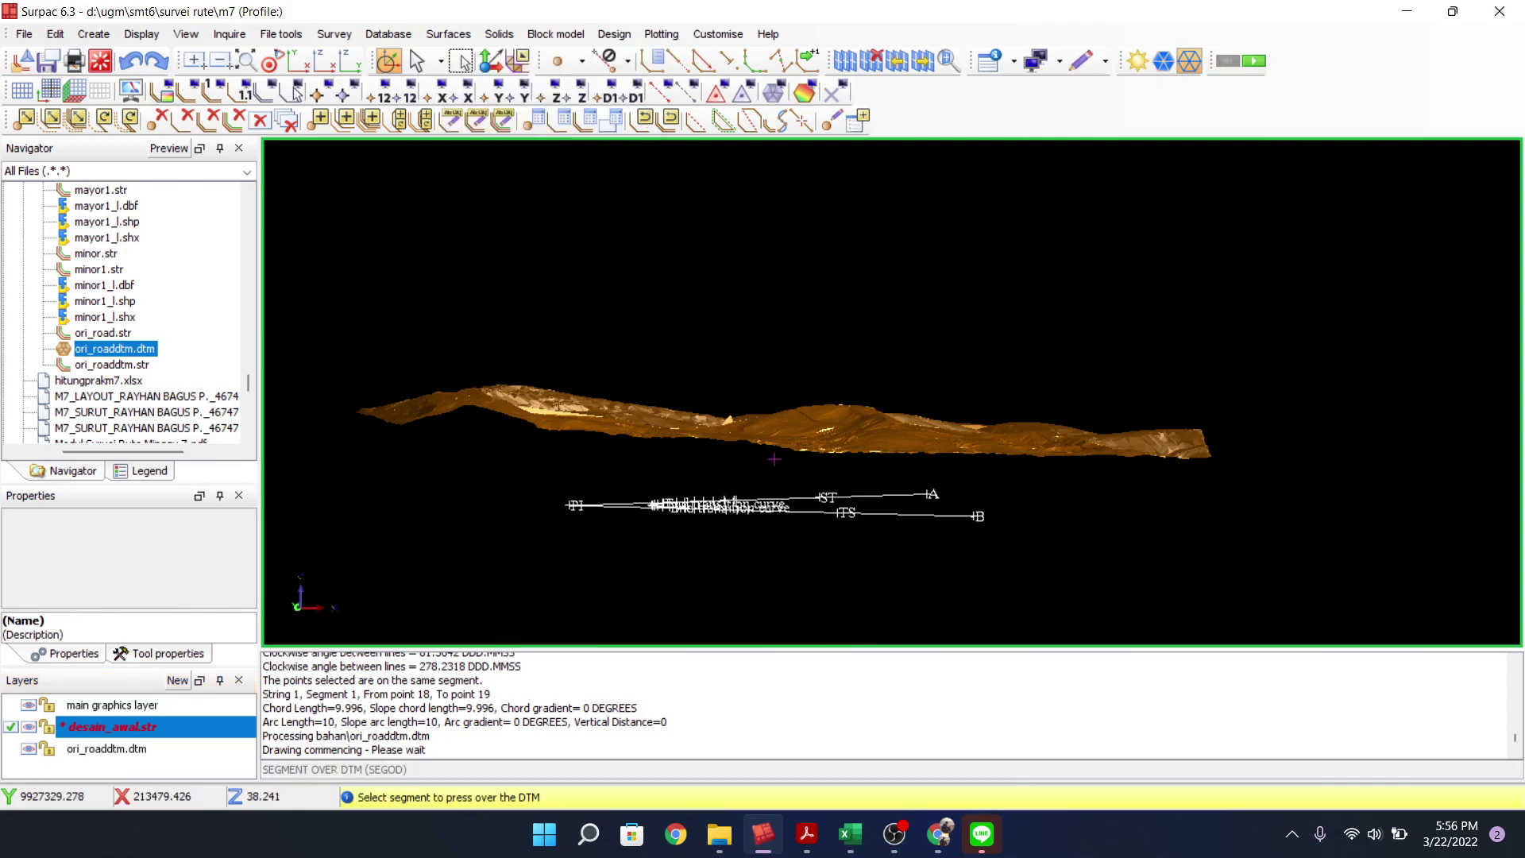
{"action": "left_click", "coordinate": [884, 514]}
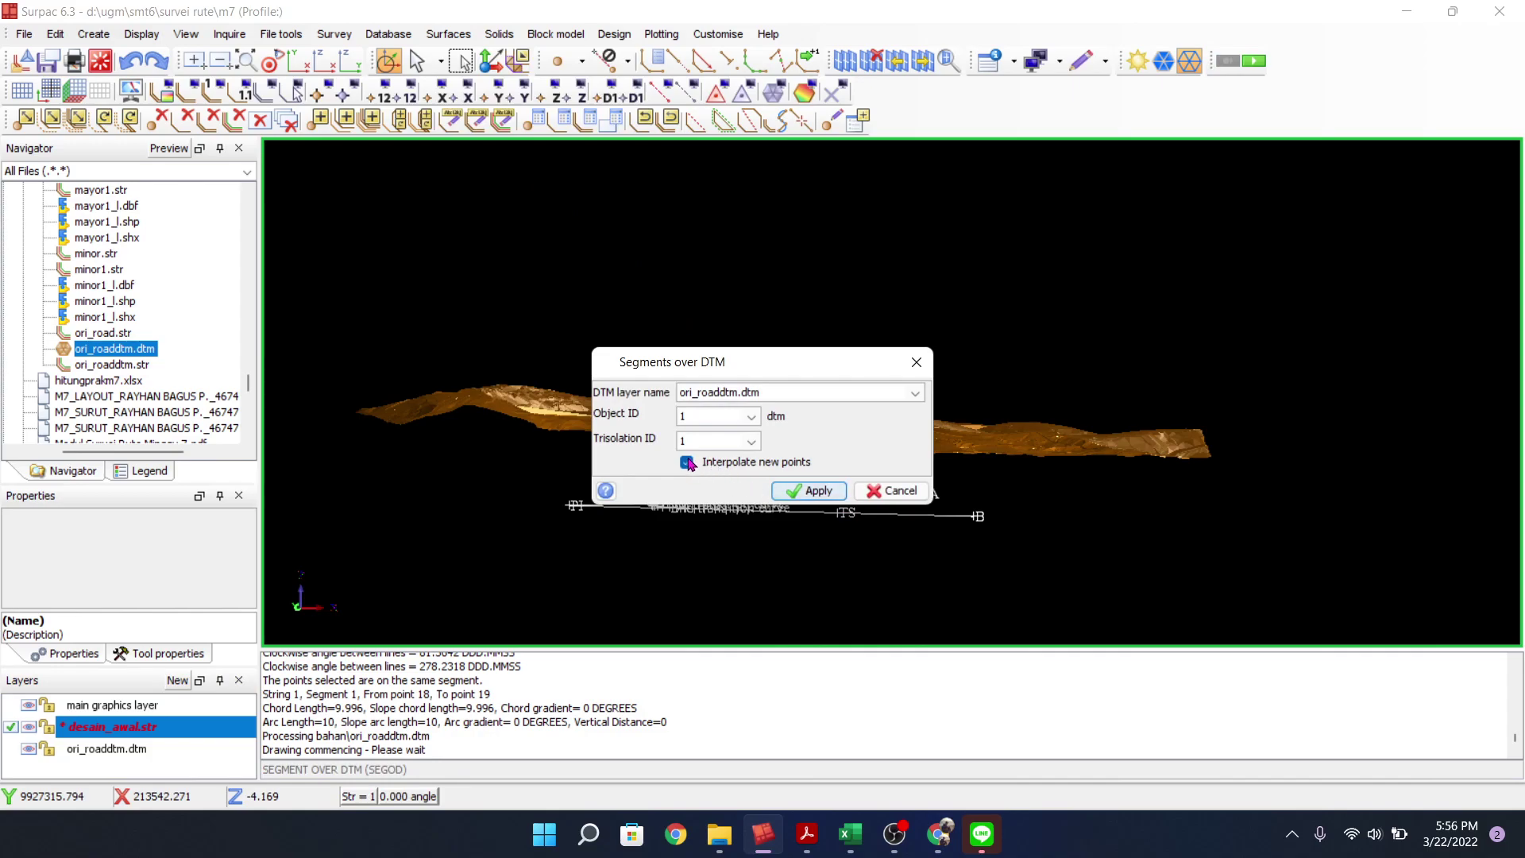
{"action": "left_click", "coordinate": [808, 491]}
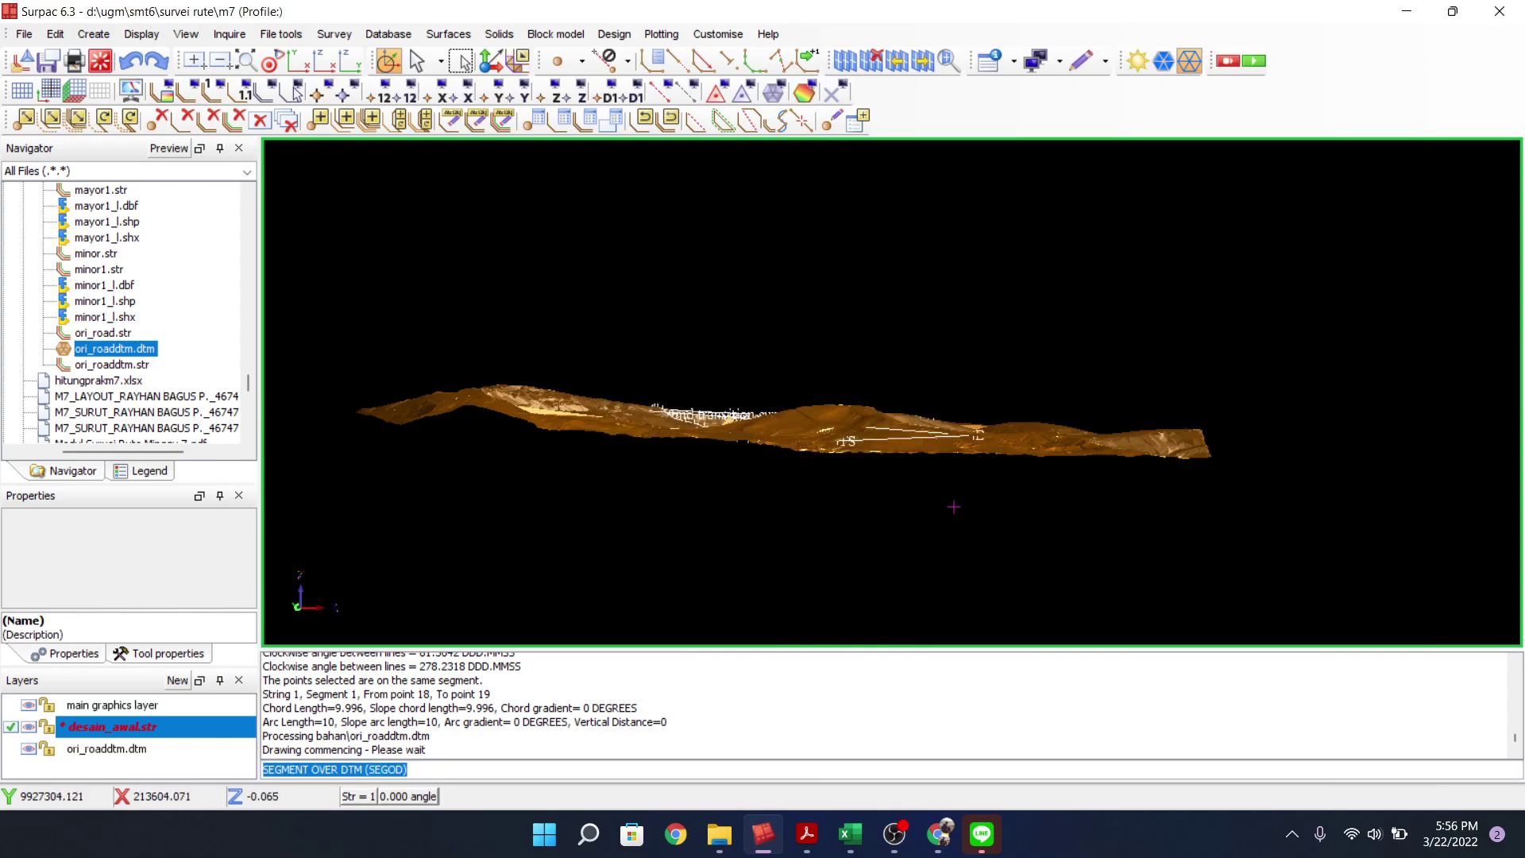
{"action": "left_click_drag", "start_coordinate": [949, 489], "coordinate": [865, 514]}
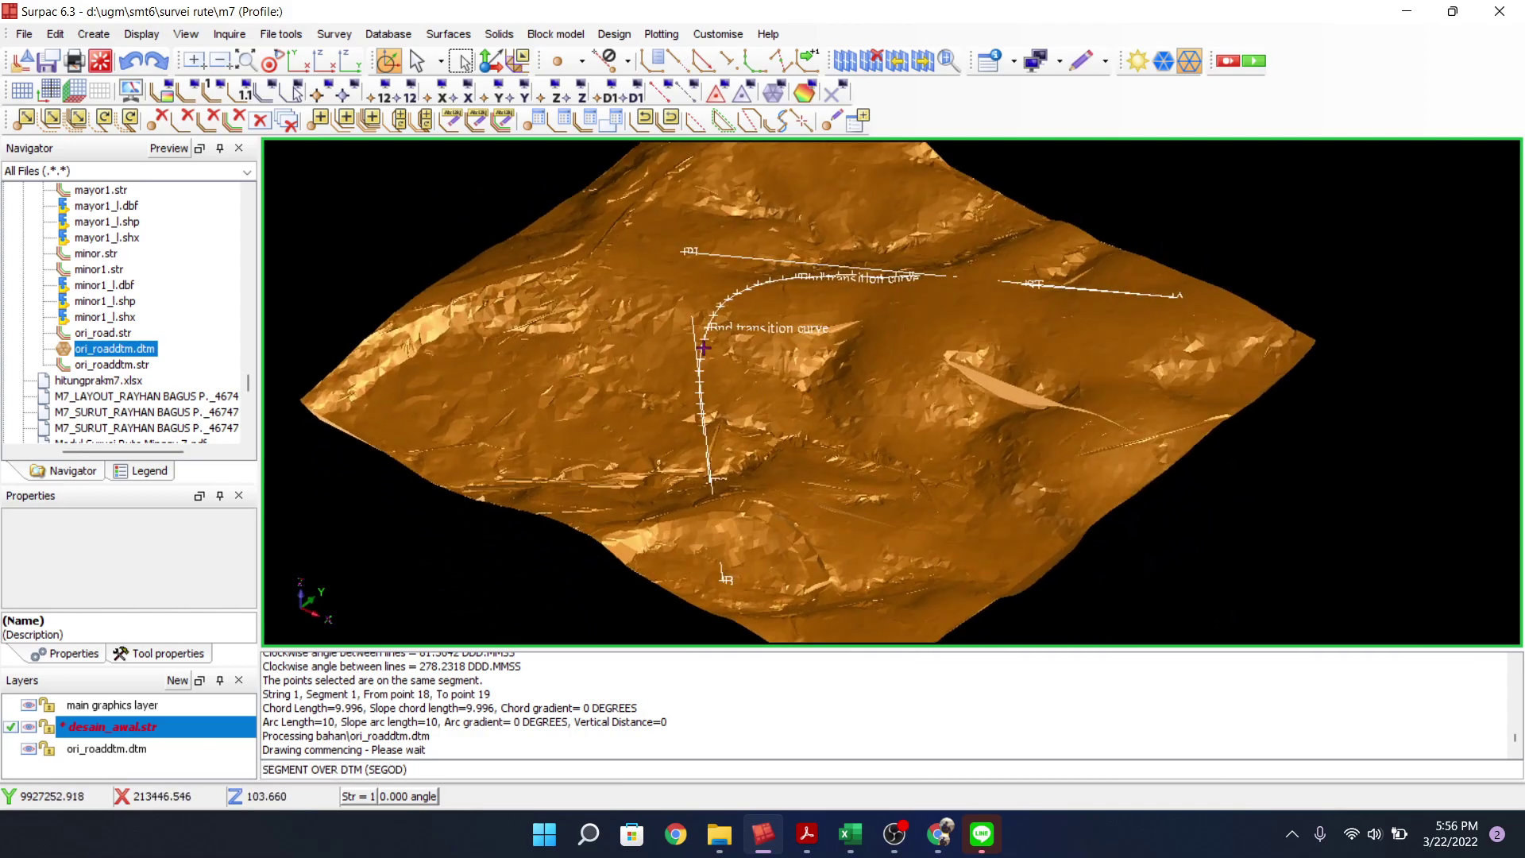
{"action": "left_click_drag", "start_coordinate": [900, 329], "coordinate": [823, 431]}
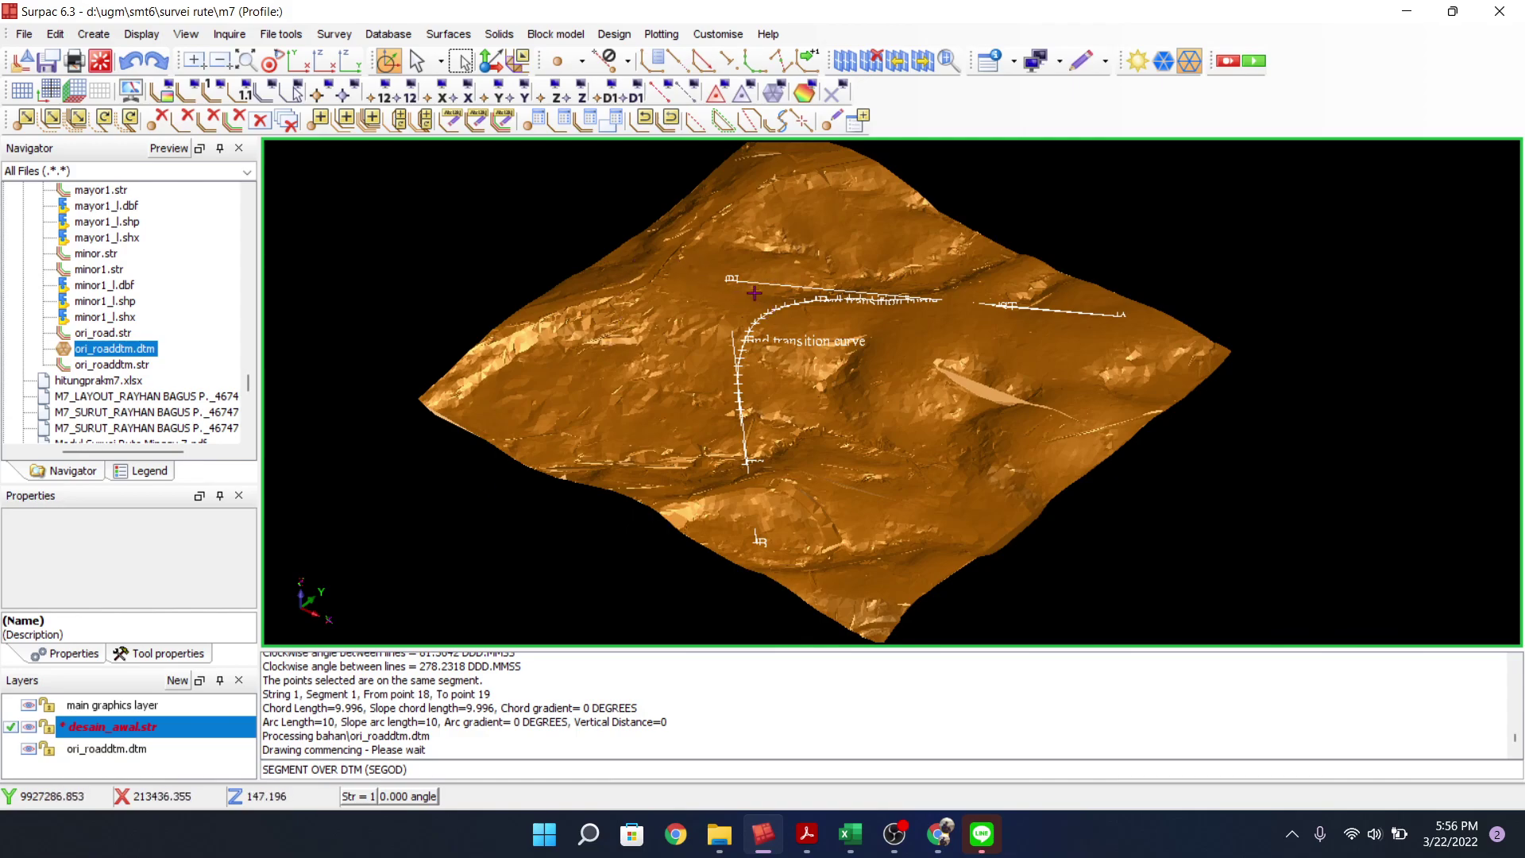
Hide the ori_roaddtm.dtm layer and break the tangent lines that connect to PI
{"action": "left_click", "coordinate": [28, 748]}
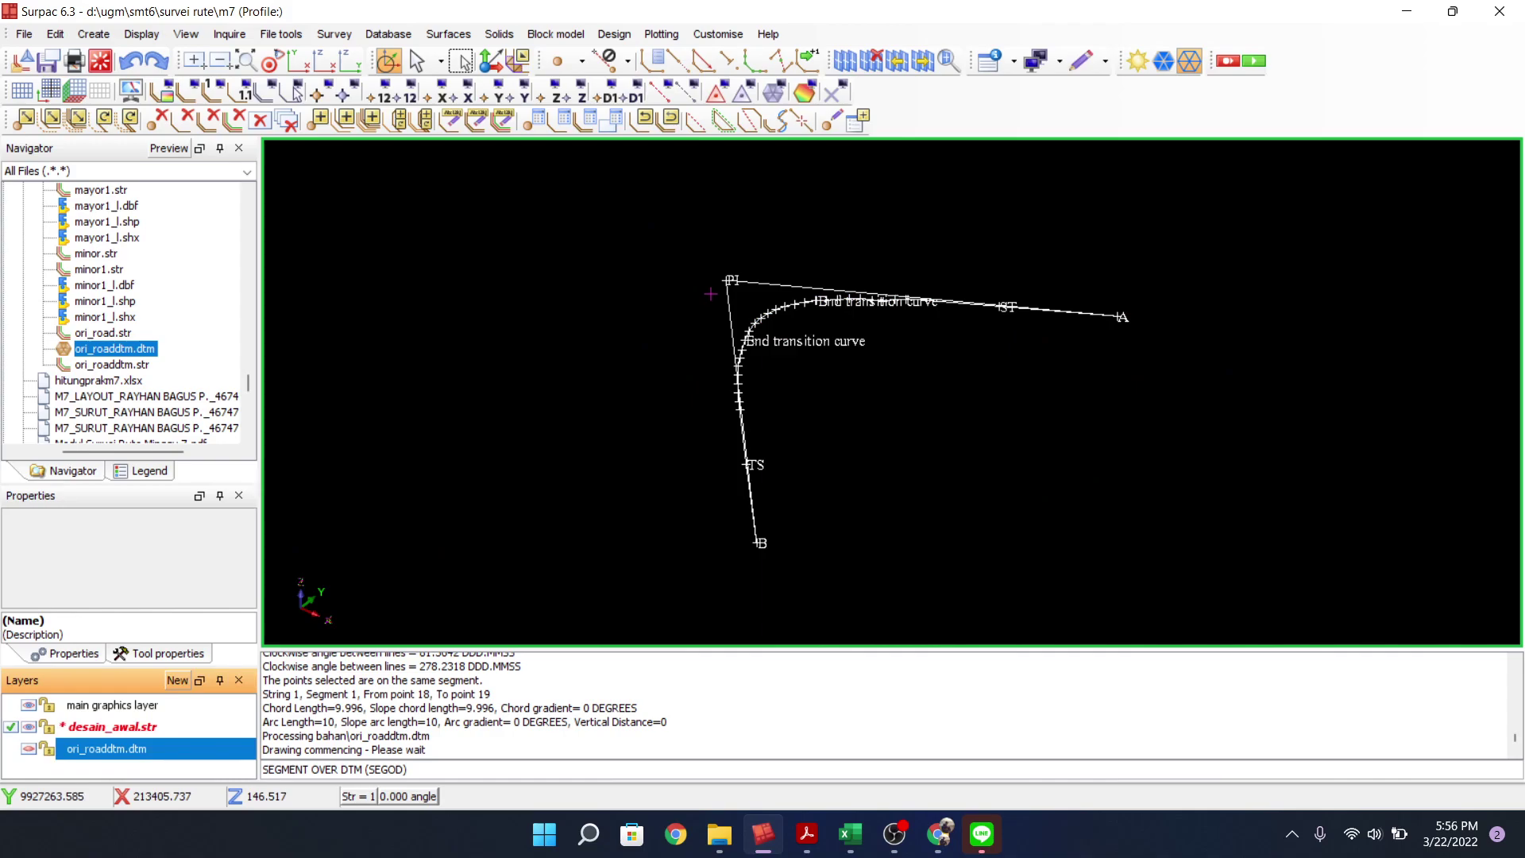
{"action": "left_click", "coordinate": [802, 119]}
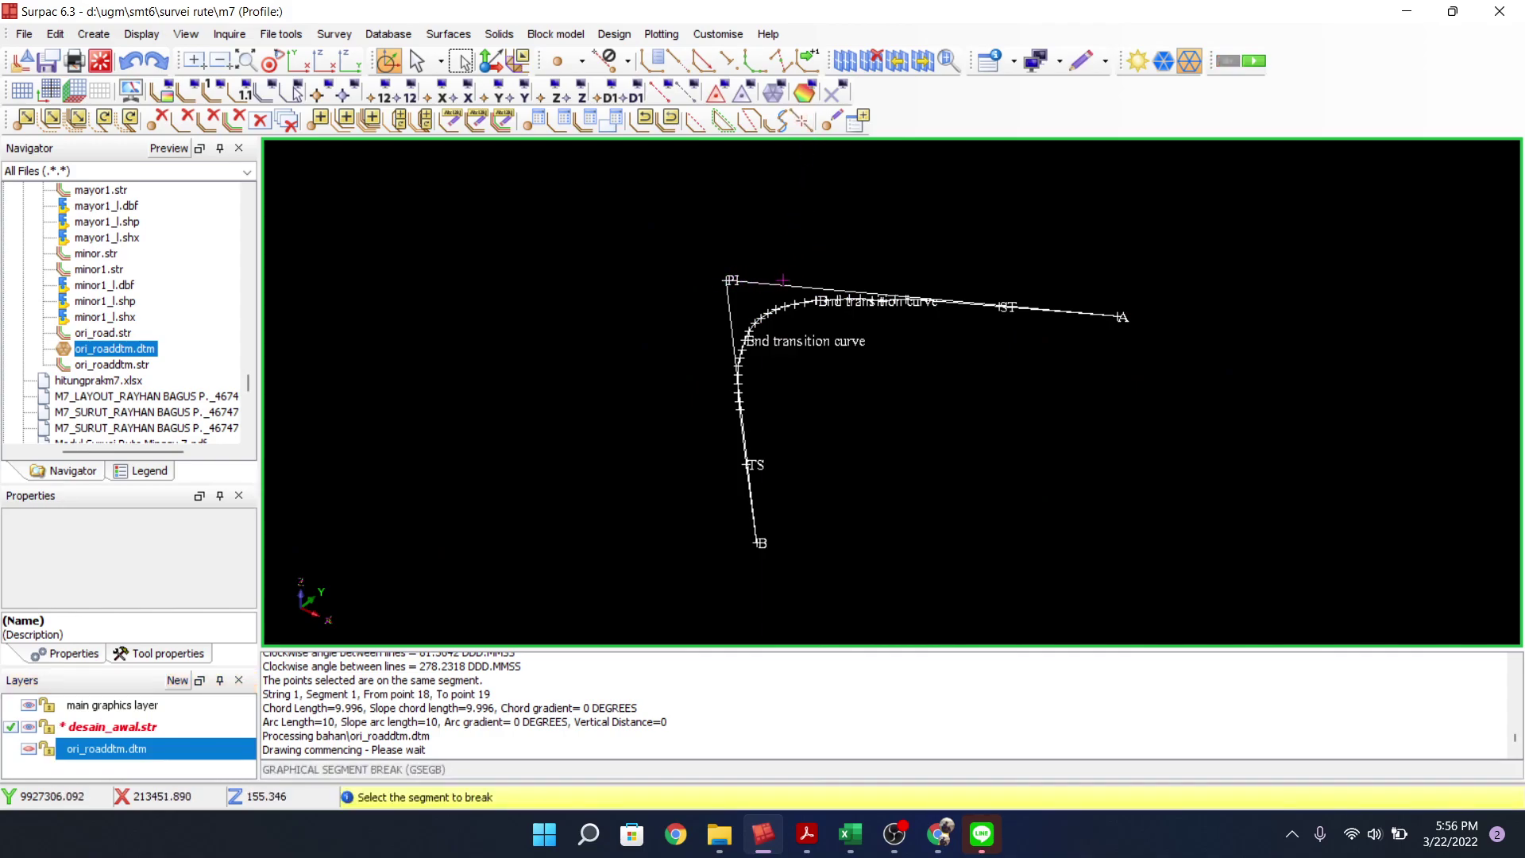
{"action": "left_click", "coordinate": [747, 342]}
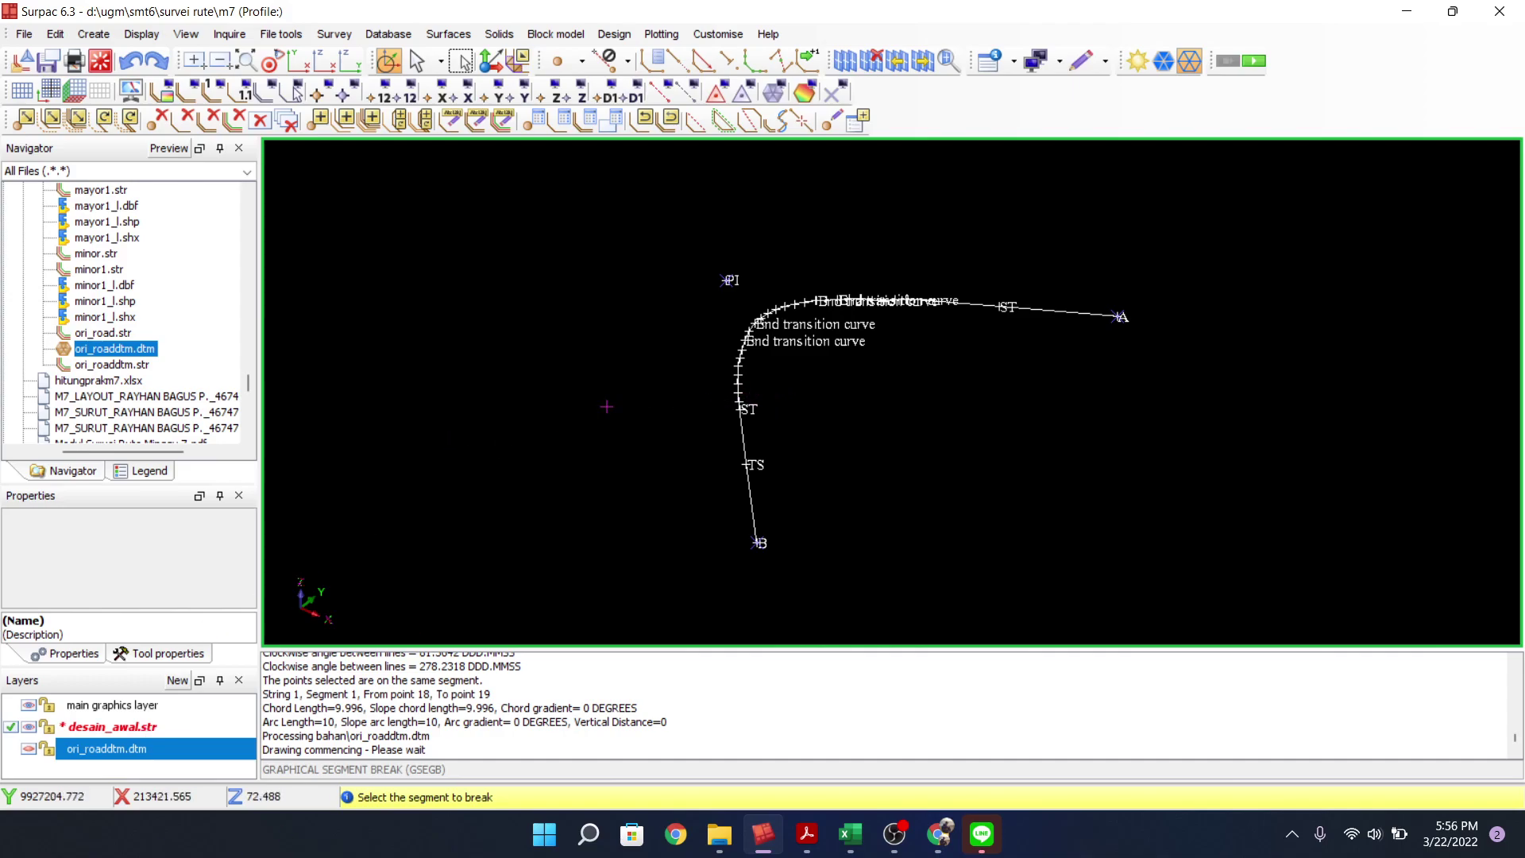
Switch to the Modul Survei Rute PDF in Acrobat Reader and look up the work step for setting the centreline elevation
{"action": "scroll", "coordinate": [173, 377], "scroll_direction": "up", "scroll_amount": 10}
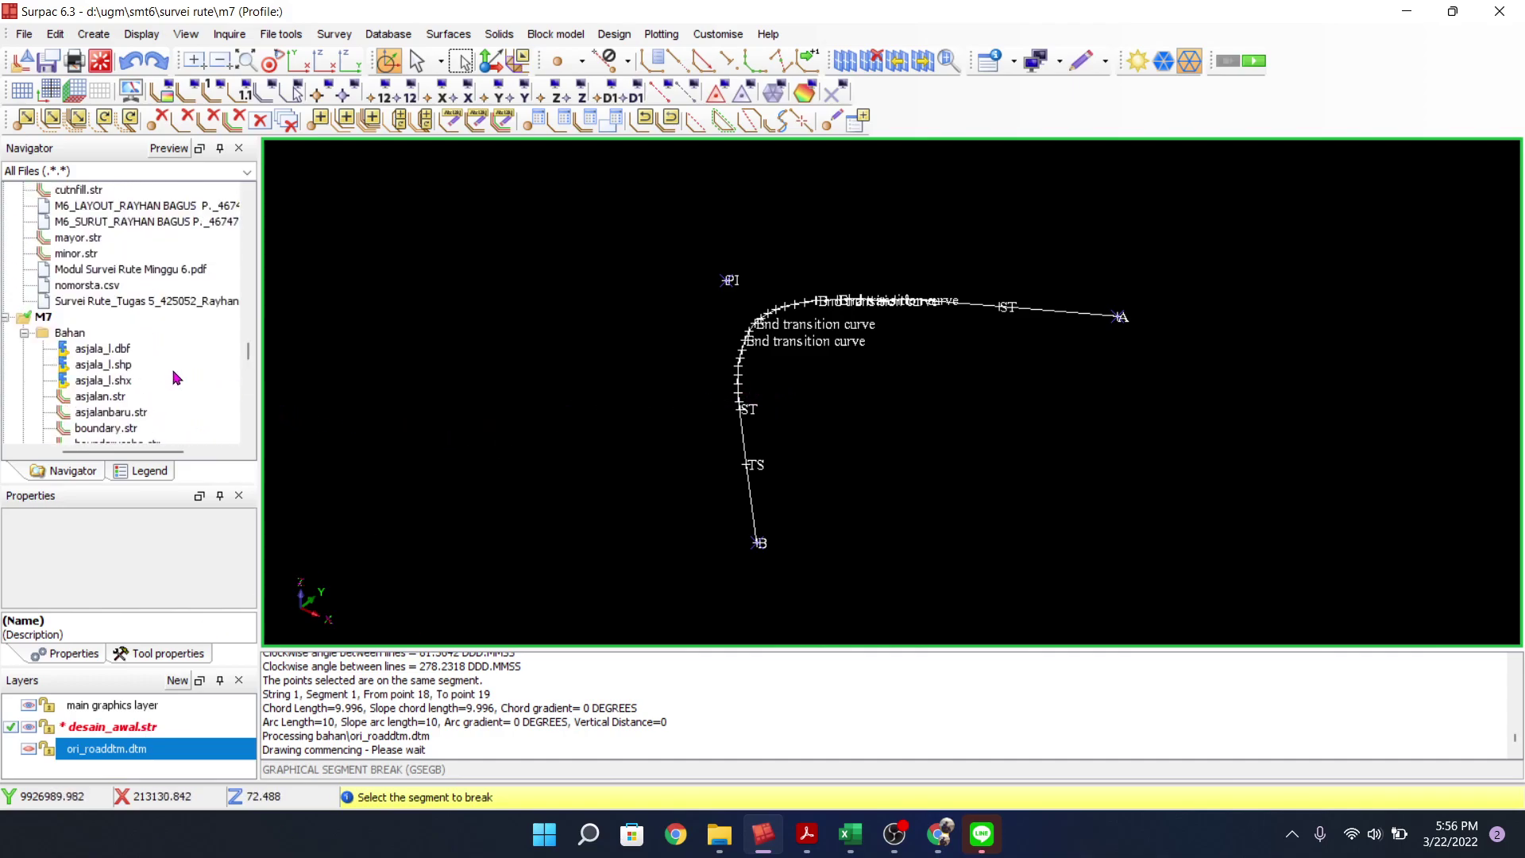
{"action": "mouse_move", "coordinate": [807, 834]}
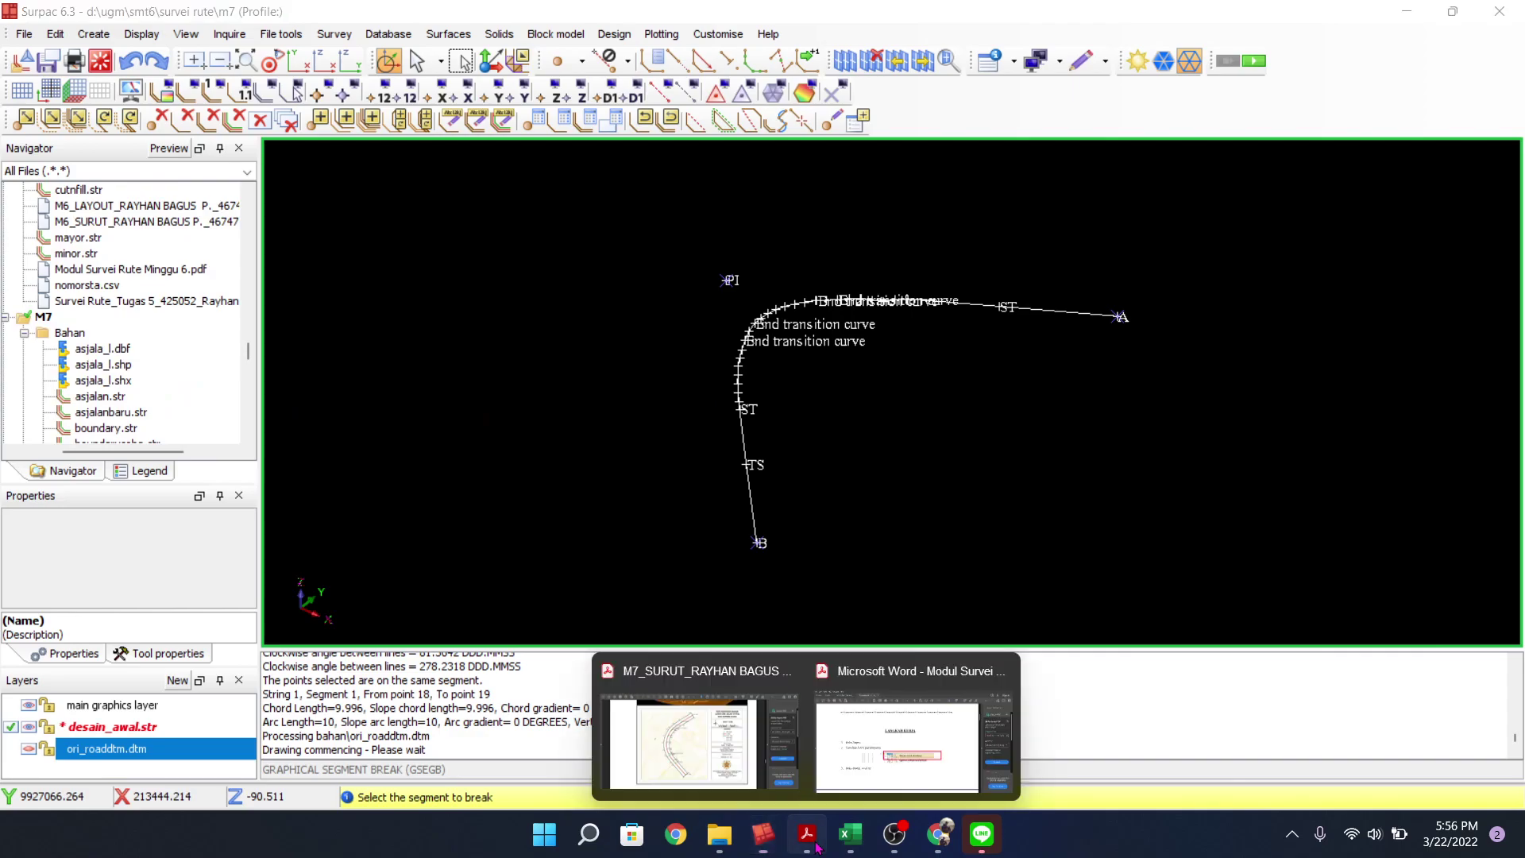
{"action": "left_click", "coordinate": [864, 777]}
{"action": "scroll", "coordinate": [987, 466], "scroll_direction": "up", "scroll_amount": 5}
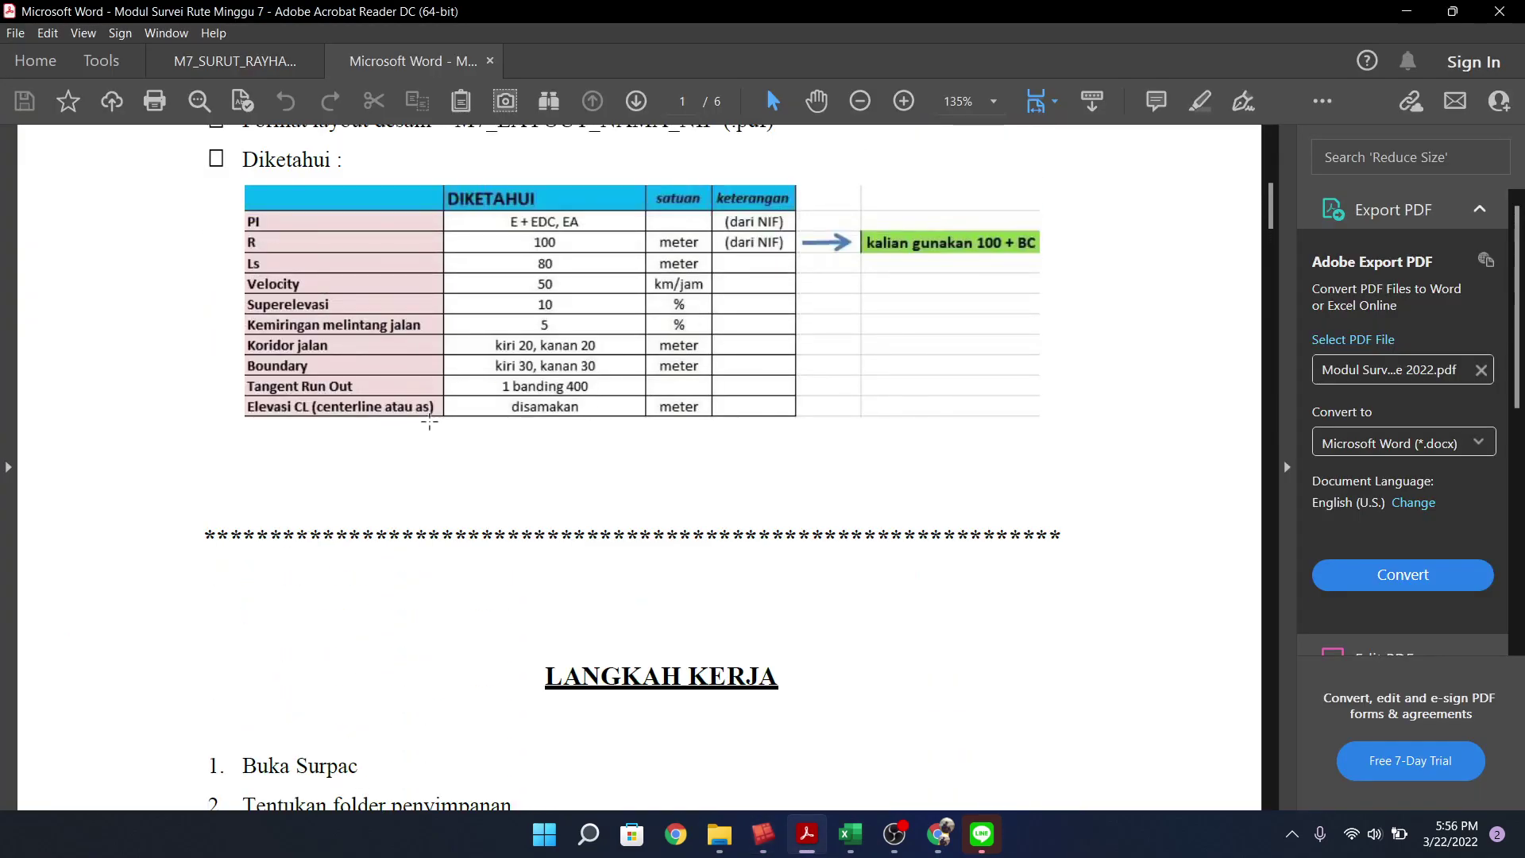
{"action": "scroll", "coordinate": [650, 443], "scroll_direction": "down", "scroll_amount": 20}
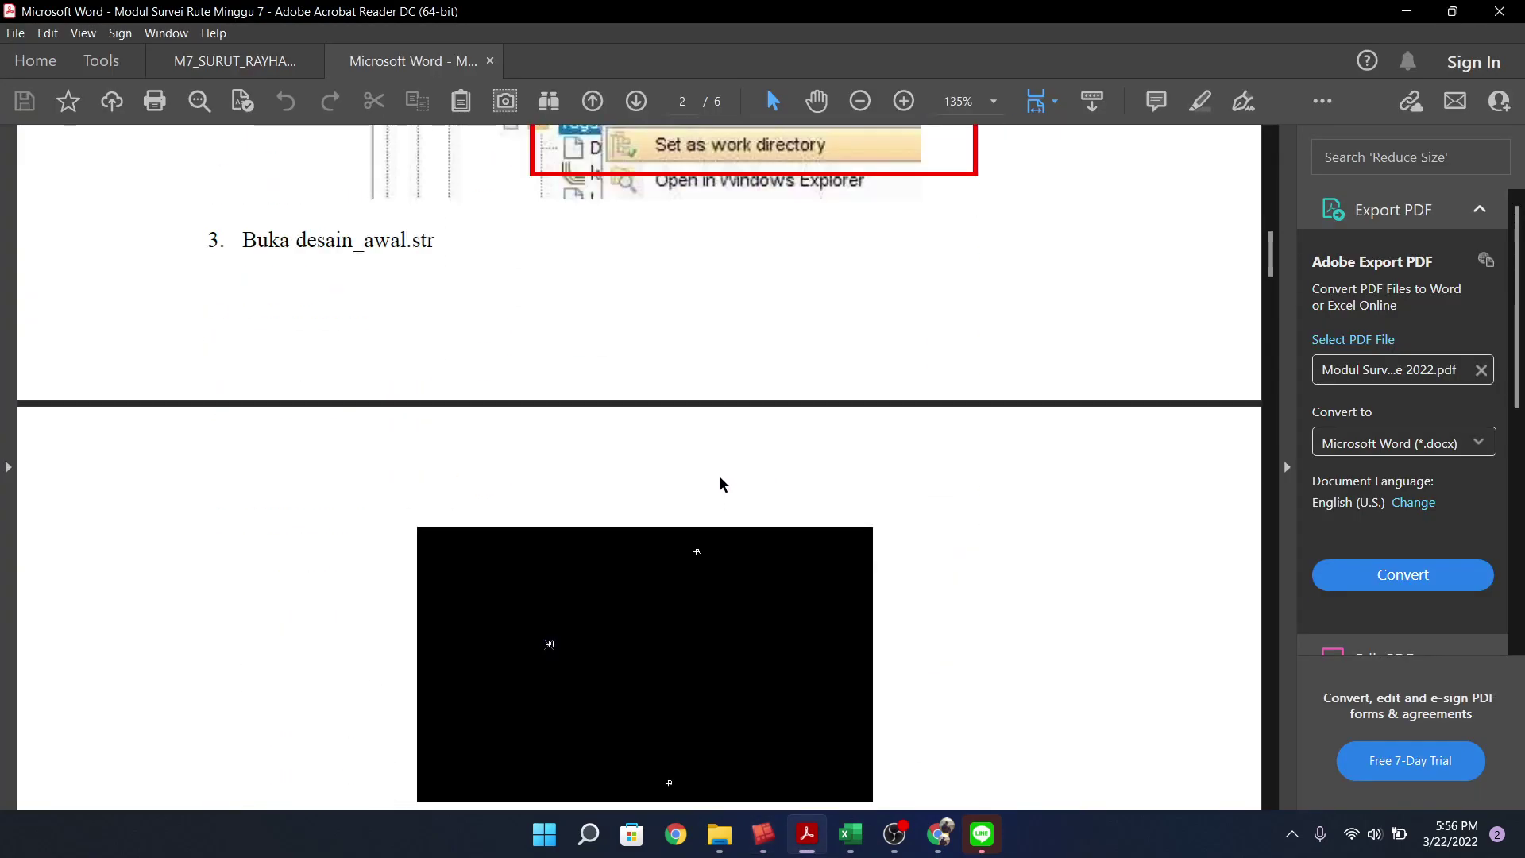
{"action": "scroll", "coordinate": [740, 530], "scroll_direction": "down", "scroll_amount": 20}
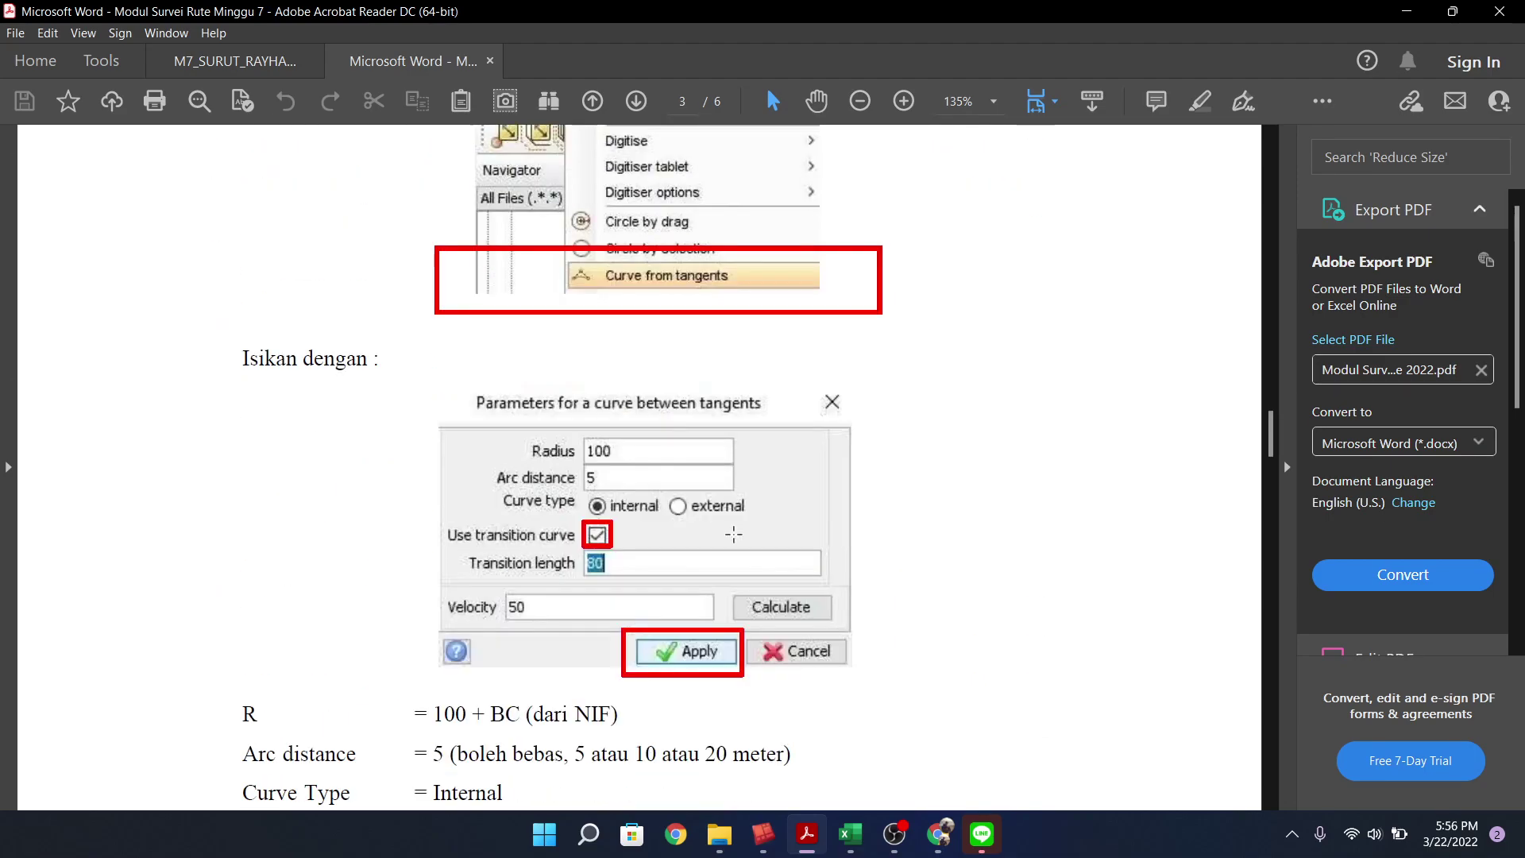
{"action": "scroll", "coordinate": [737, 543], "scroll_direction": "down", "scroll_amount": 15}
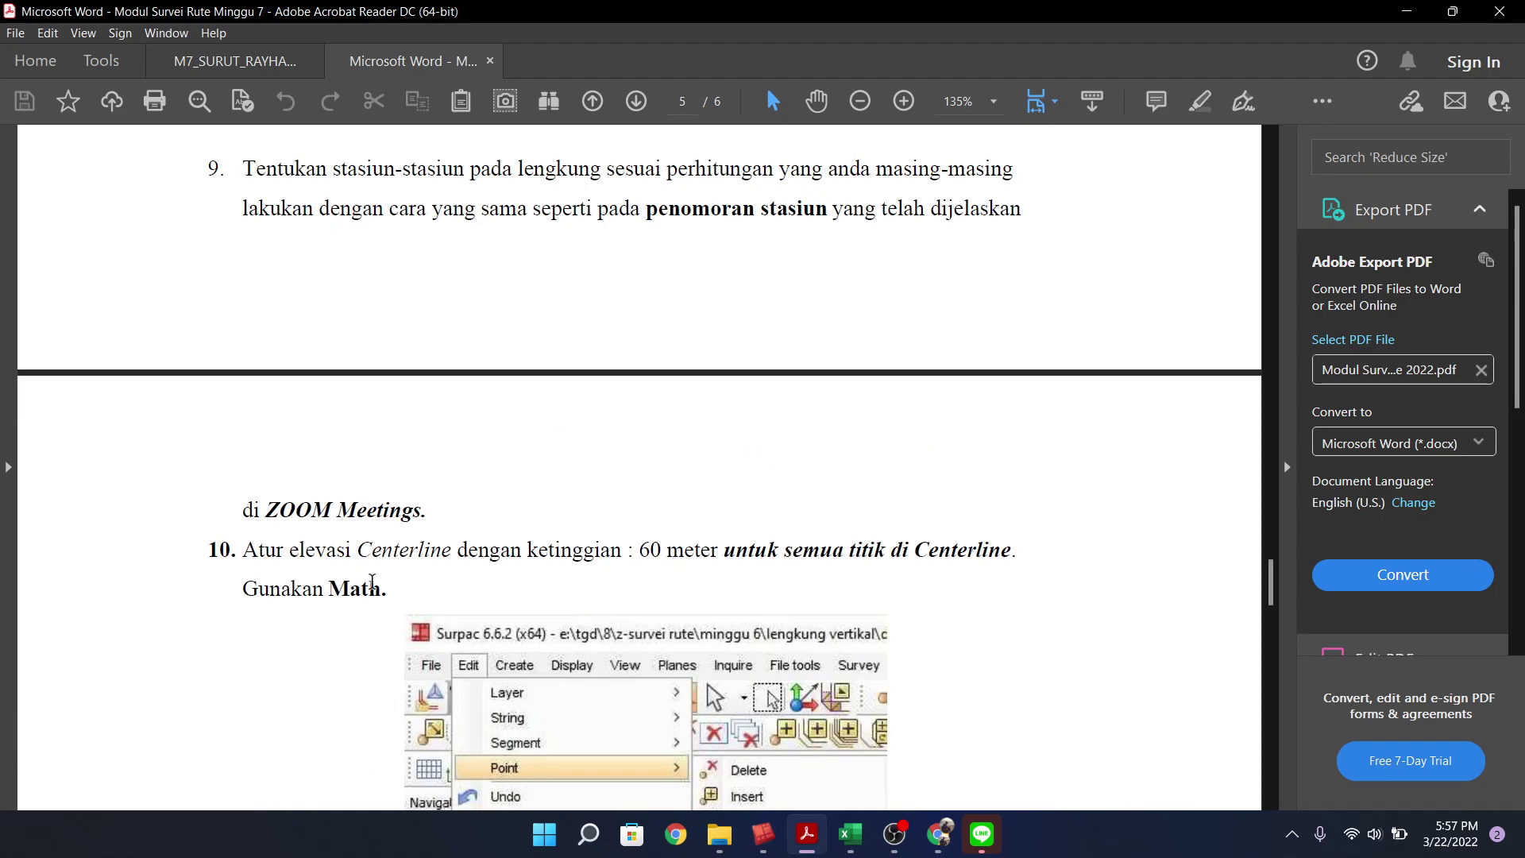
Read the Maths work step in the PDF module, return to Surpac and break the centreline between the ST and TS points
{"action": "scroll", "coordinate": [793, 564], "scroll_direction": "down", "scroll_amount": 2}
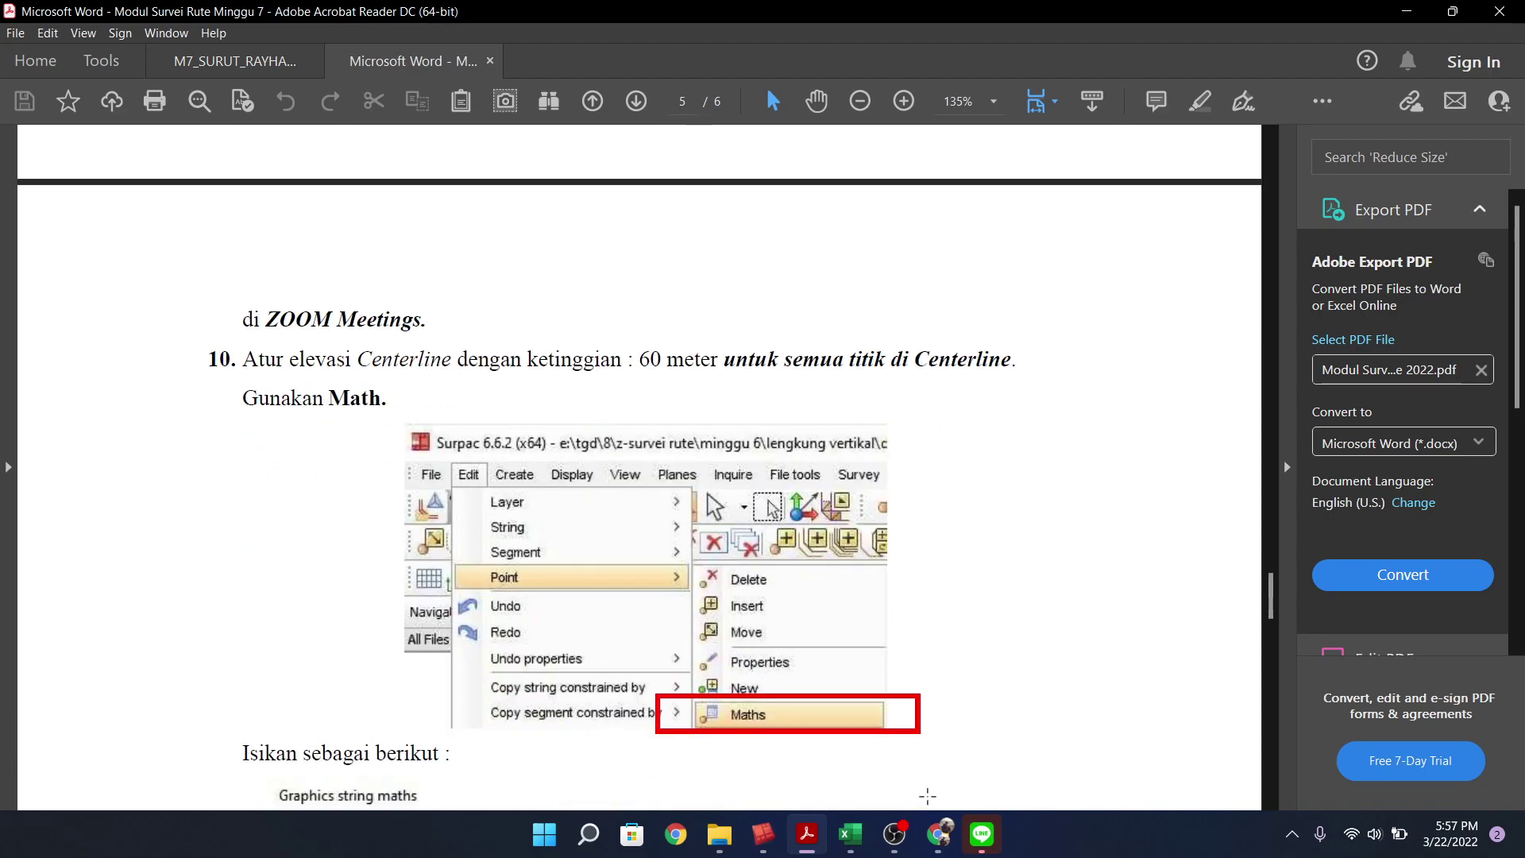
{"action": "left_click", "coordinate": [763, 834]}
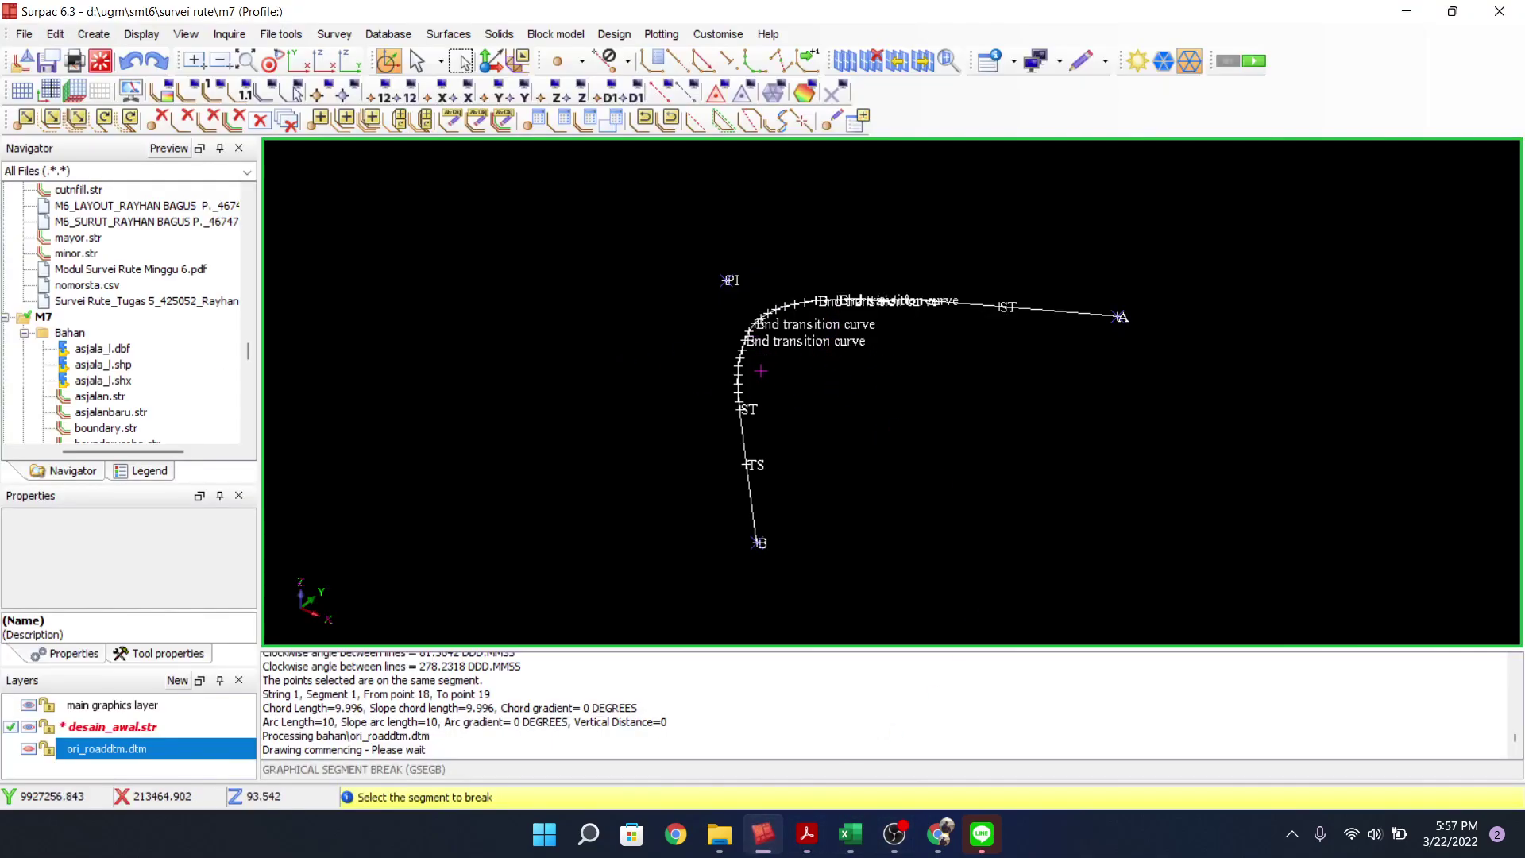
{"action": "left_click", "coordinate": [656, 436]}
{"action": "key", "text": "Escape"}
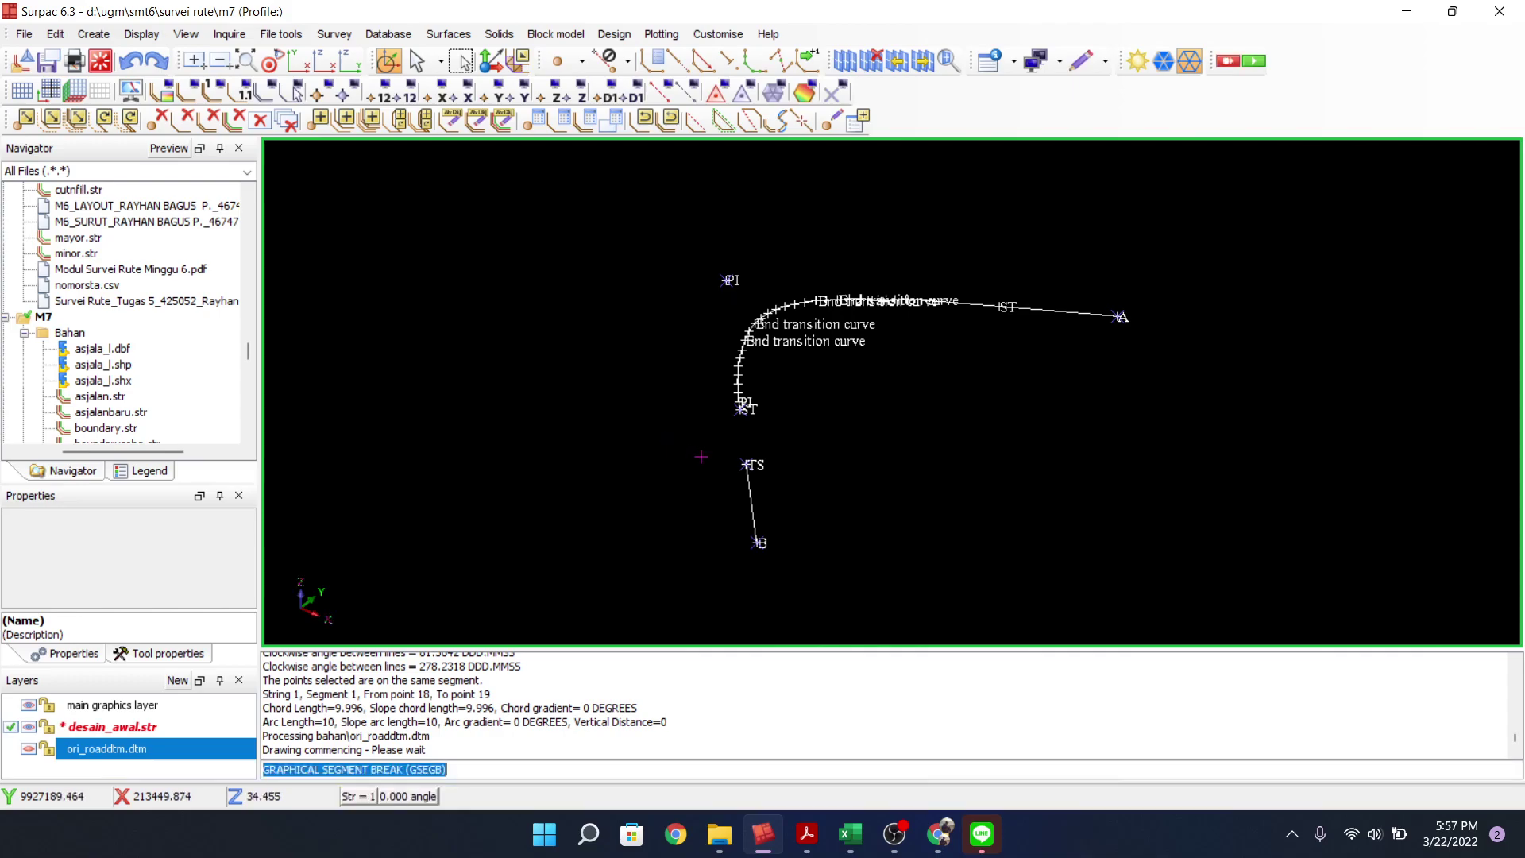
Join the curve segment ending at ST to the tangent segment starting at TS
{"action": "left_click", "coordinate": [744, 121]}
{"action": "scroll", "coordinate": [745, 440], "scroll_direction": "up", "scroll_amount": 3}
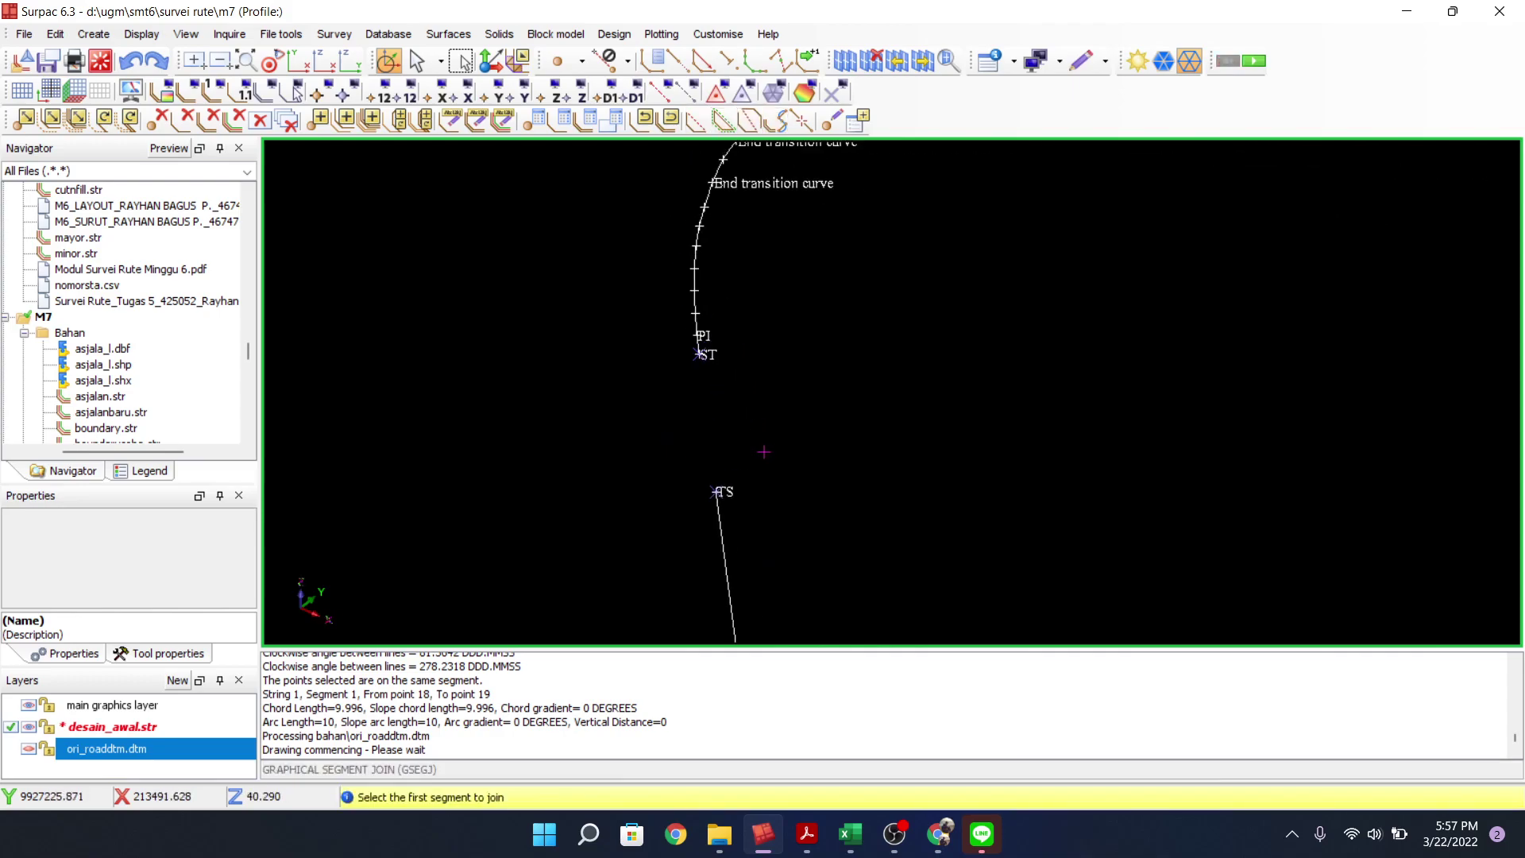
{"action": "left_click", "coordinate": [698, 353]}
{"action": "left_click", "coordinate": [709, 491]}
{"action": "key", "text": "Escape"}
Set up point maths that assigns the expression 60 to the z field, with no constraint
{"action": "left_click_drag", "start_coordinate": [552, 503], "coordinate": [599, 472]}
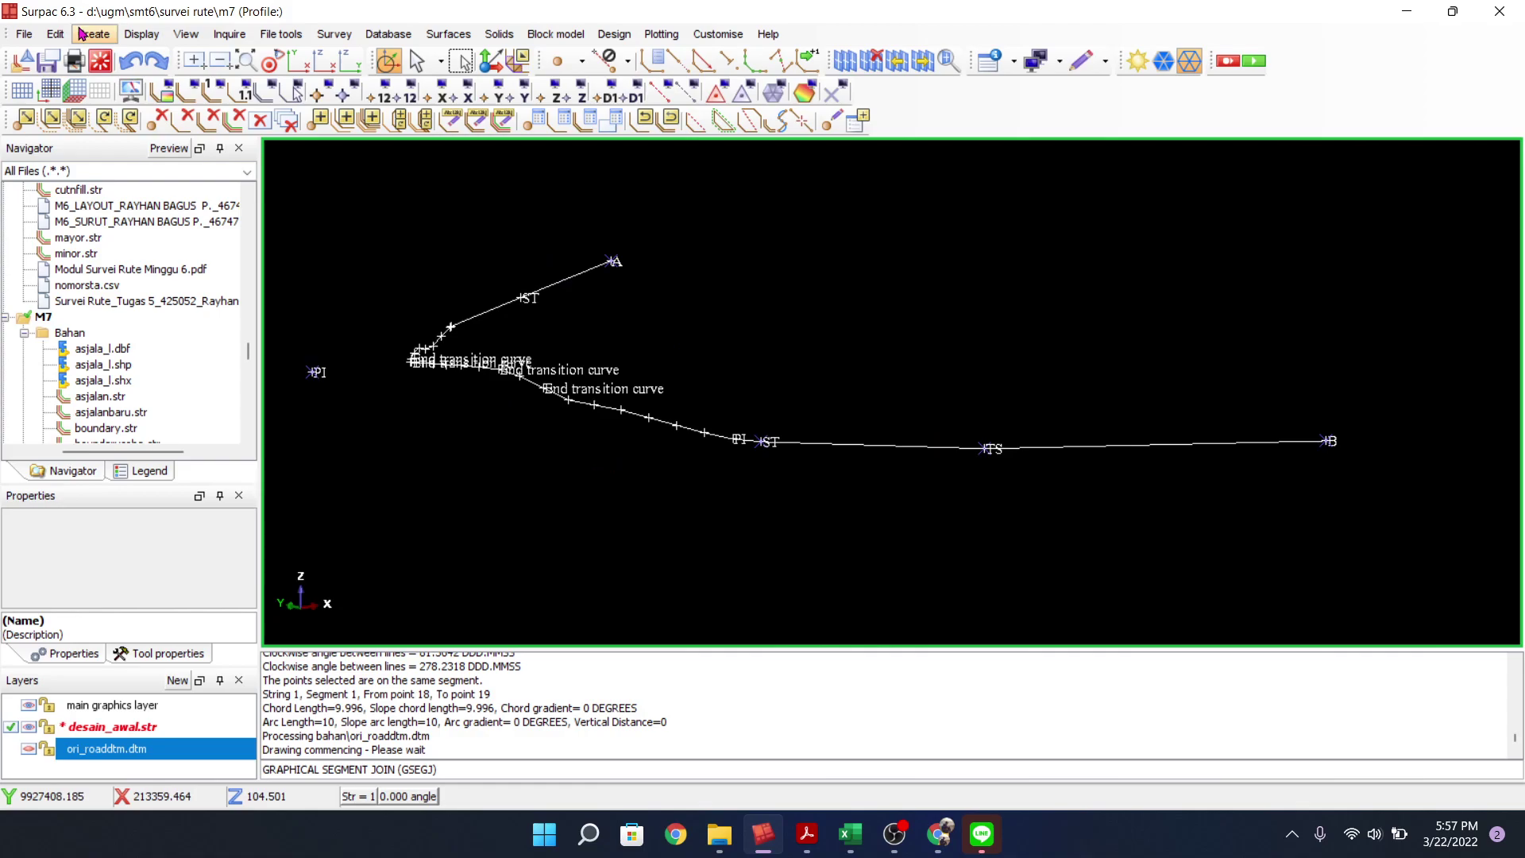
{"action": "left_click", "coordinate": [55, 33]}
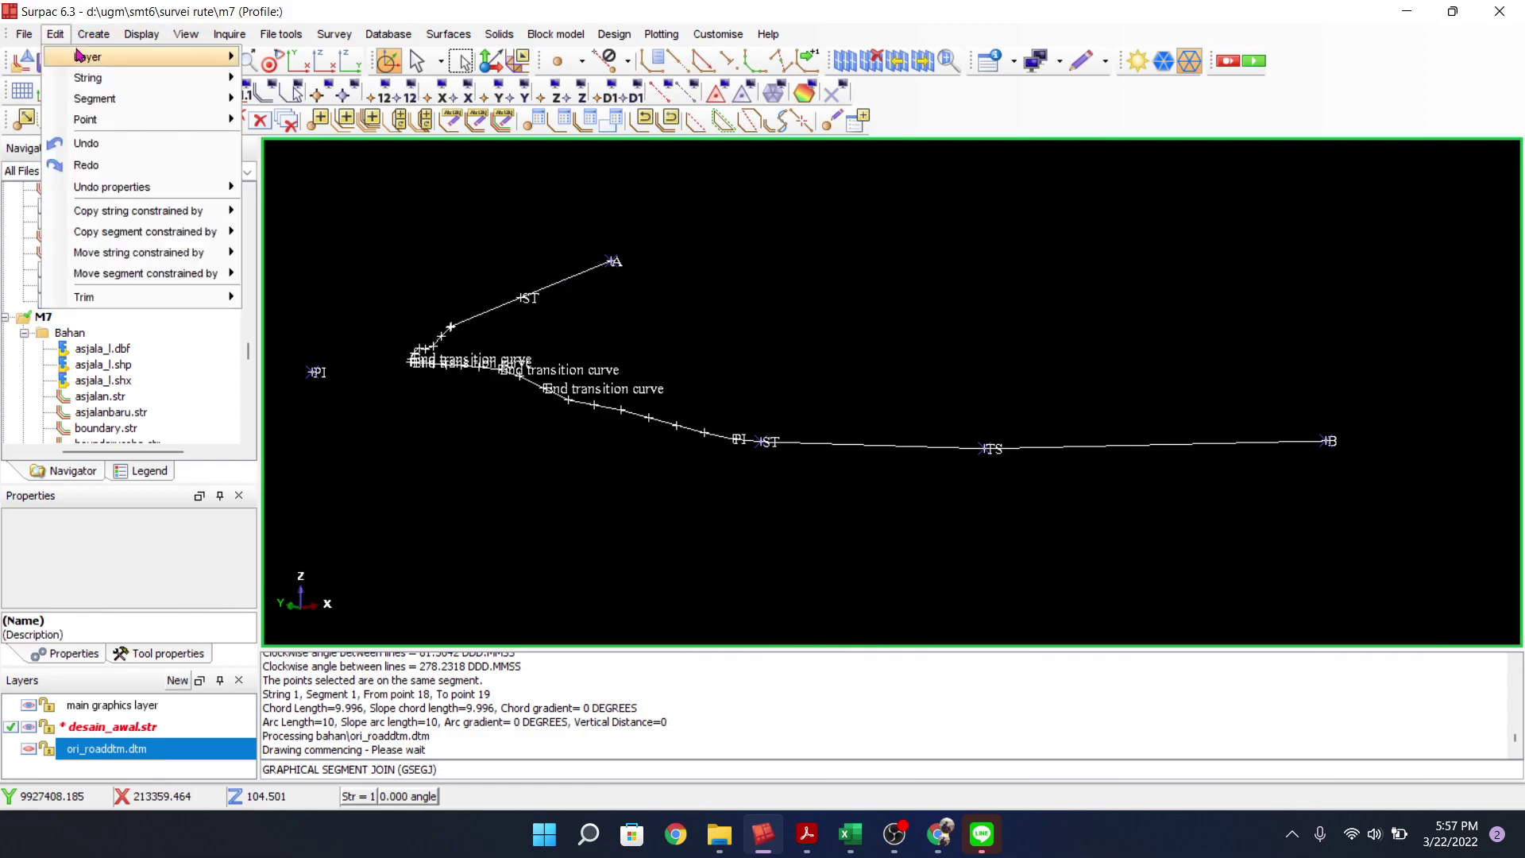
{"action": "mouse_move", "coordinate": [189, 123]}
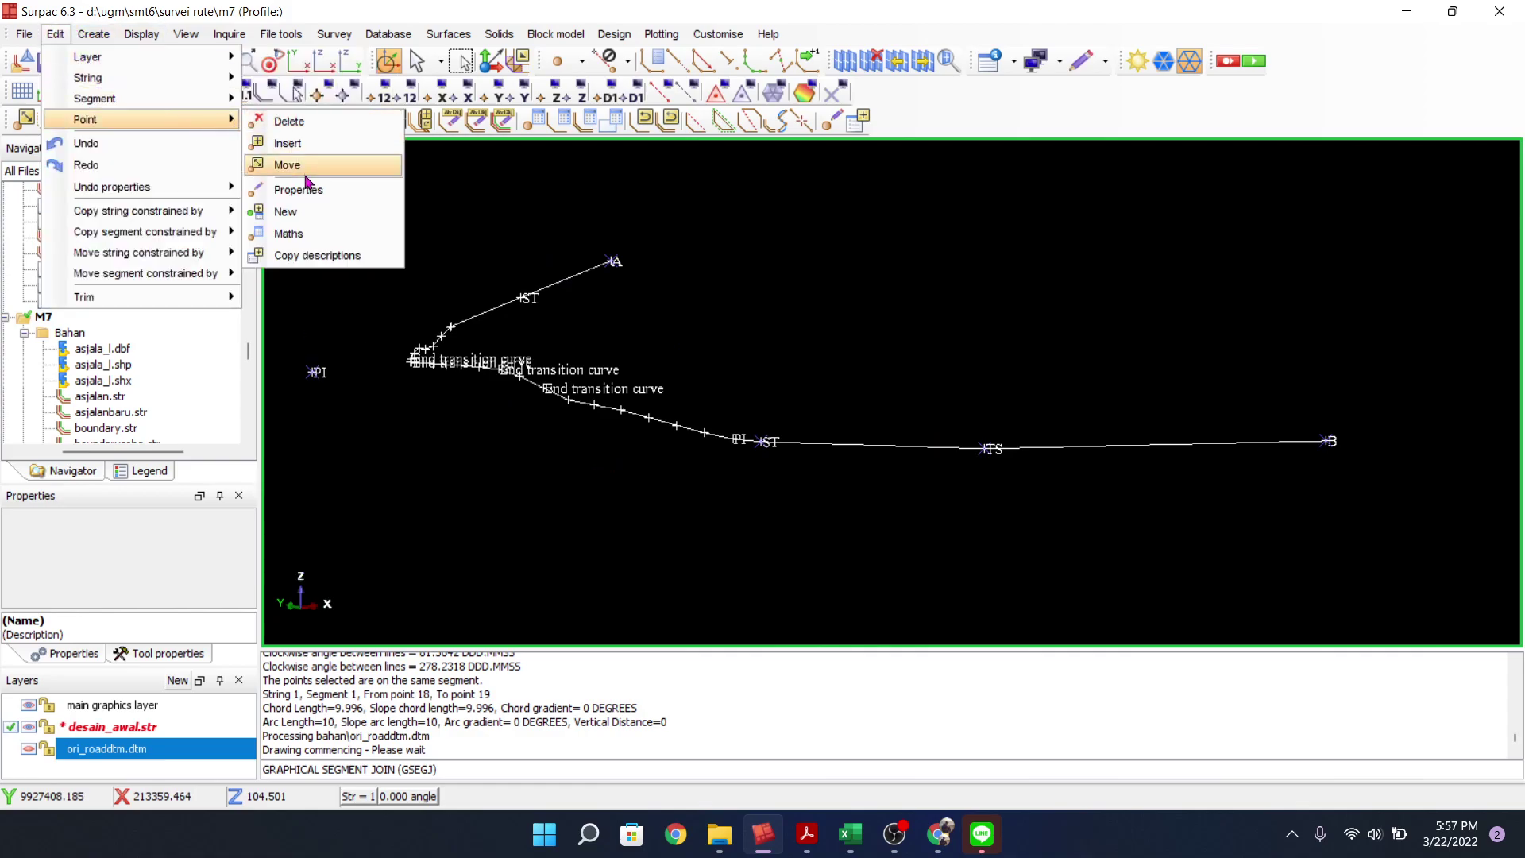
{"action": "left_click", "coordinate": [343, 234]}
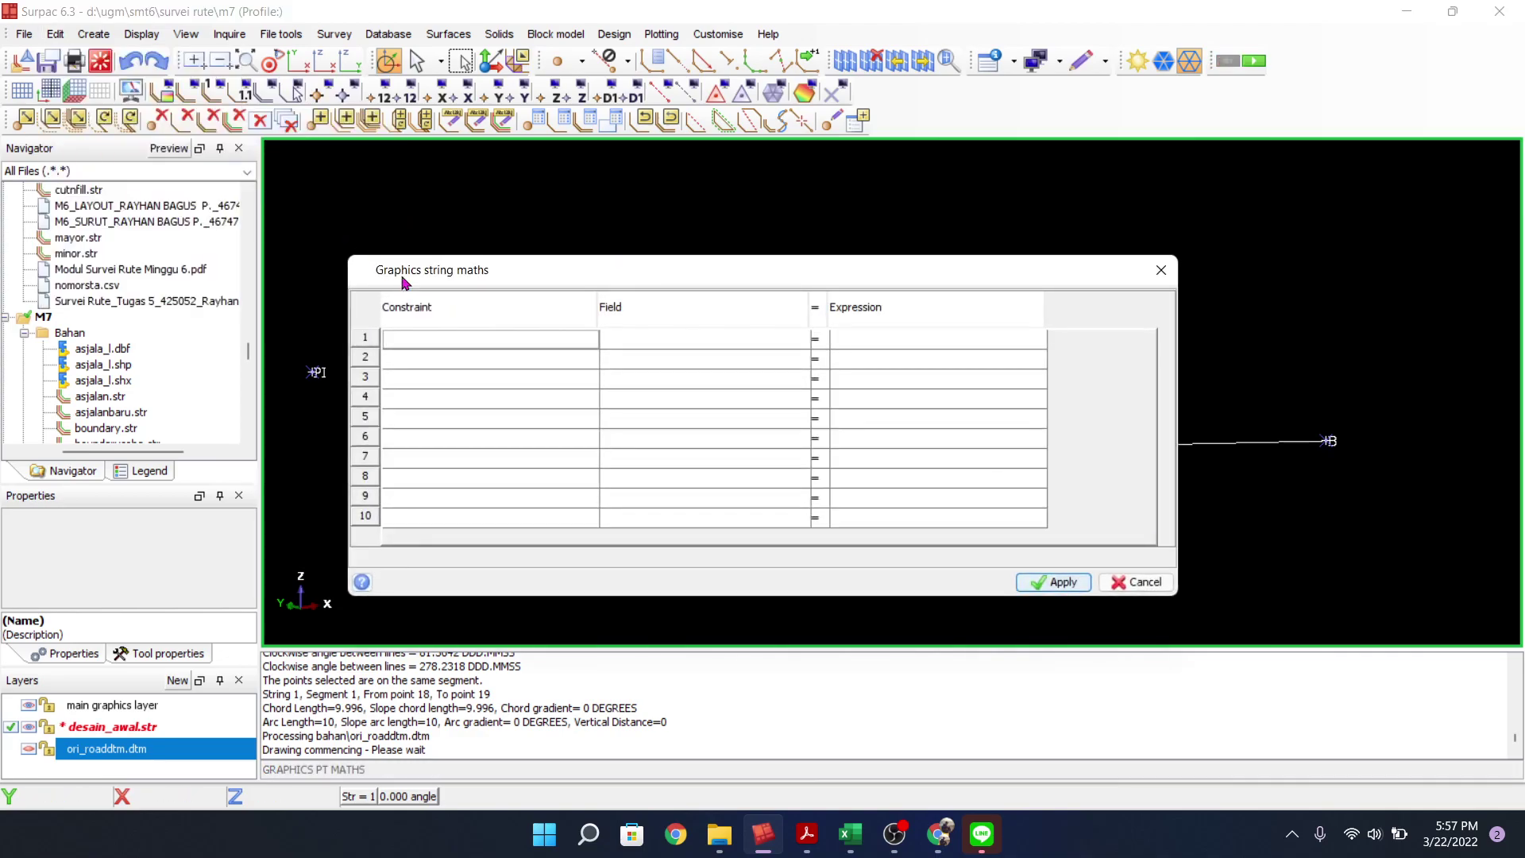
{"action": "left_click", "coordinate": [661, 340]}
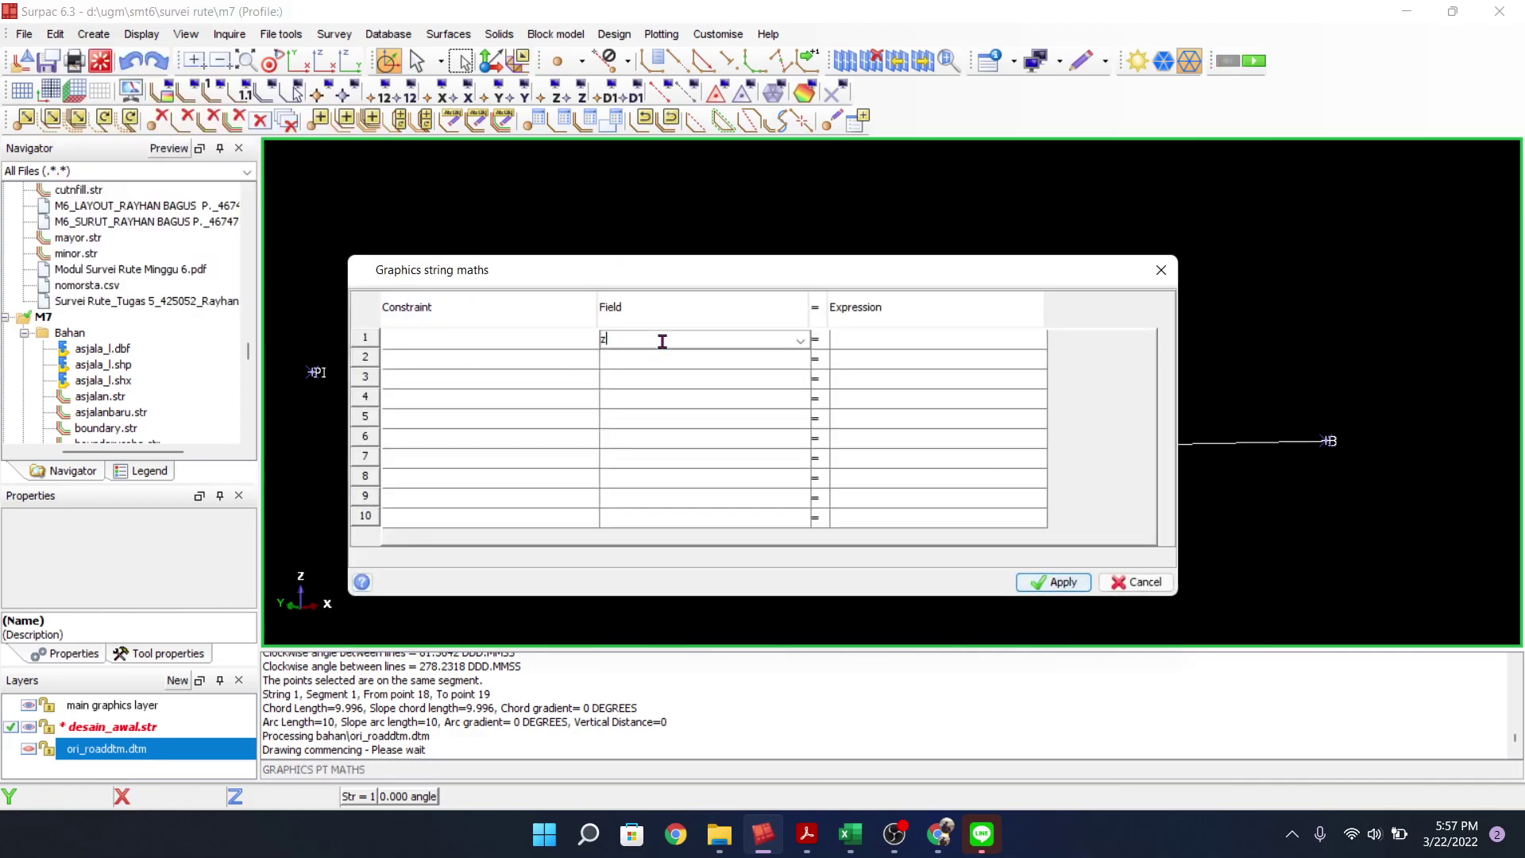
{"action": "left_click", "coordinate": [873, 334]}
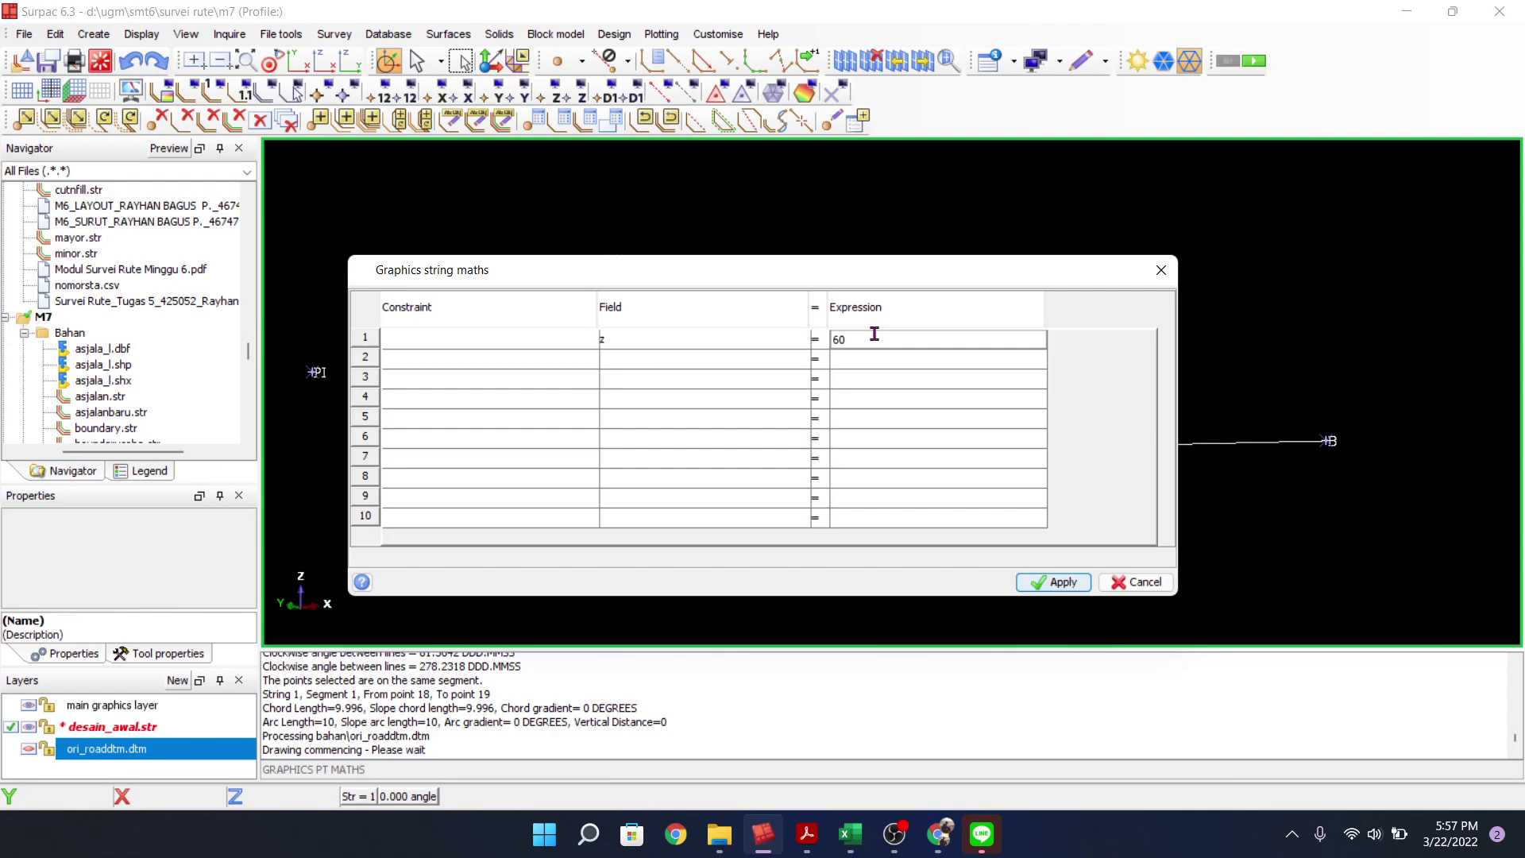
{"action": "left_click", "coordinate": [1056, 582]}
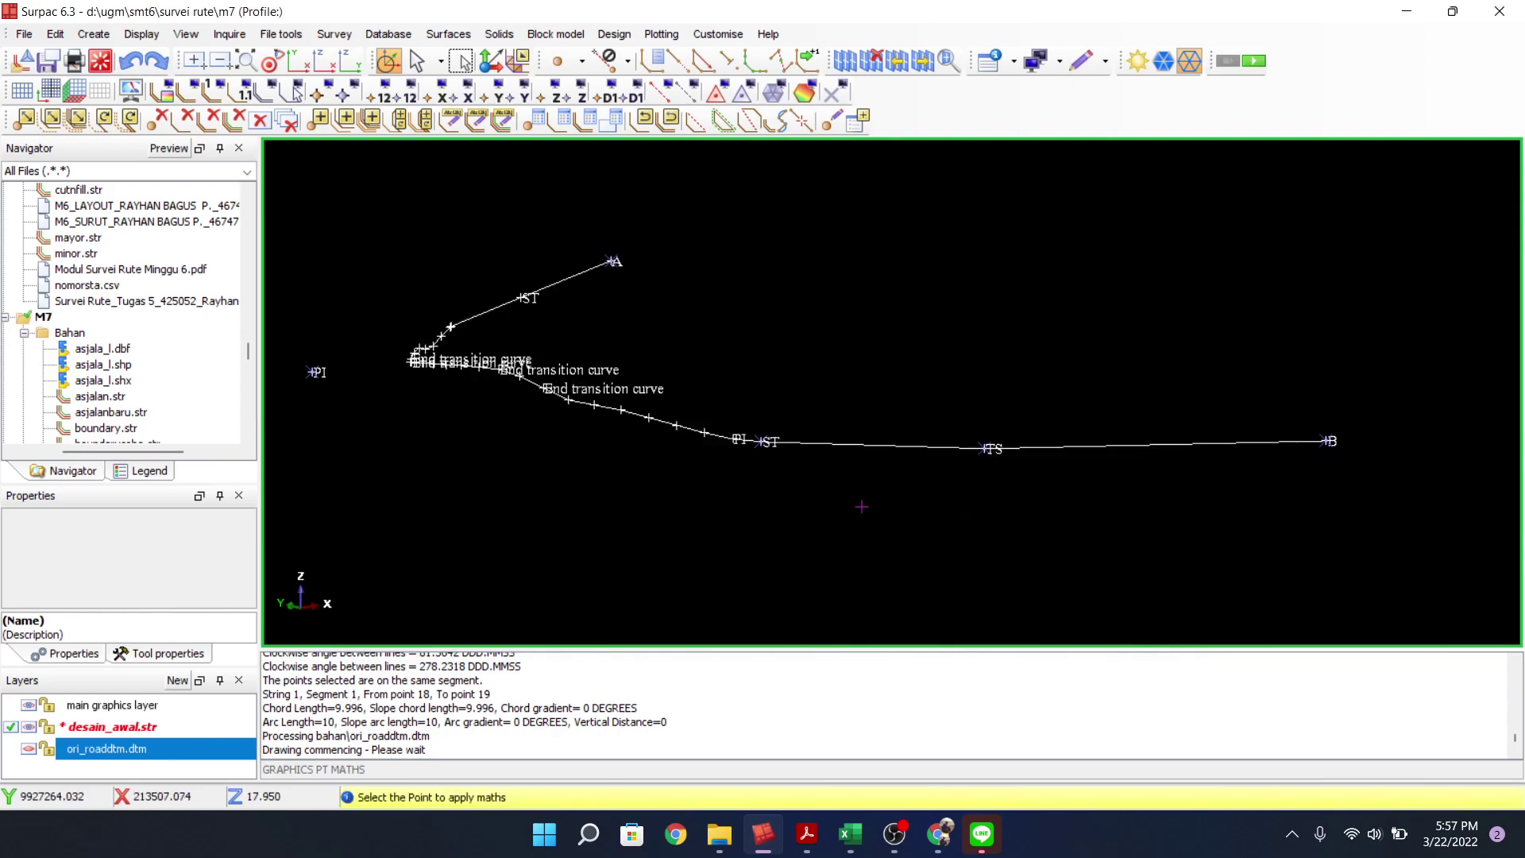
Apply the z = 60 maths to the centreline points from TS through ST and PI to just beyond the nearest End transition curve point
{"action": "scroll", "coordinate": [876, 498], "scroll_direction": "up", "scroll_amount": 2}
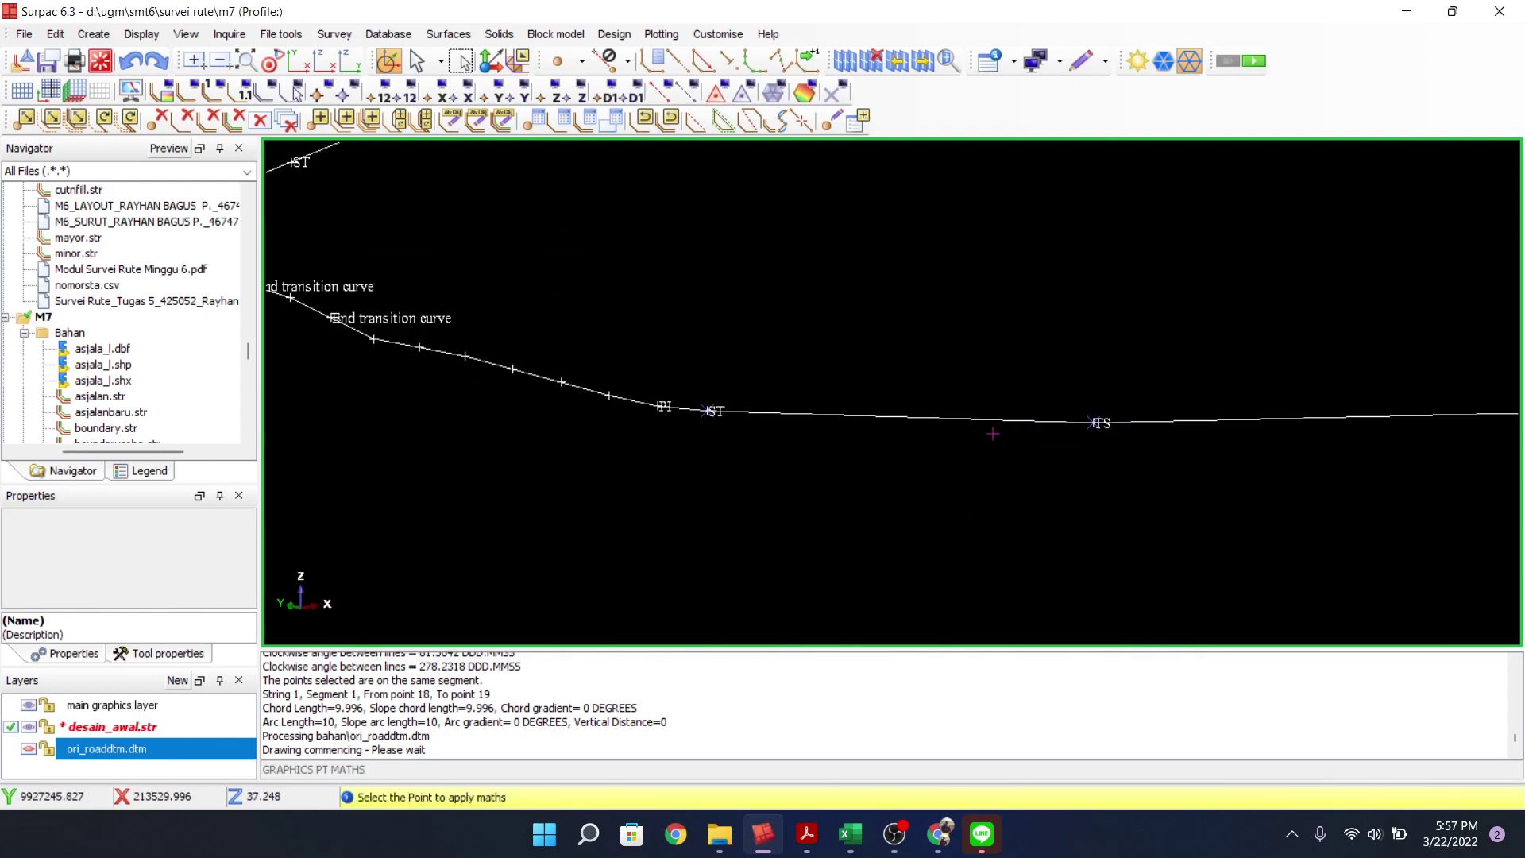
{"action": "left_click", "coordinate": [1095, 421]}
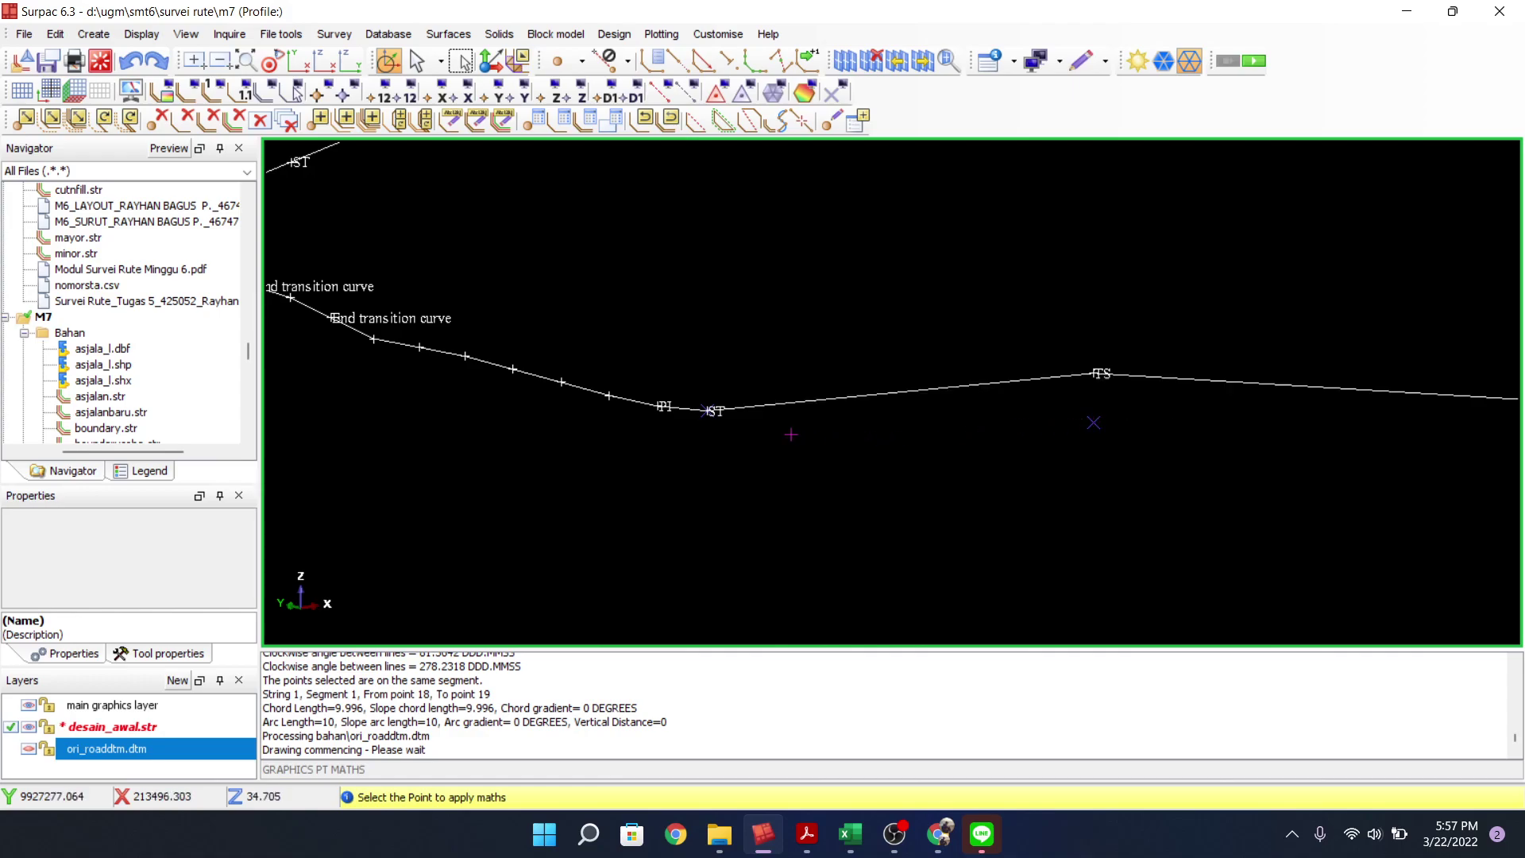
{"action": "left_click", "coordinate": [708, 411]}
{"action": "left_click", "coordinate": [659, 406]}
{"action": "left_click", "coordinate": [610, 395]}
{"action": "left_click", "coordinate": [561, 382]}
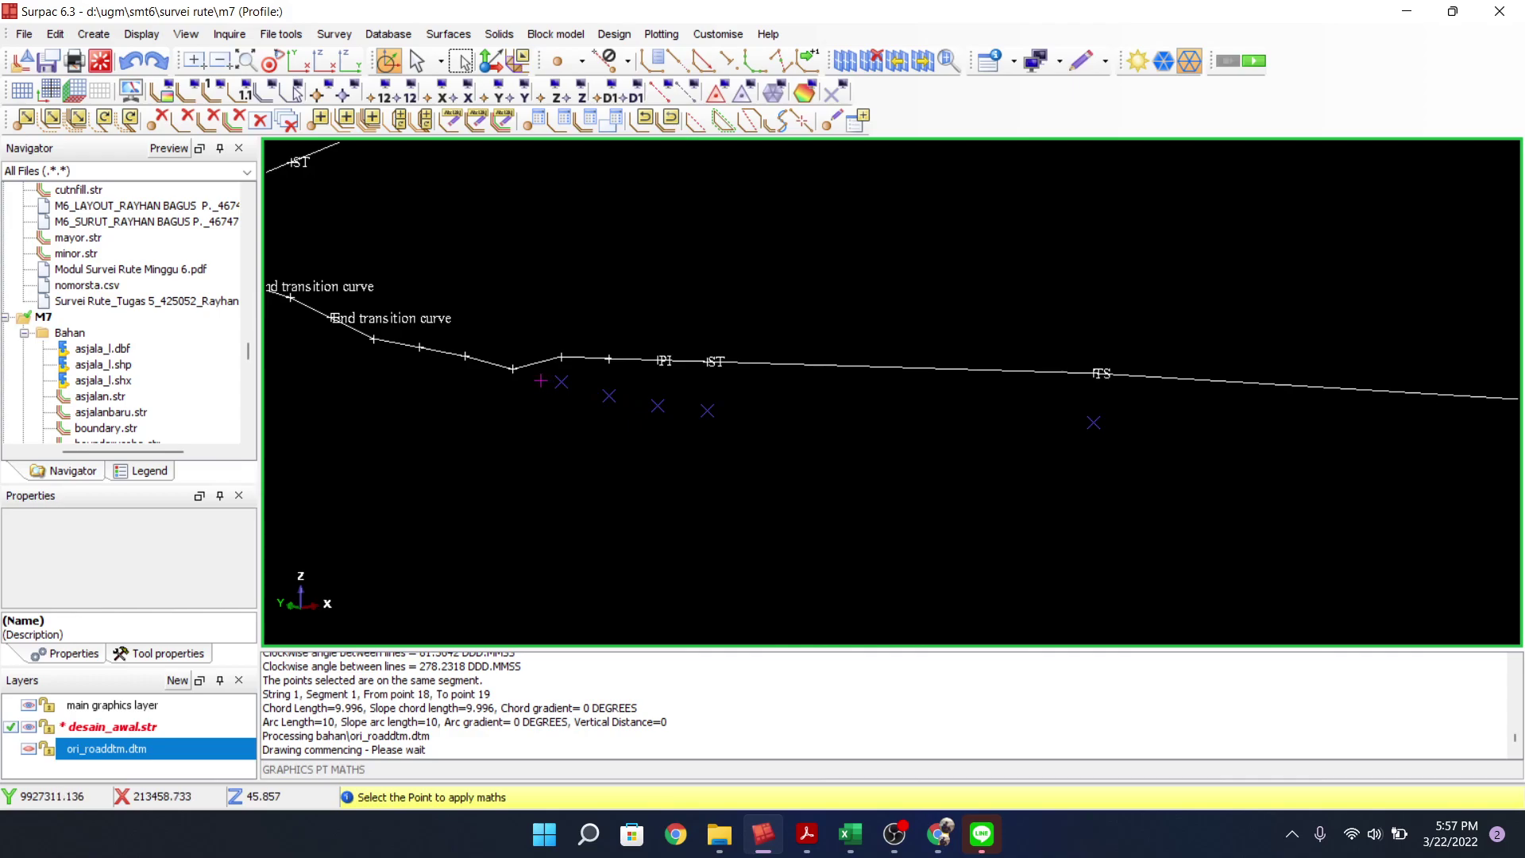
{"action": "left_click", "coordinate": [514, 366]}
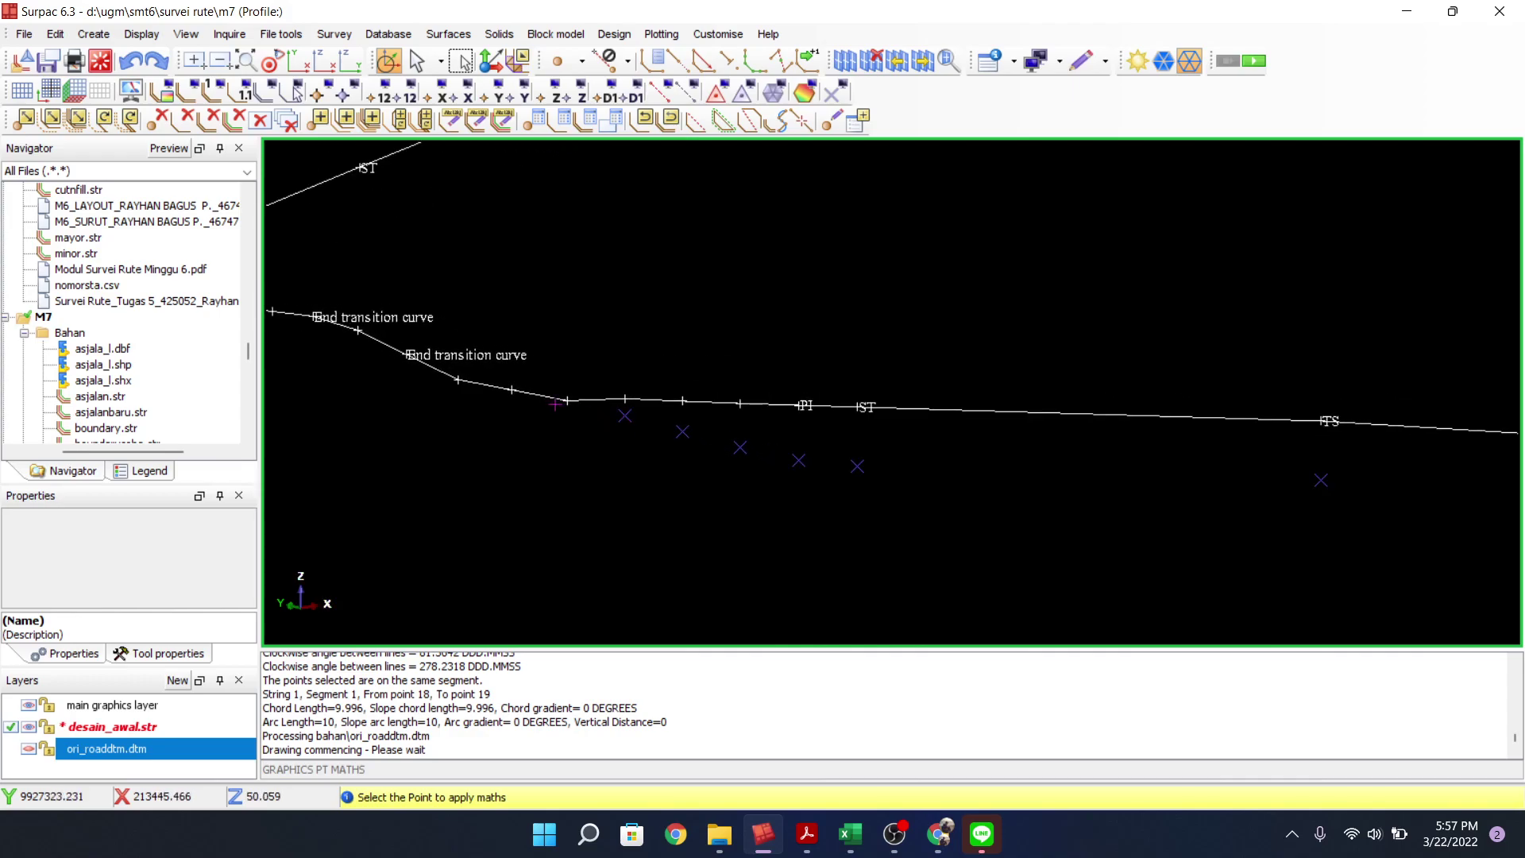
{"action": "left_click", "coordinate": [568, 400]}
{"action": "left_click", "coordinate": [512, 389]}
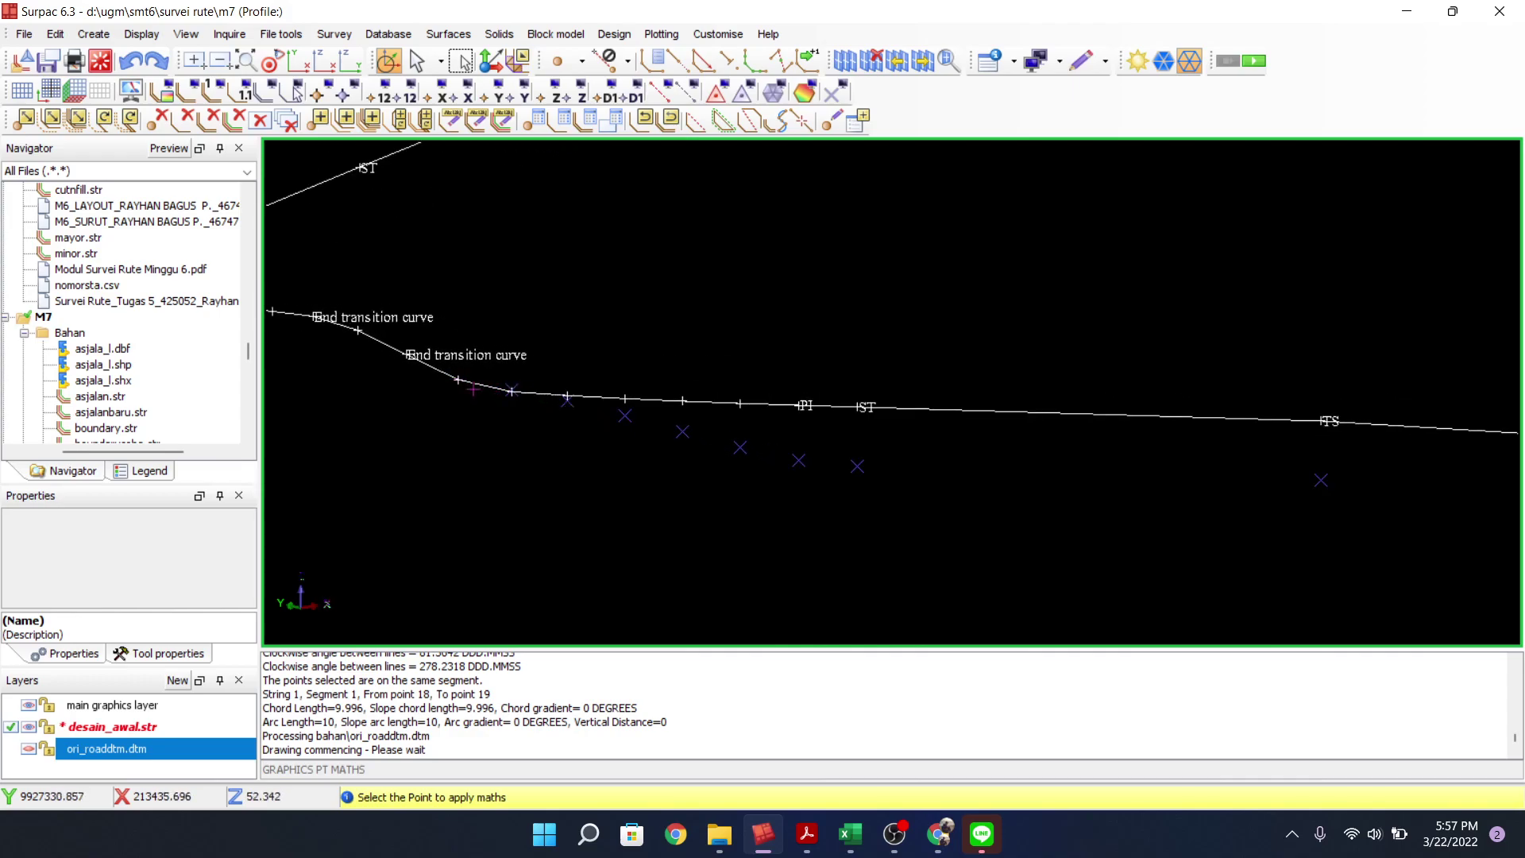
{"action": "left_click", "coordinate": [457, 380]}
{"action": "left_click", "coordinate": [357, 329]}
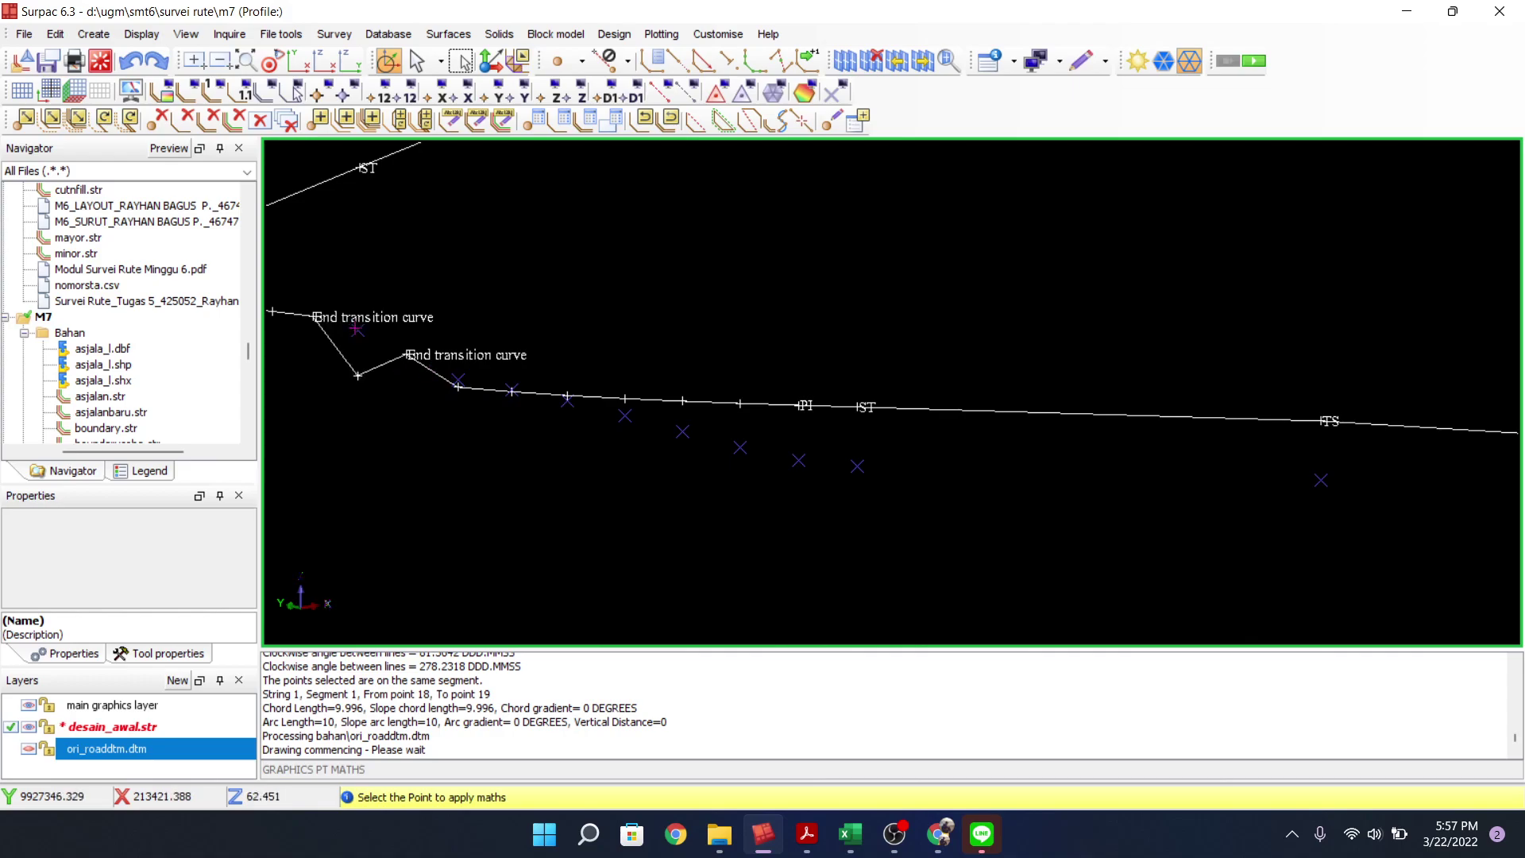
{"action": "left_click", "coordinate": [405, 353]}
{"action": "scroll", "coordinate": [588, 406], "scroll_direction": "down", "scroll_amount": 1}
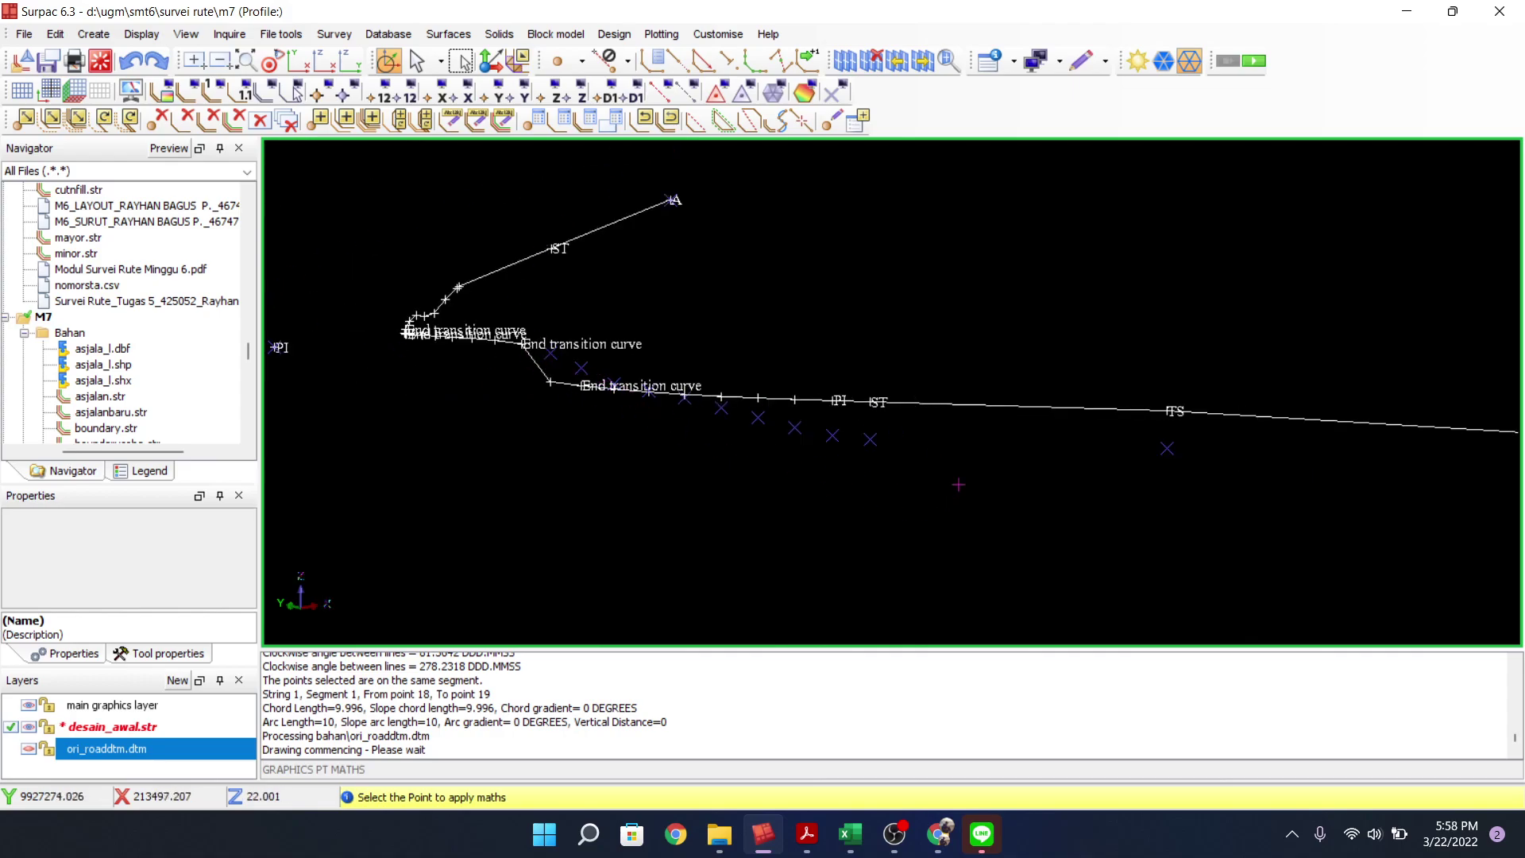
Inspect the Z values of two neighbouring centreline points near PI with Point Edit, leaving both unmodified
{"action": "left_click", "coordinate": [832, 121]}
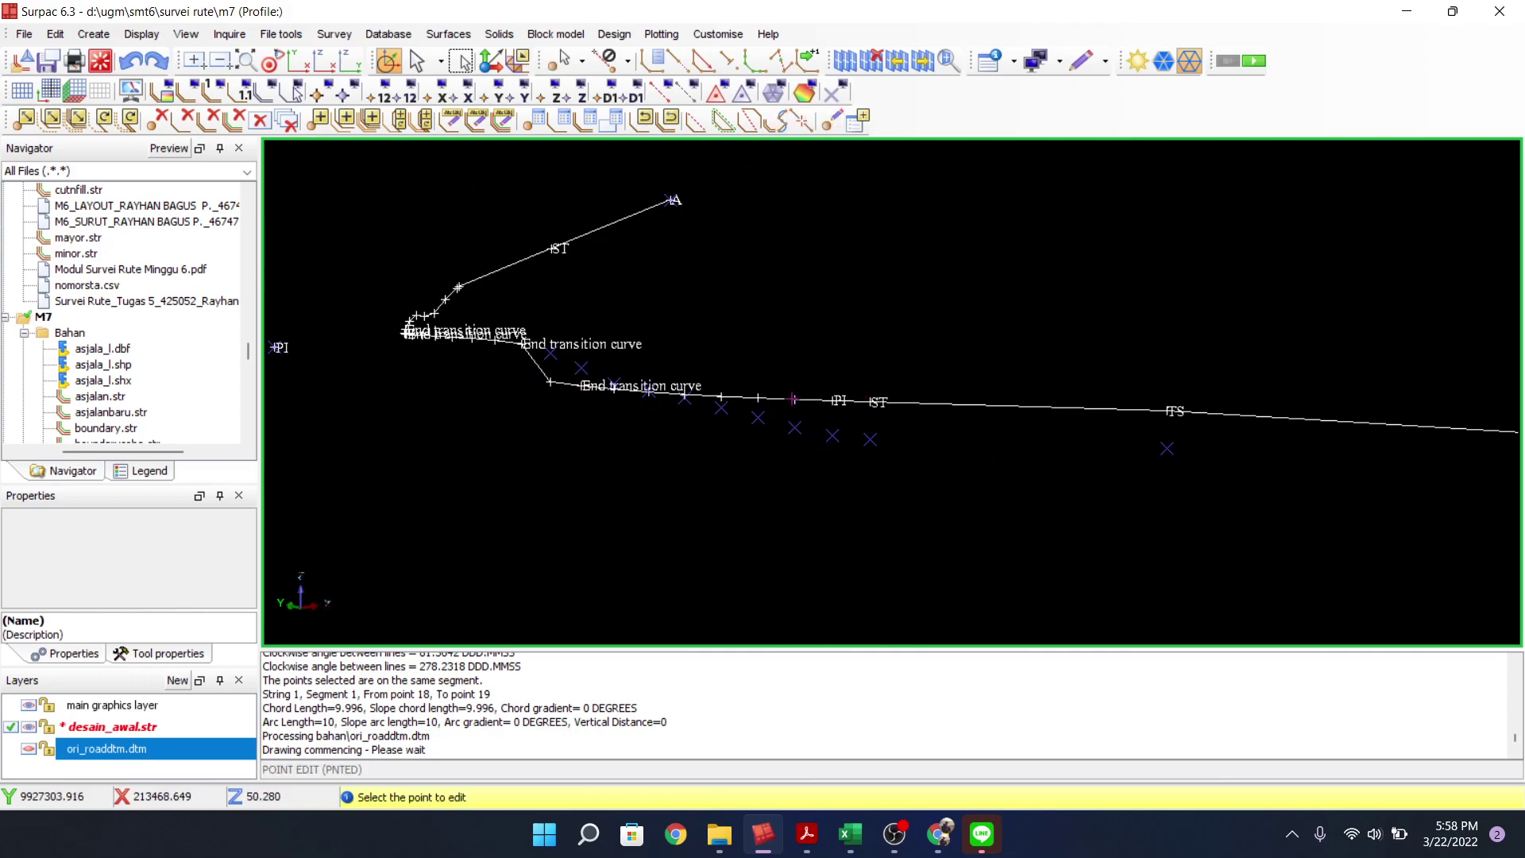
{"action": "left_click", "coordinate": [792, 399]}
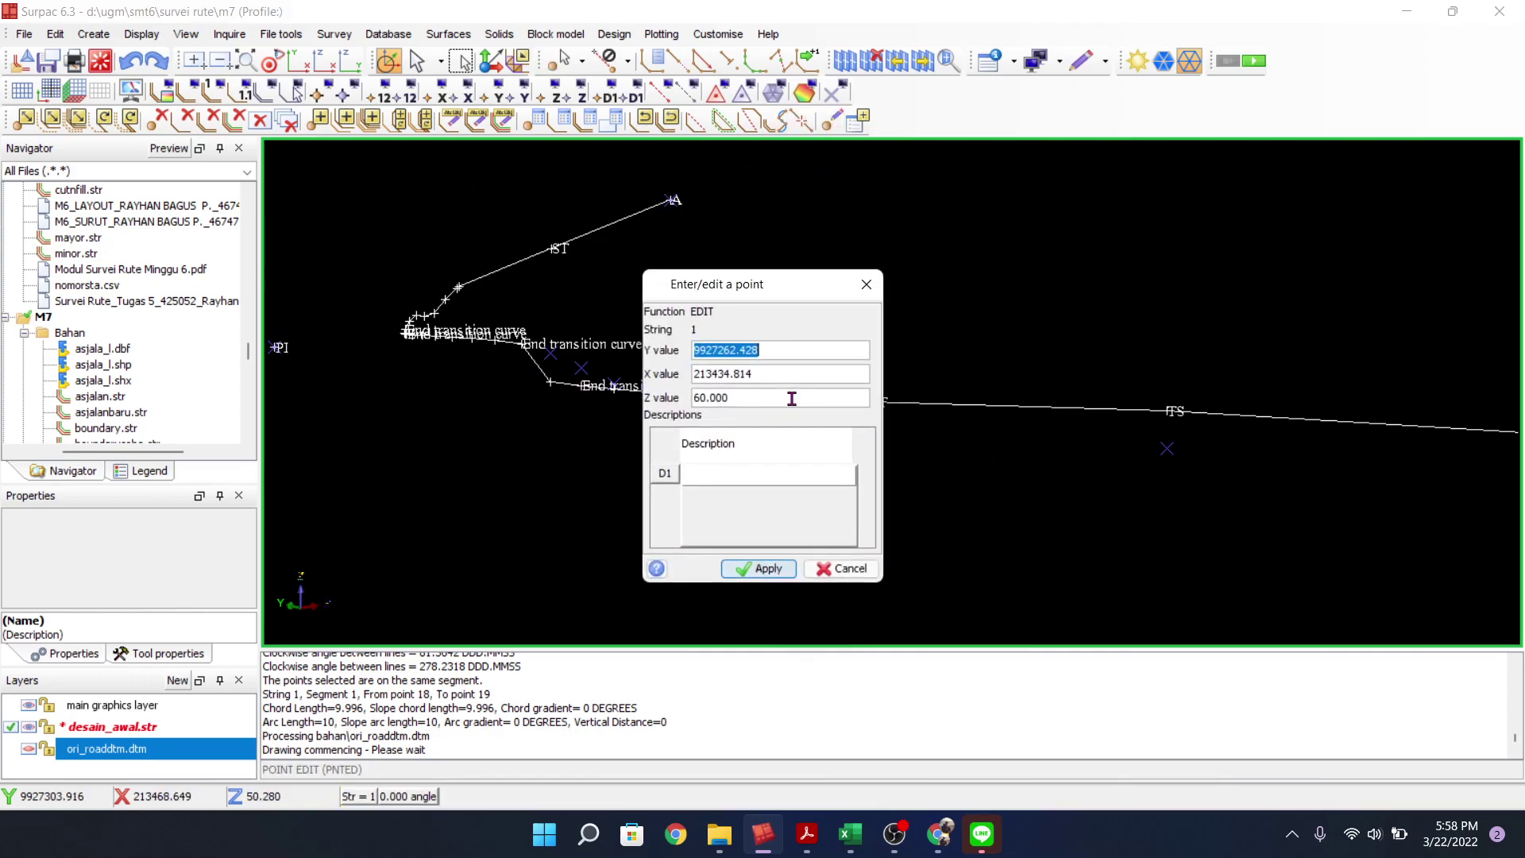
{"action": "left_click", "coordinate": [866, 286]}
{"action": "left_click", "coordinate": [760, 395]}
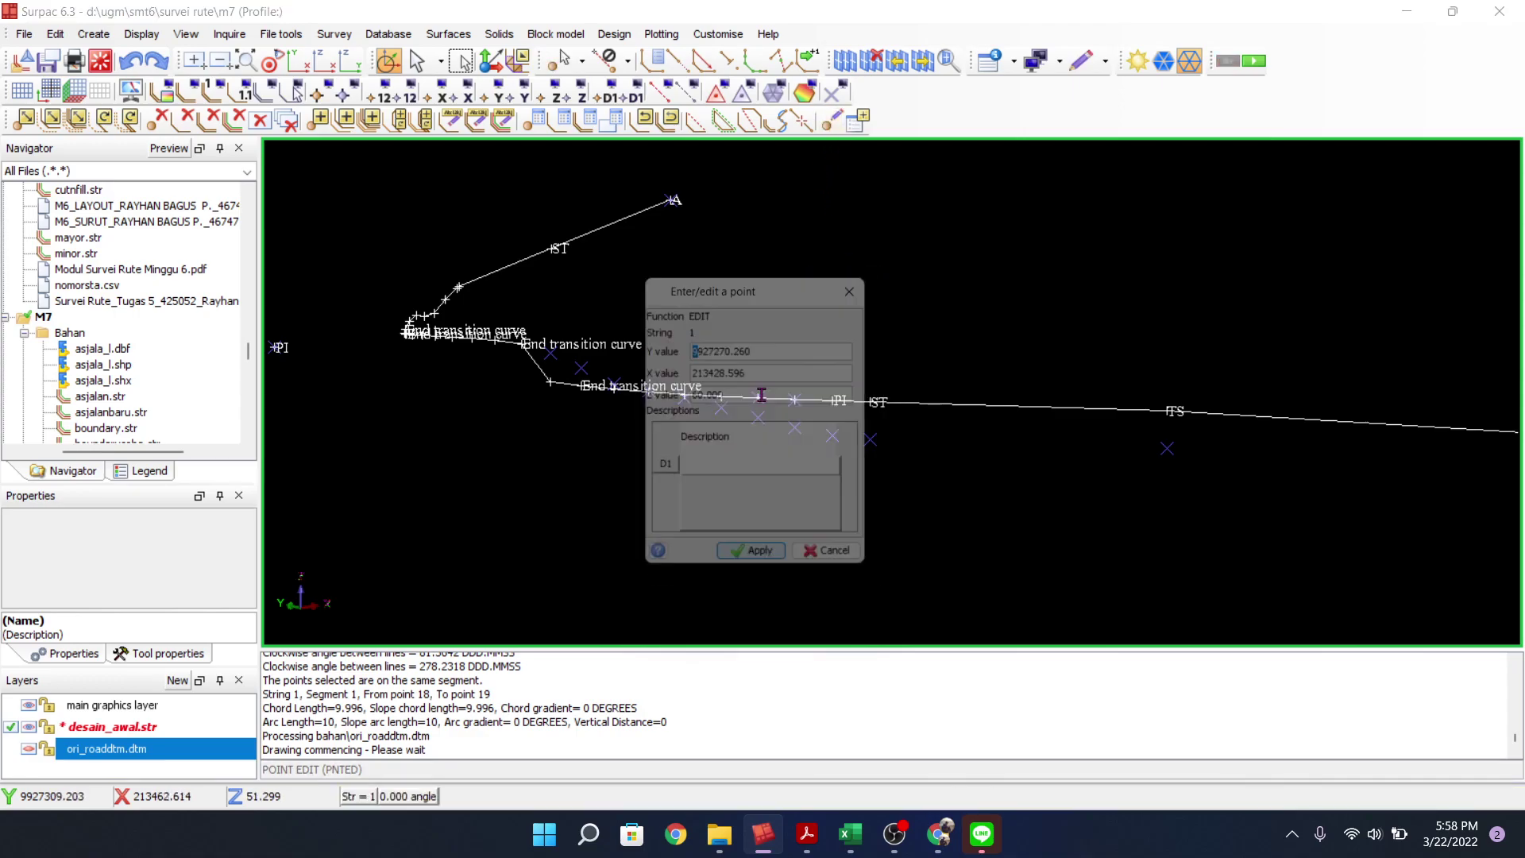
{"action": "left_click", "coordinate": [867, 286]}
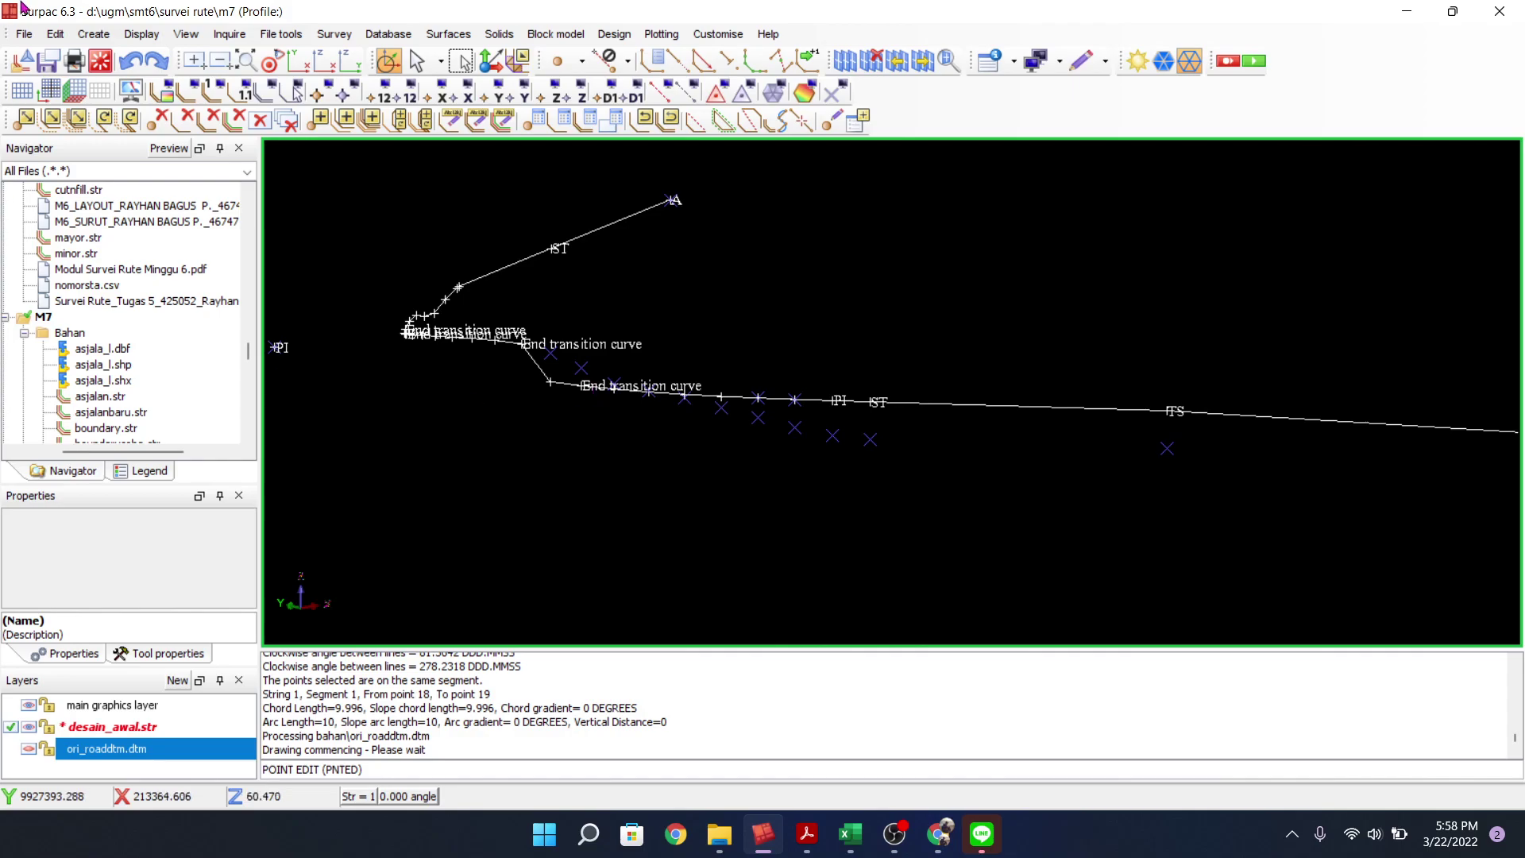
Reset the graphics workspace without saving changes and open asjalan.str from the Bahan folder
{"action": "left_click", "coordinate": [100, 61]}
{"action": "left_click", "coordinate": [751, 510]}
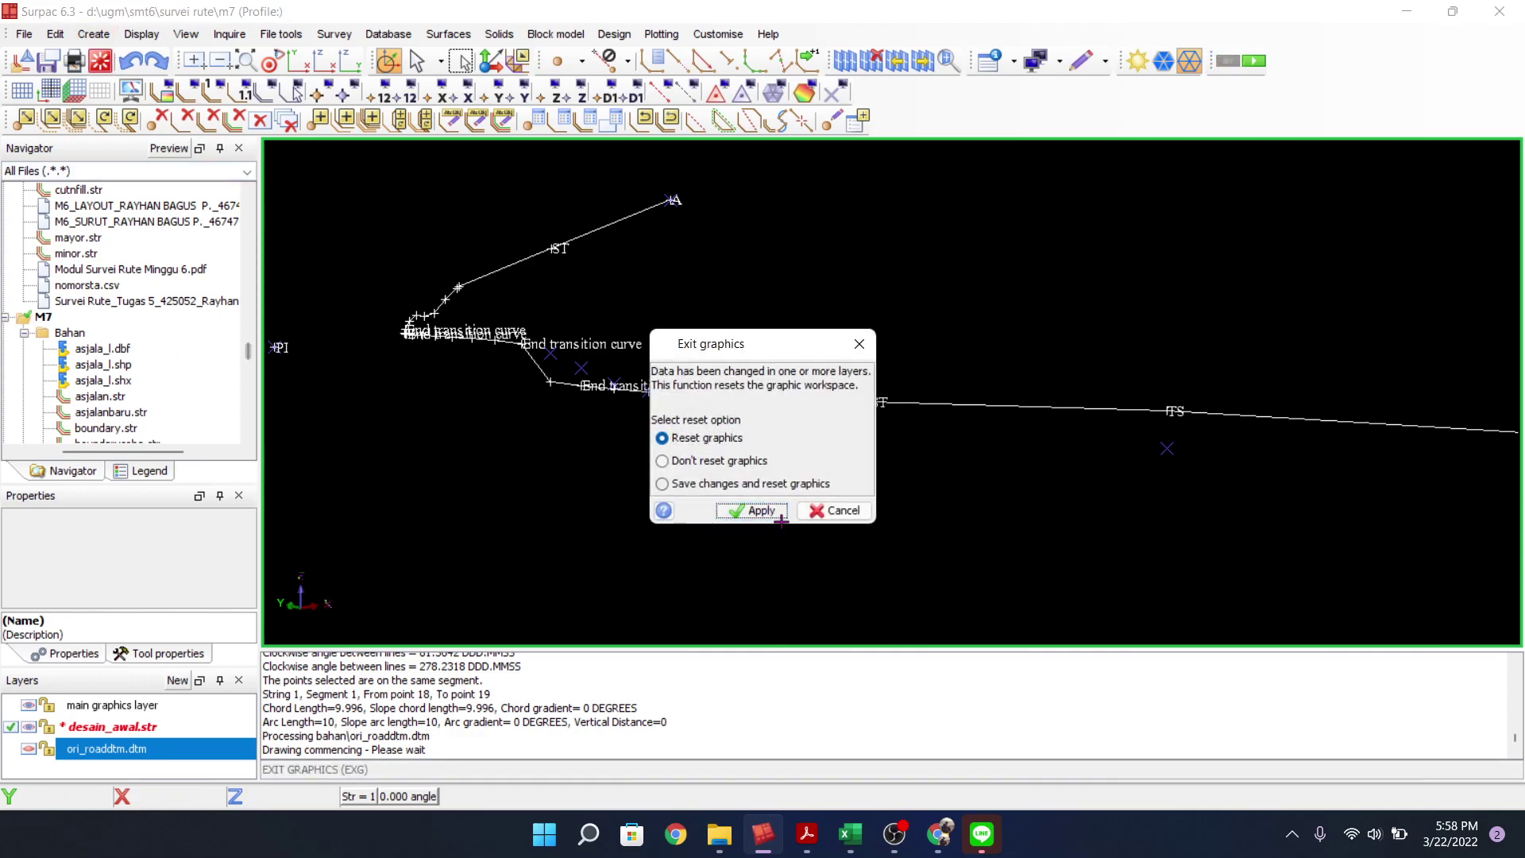
{"action": "scroll", "coordinate": [158, 401], "scroll_direction": "down", "scroll_amount": 2}
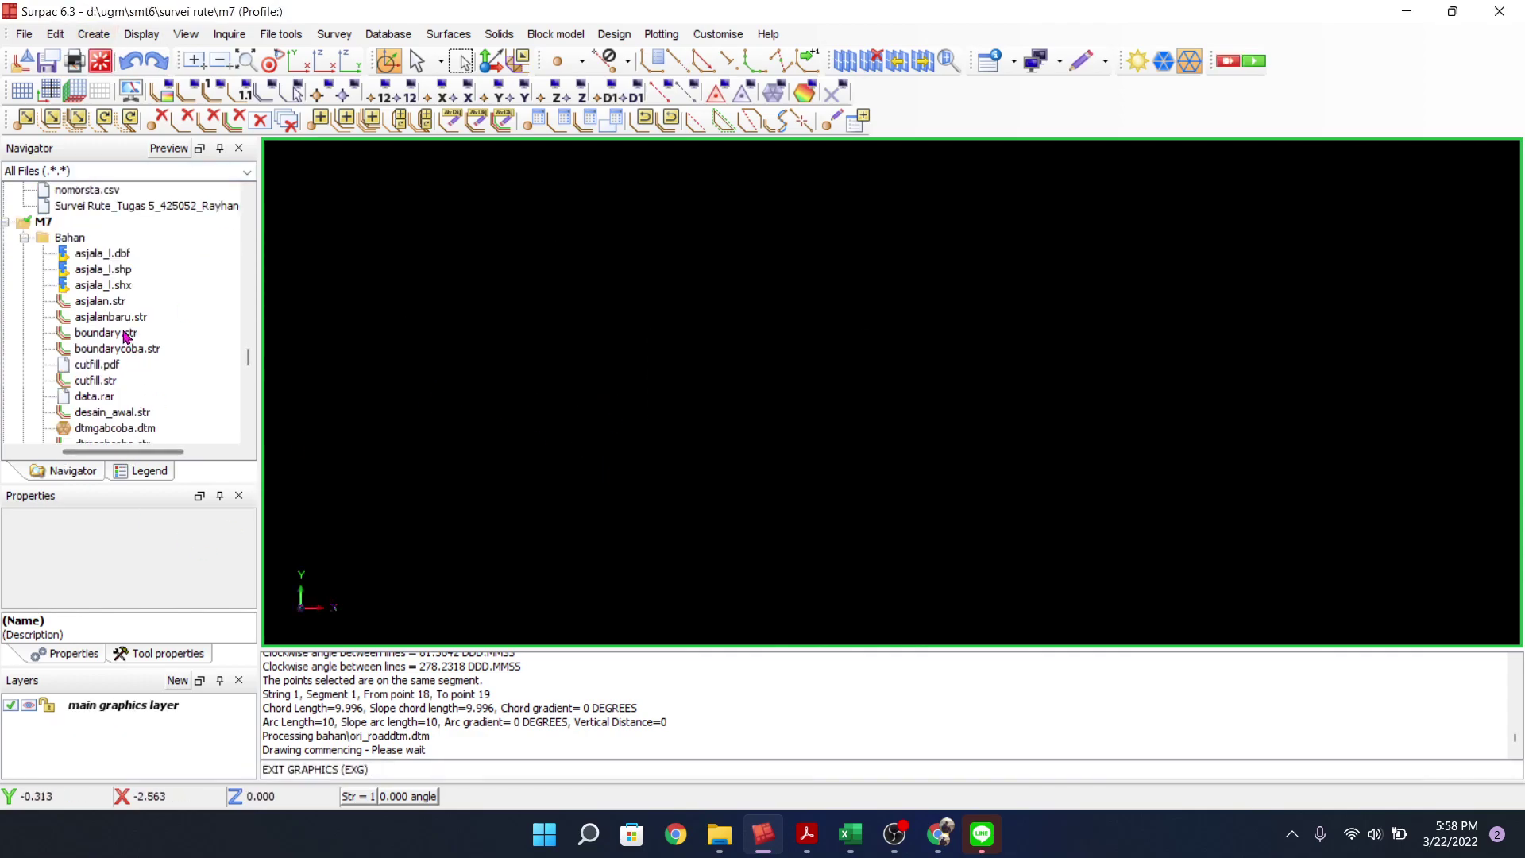
{"action": "left_click", "coordinate": [96, 302]}
{"action": "middle_click_drag", "start_coordinate": [741, 353], "coordinate": [749, 361]}
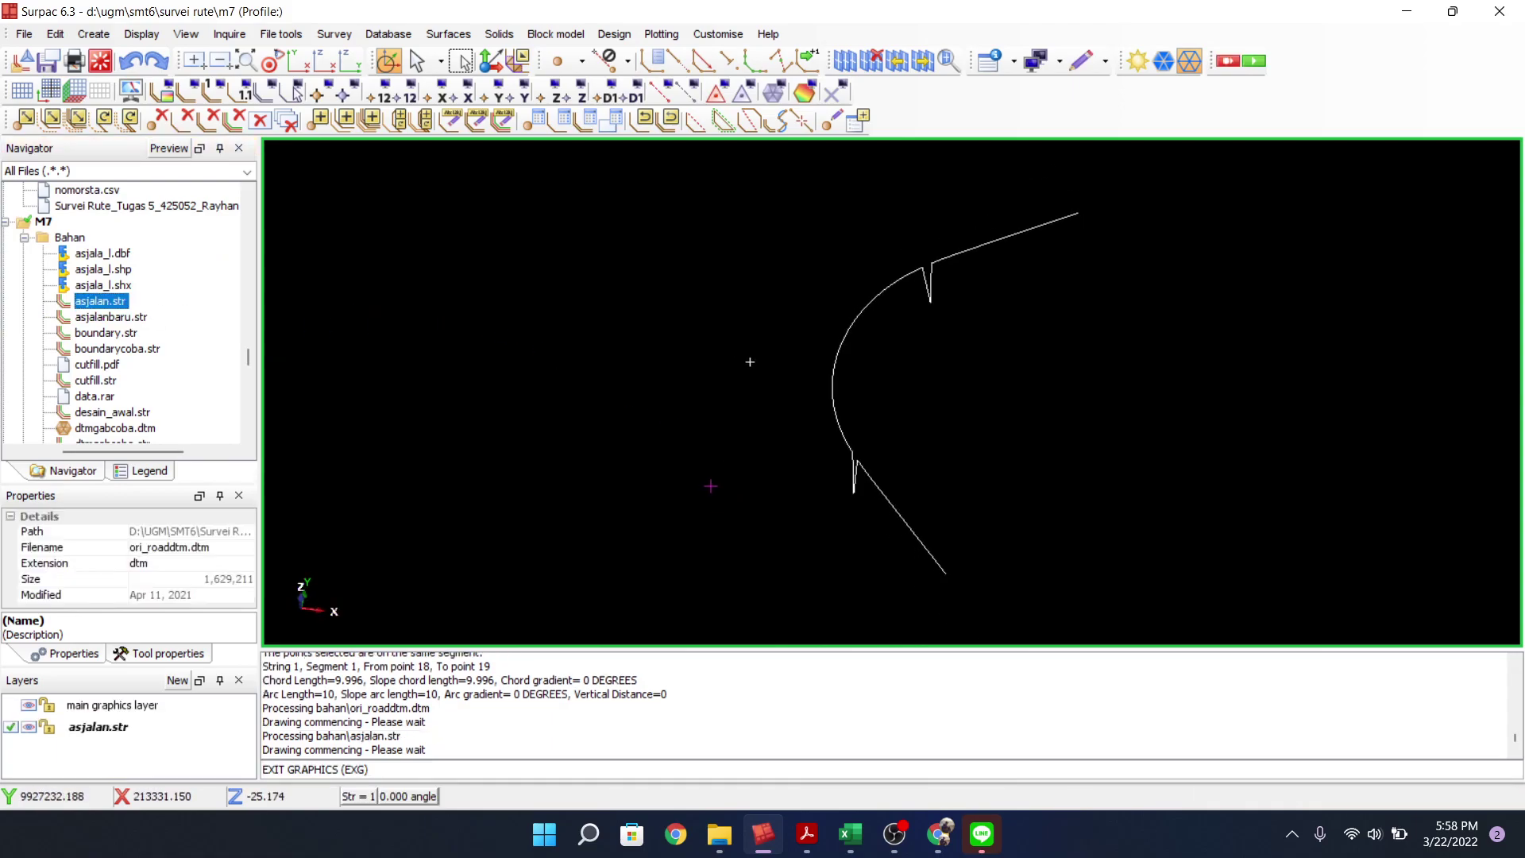
Replace the workspace contents with asjalanbaru.str from the Bahan folder and draw its point descriptions
{"action": "left_click", "coordinate": [100, 60]}
{"action": "left_click_drag", "start_coordinate": [125, 318], "coordinate": [582, 334]}
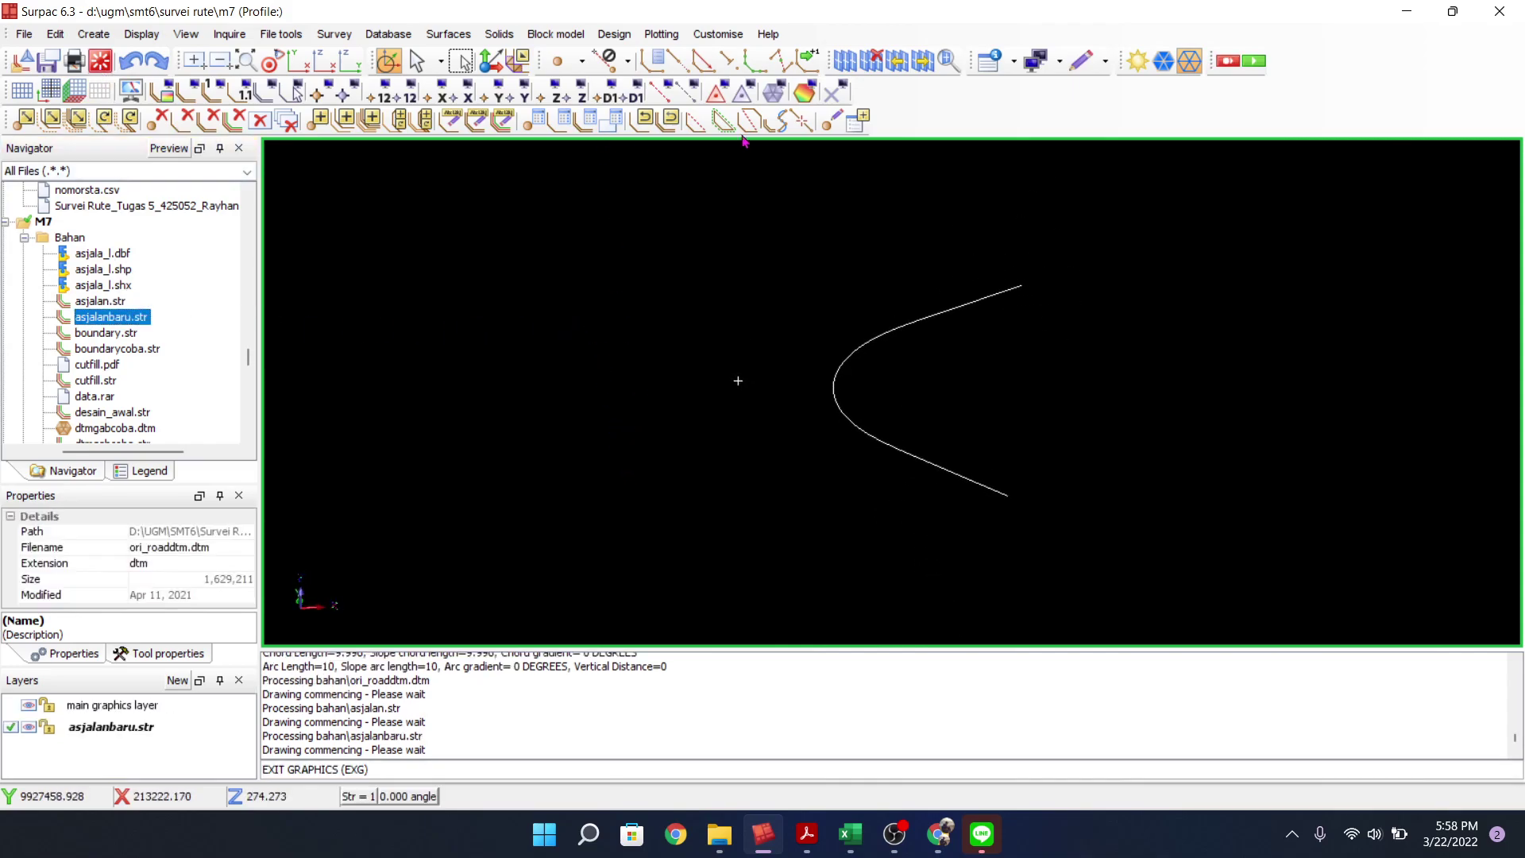
{"action": "left_click", "coordinate": [601, 98]}
{"action": "left_click", "coordinate": [832, 522]}
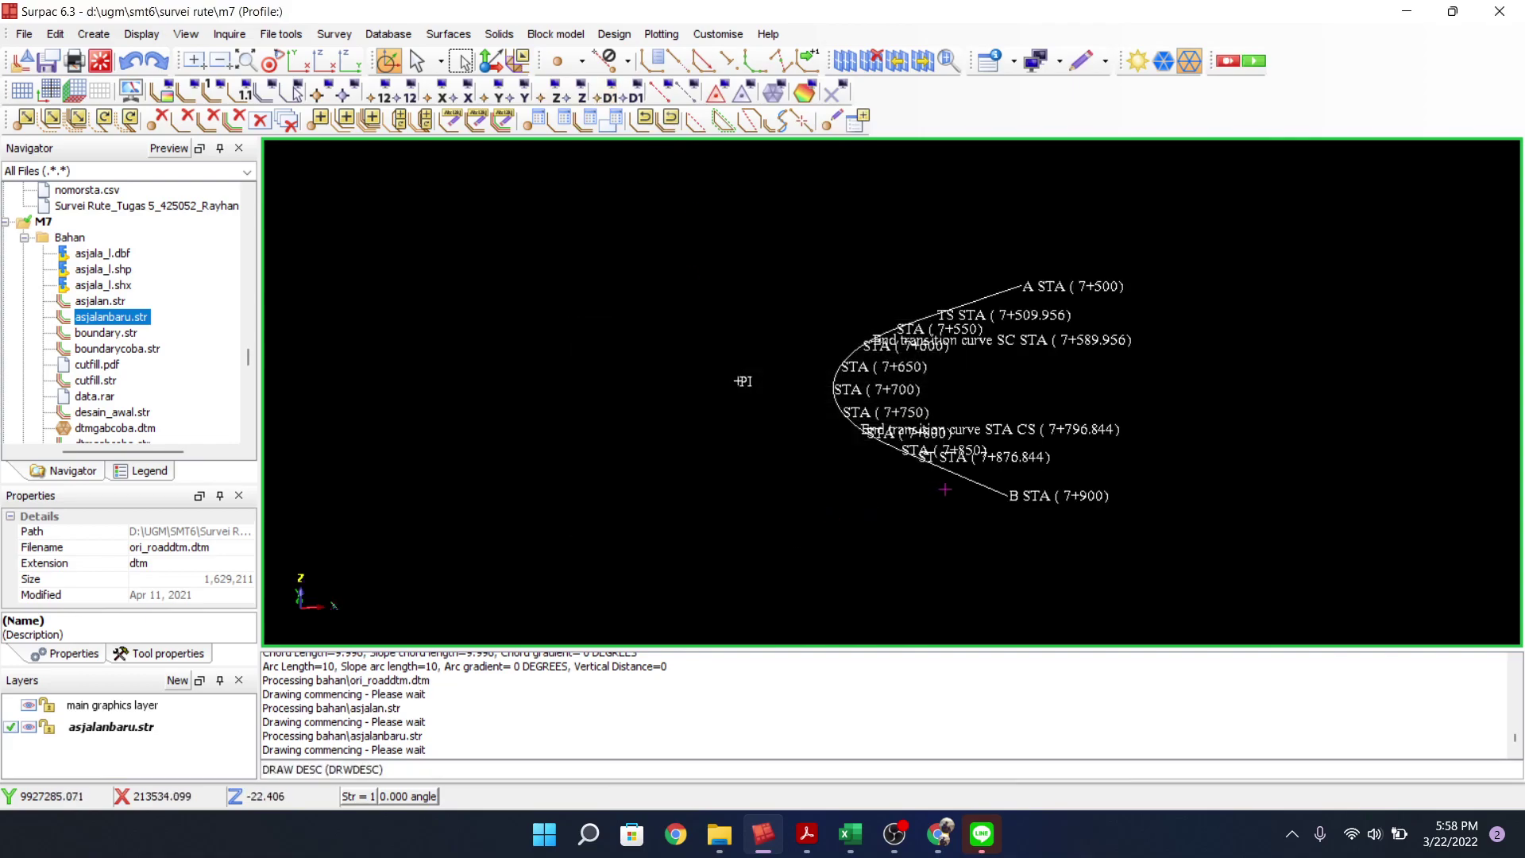
{"action": "scroll", "coordinate": [941, 490], "scroll_direction": "up", "scroll_amount": 3}
{"action": "middle_click_drag", "start_coordinate": [844, 417], "coordinate": [765, 444]}
{"action": "scroll", "coordinate": [715, 457], "scroll_direction": "down", "scroll_amount": 2}
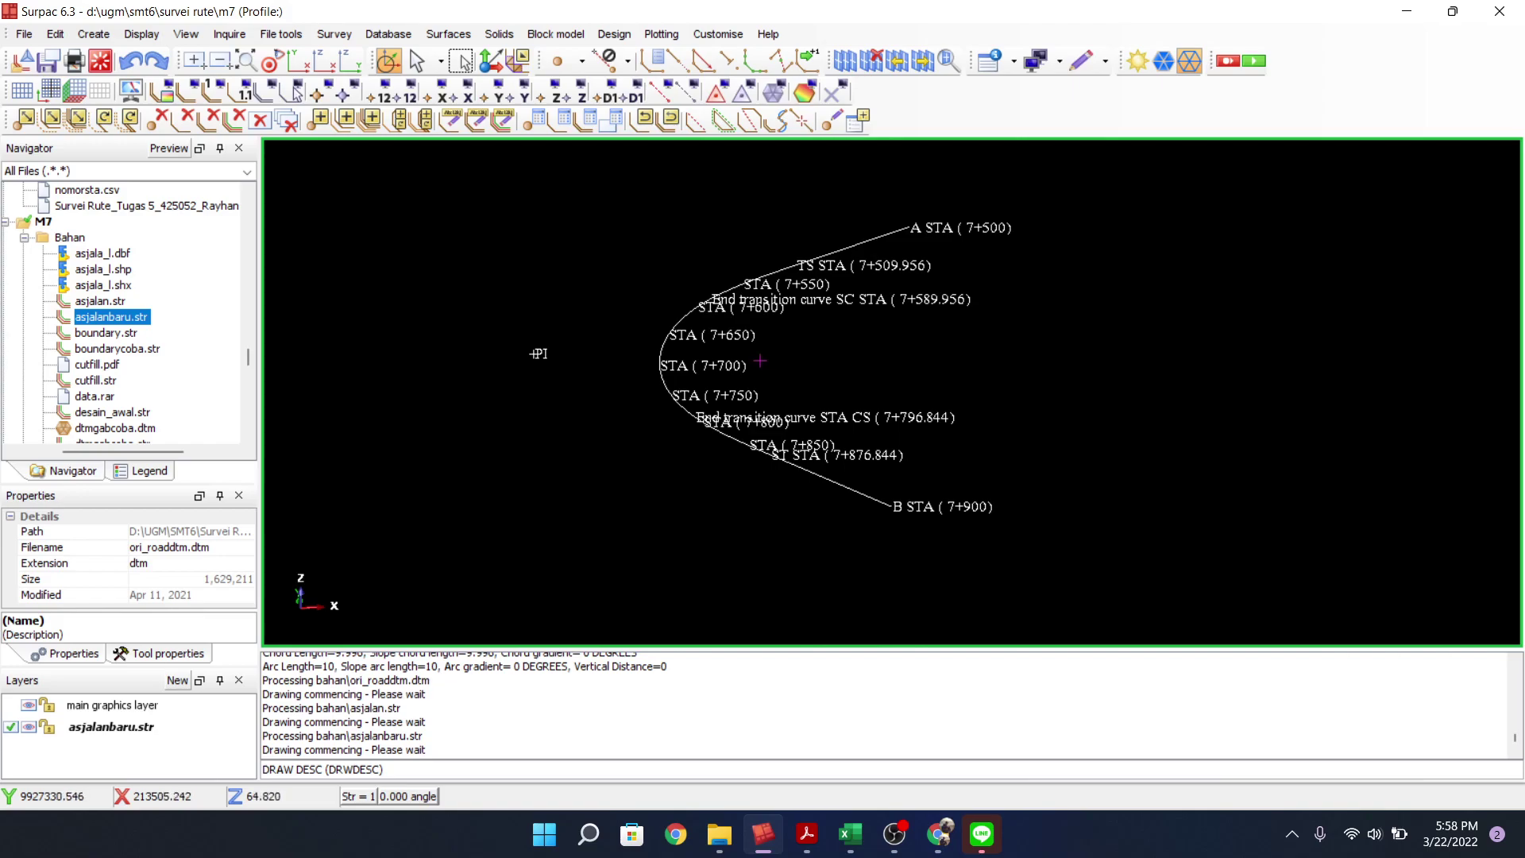
{"action": "scroll", "coordinate": [831, 359], "scroll_direction": "up", "scroll_amount": 2}
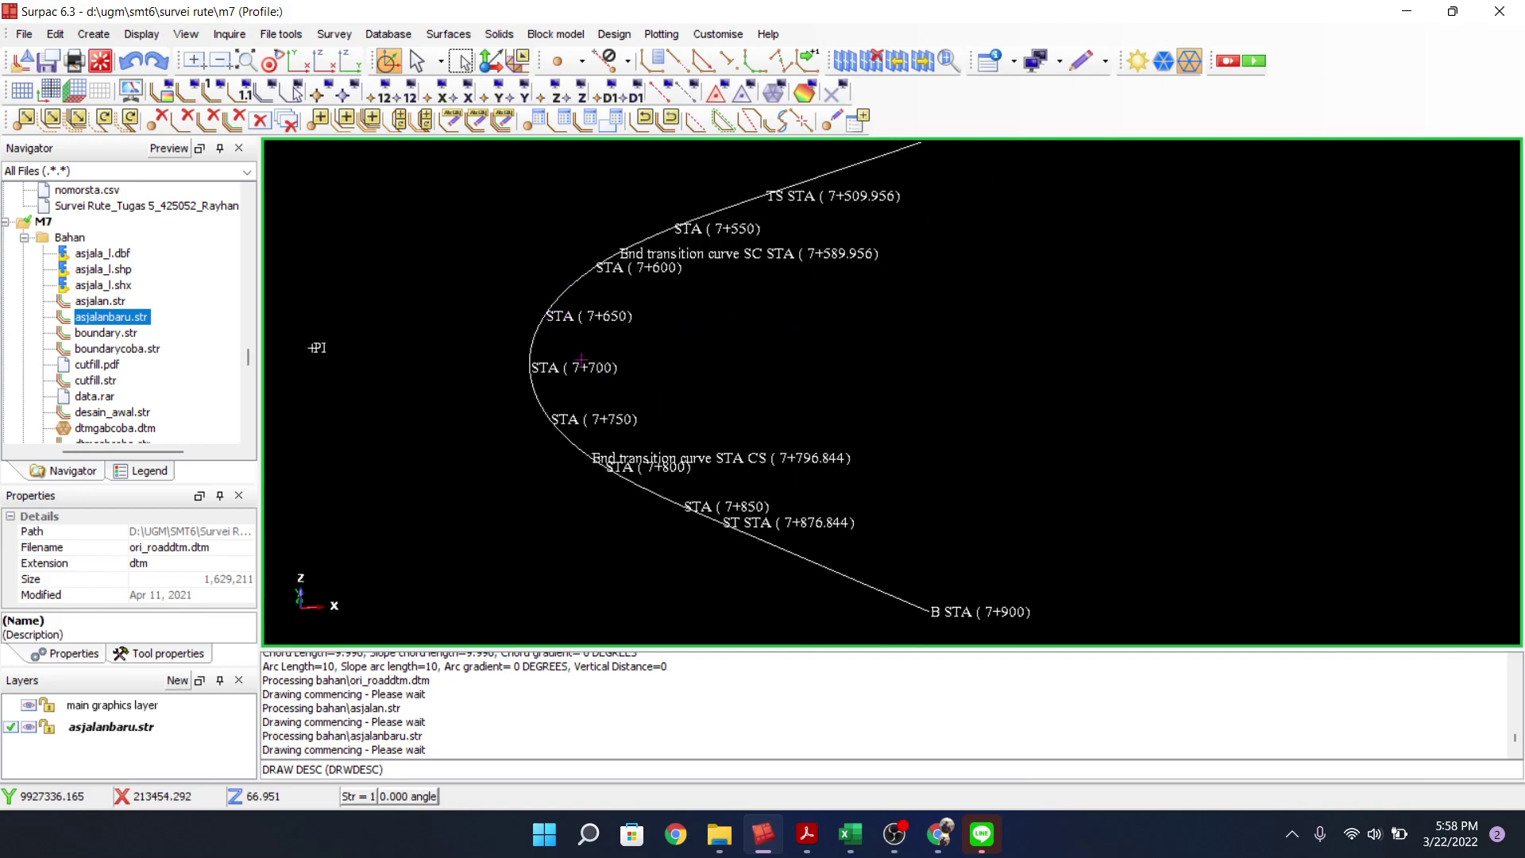
Switch to Excel to review the station and edge elevation table in hitungprakm7.xlsx, and return to Surpac
{"action": "left_click", "coordinate": [847, 833]}
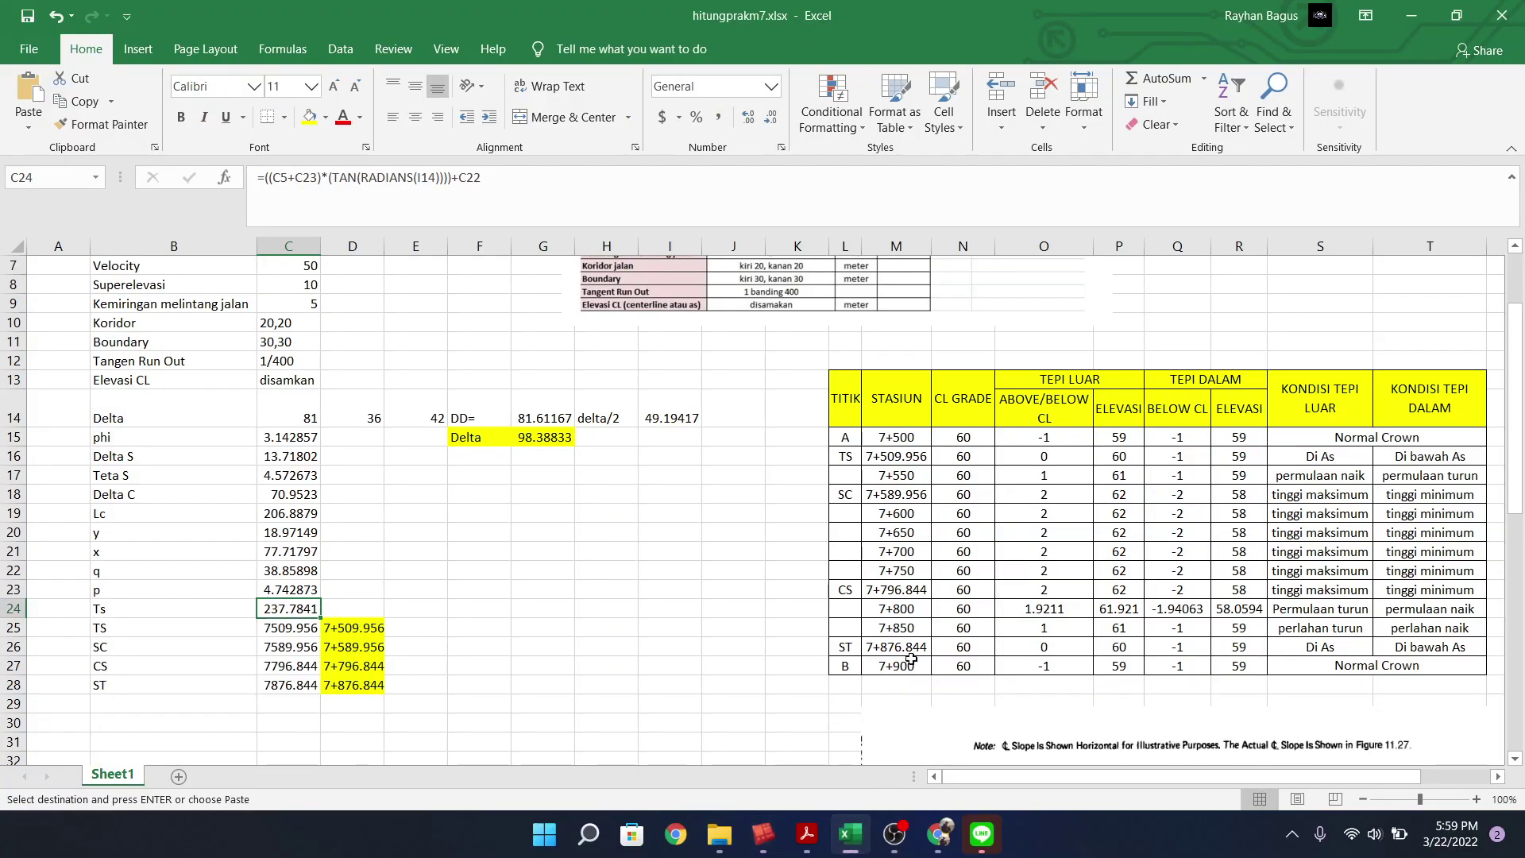
{"action": "mouse_move", "coordinate": [807, 835]}
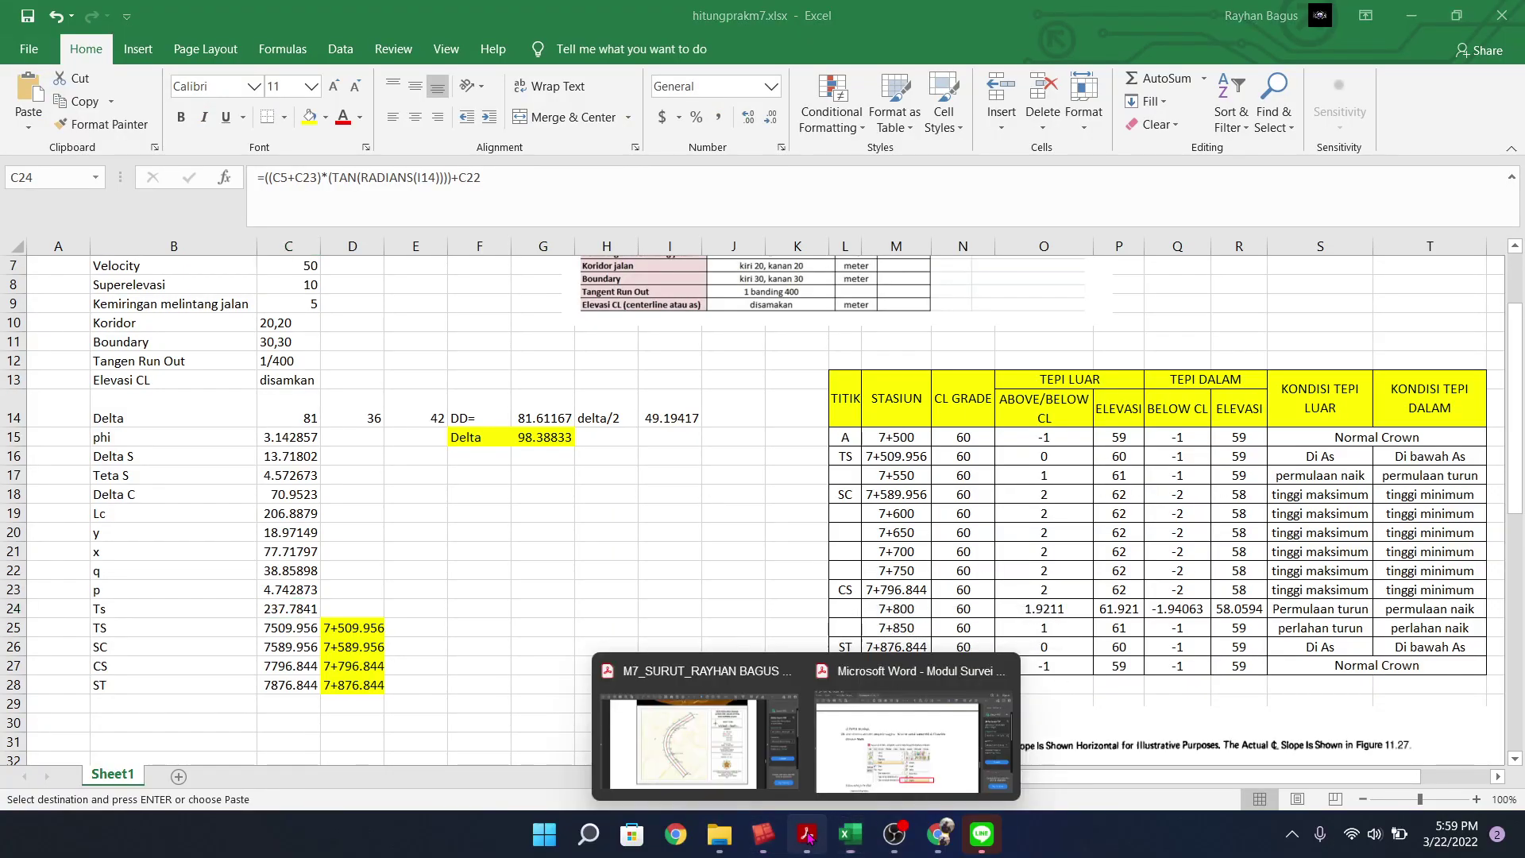
{"action": "left_click", "coordinate": [762, 833]}
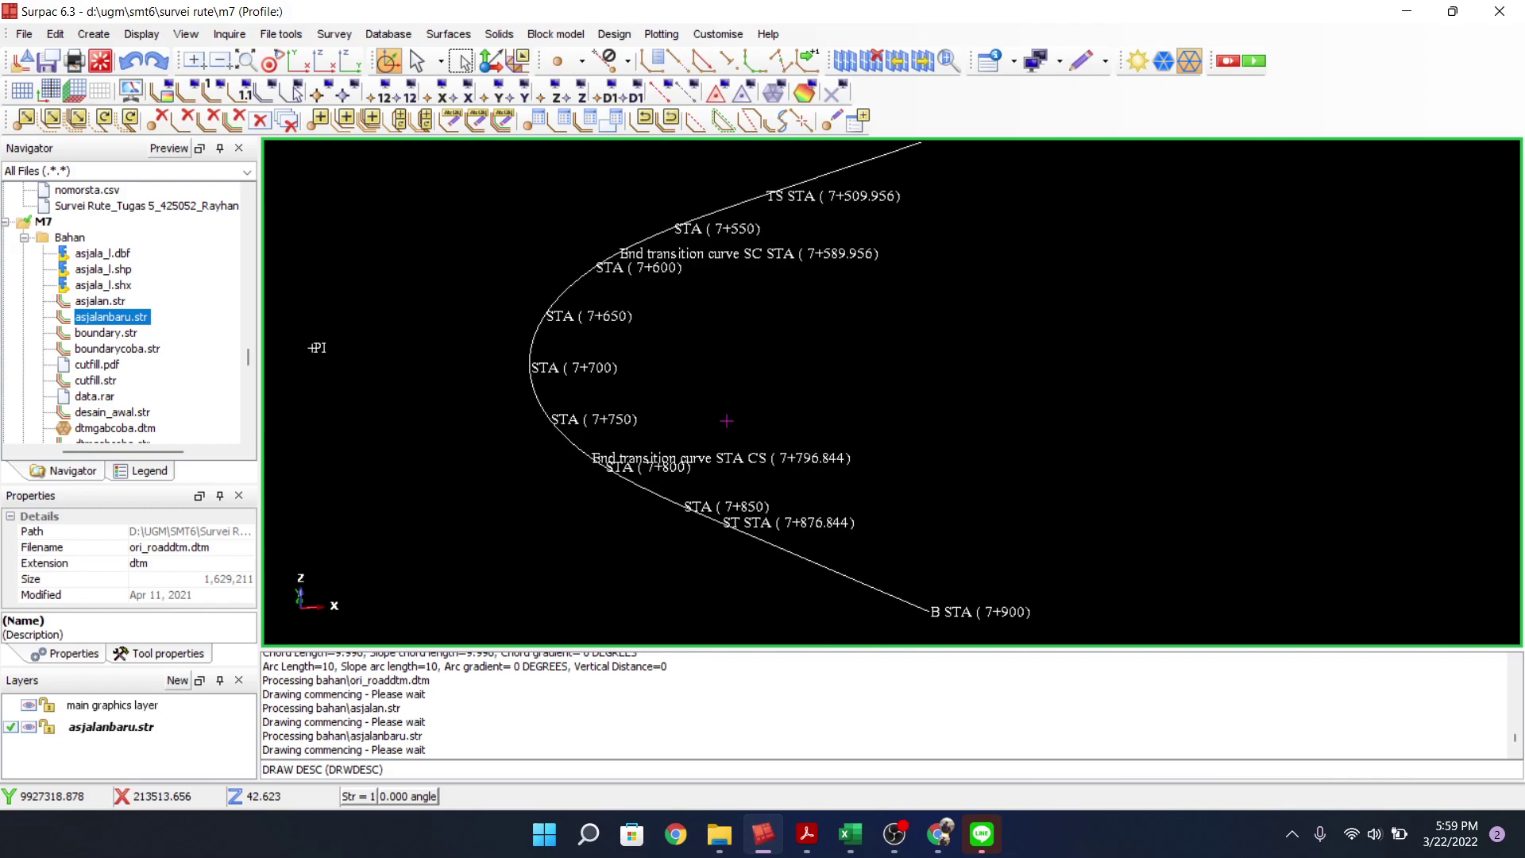
Create the road edges from the centreline between B STA 7+900 and A STA 7+500, offset 20 to each side
{"action": "scroll", "coordinate": [725, 420], "scroll_direction": "down", "scroll_amount": 2}
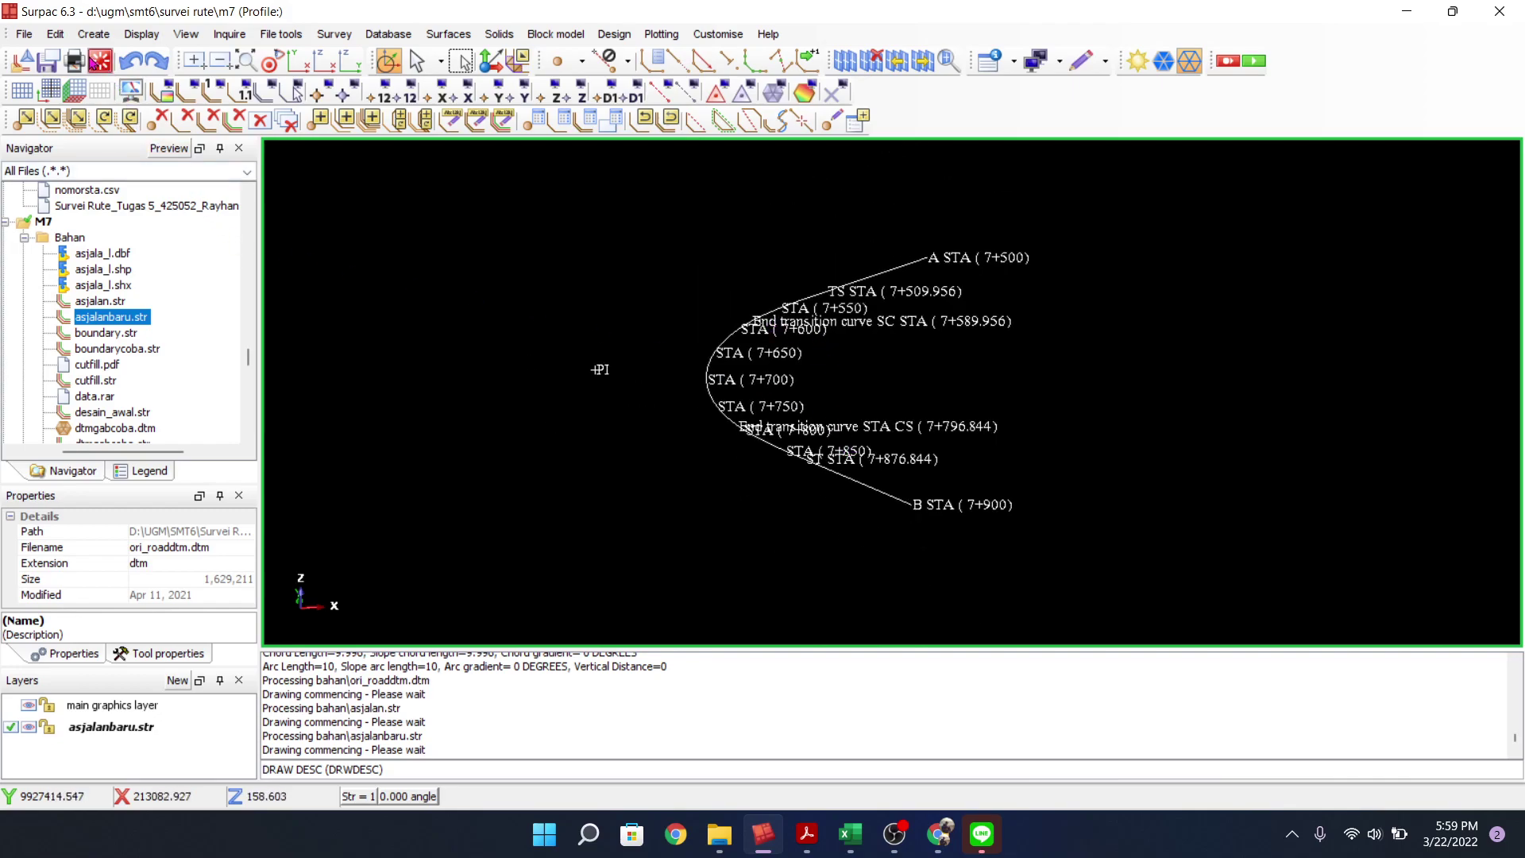
{"action": "left_click", "coordinate": [93, 34]}
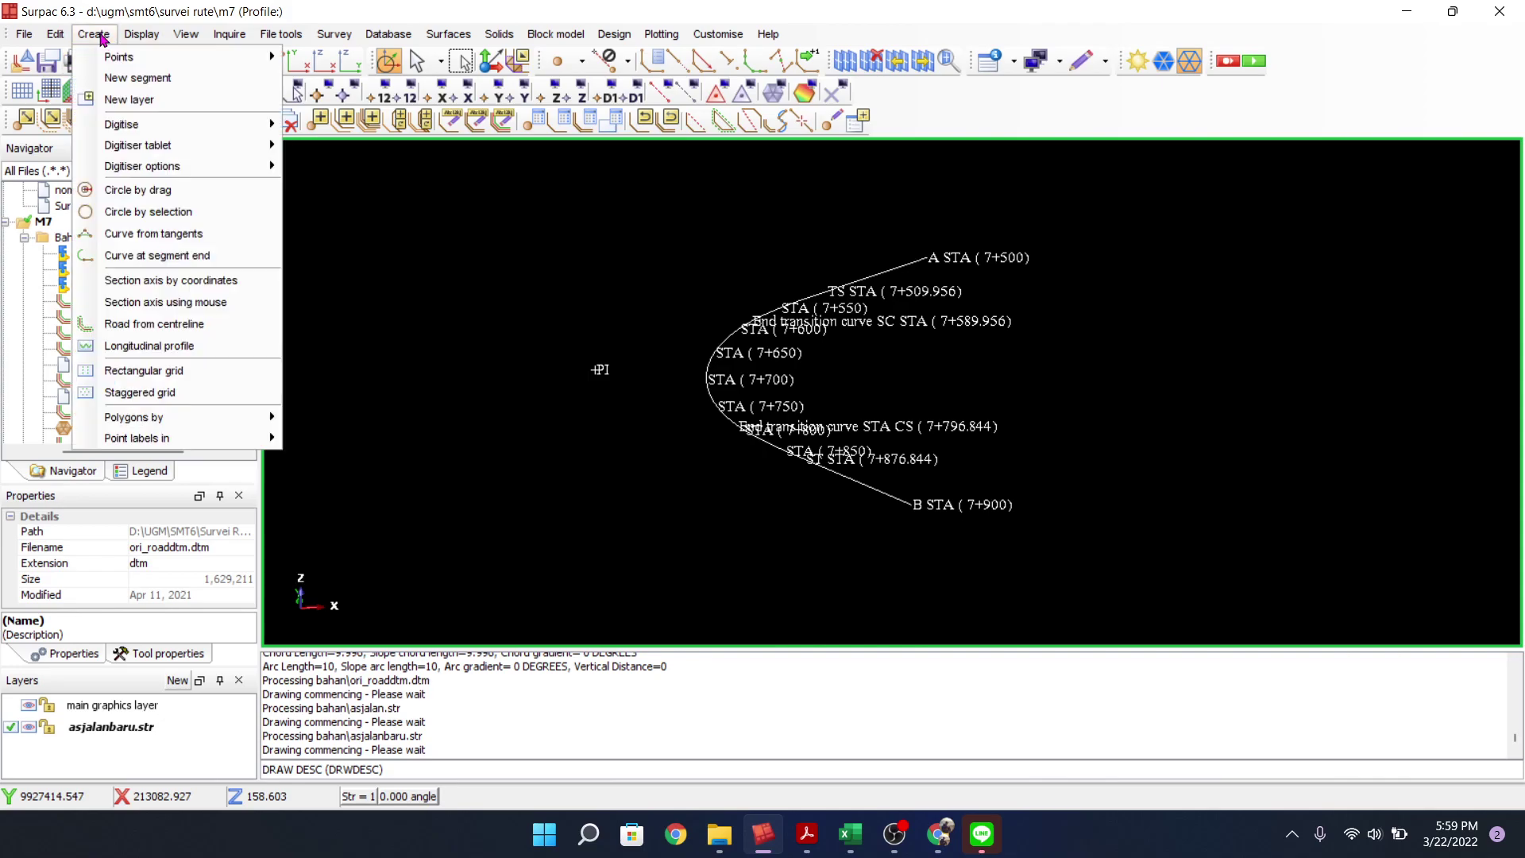
{"action": "mouse_move", "coordinate": [131, 64]}
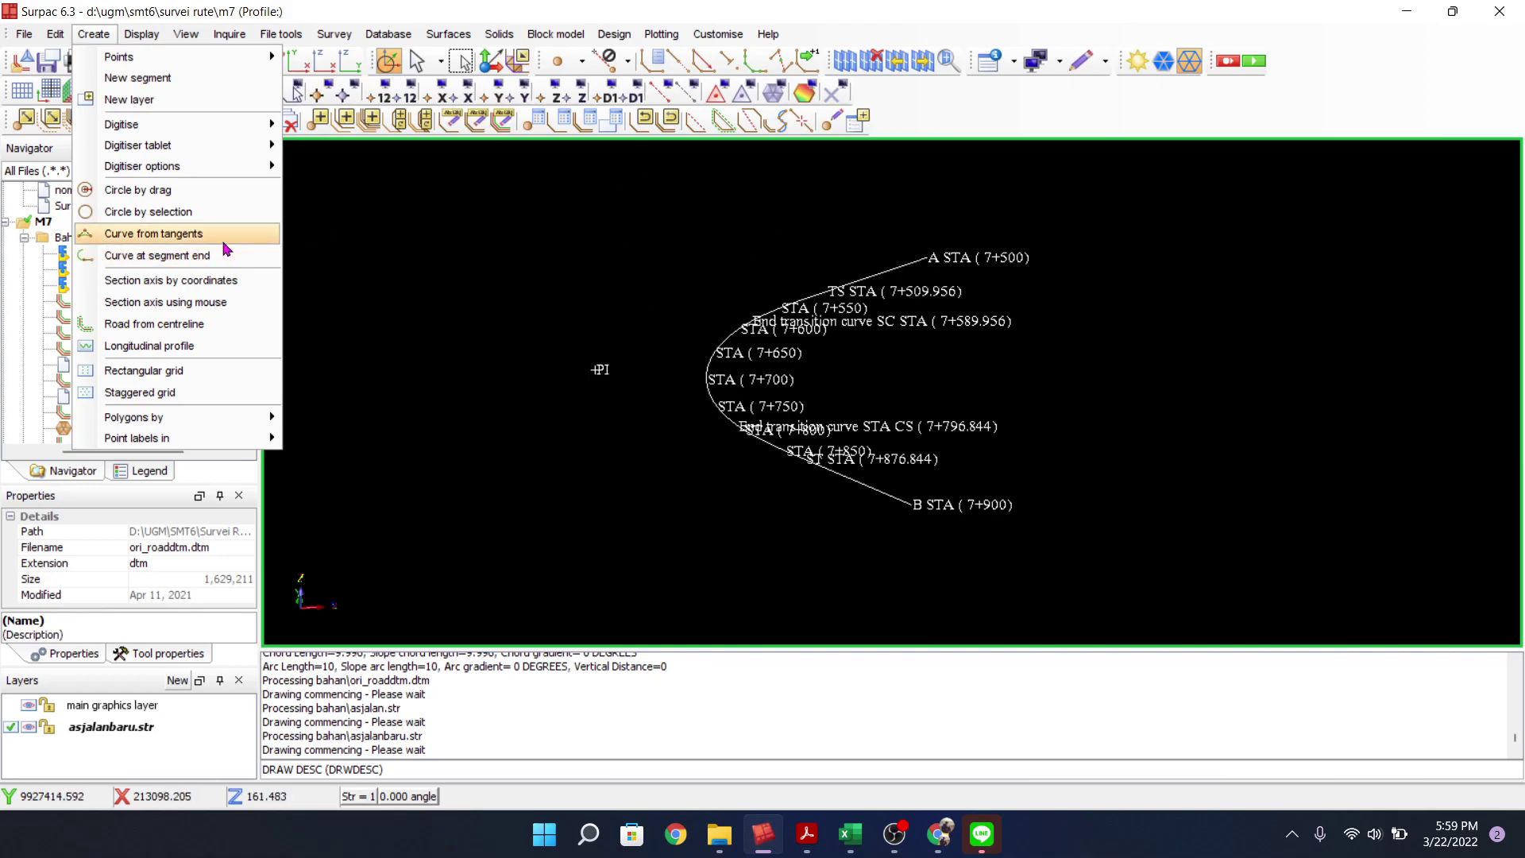
{"action": "left_click", "coordinate": [181, 323]}
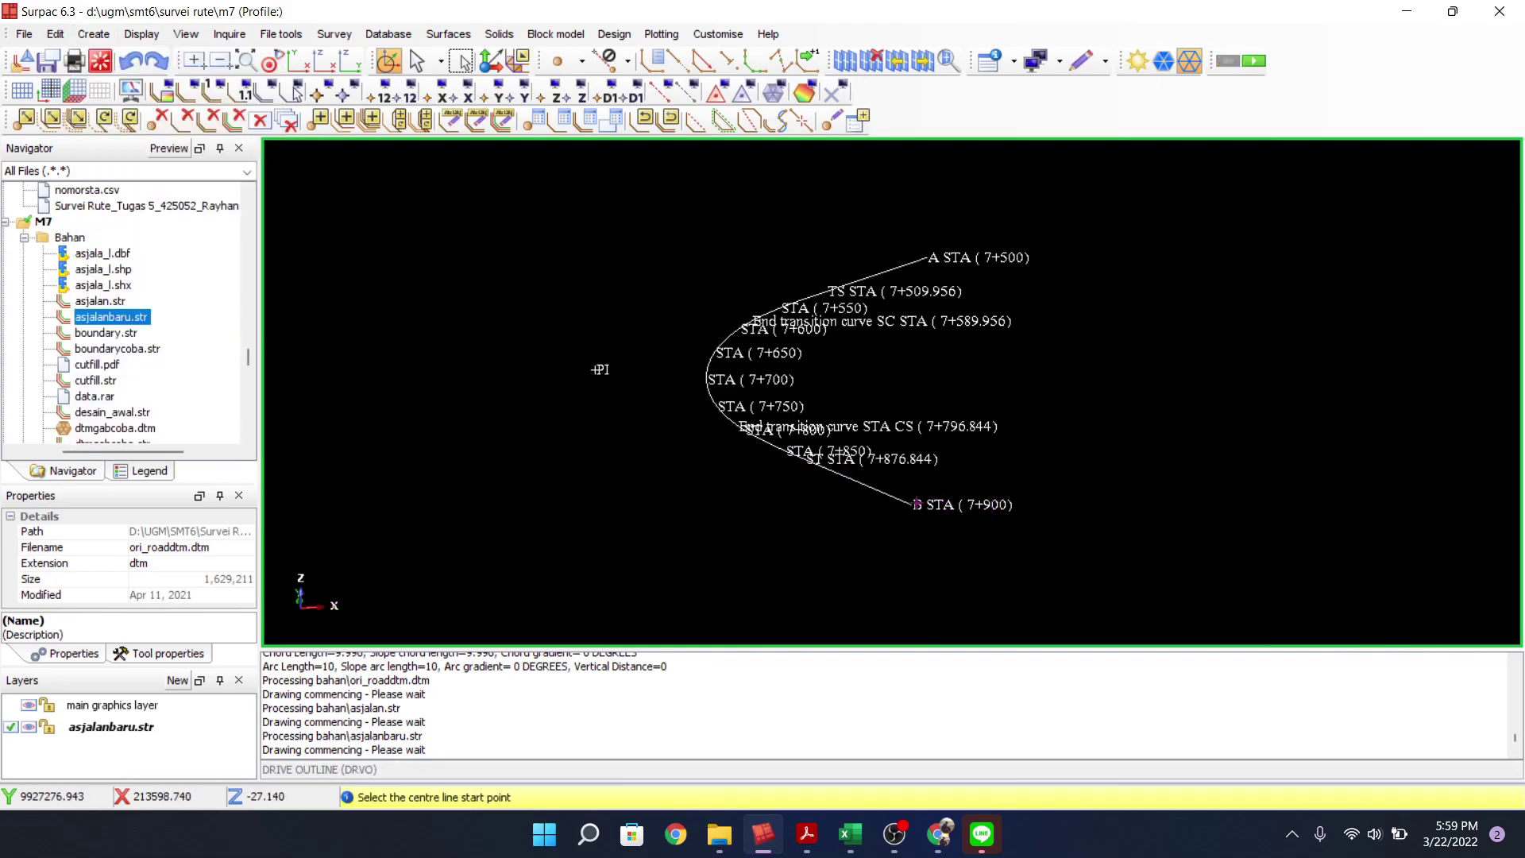
{"action": "left_click", "coordinate": [916, 503]}
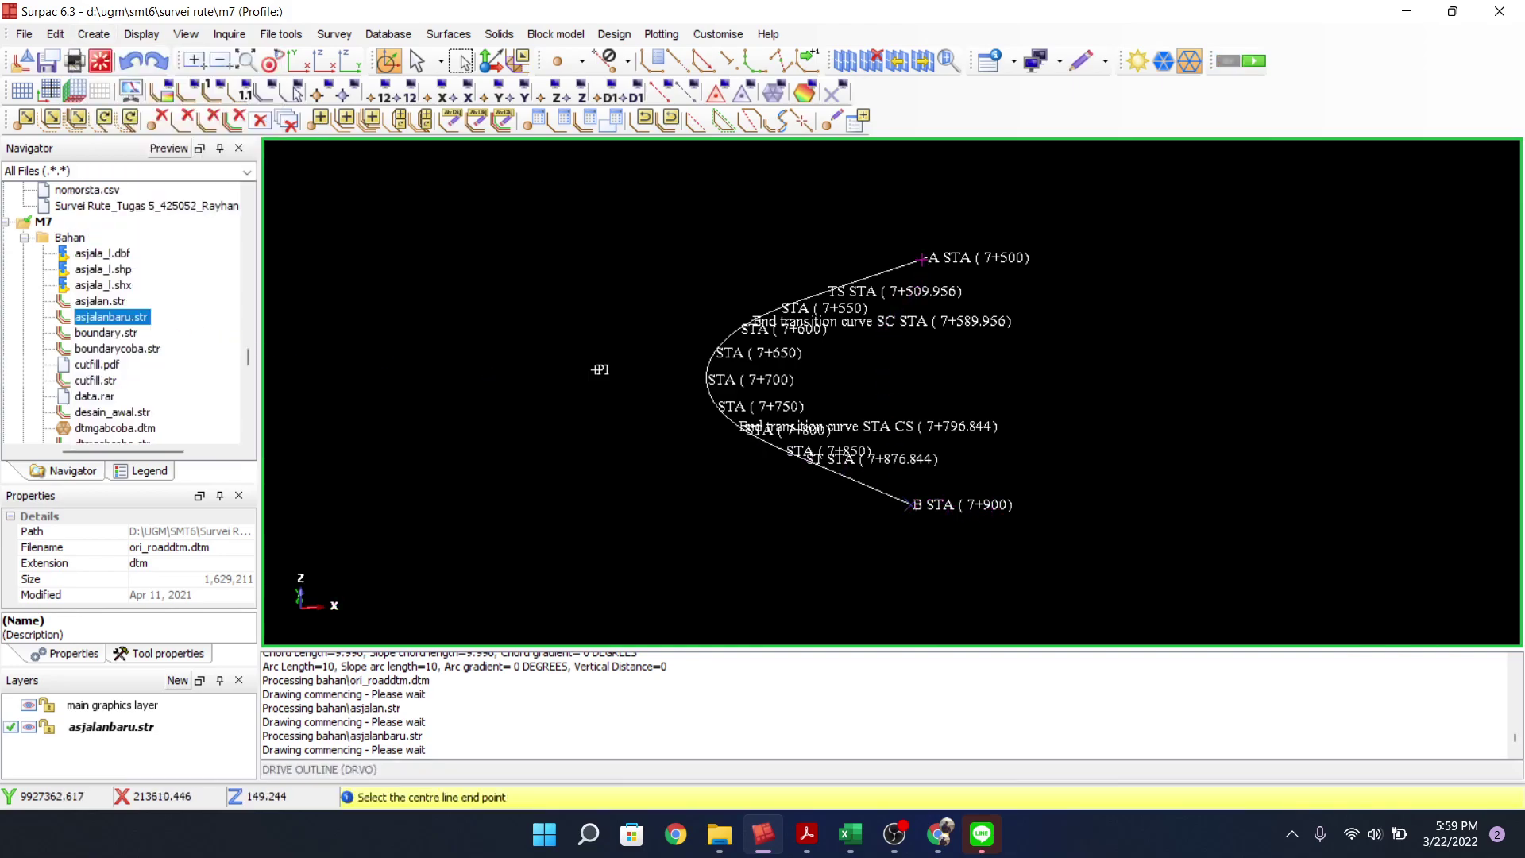
{"action": "left_click", "coordinate": [921, 258]}
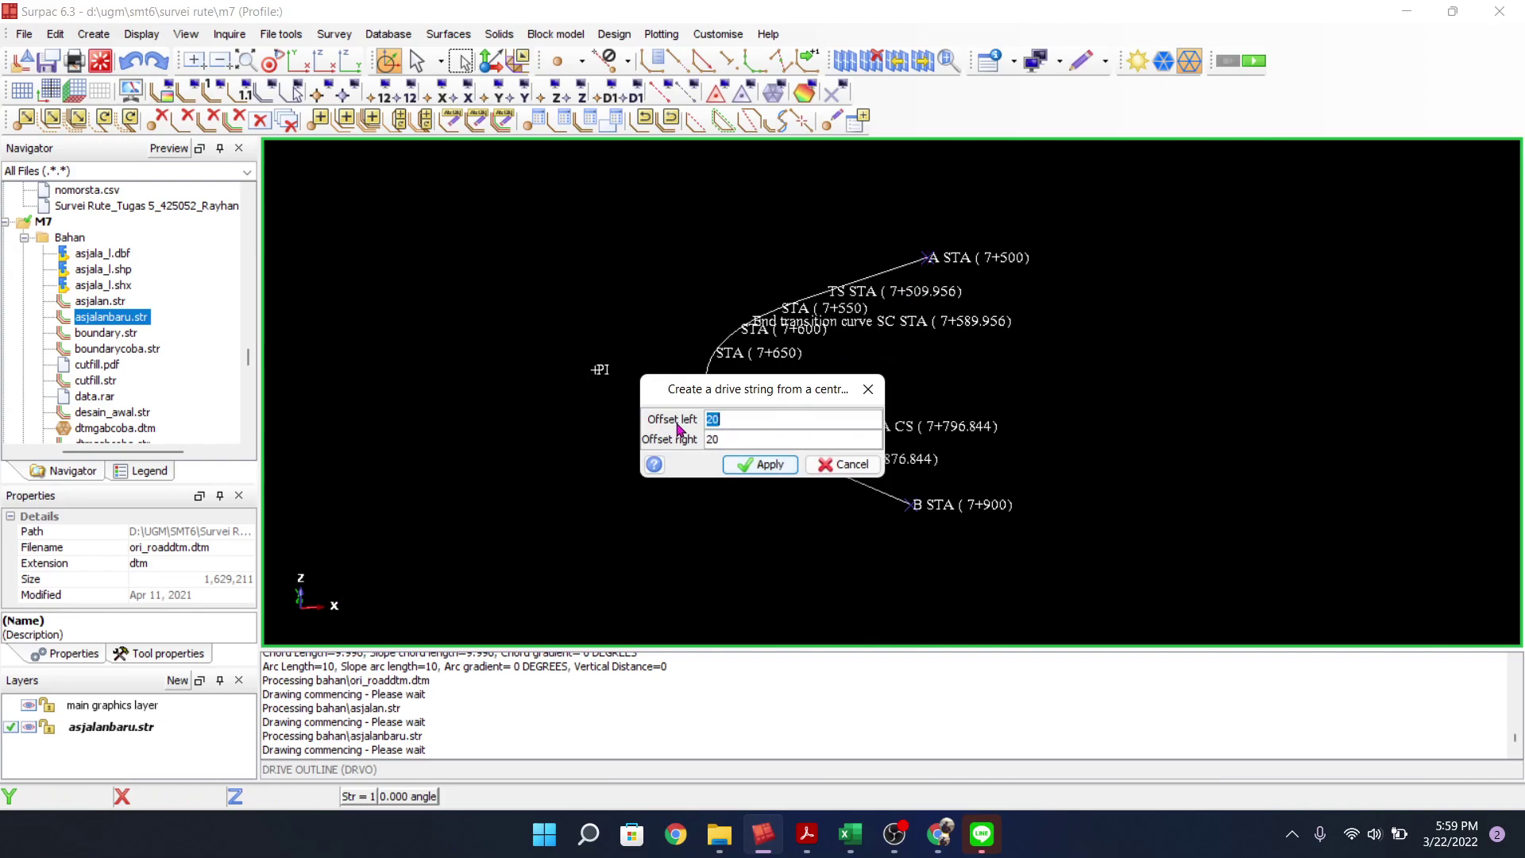
{"action": "left_click", "coordinate": [763, 468]}
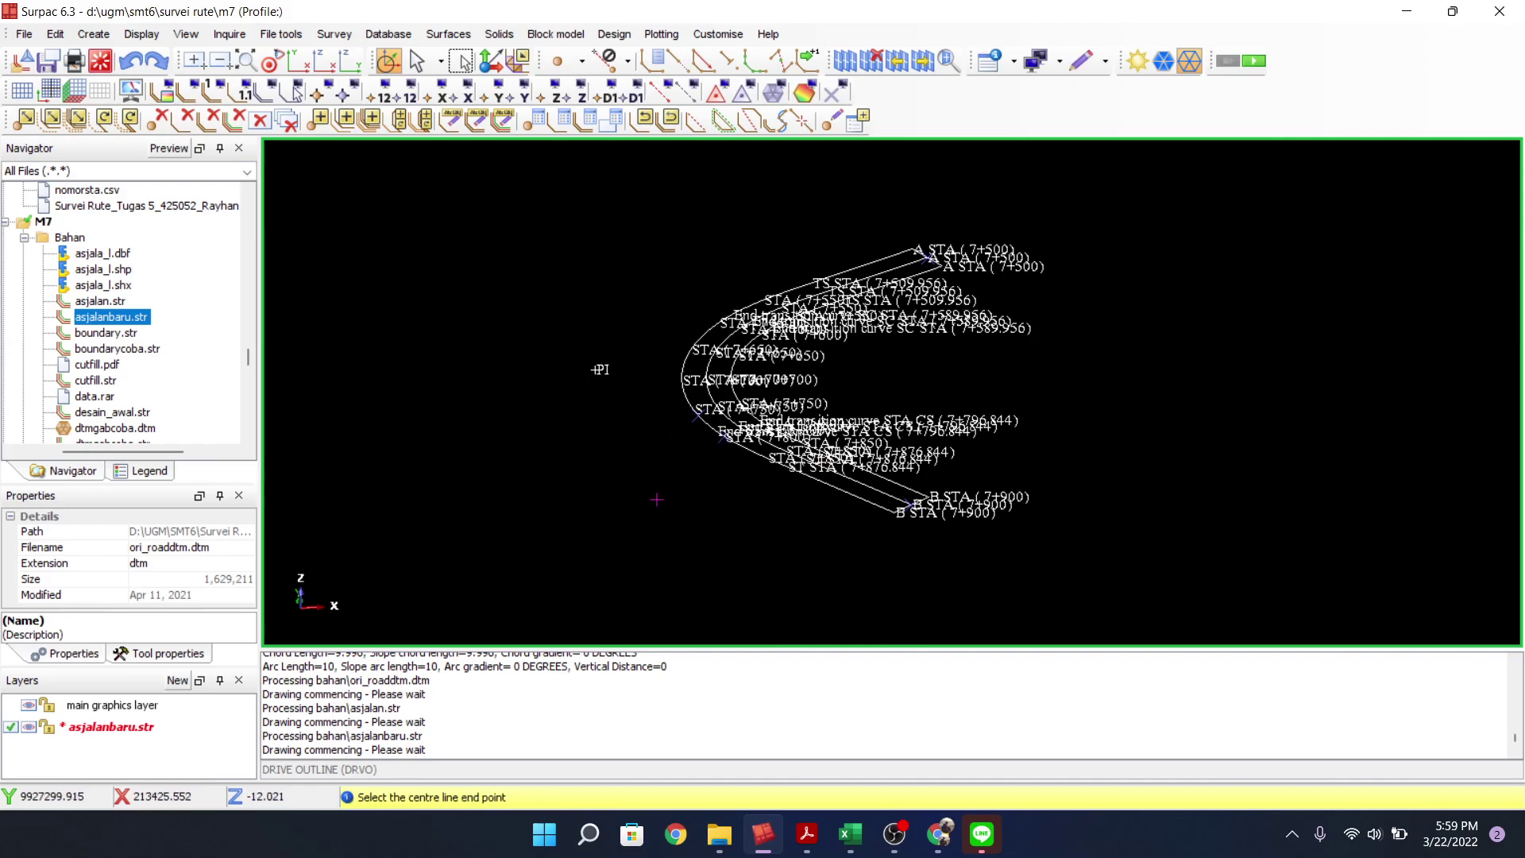
{"action": "left_click", "coordinate": [669, 525]}
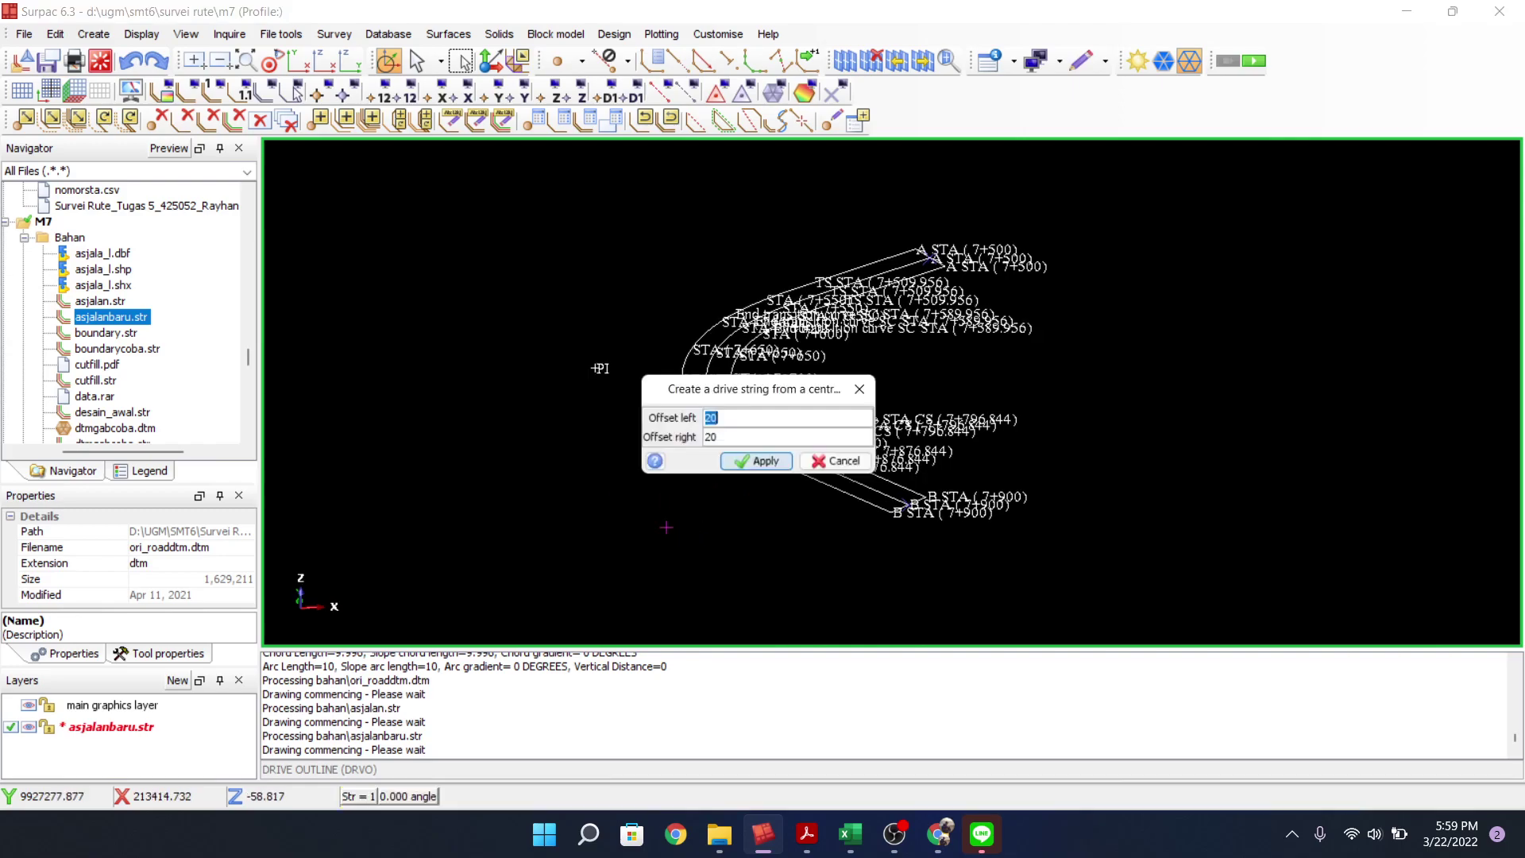
{"action": "left_click", "coordinate": [868, 388]}
{"action": "middle_click_drag", "start_coordinate": [870, 401], "coordinate": [706, 491]}
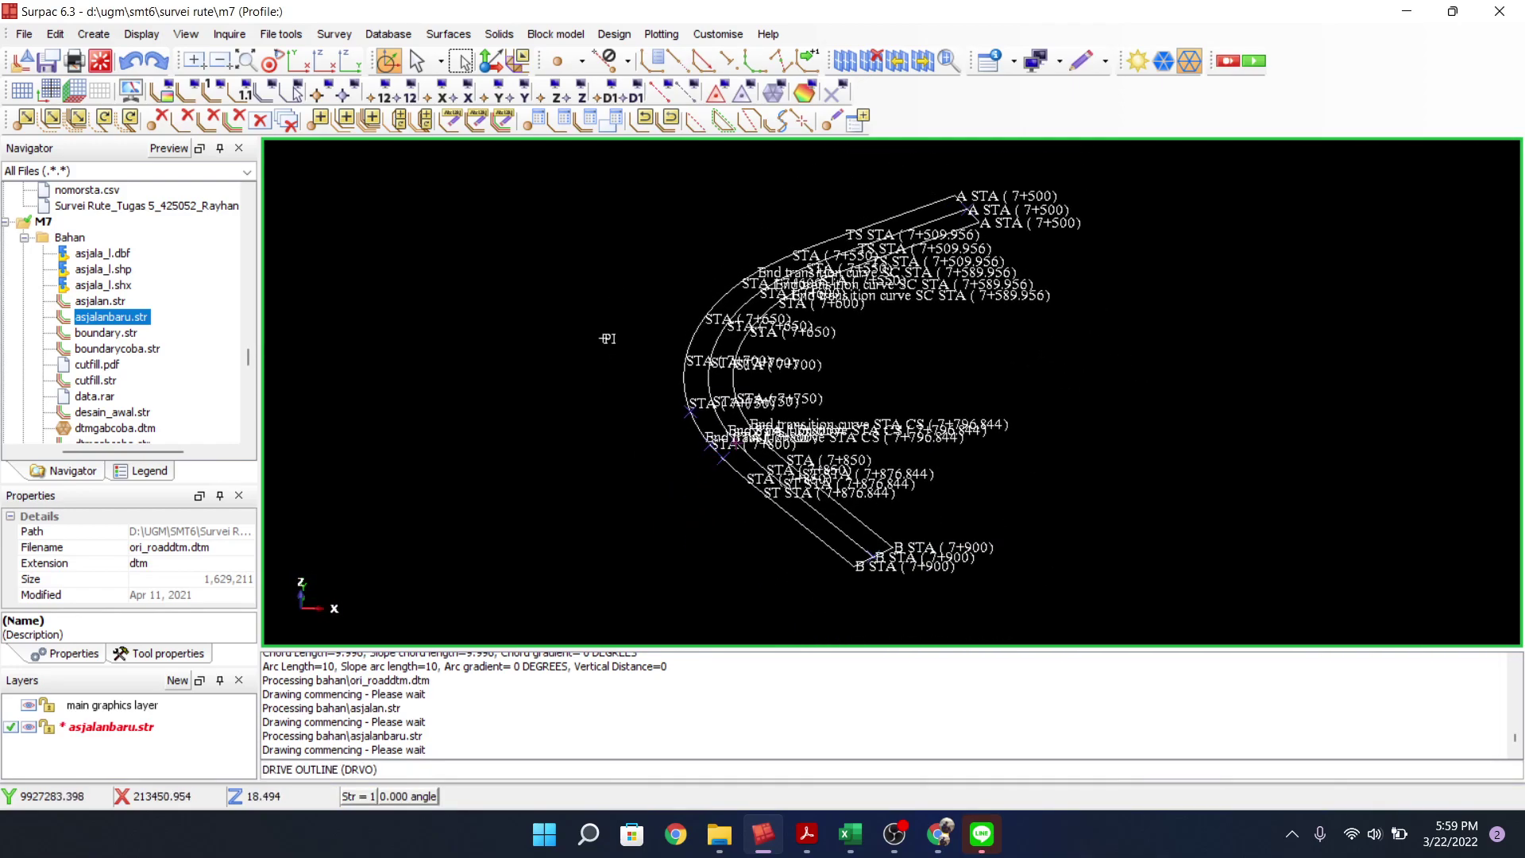
Erase the point descriptions of asjalanbaru.str and draw markers at all its points
{"action": "scroll", "coordinate": [785, 414], "scroll_direction": "up", "scroll_amount": 3}
{"action": "left_click", "coordinate": [642, 81]}
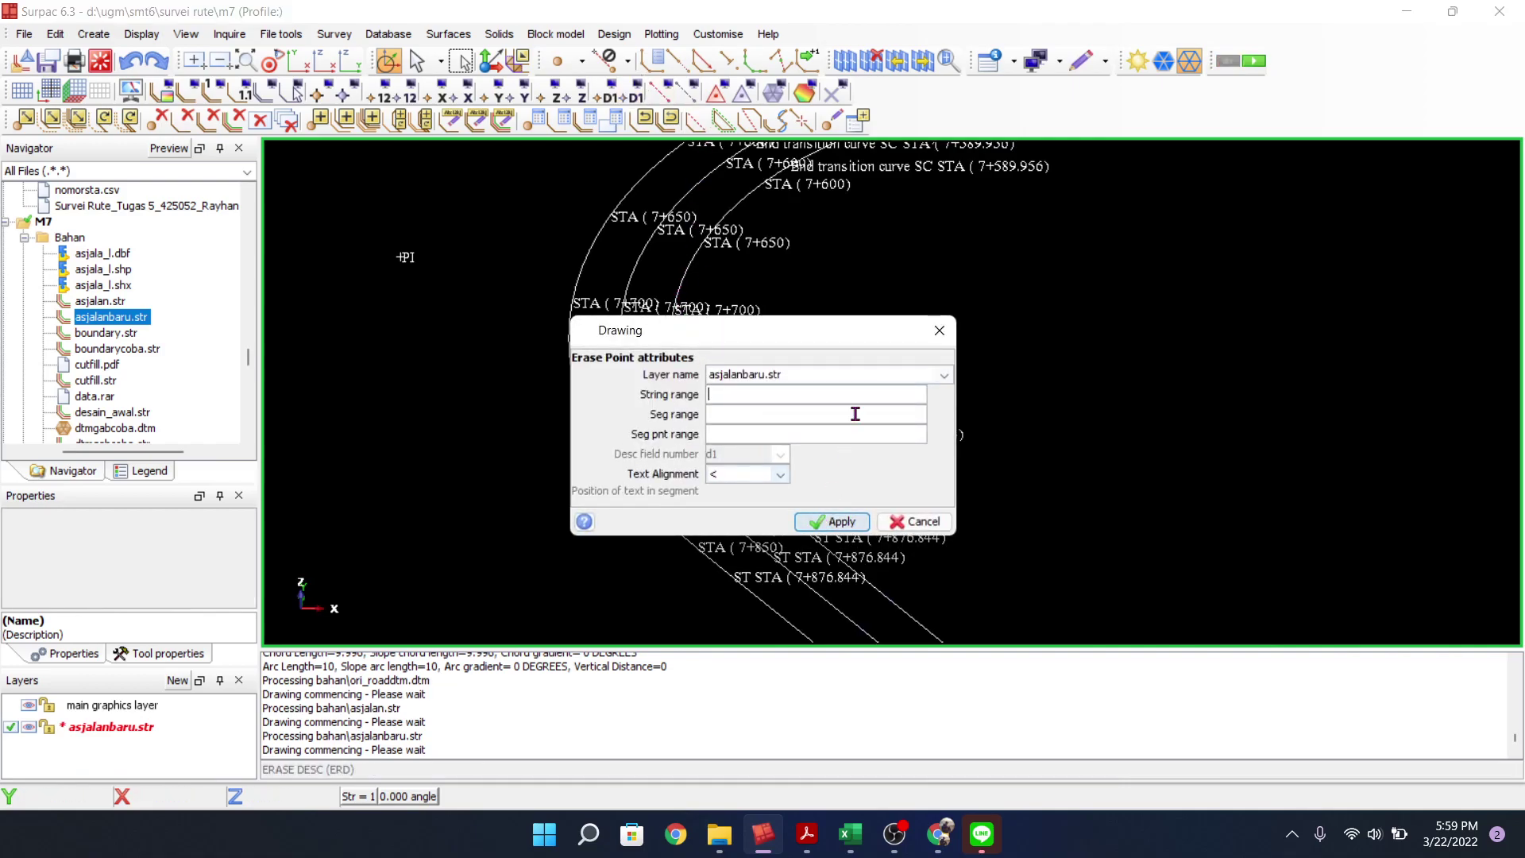
{"action": "left_click", "coordinate": [939, 329]}
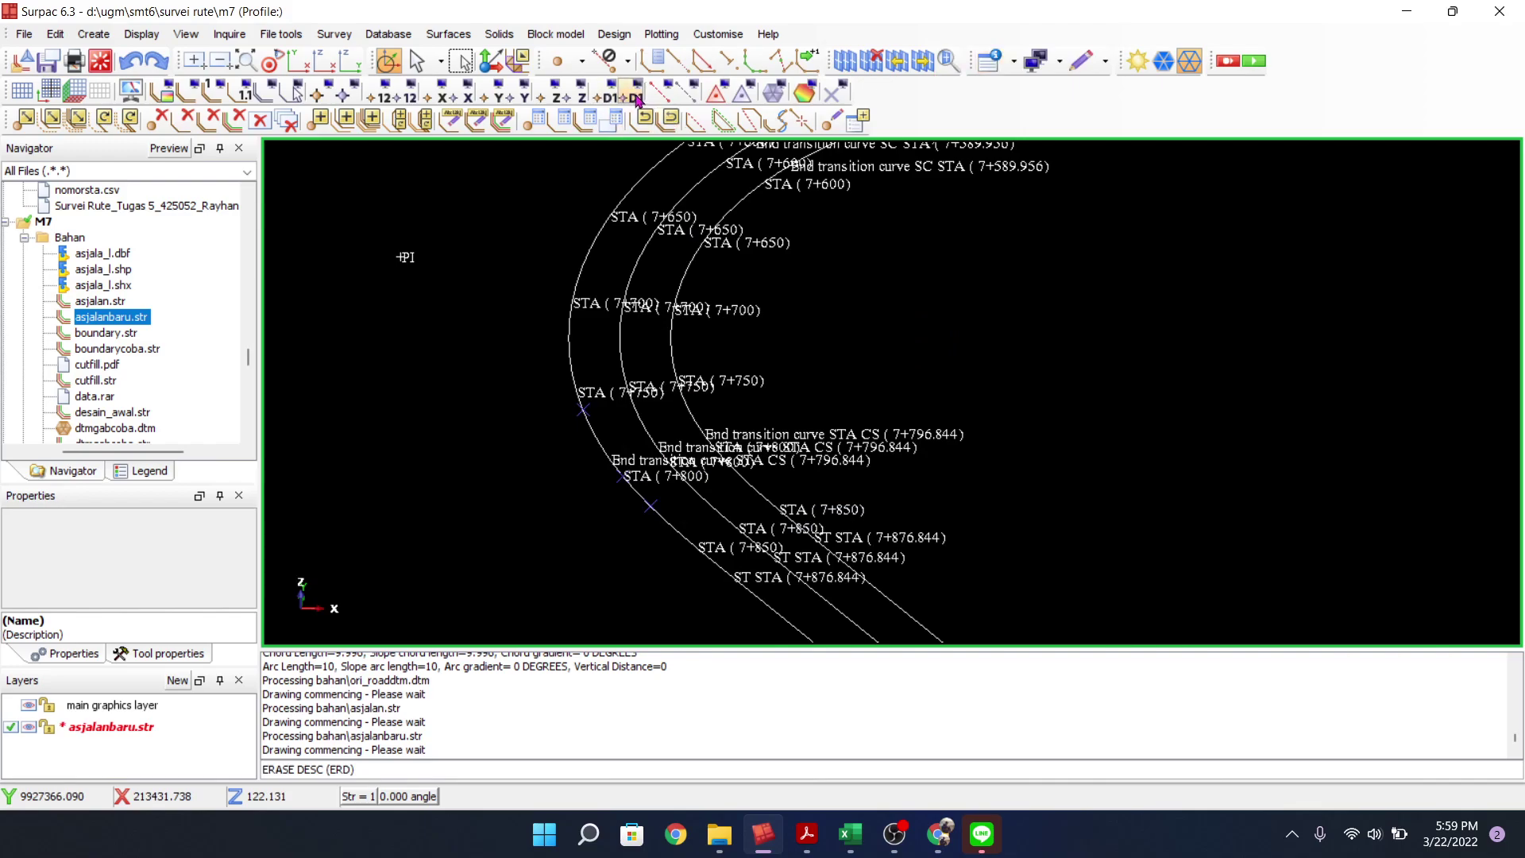
{"action": "left_click", "coordinate": [638, 99]}
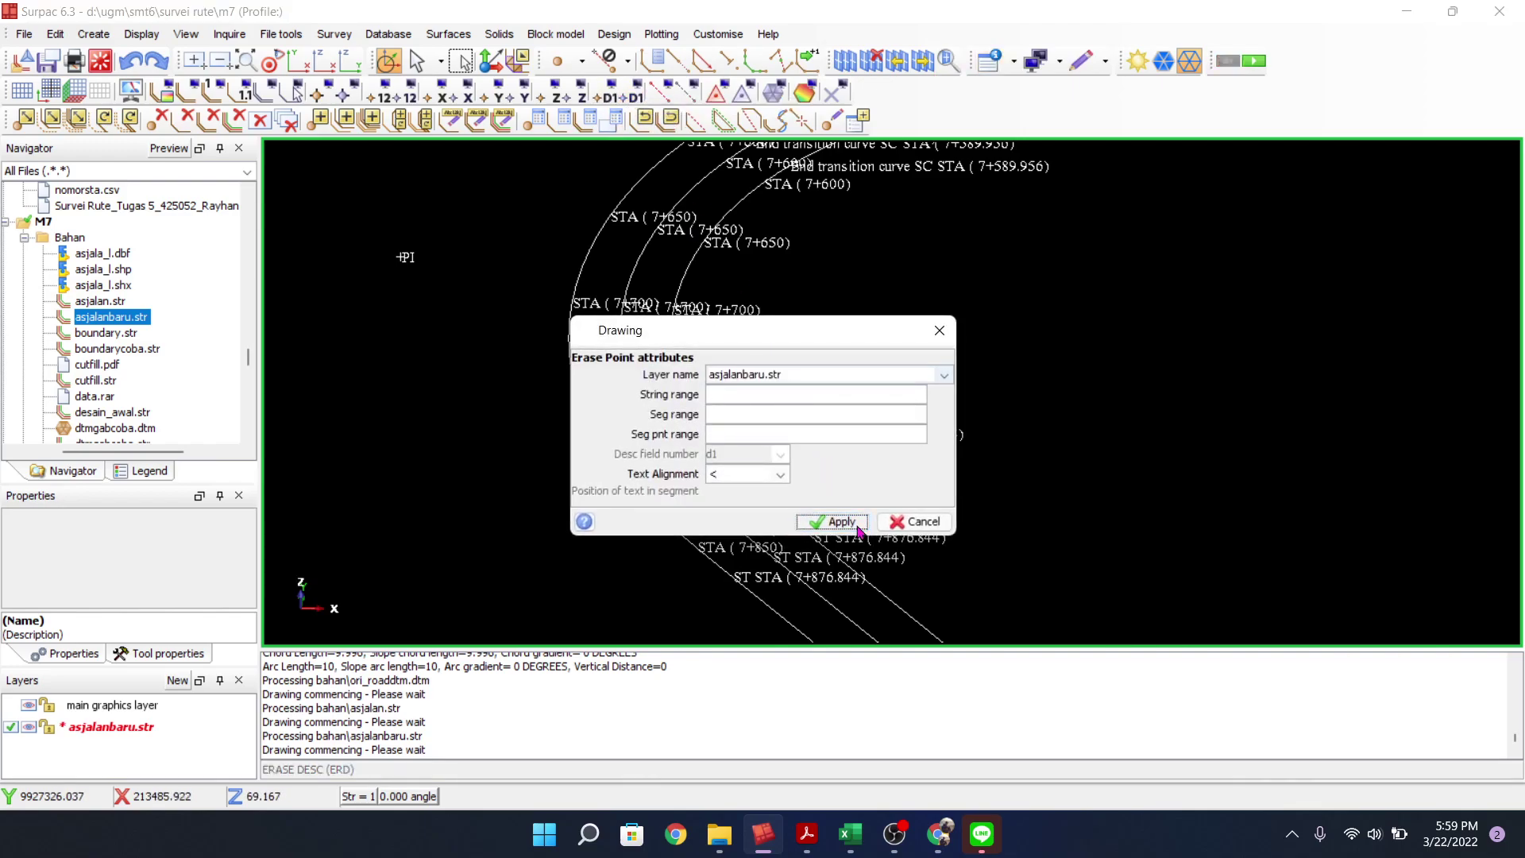
{"action": "left_click", "coordinate": [830, 520]}
{"action": "left_click", "coordinate": [318, 94]}
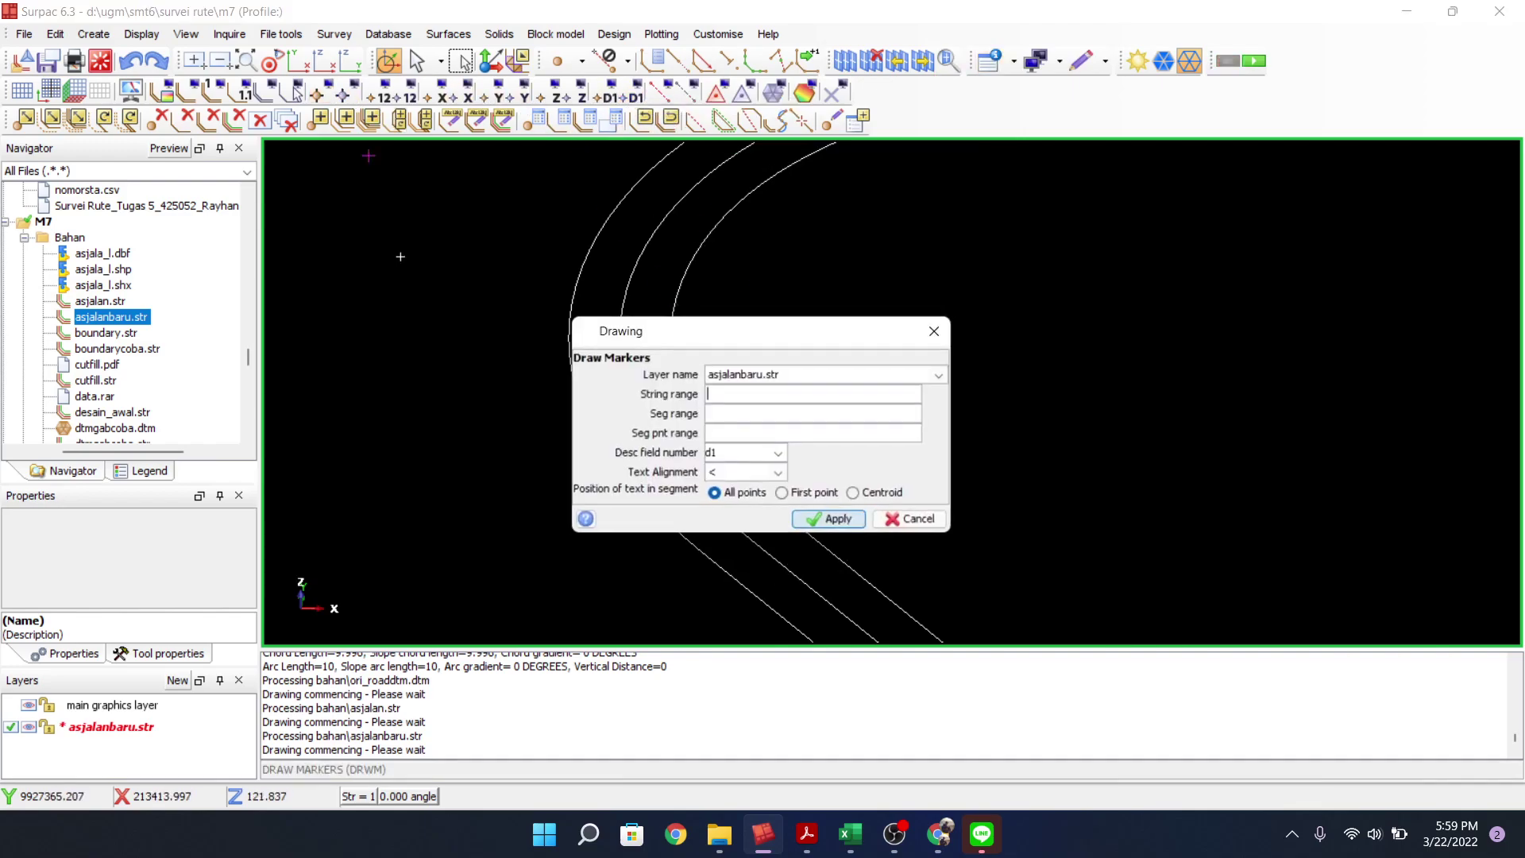
{"action": "left_click", "coordinate": [830, 521]}
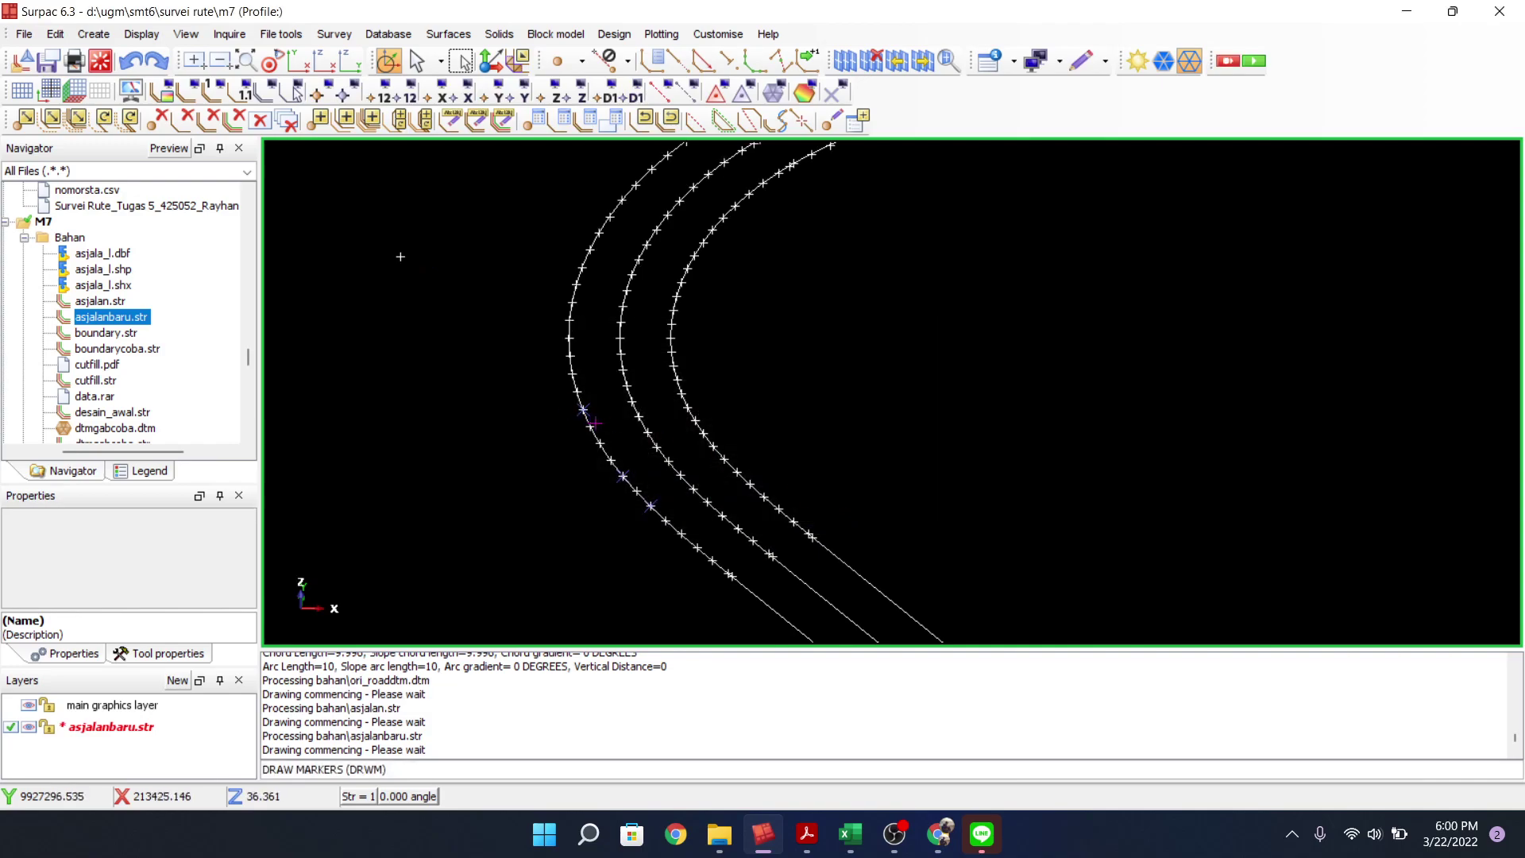
Examine the marked points of the centreline and both road edges in a tilted close-up of the curve
{"action": "mouse_move", "coordinate": [642, 433]}
{"action": "middle_mouse_down"}
{"action": "mouse_move", "coordinate": [698, 551]}
{"action": "mouse_move", "coordinate": [667, 541]}
{"action": "middle_mouse_up"}
{"action": "left_click_drag", "start_coordinate": [666, 541], "coordinate": [667, 542]}
{"action": "scroll", "coordinate": [829, 386], "scroll_direction": "up", "scroll_amount": 3}
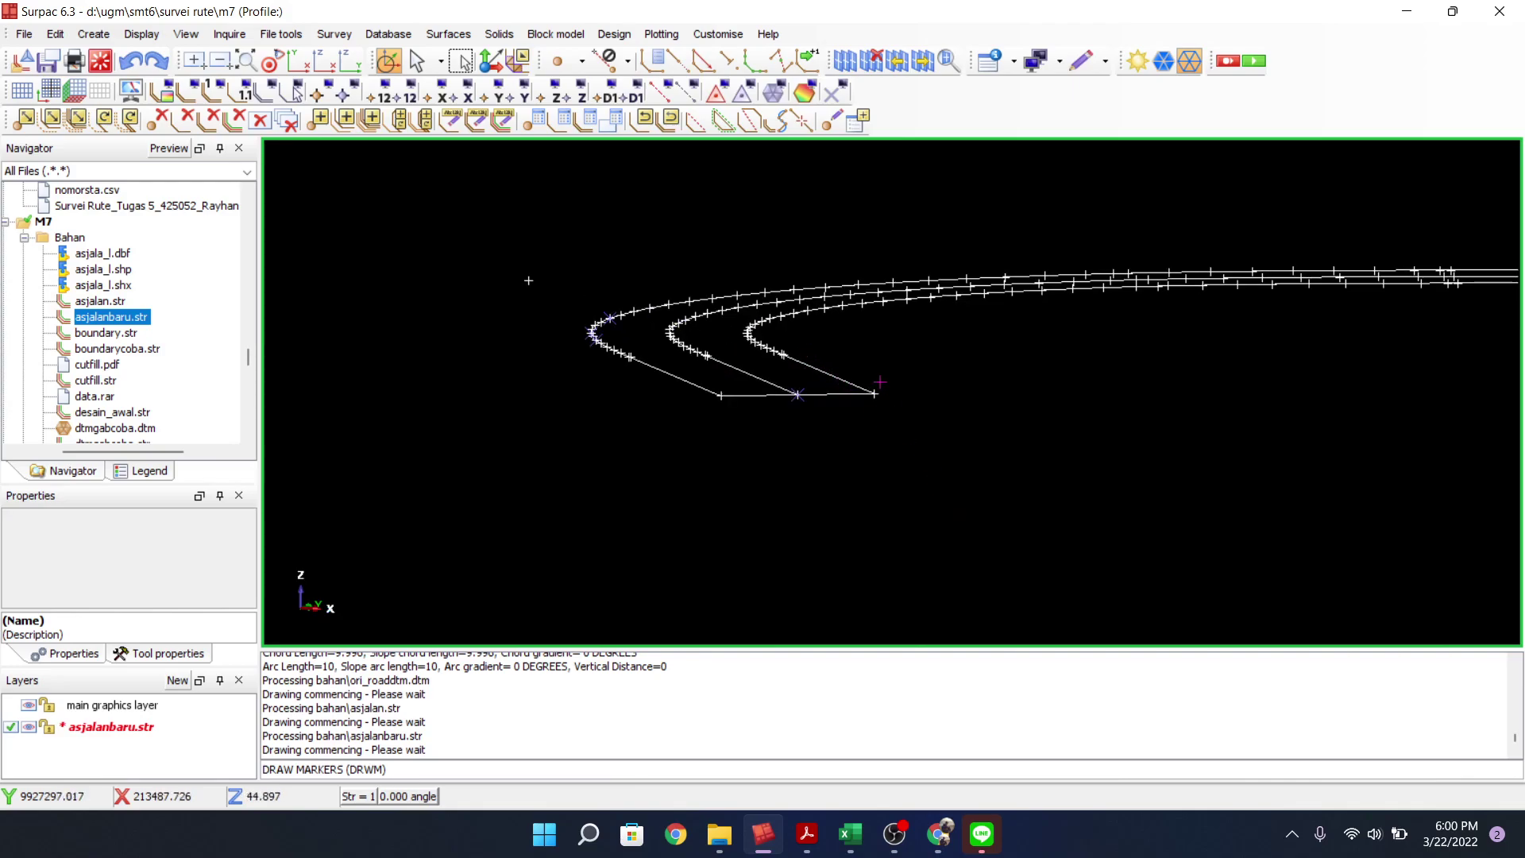
{"action": "scroll", "coordinate": [475, 264], "scroll_direction": "up", "scroll_amount": 4}
{"action": "scroll", "coordinate": [768, 345], "scroll_direction": "up", "scroll_amount": 1}
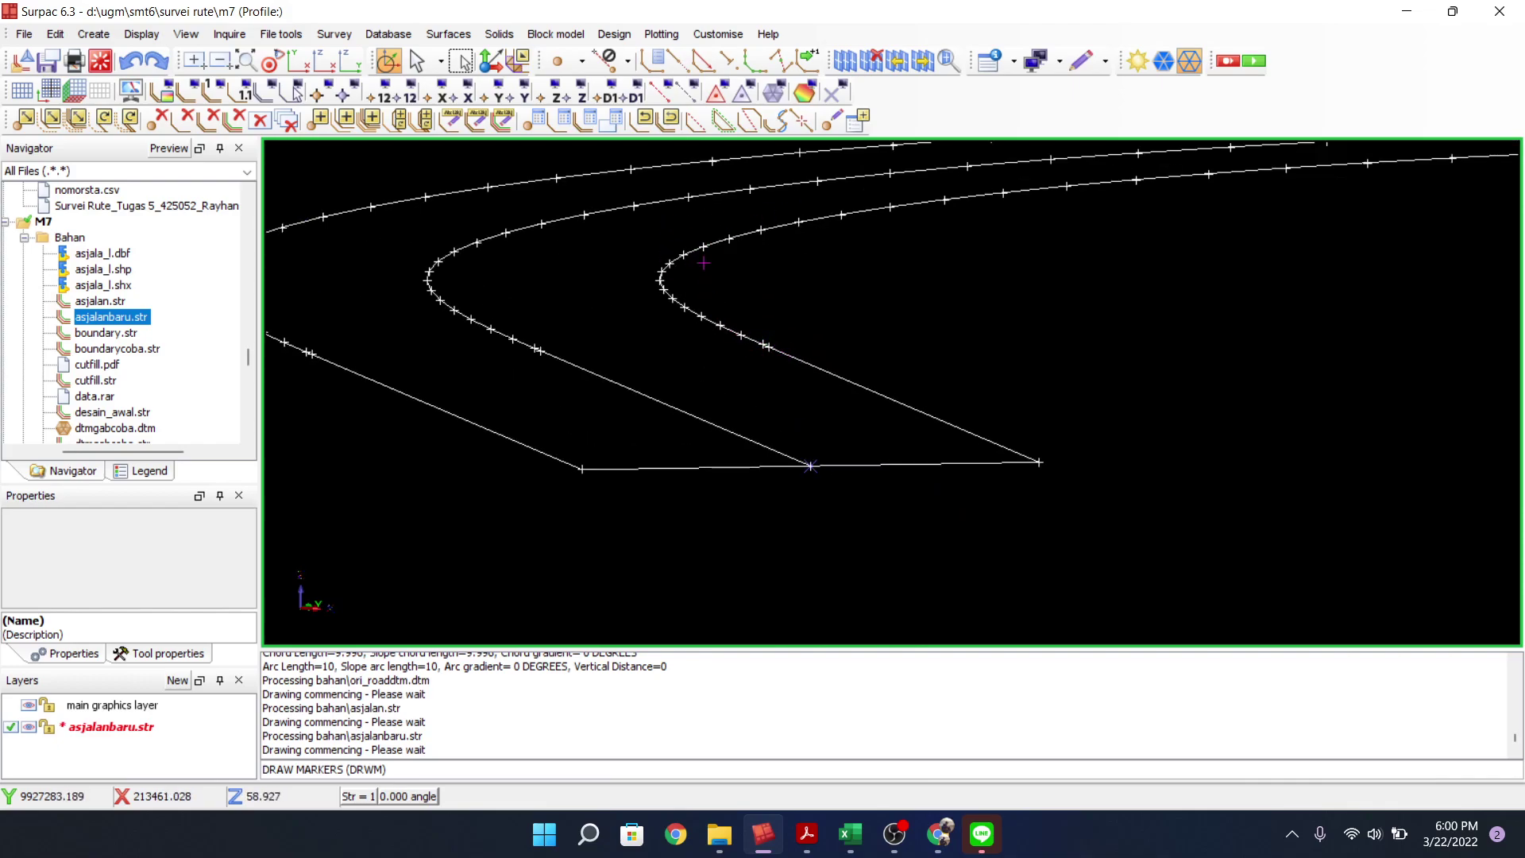
{"action": "scroll", "coordinate": [732, 306], "scroll_direction": "down", "scroll_amount": 2}
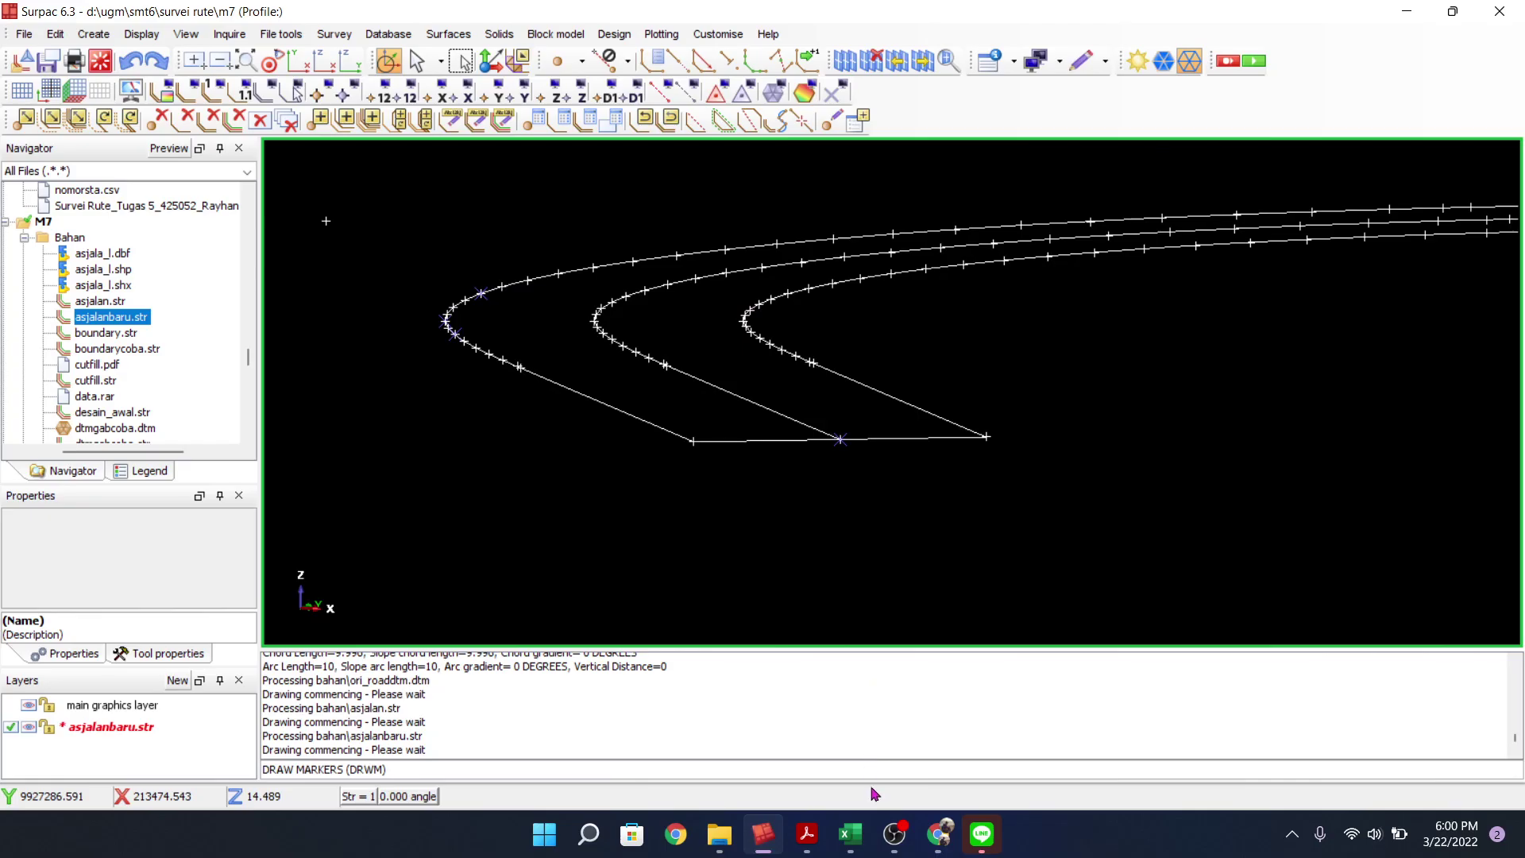
Switch to Excel and review the stations, centreline grade and superelevation reference diagram in hitungprakm7.xlsx
{"action": "left_click", "coordinate": [850, 834]}
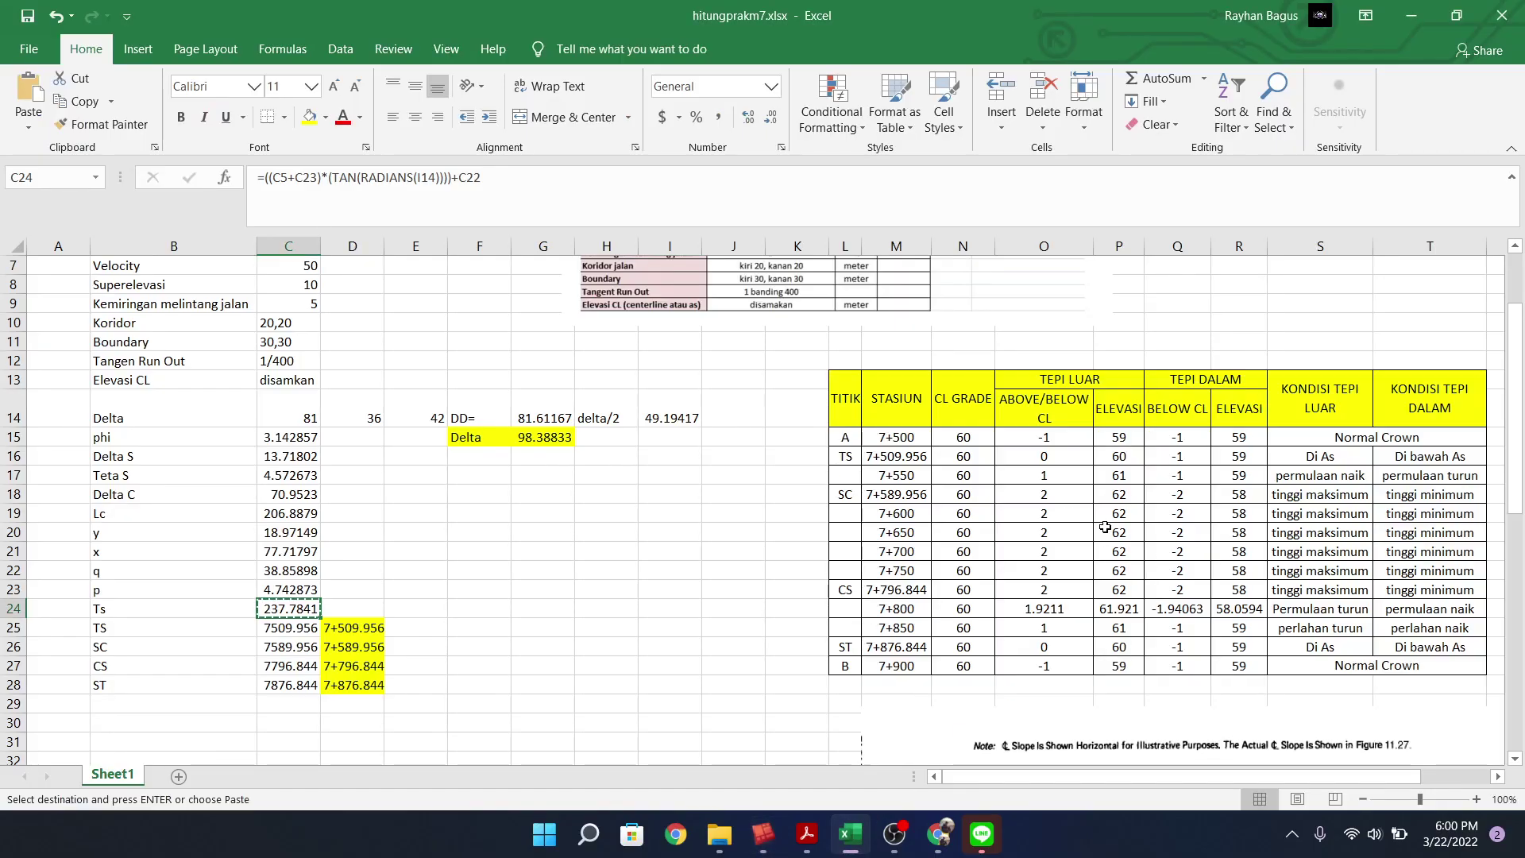
{"action": "left_click", "coordinate": [899, 438]}
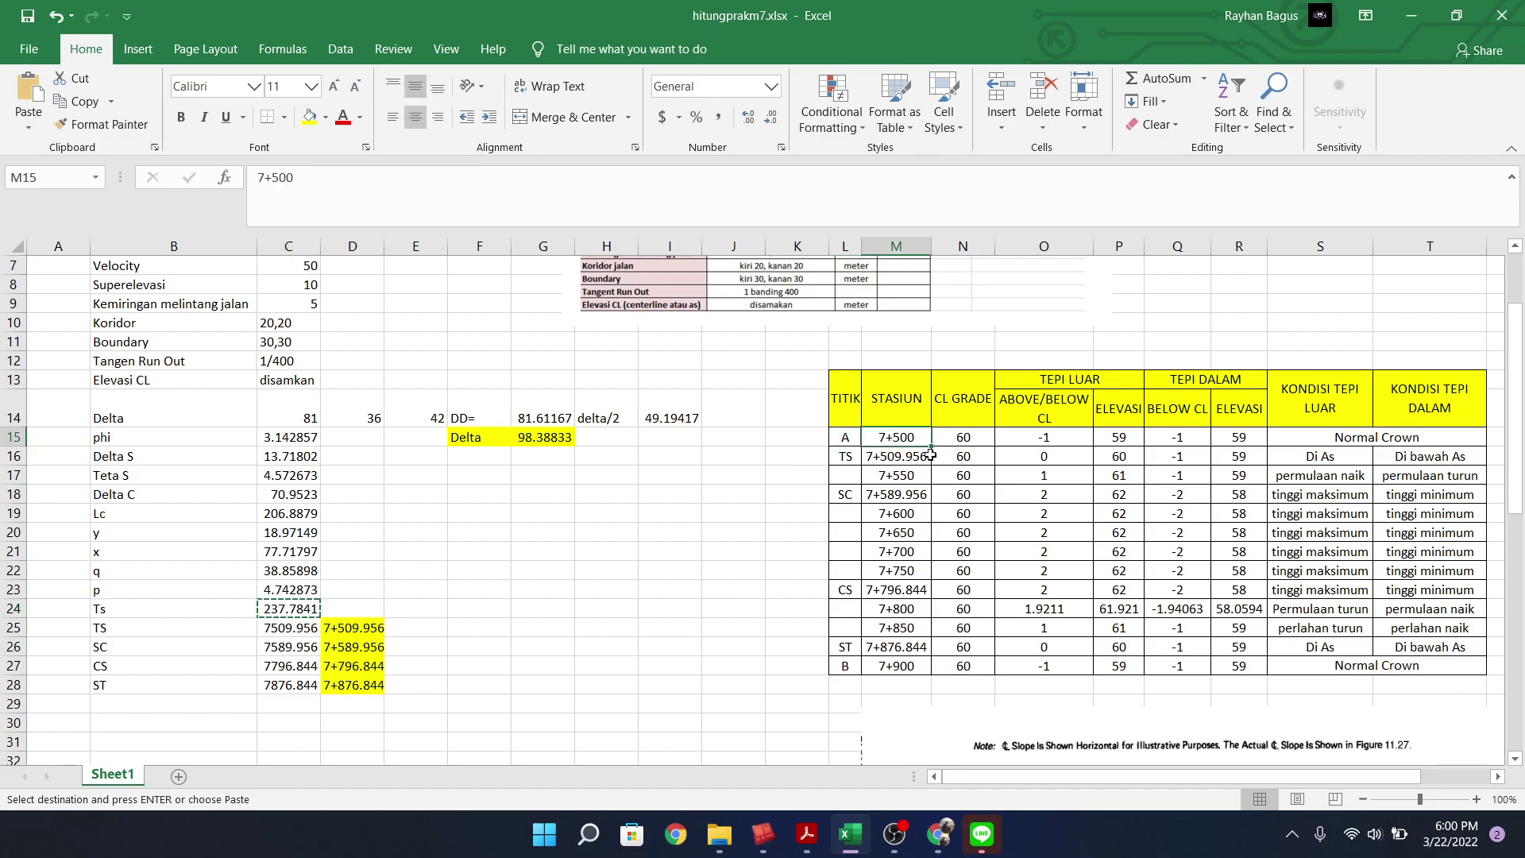
{"action": "left_click", "coordinate": [914, 661]}
{"action": "left_click", "coordinate": [907, 457]}
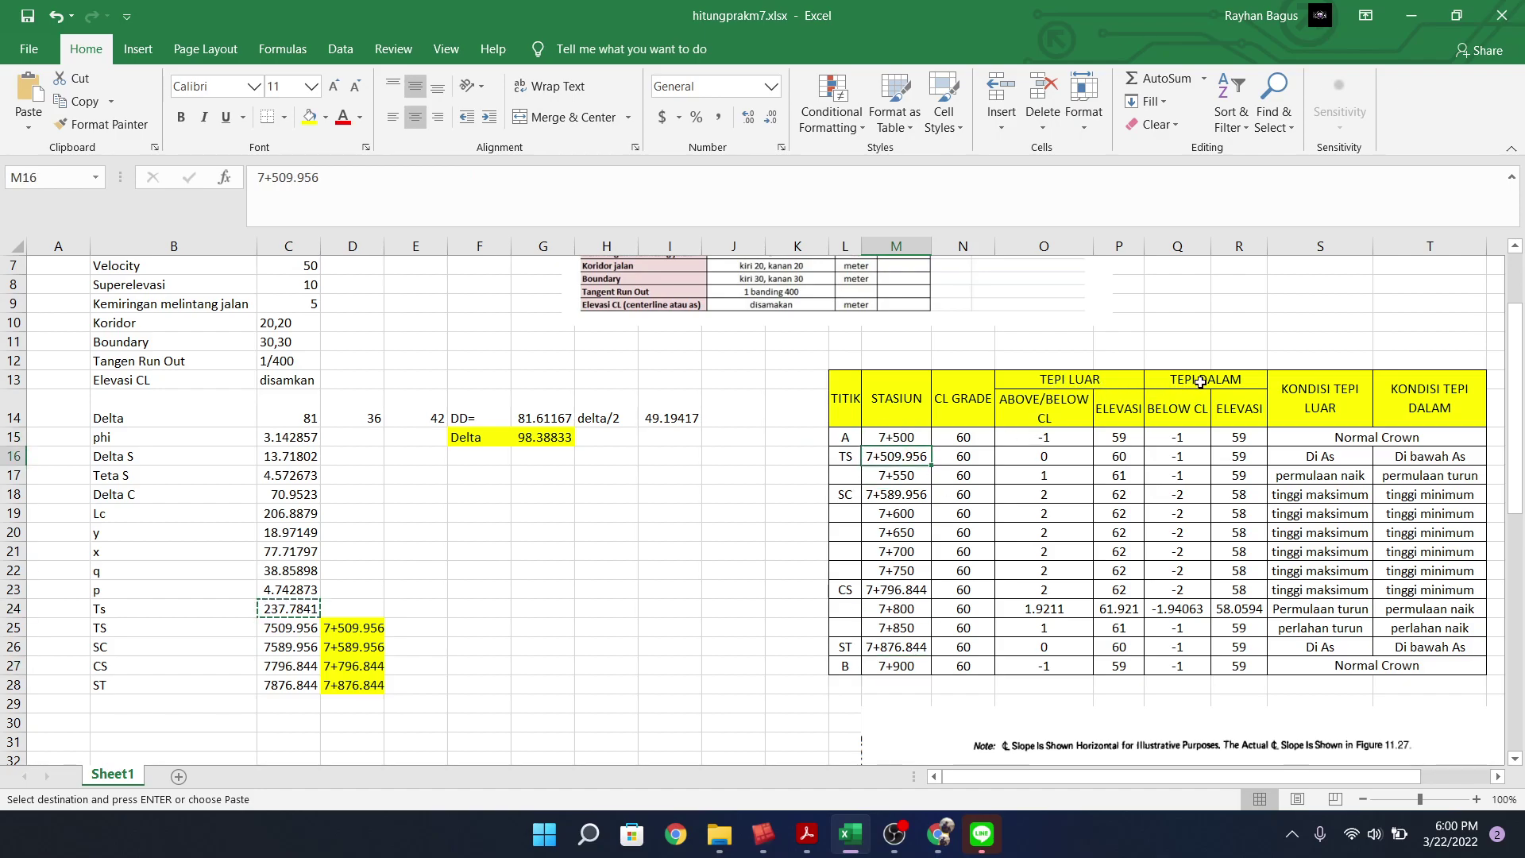
{"action": "left_click", "coordinate": [959, 438]}
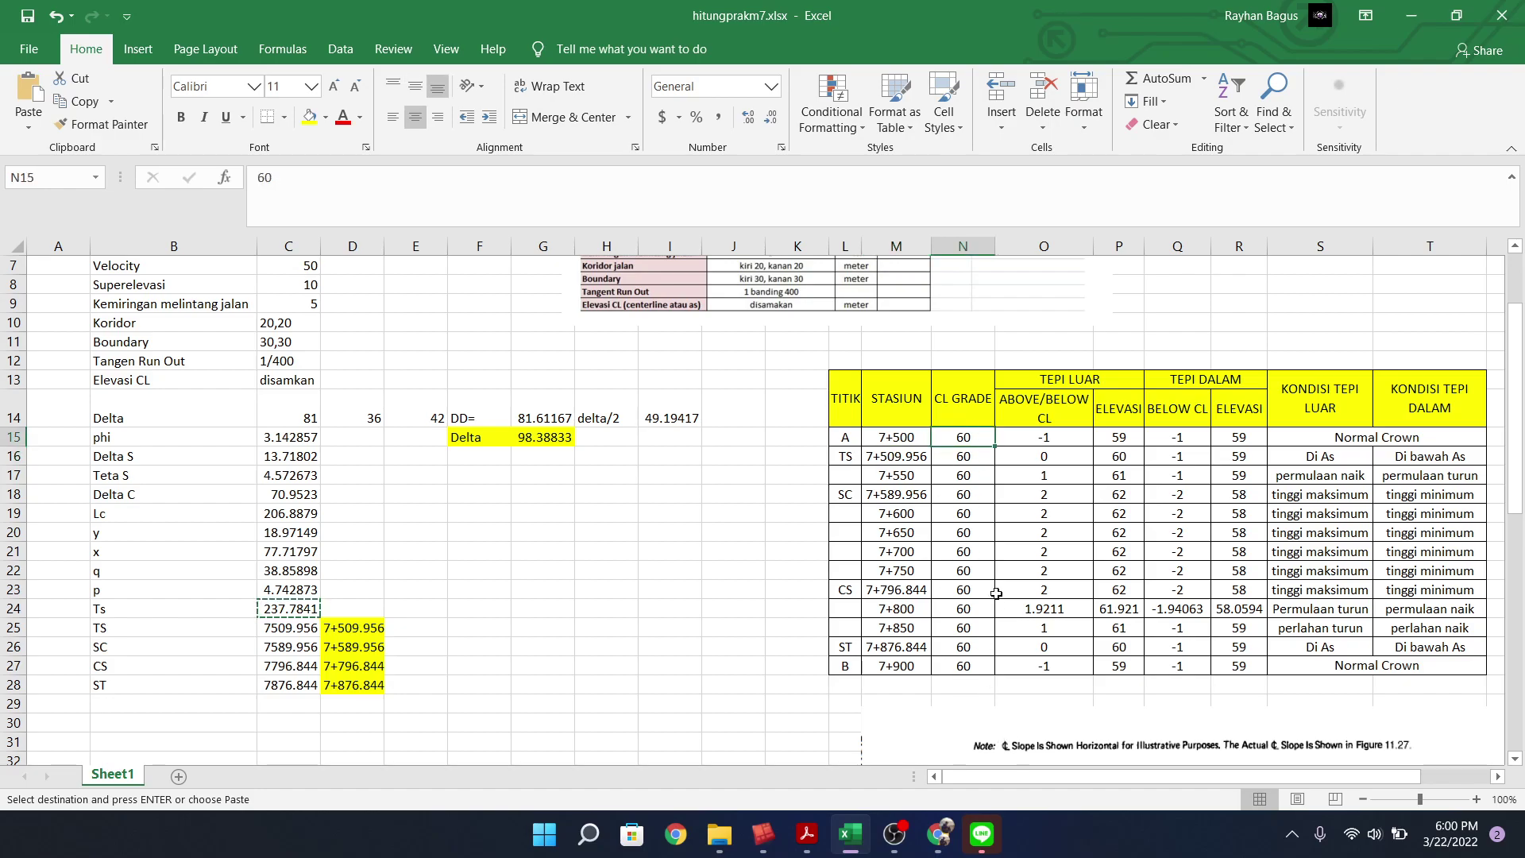
{"action": "scroll", "coordinate": [1067, 474], "scroll_direction": "down", "scroll_amount": 1}
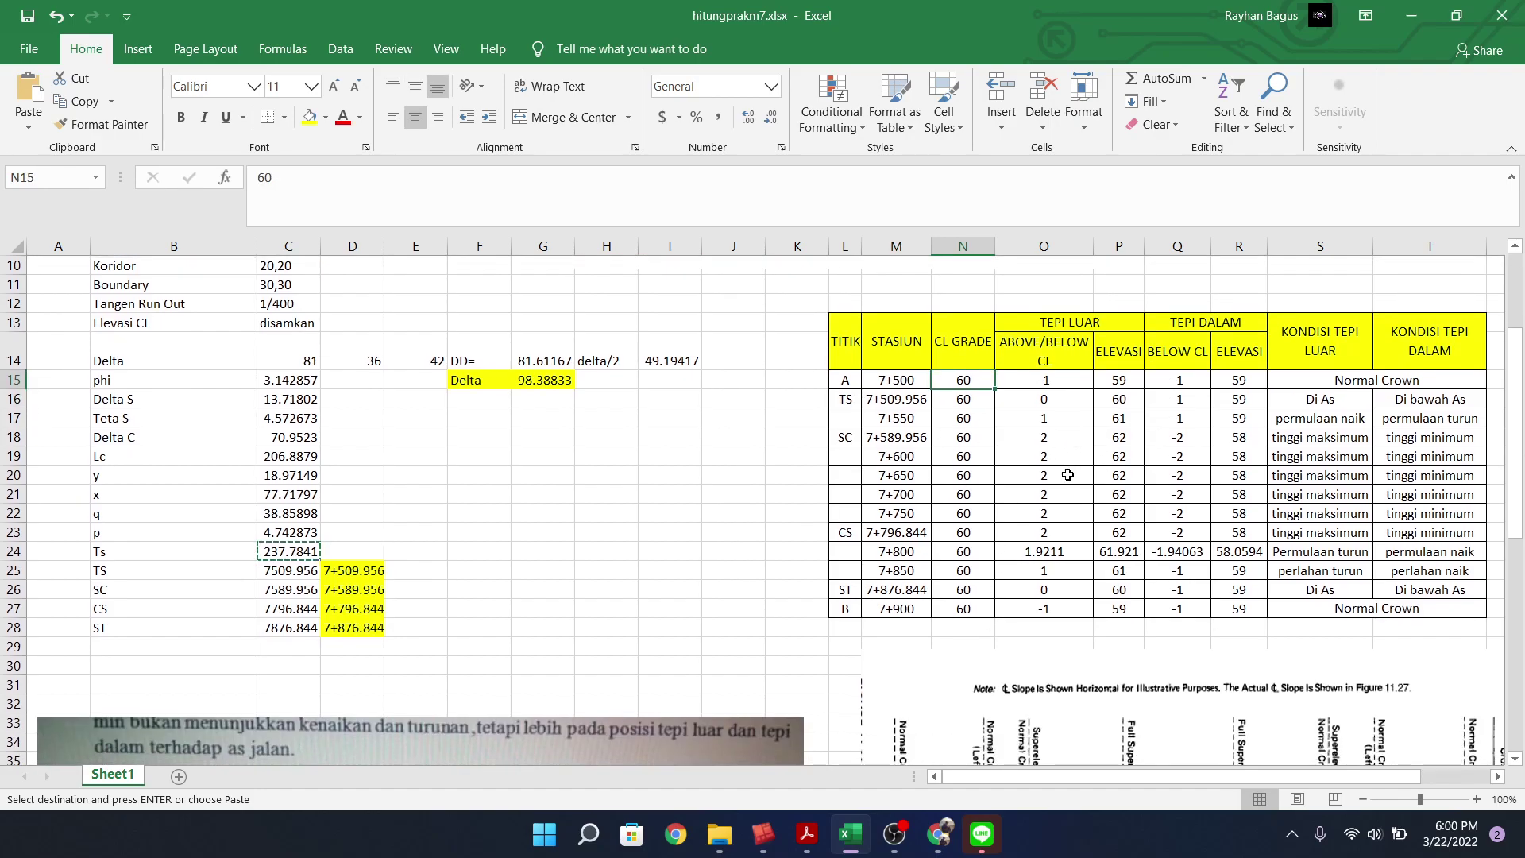
{"action": "scroll", "coordinate": [1067, 474], "scroll_direction": "down", "scroll_amount": 6}
{"action": "scroll", "coordinate": [1219, 554], "scroll_direction": "down", "scroll_amount": 1}
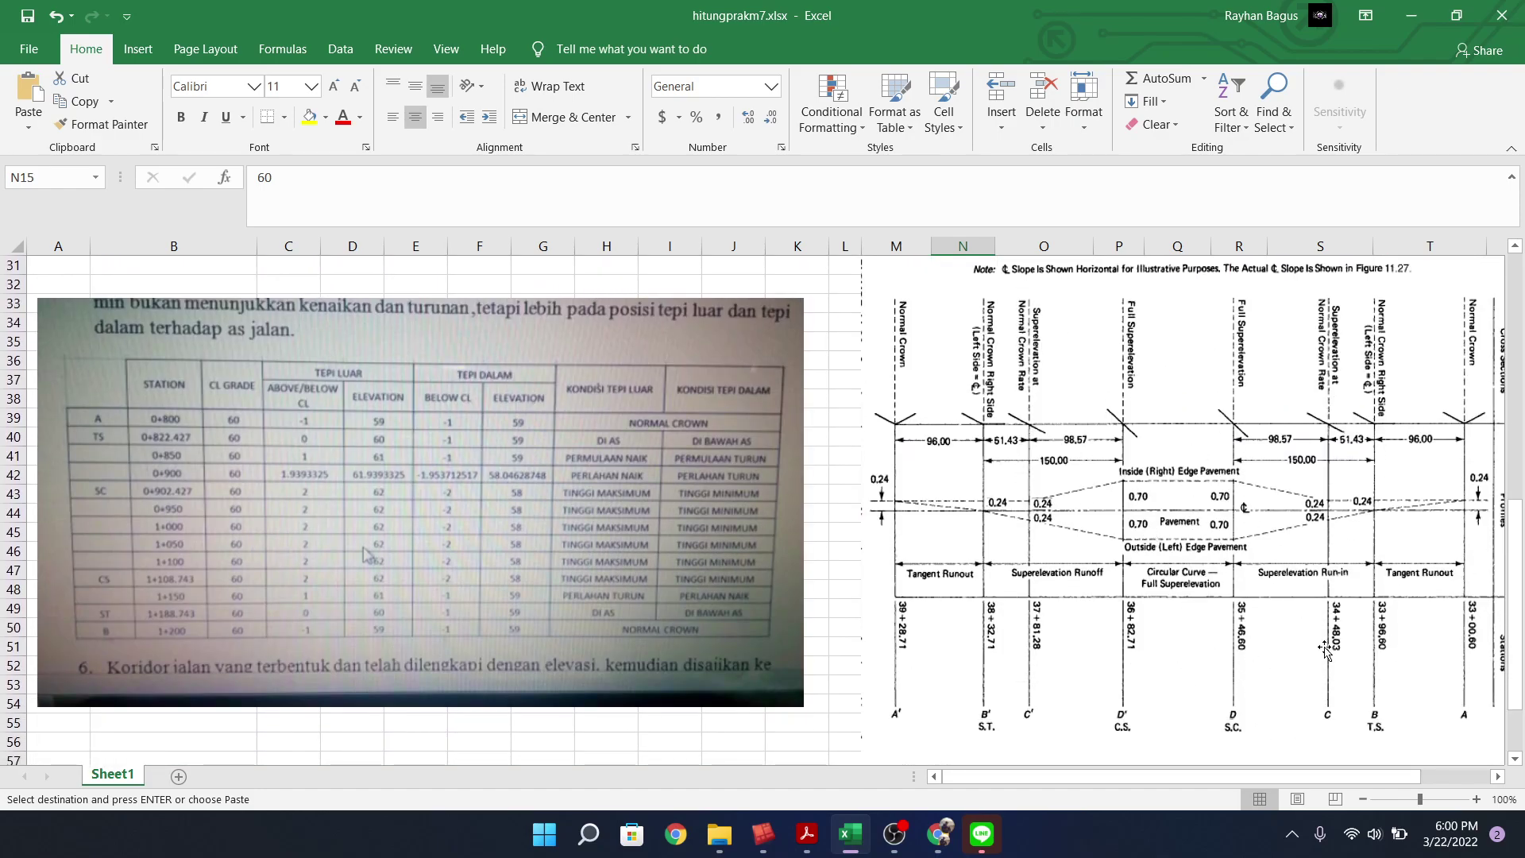
{"action": "scroll", "coordinate": [1311, 647], "scroll_direction": "up", "scroll_amount": 5}
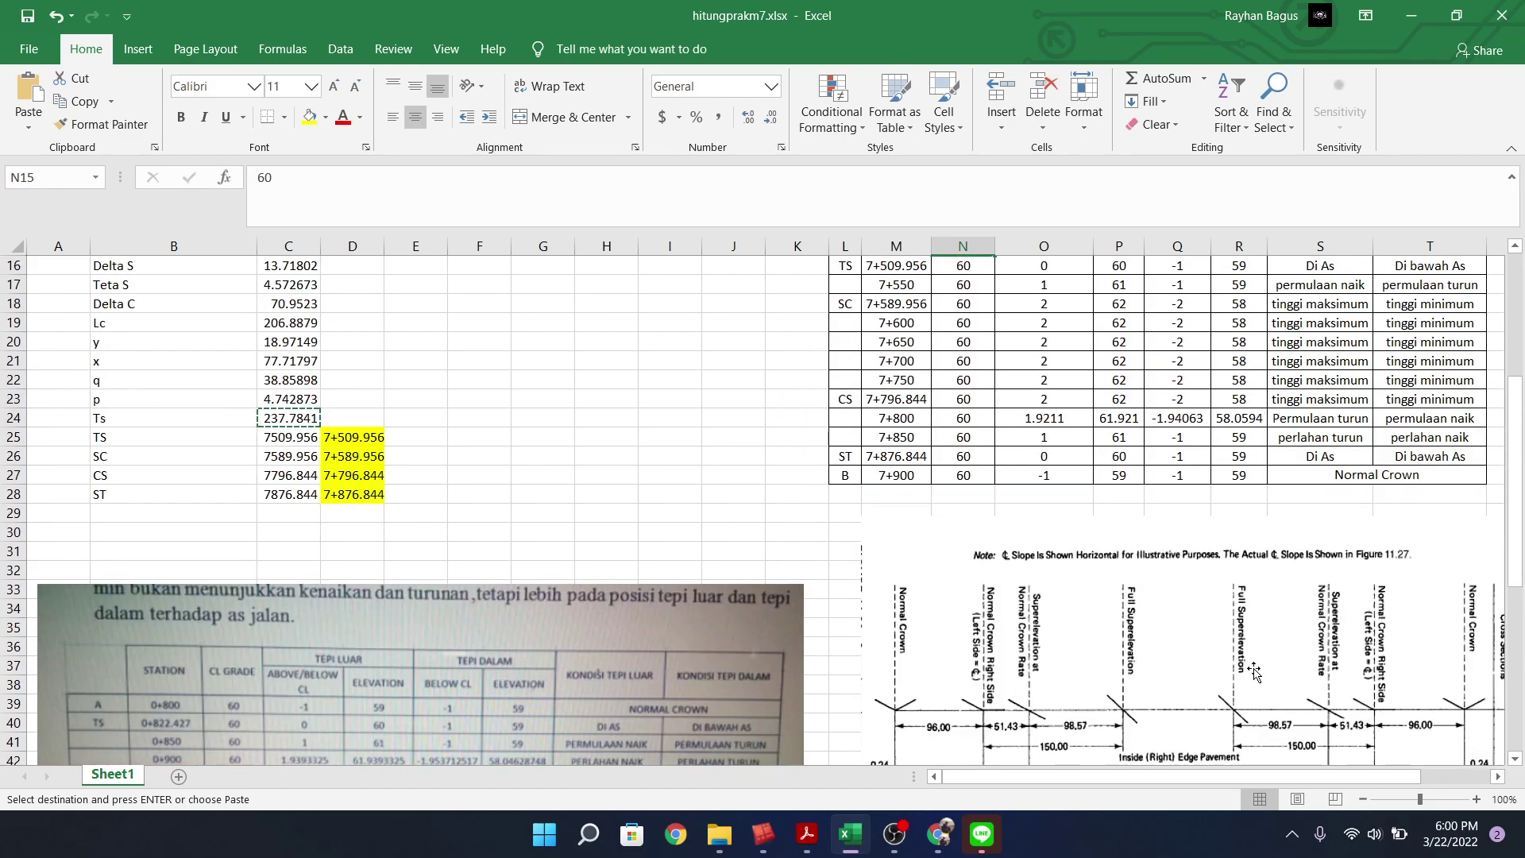
{"action": "scroll", "coordinate": [1182, 754], "scroll_direction": "up", "scroll_amount": 2}
Review the outer and inner edge offsets and elevations for stations 7+500 through 7+550 in the table
{"action": "left_click", "coordinate": [984, 435]}
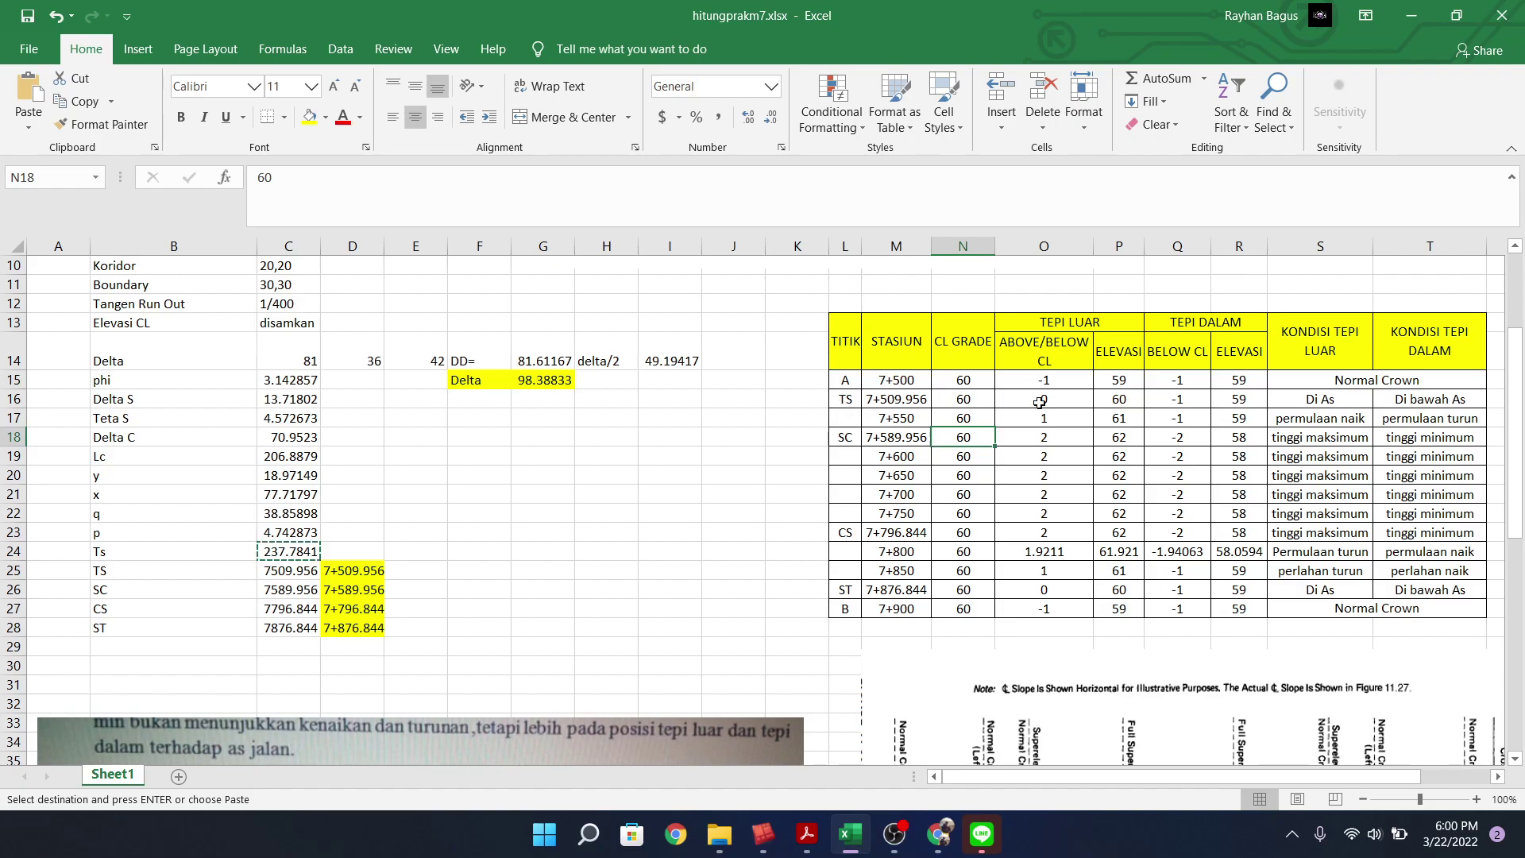
{"action": "left_click", "coordinate": [1051, 378]}
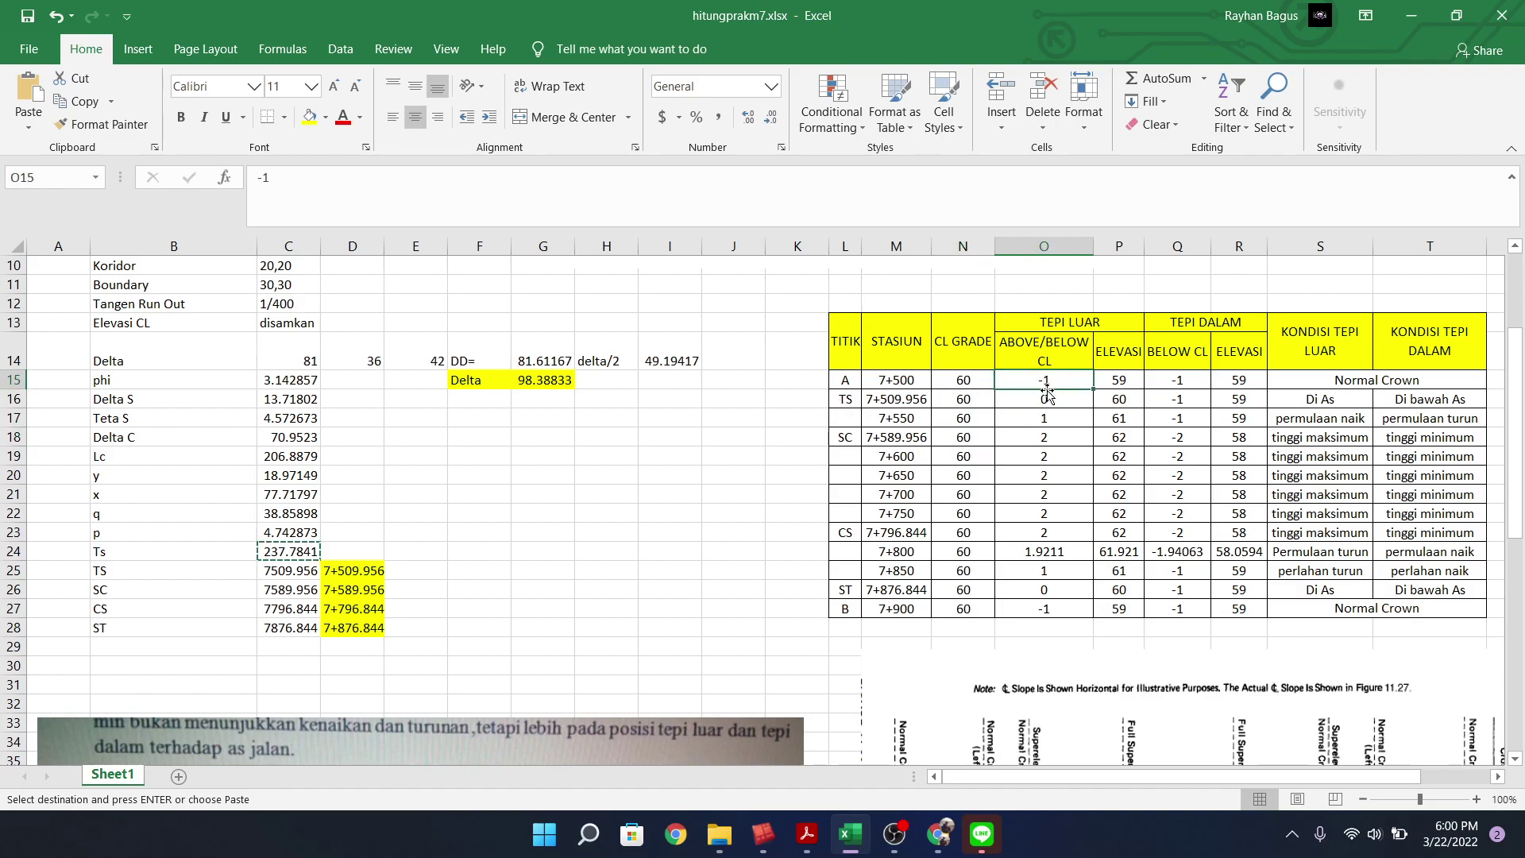
{"action": "left_click", "coordinate": [1122, 379]}
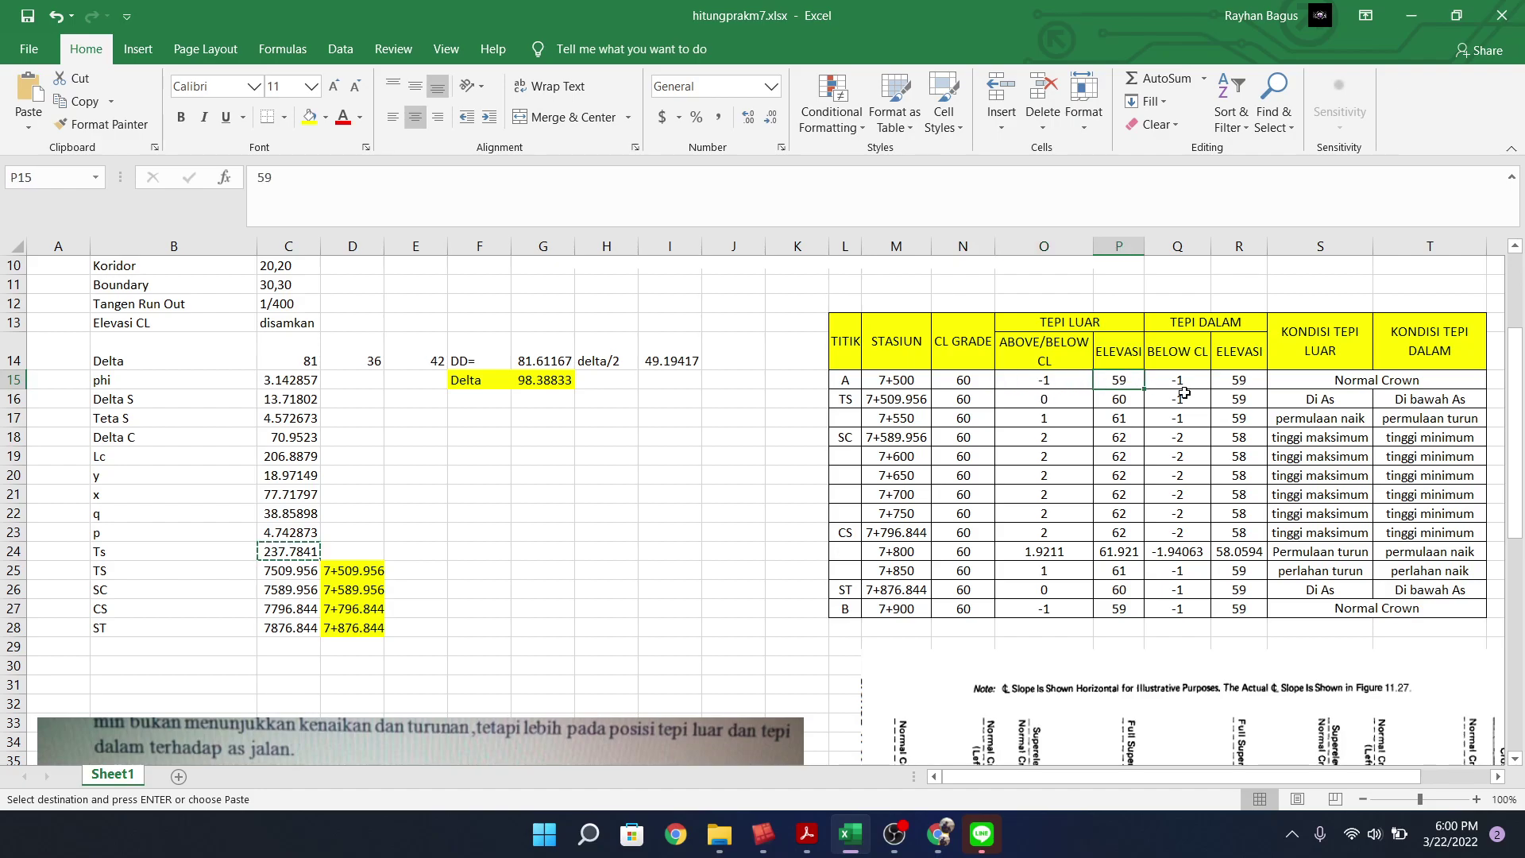
{"action": "left_click", "coordinate": [1174, 383]}
{"action": "left_click", "coordinate": [1237, 380]}
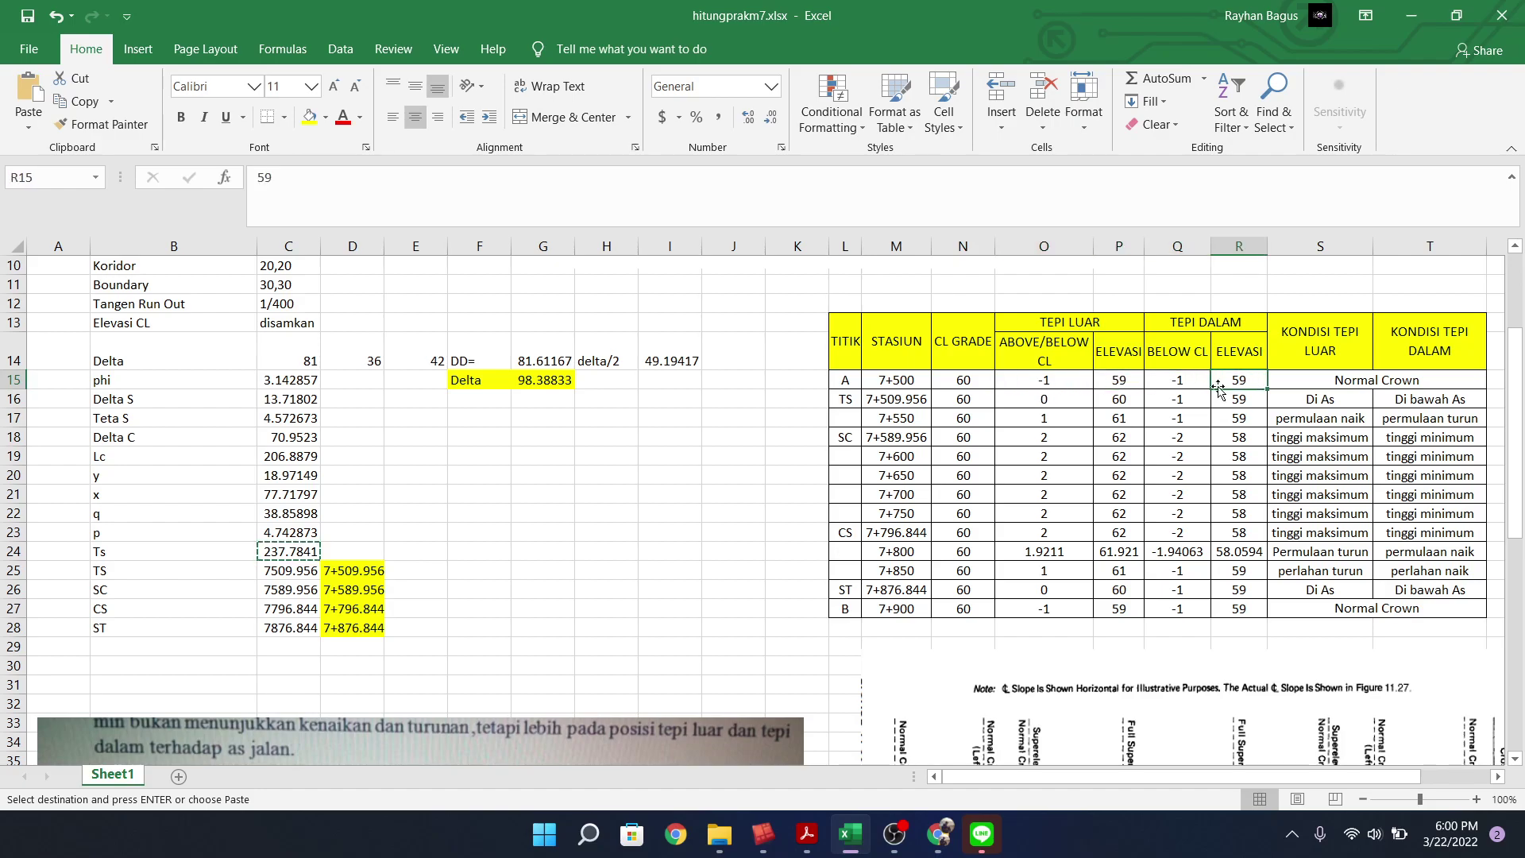
{"action": "left_click", "coordinate": [1041, 401]}
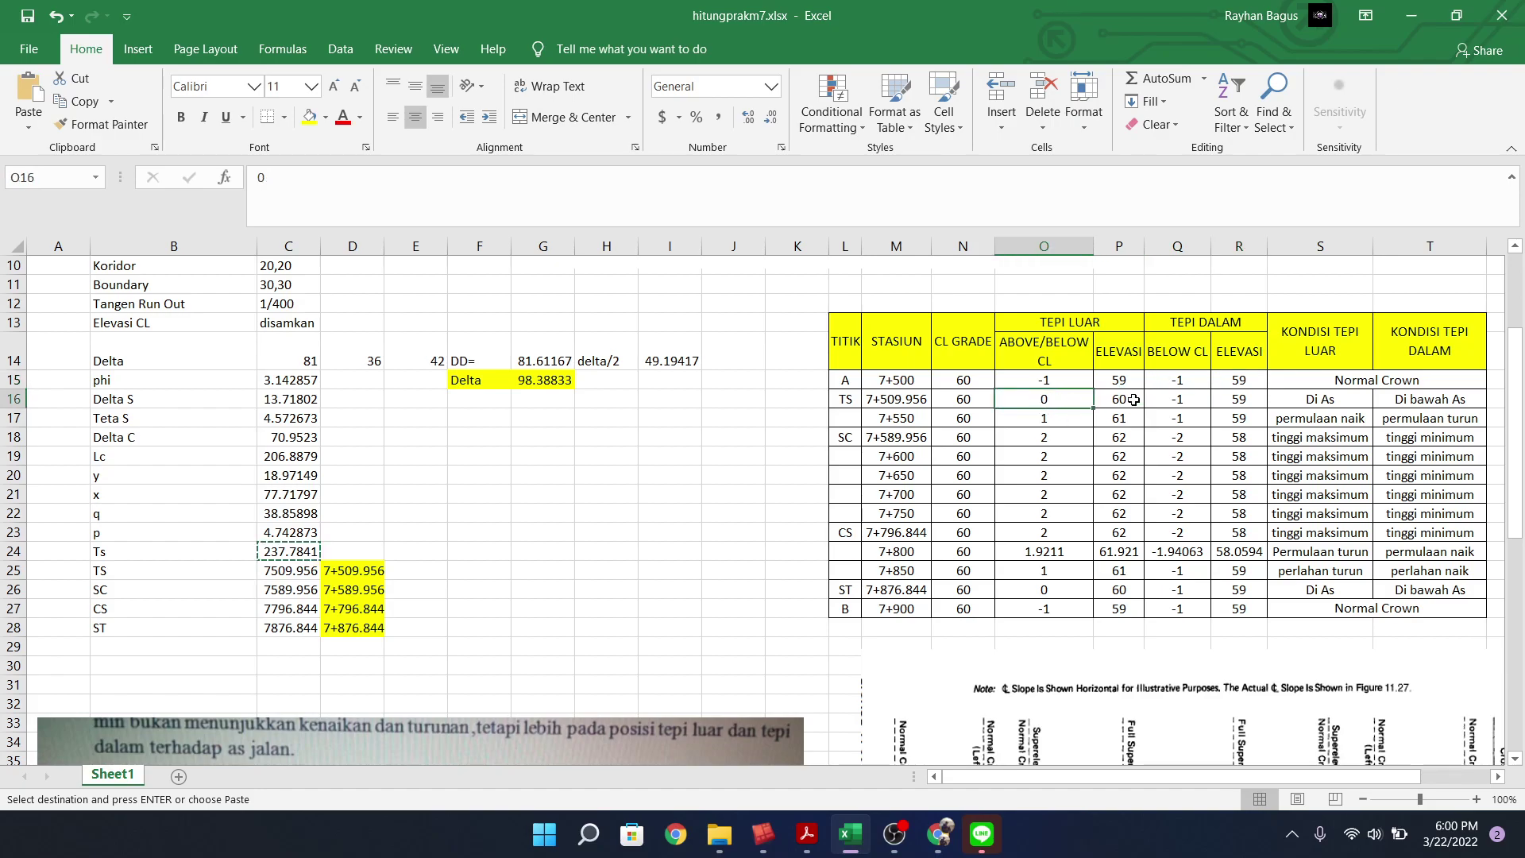
{"action": "left_click", "coordinate": [1167, 399]}
{"action": "left_click", "coordinate": [1247, 394]}
{"action": "left_click", "coordinate": [1122, 410]}
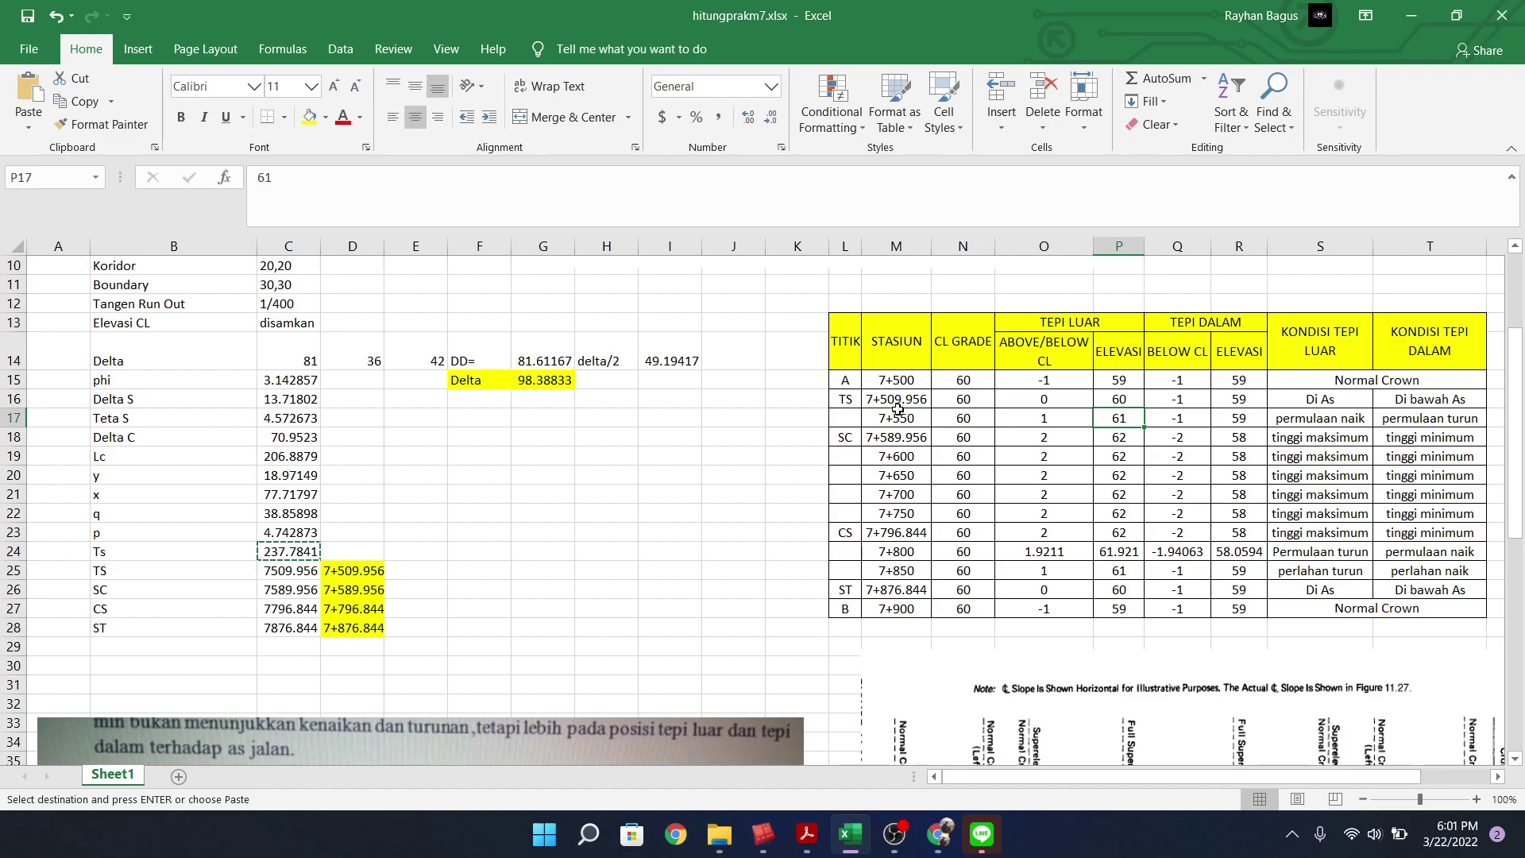
Recheck the outer and inner edge elevations at TS 7+509.956 and return to Surpac to examine the road's edge points
{"action": "left_click", "coordinate": [901, 398]}
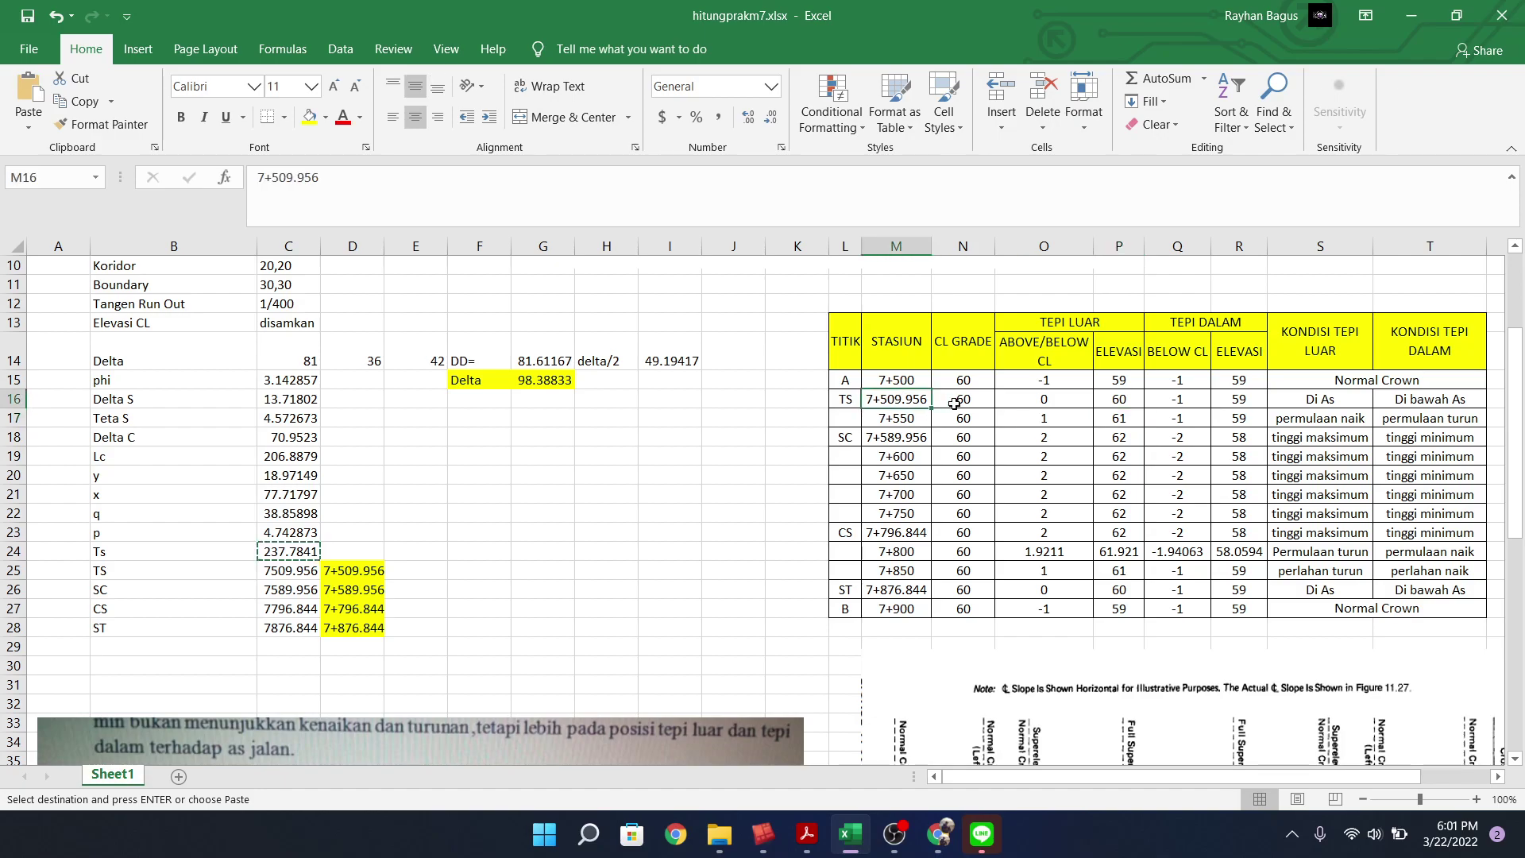
{"action": "left_click", "coordinate": [1121, 402]}
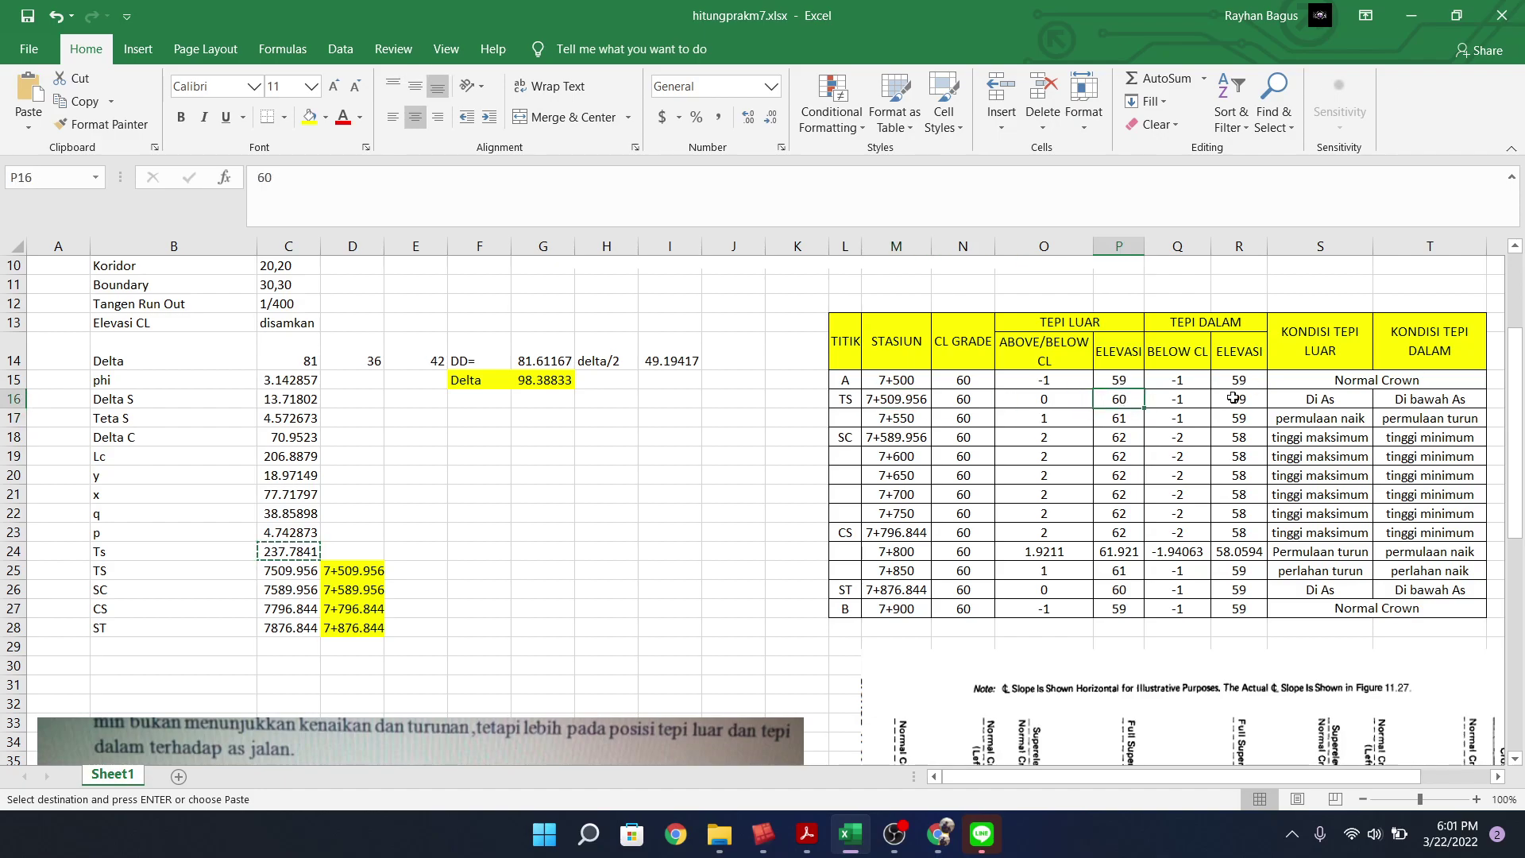
{"action": "left_click", "coordinate": [1233, 398]}
{"action": "left_click", "coordinate": [762, 833]}
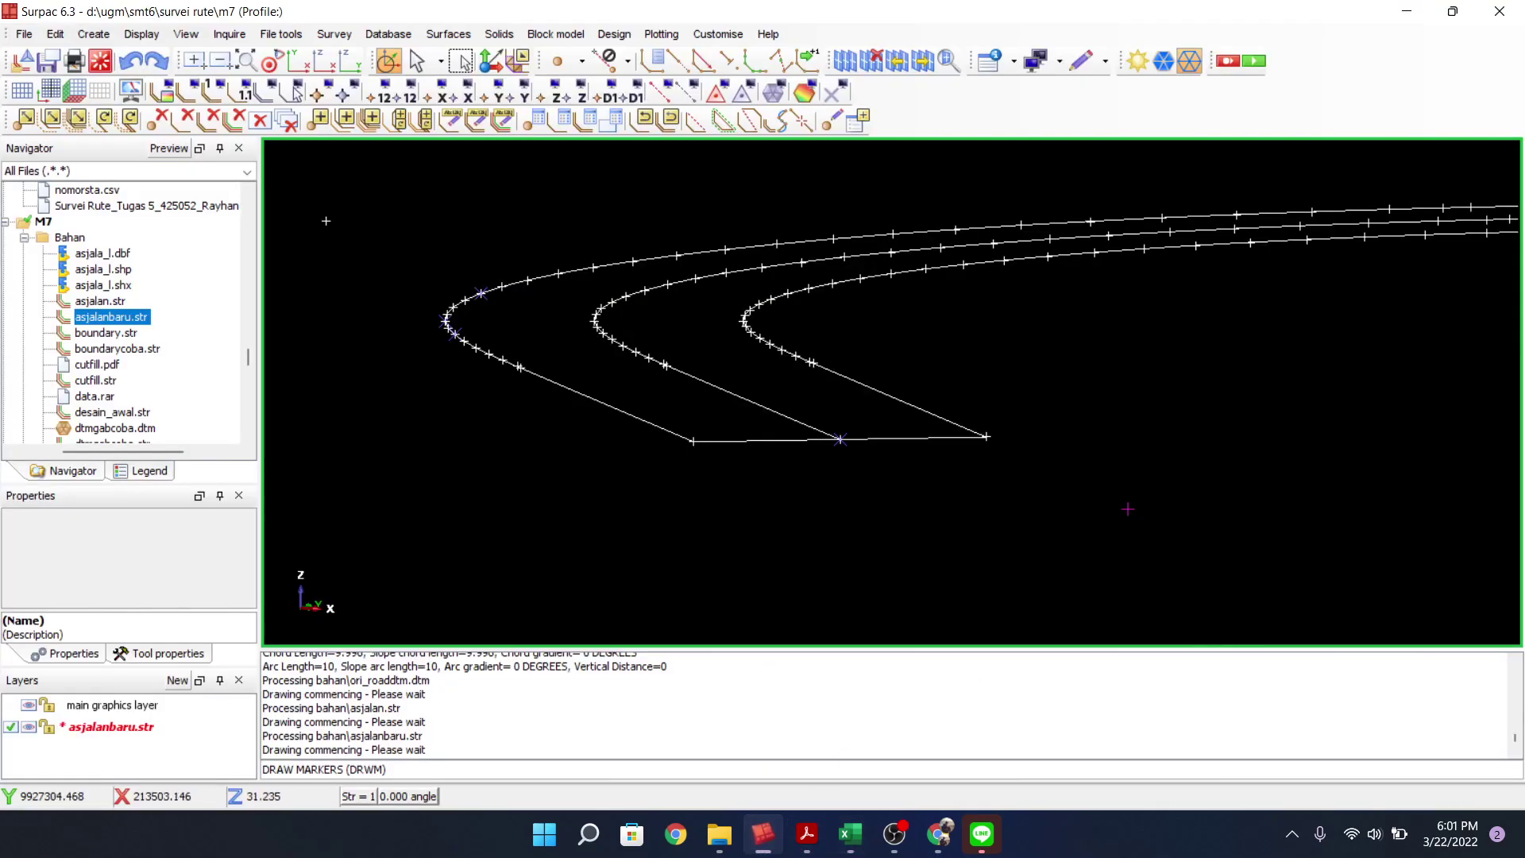
{"action": "scroll", "coordinate": [856, 409], "scroll_direction": "up", "scroll_amount": 2}
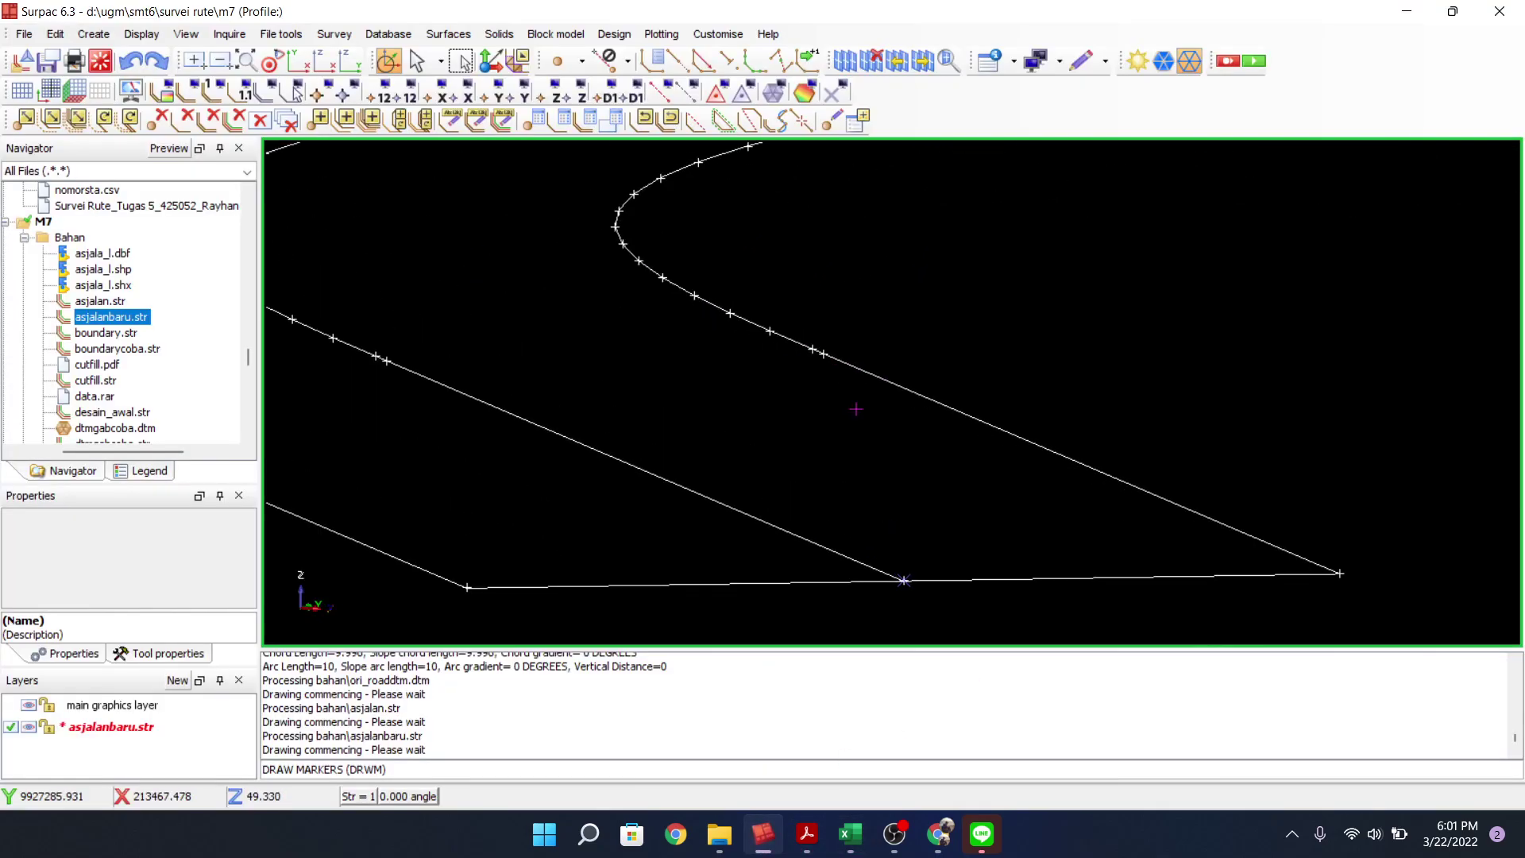
{"action": "scroll", "coordinate": [856, 409], "scroll_direction": "down", "scroll_amount": 2}
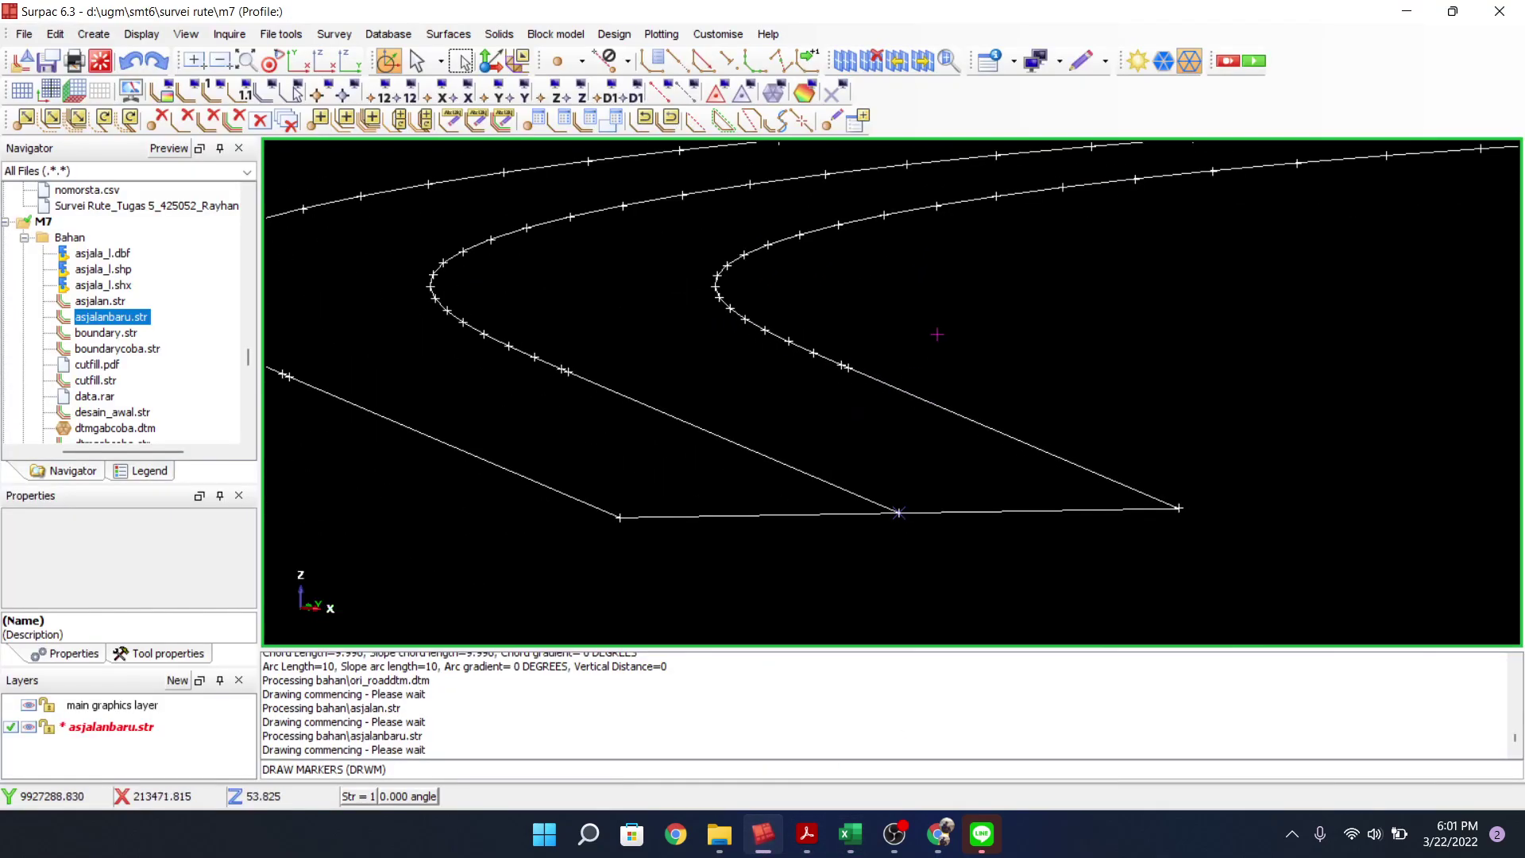
Inspect the coordinates and Z value of the ST STA 7+876.844 points on both road edges with Point Edit
{"action": "left_click", "coordinate": [834, 121]}
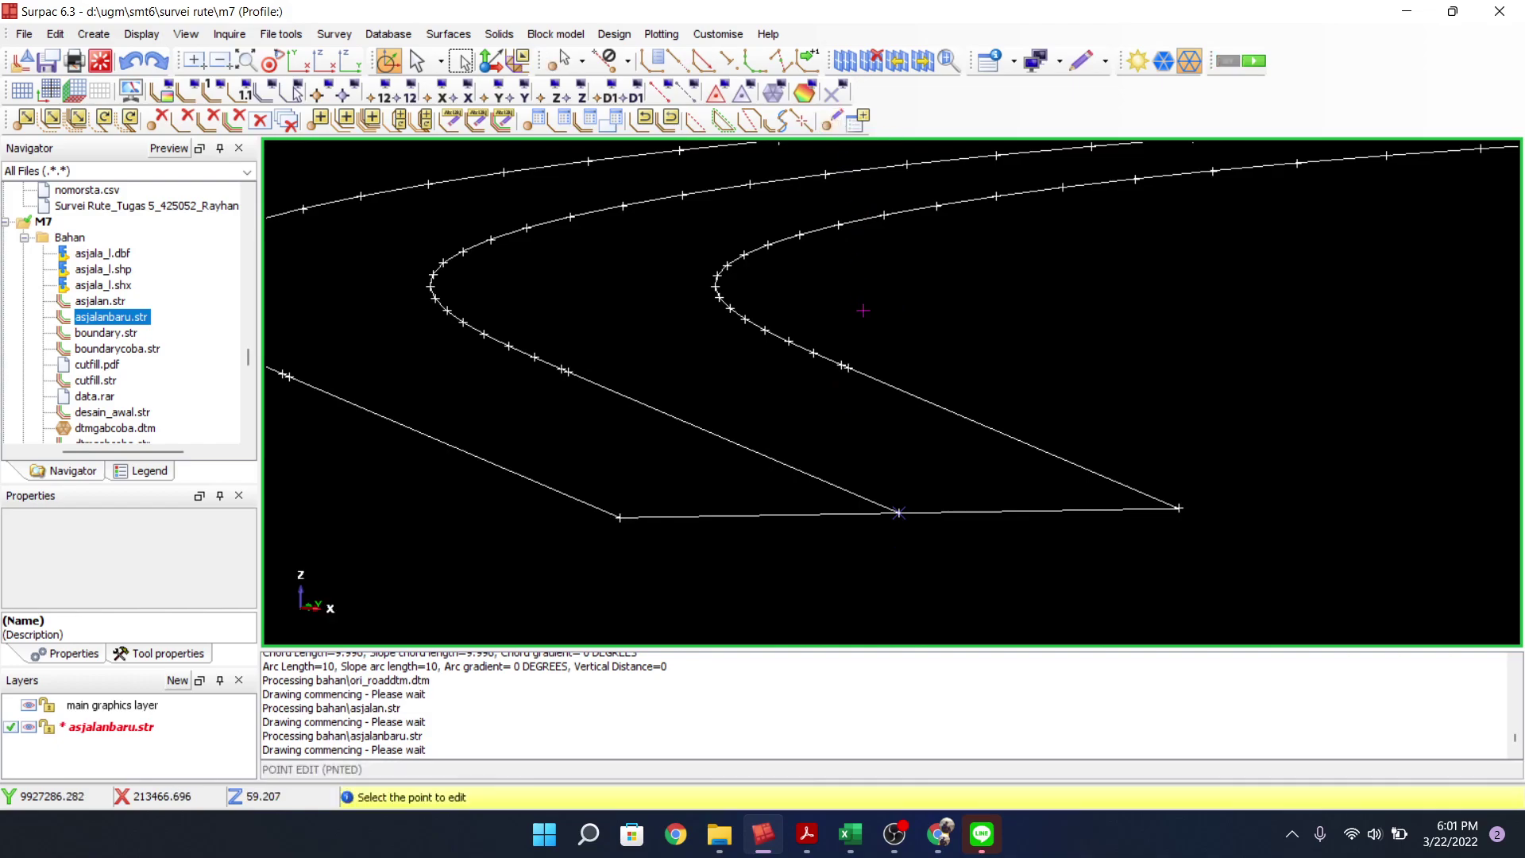
{"action": "left_click", "coordinate": [846, 368]}
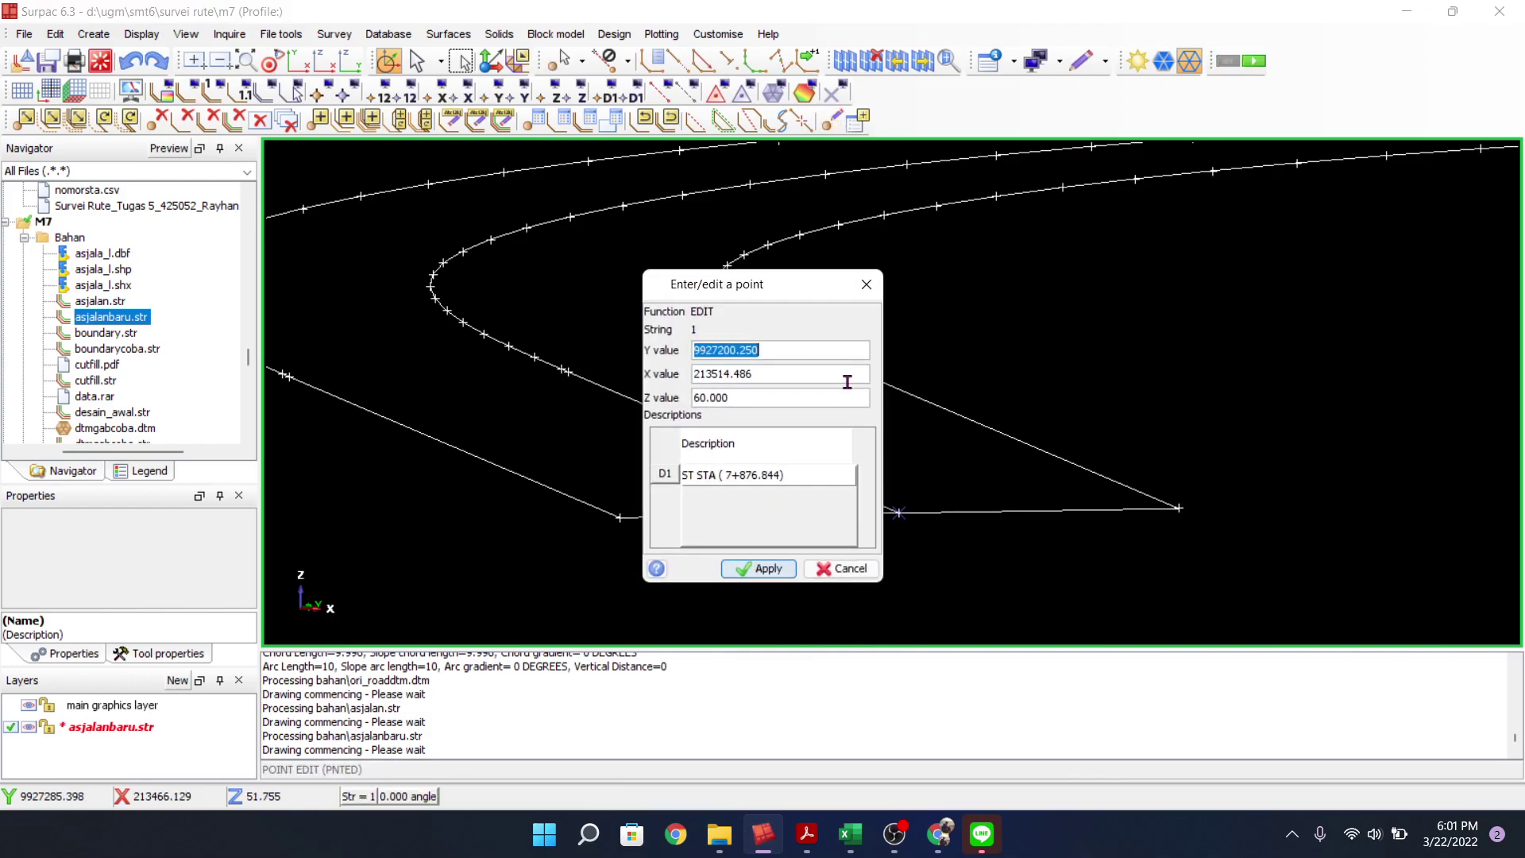
{"action": "left_click", "coordinate": [759, 569]}
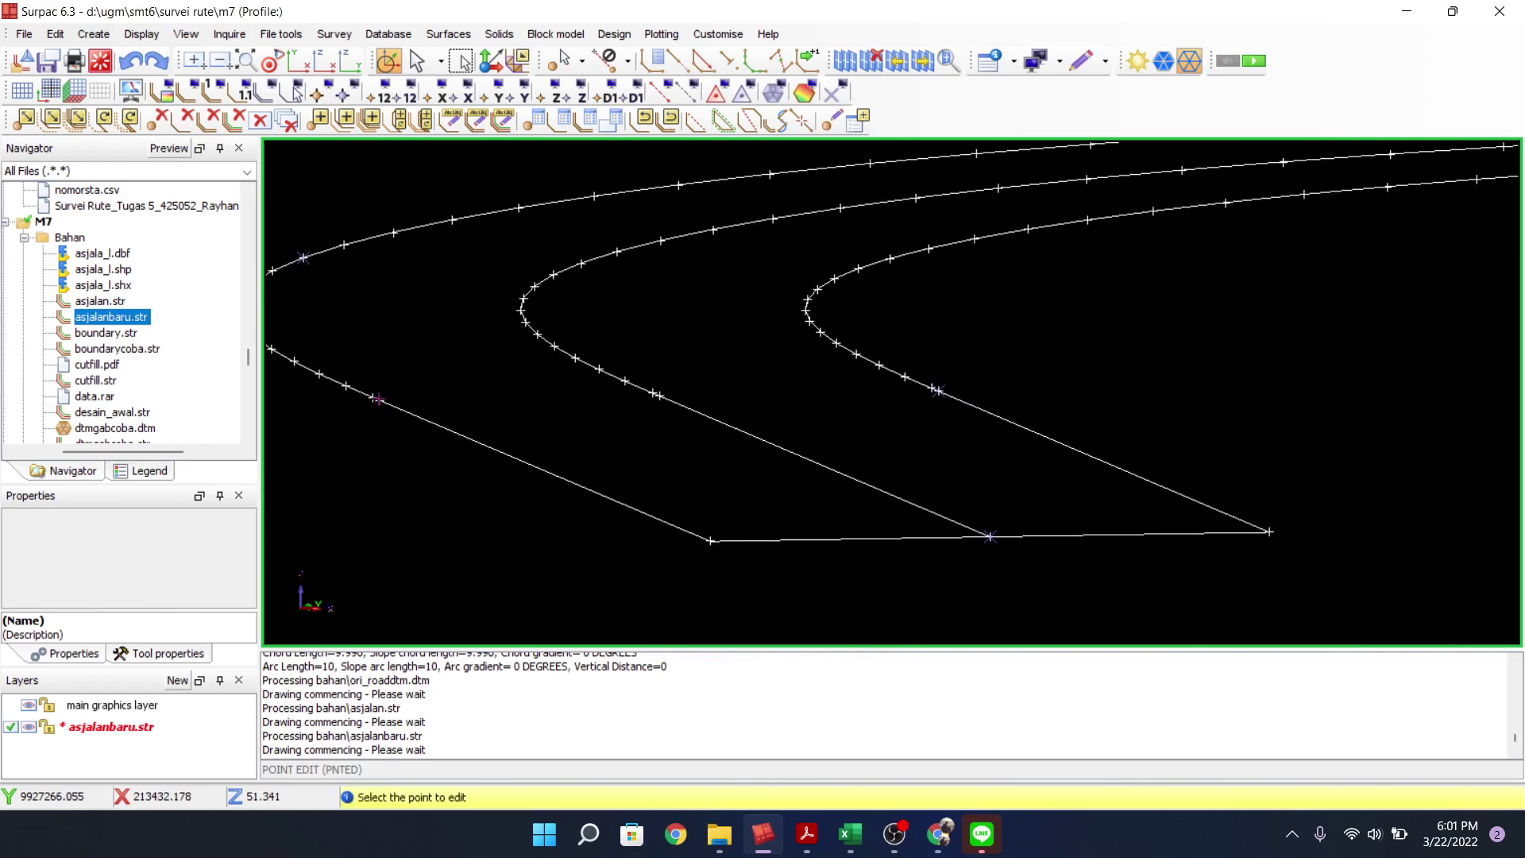
{"action": "left_click", "coordinate": [378, 399]}
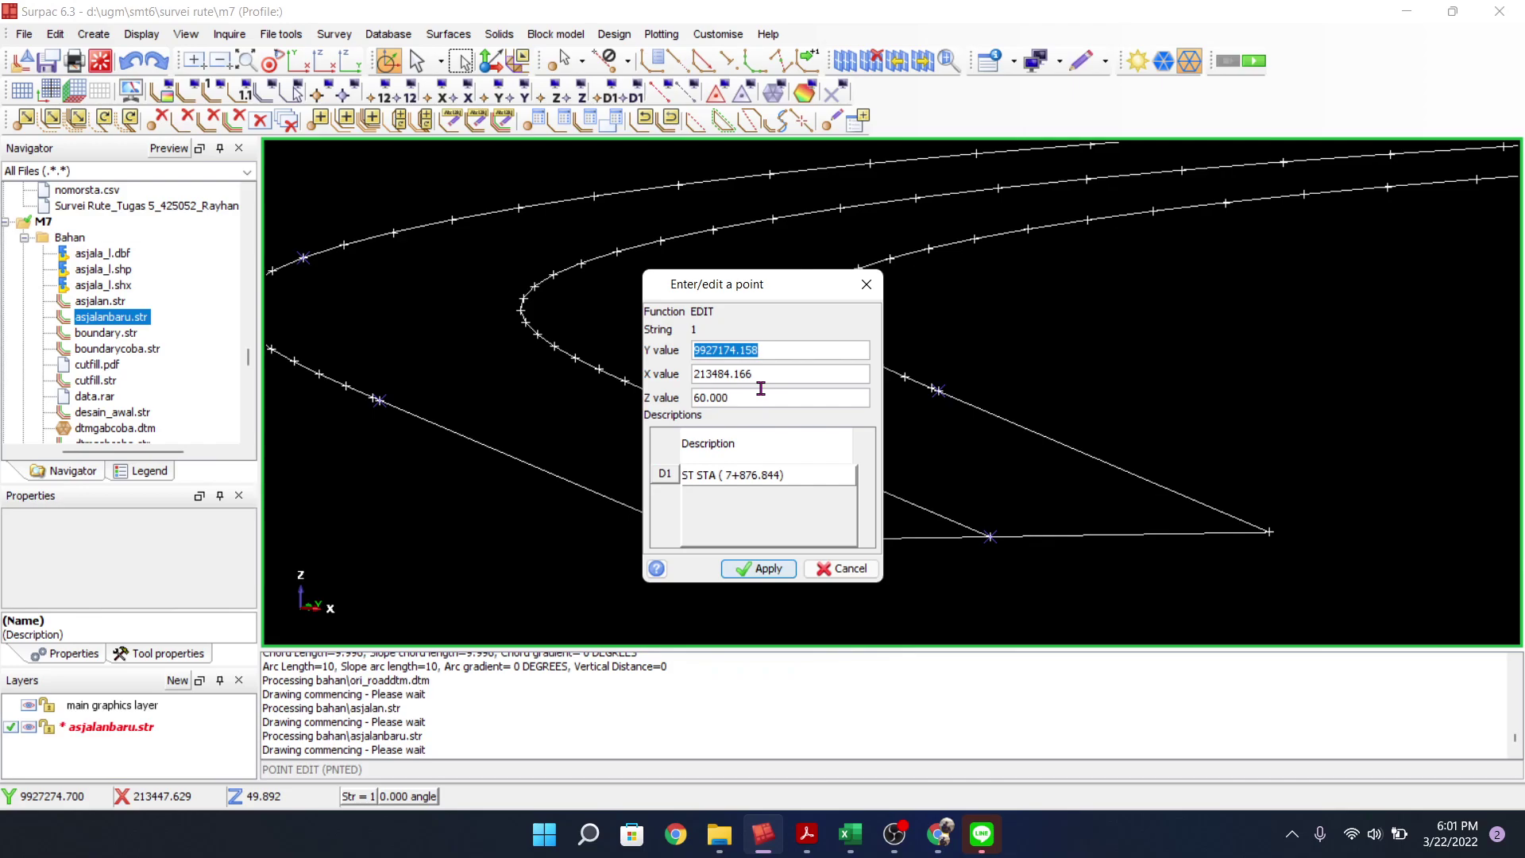
{"action": "left_click", "coordinate": [866, 284]}
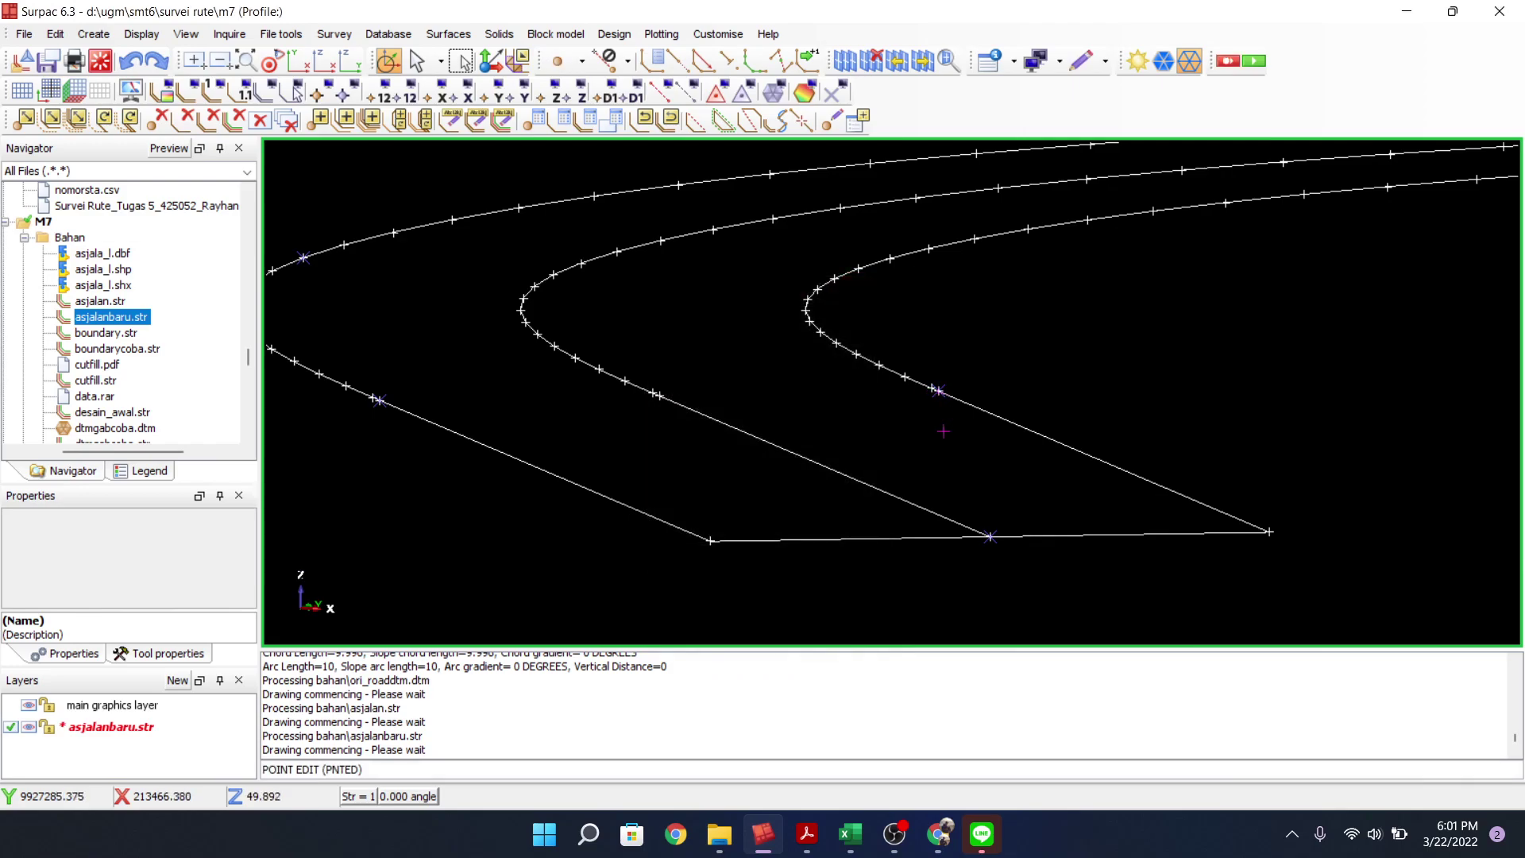
Check the Excel elevation table, return to the road, and set the inner edge's ST STA 7+876.844 point to Z 50
{"action": "mouse_move", "coordinate": [849, 851]}
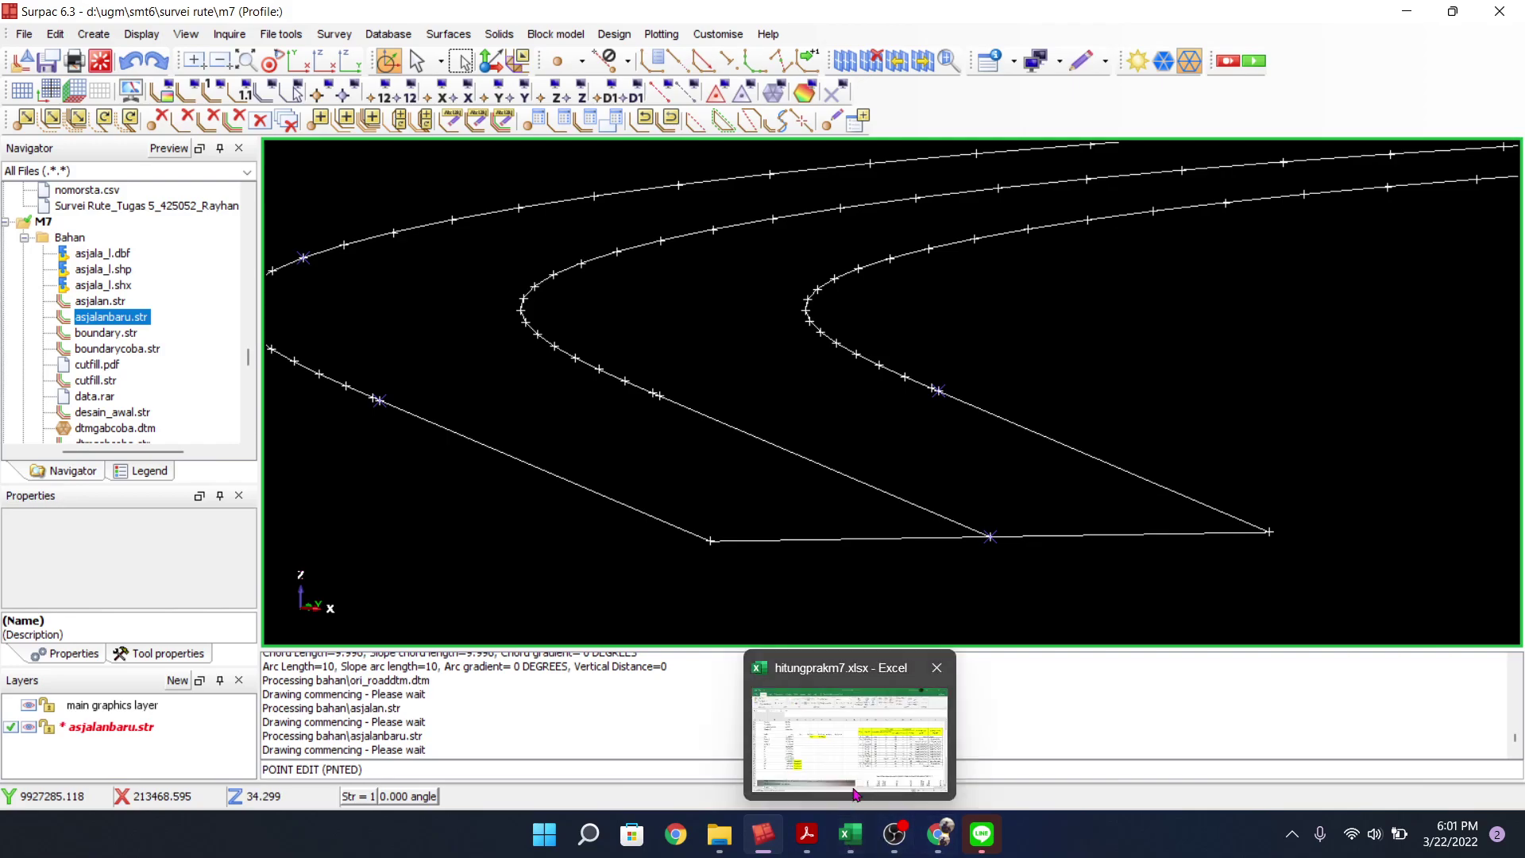
{"action": "left_click", "coordinate": [856, 768]}
{"action": "mouse_move", "coordinate": [860, 774]}
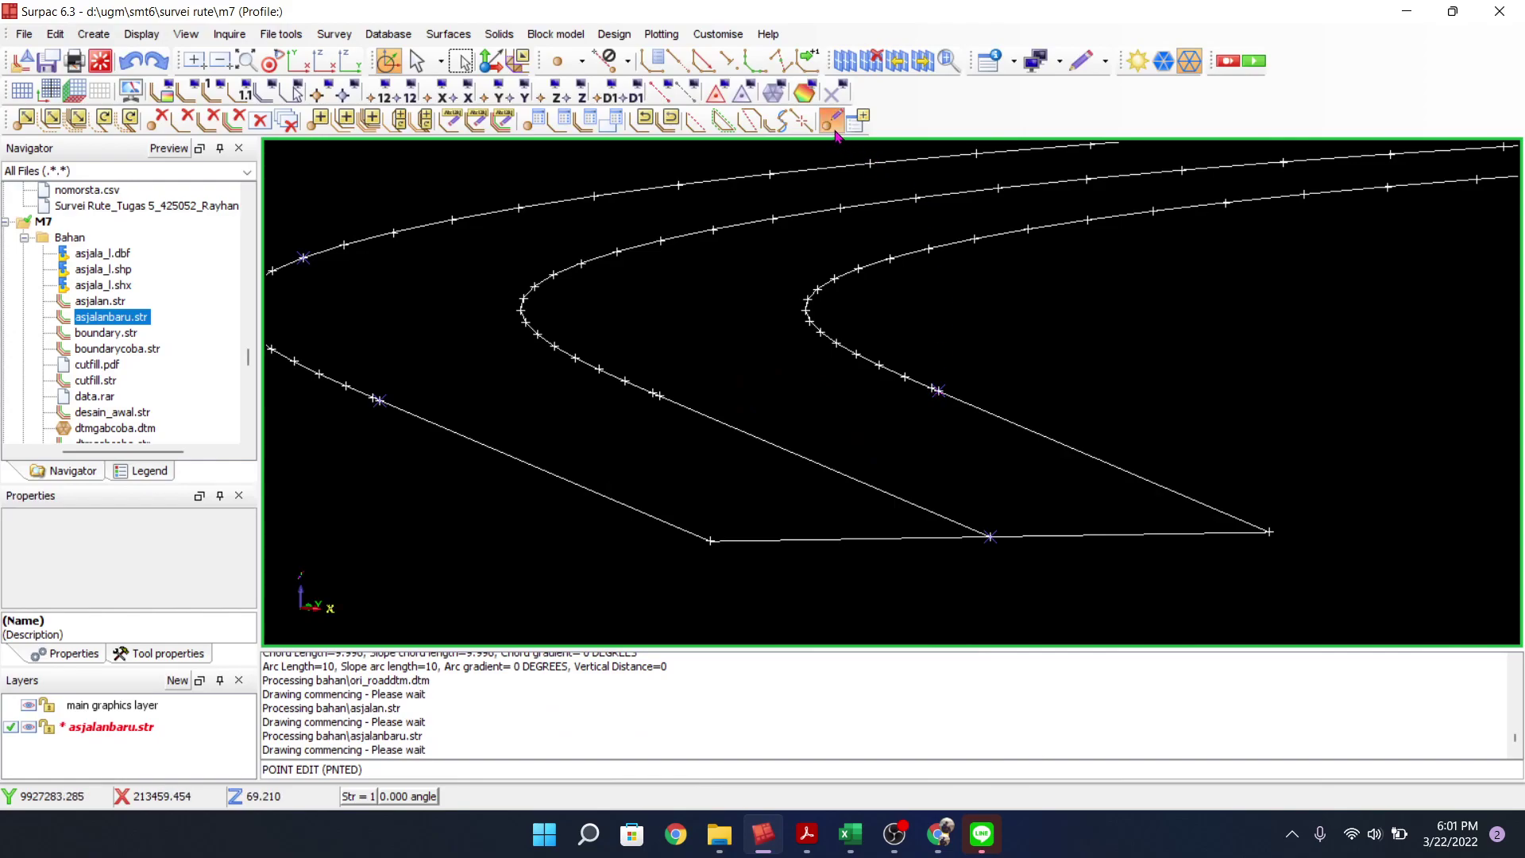
{"action": "left_click", "coordinate": [938, 390]}
{"action": "double_click", "coordinate": [739, 401]}
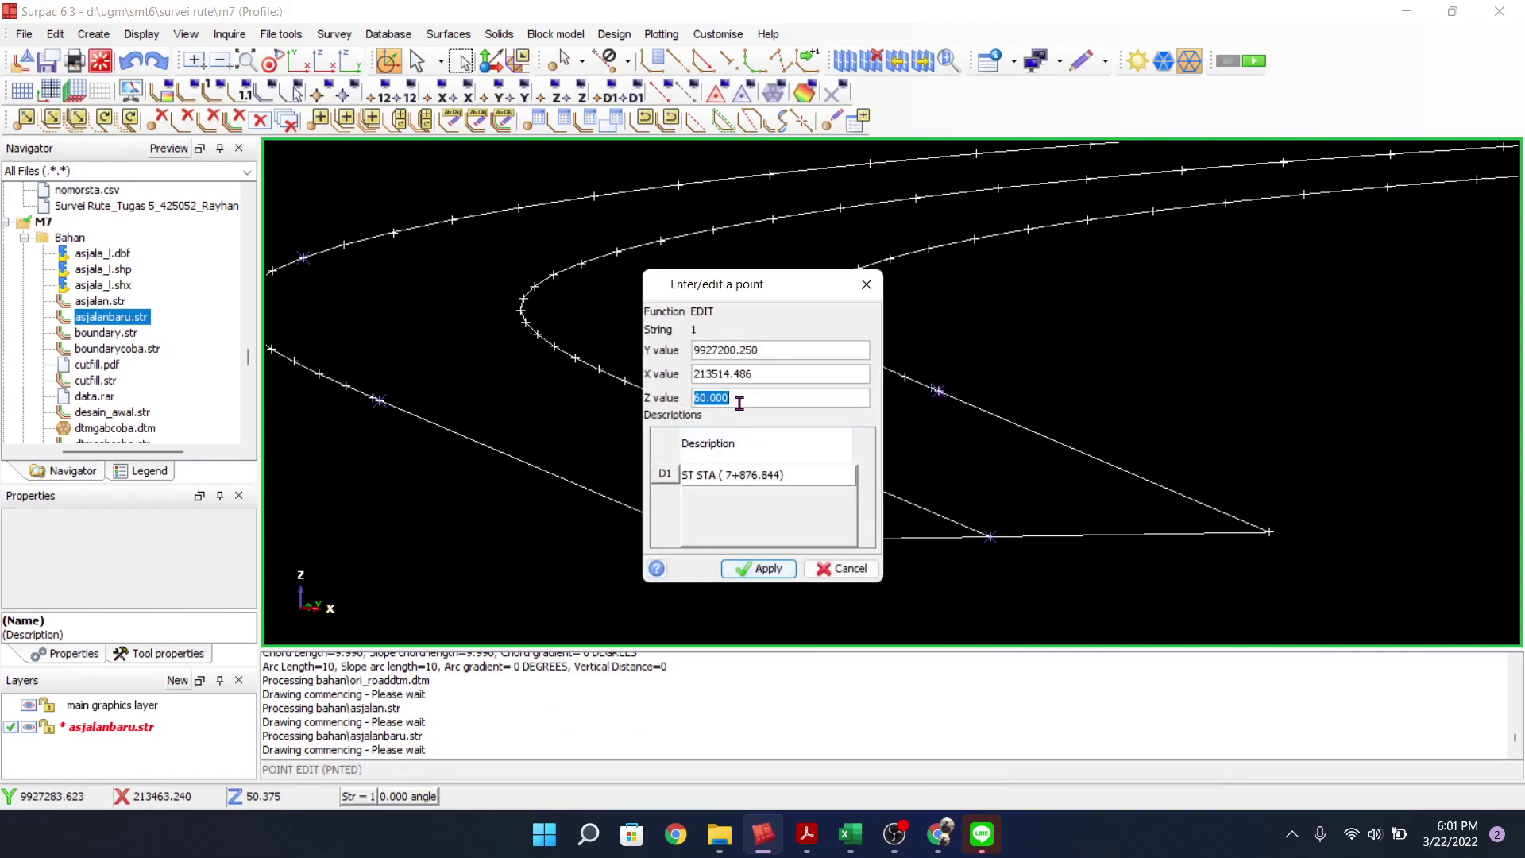
{"action": "type", "text": "50"}
{"action": "key", "text": "Return"}
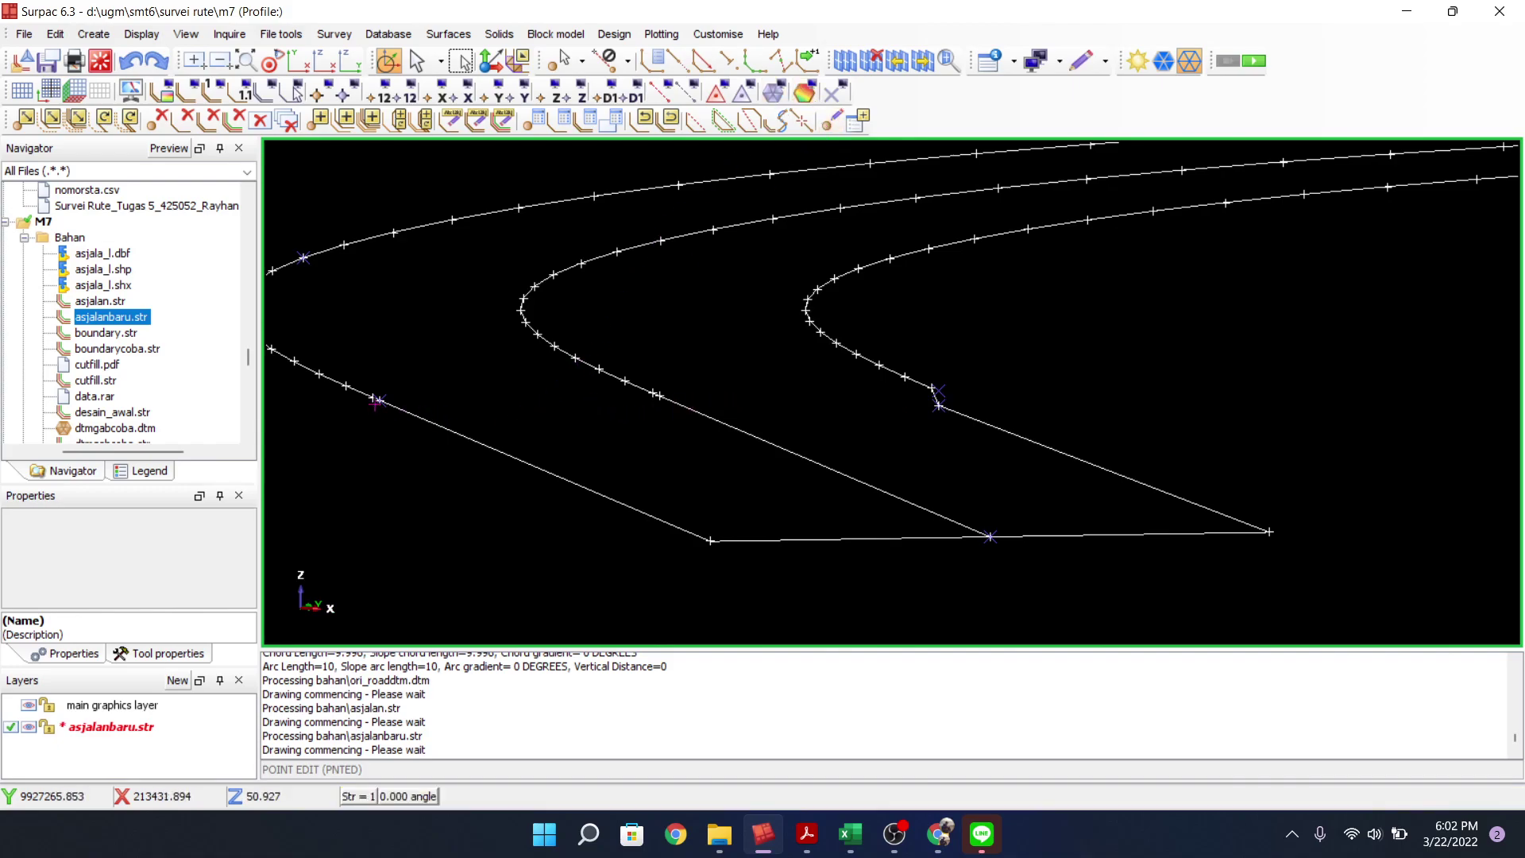
Inspect the outer edge's ST point and compare it with the edge elevations in hitungprakm7.xlsx, returning to Surpac
{"action": "left_click", "coordinate": [378, 401]}
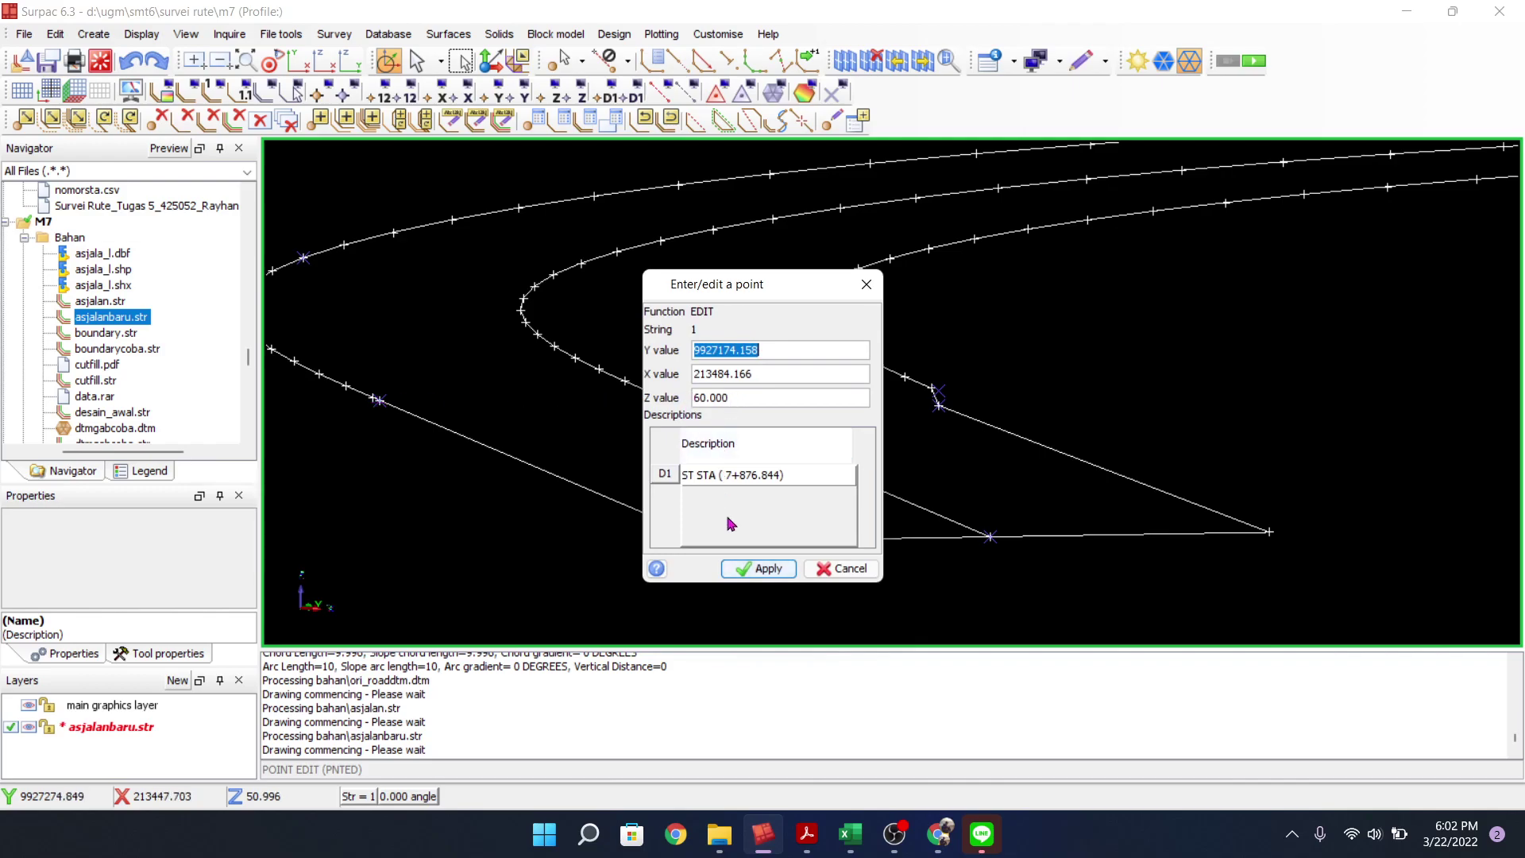
{"action": "left_click", "coordinate": [759, 569]}
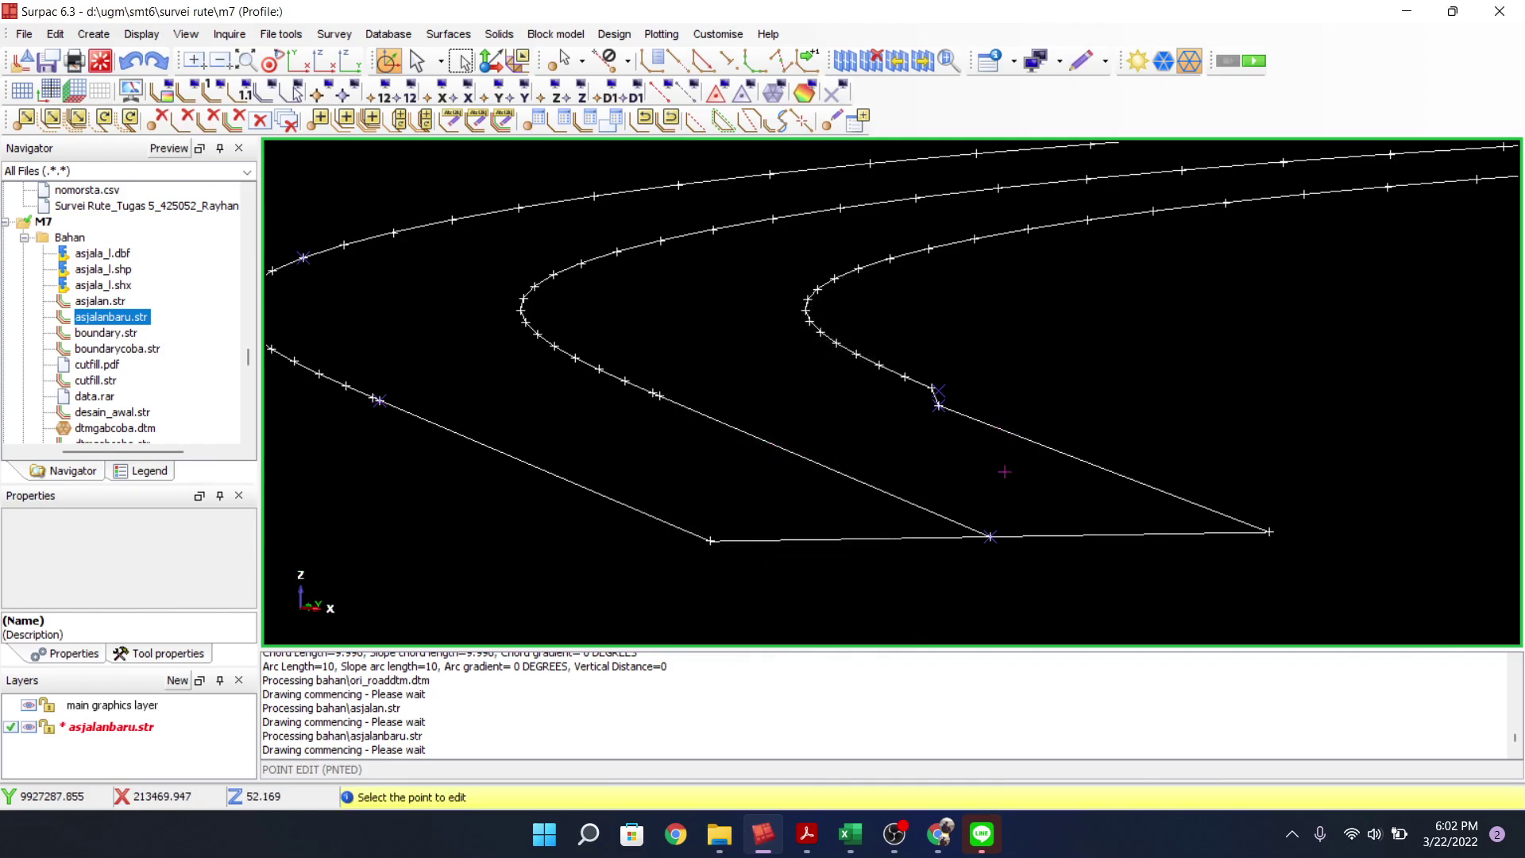
{"action": "scroll", "coordinate": [953, 447], "scroll_direction": "down", "scroll_amount": 2}
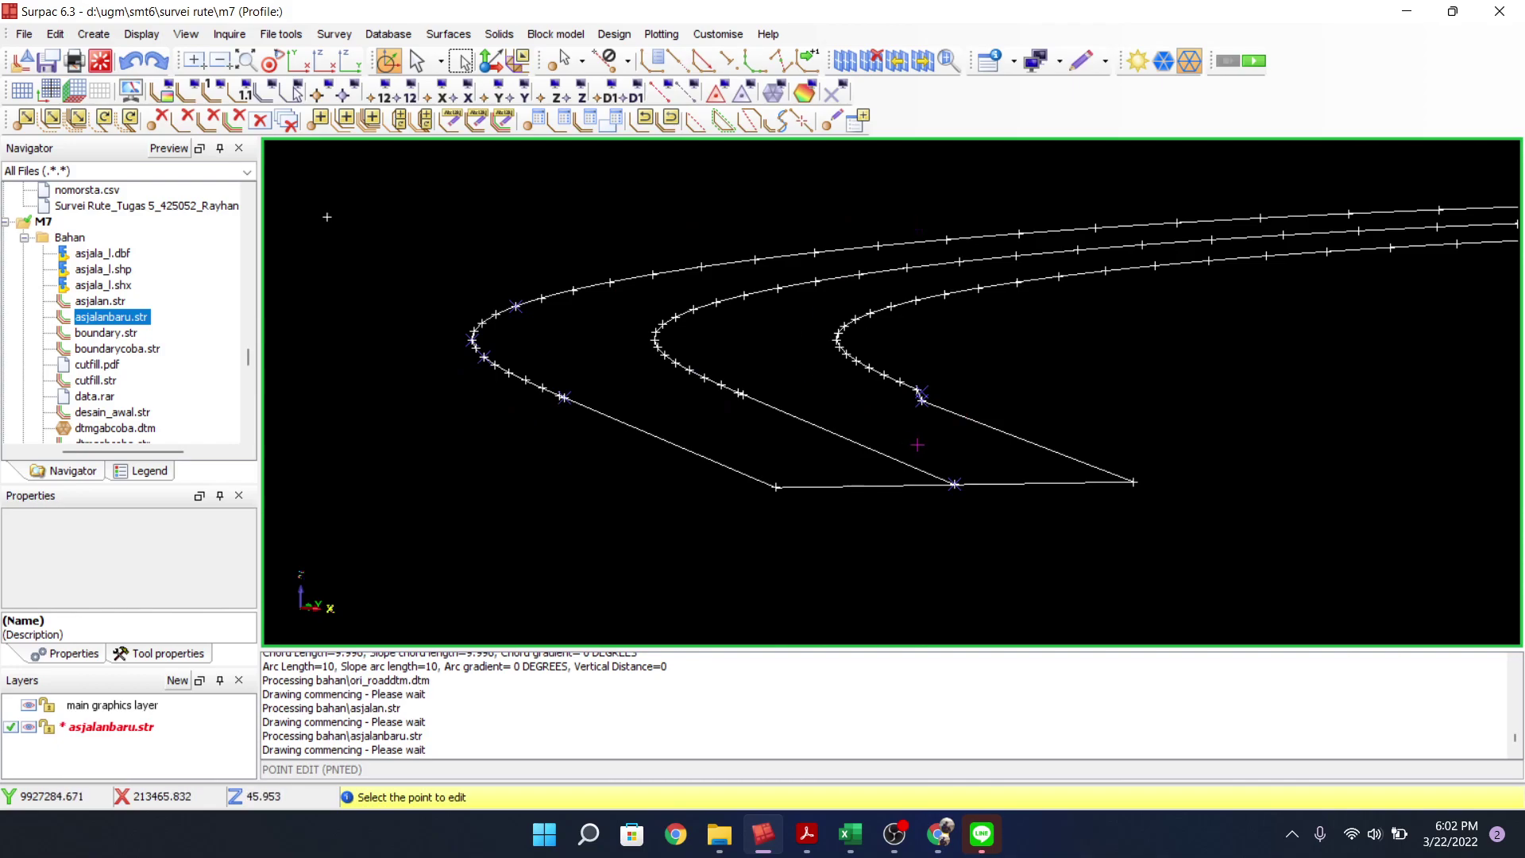
{"action": "left_click", "coordinate": [849, 834]}
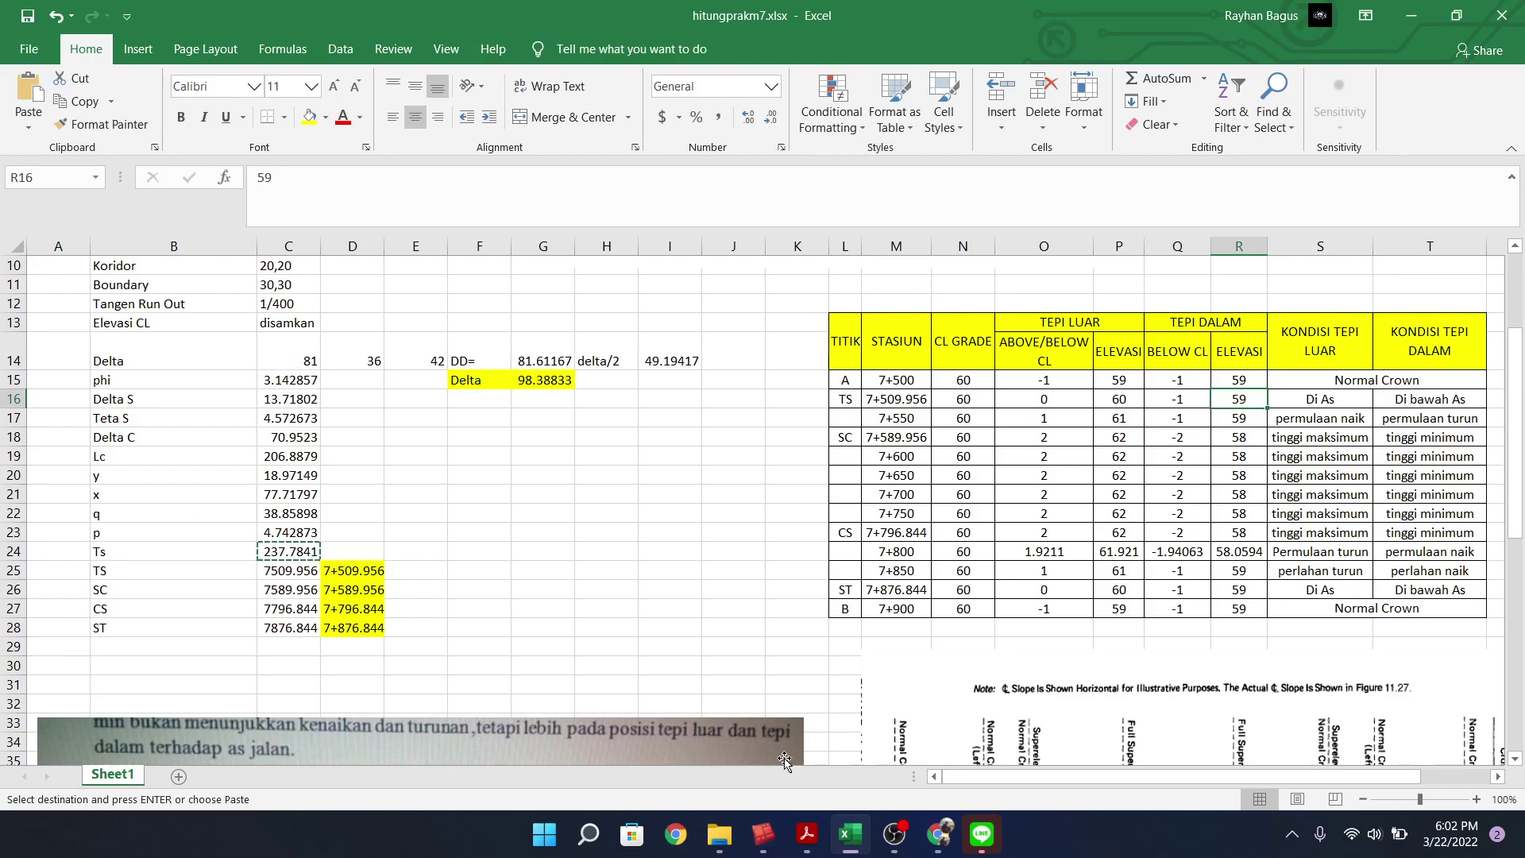
{"action": "left_click", "coordinate": [762, 834]}
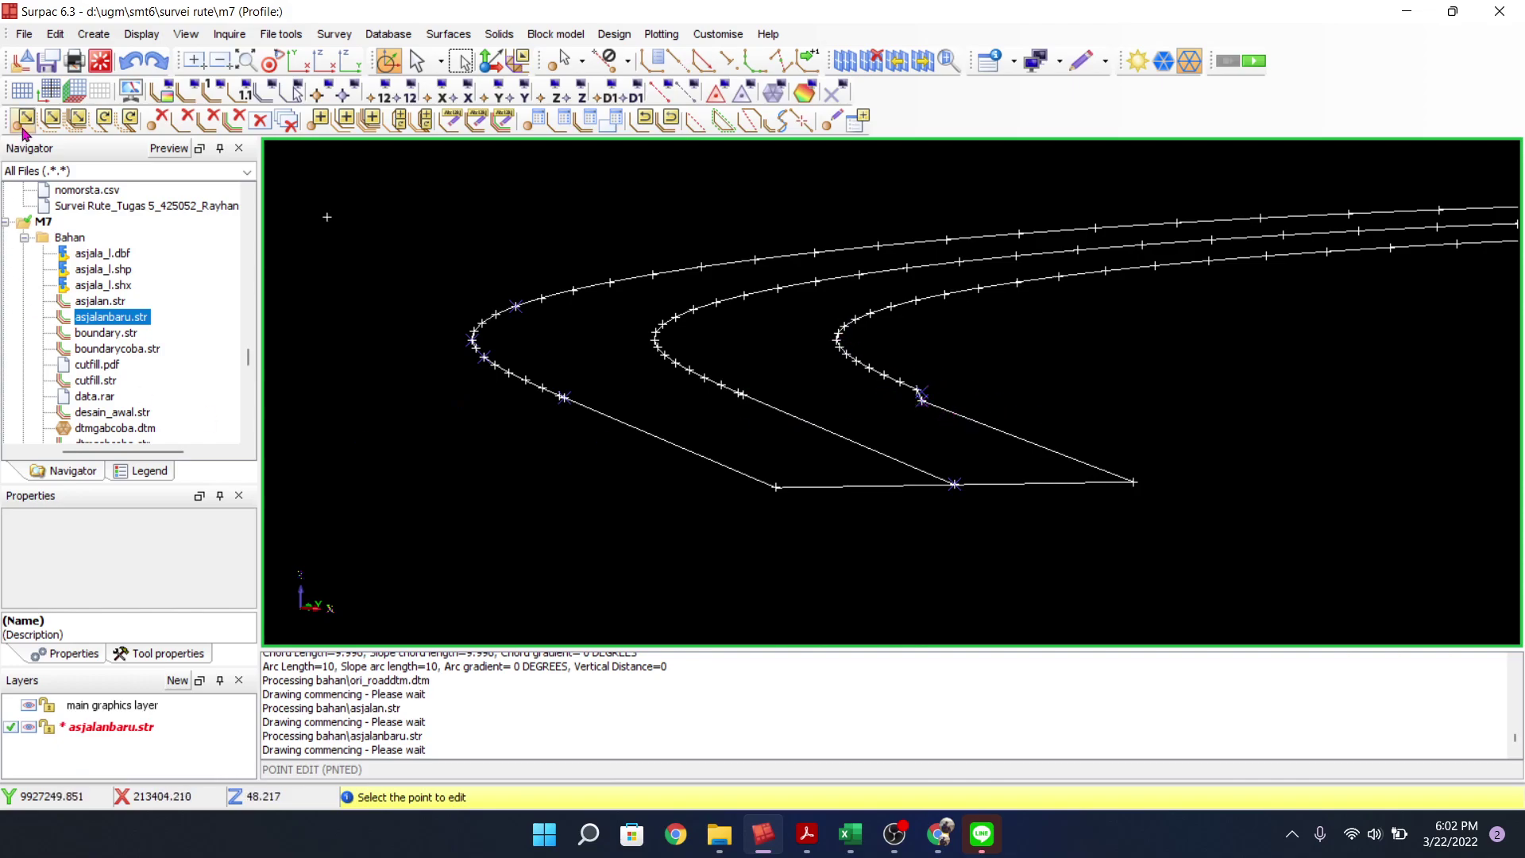
Reset the graphics without saving and load asjalanbaru.str, koridor.str and boundarycoba.str together
{"action": "left_click", "coordinate": [99, 84]}
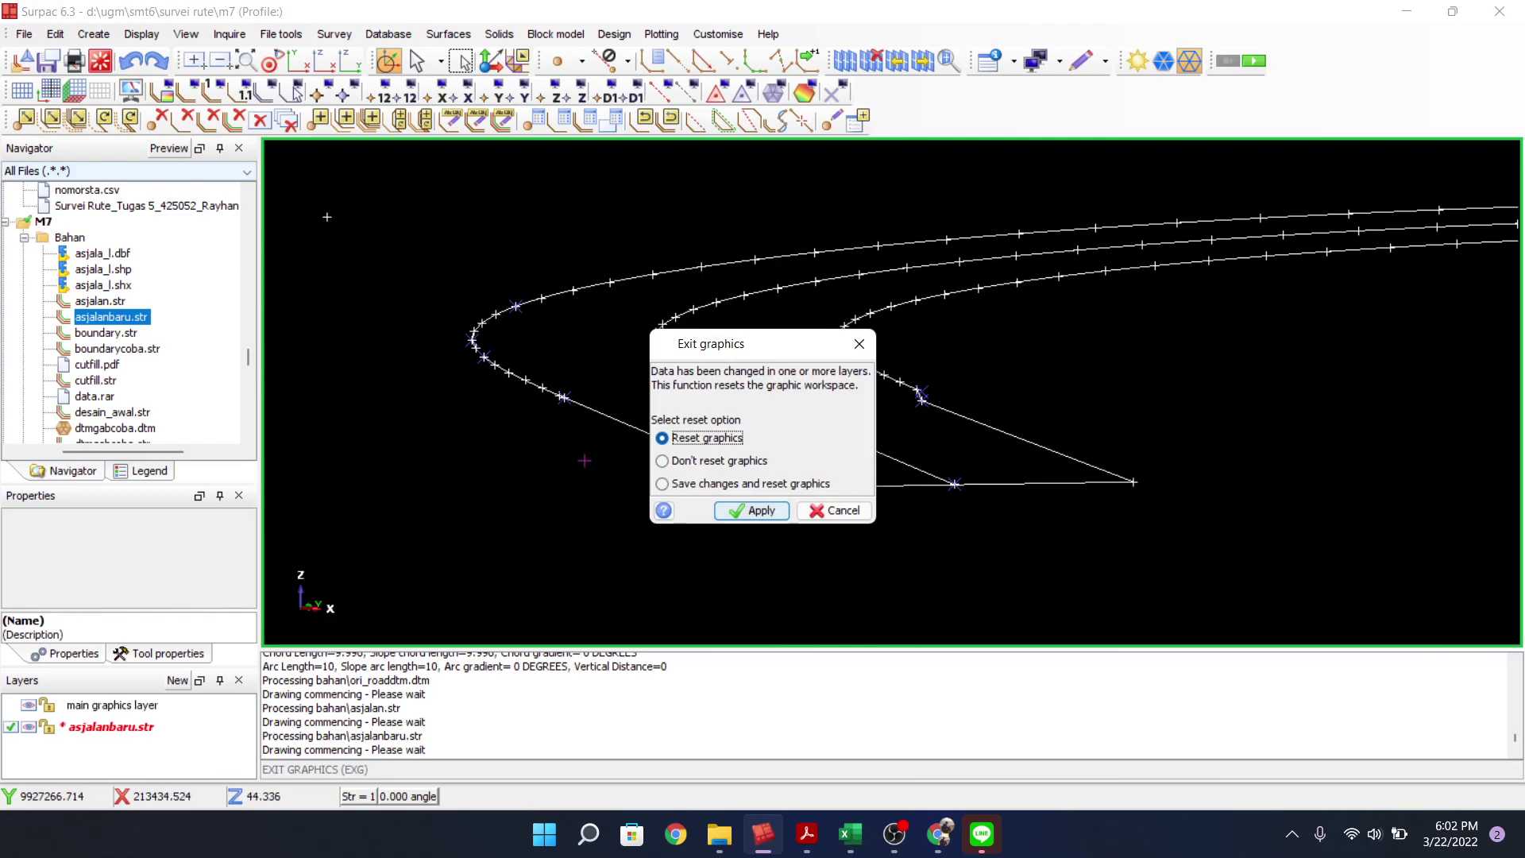
{"action": "left_click", "coordinate": [754, 509]}
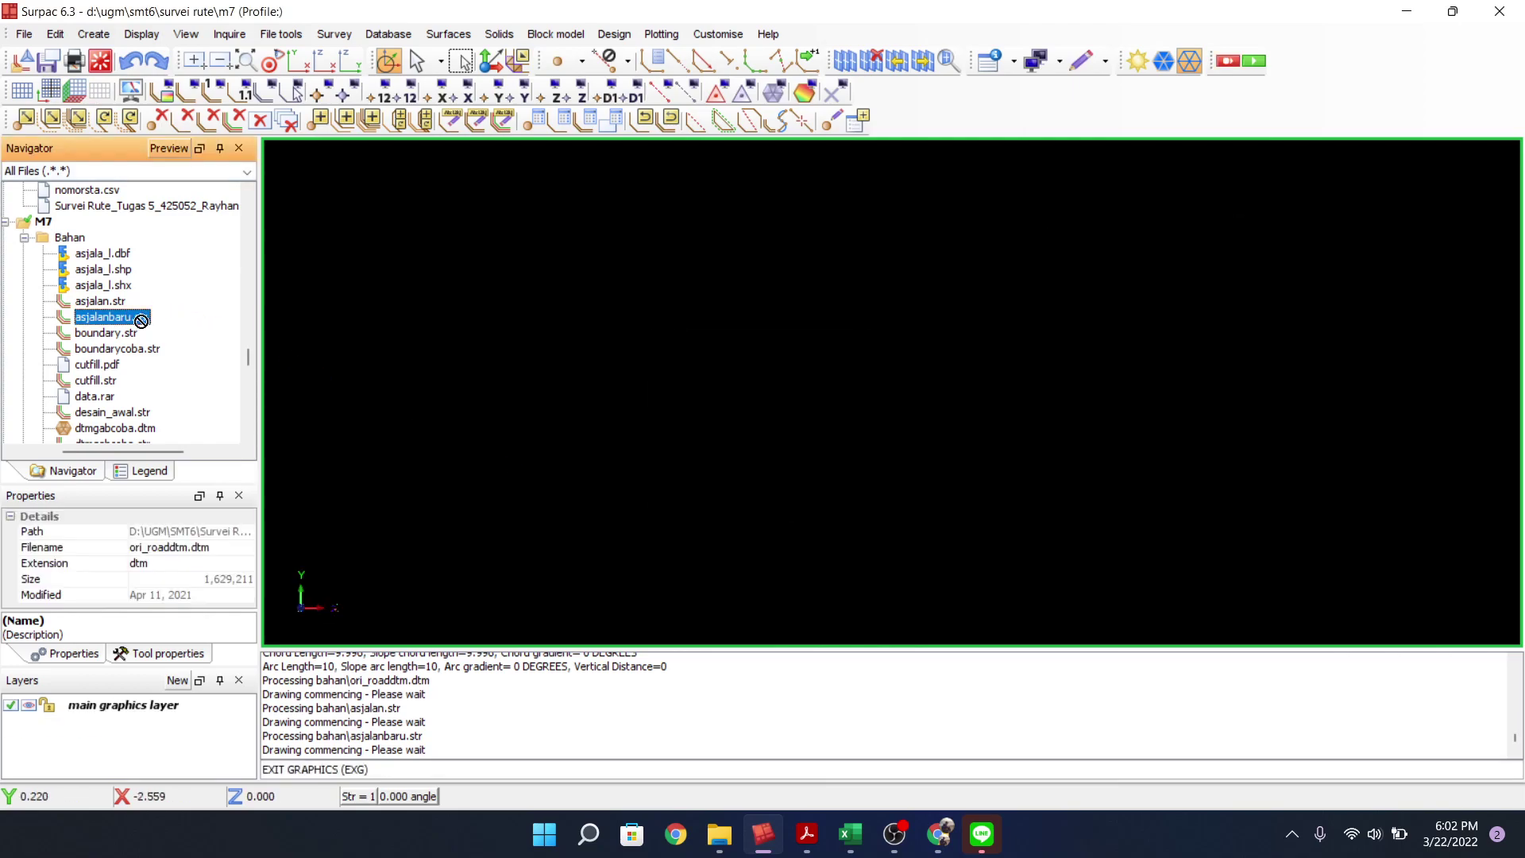
{"action": "scroll", "coordinate": [123, 363], "scroll_direction": "down", "scroll_amount": 1}
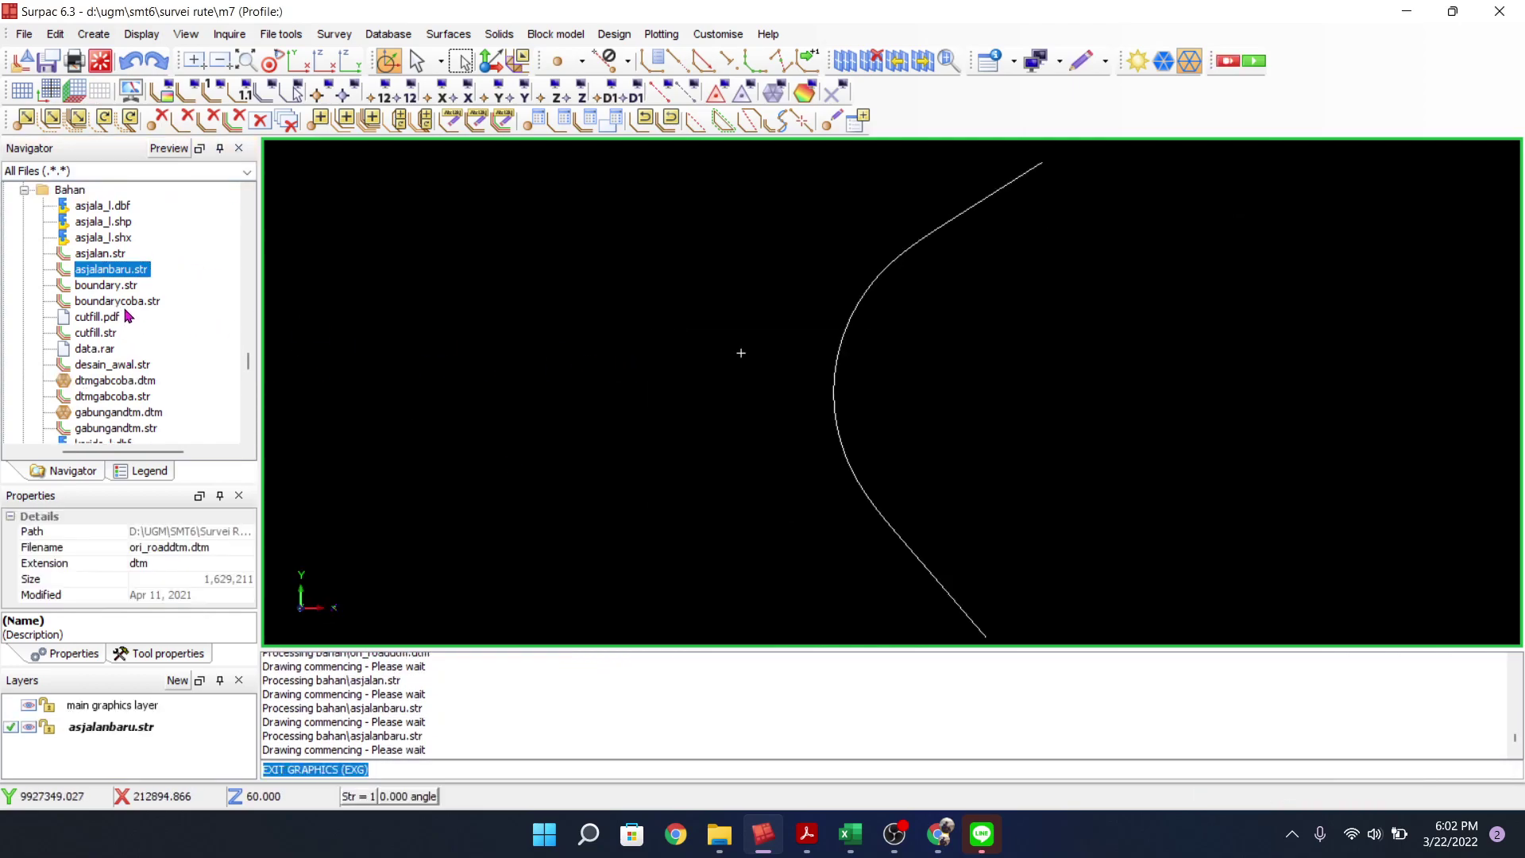
{"action": "scroll", "coordinate": [112, 334], "scroll_direction": "down", "scroll_amount": 1}
{"action": "scroll", "coordinate": [111, 387], "scroll_direction": "down", "scroll_amount": 1}
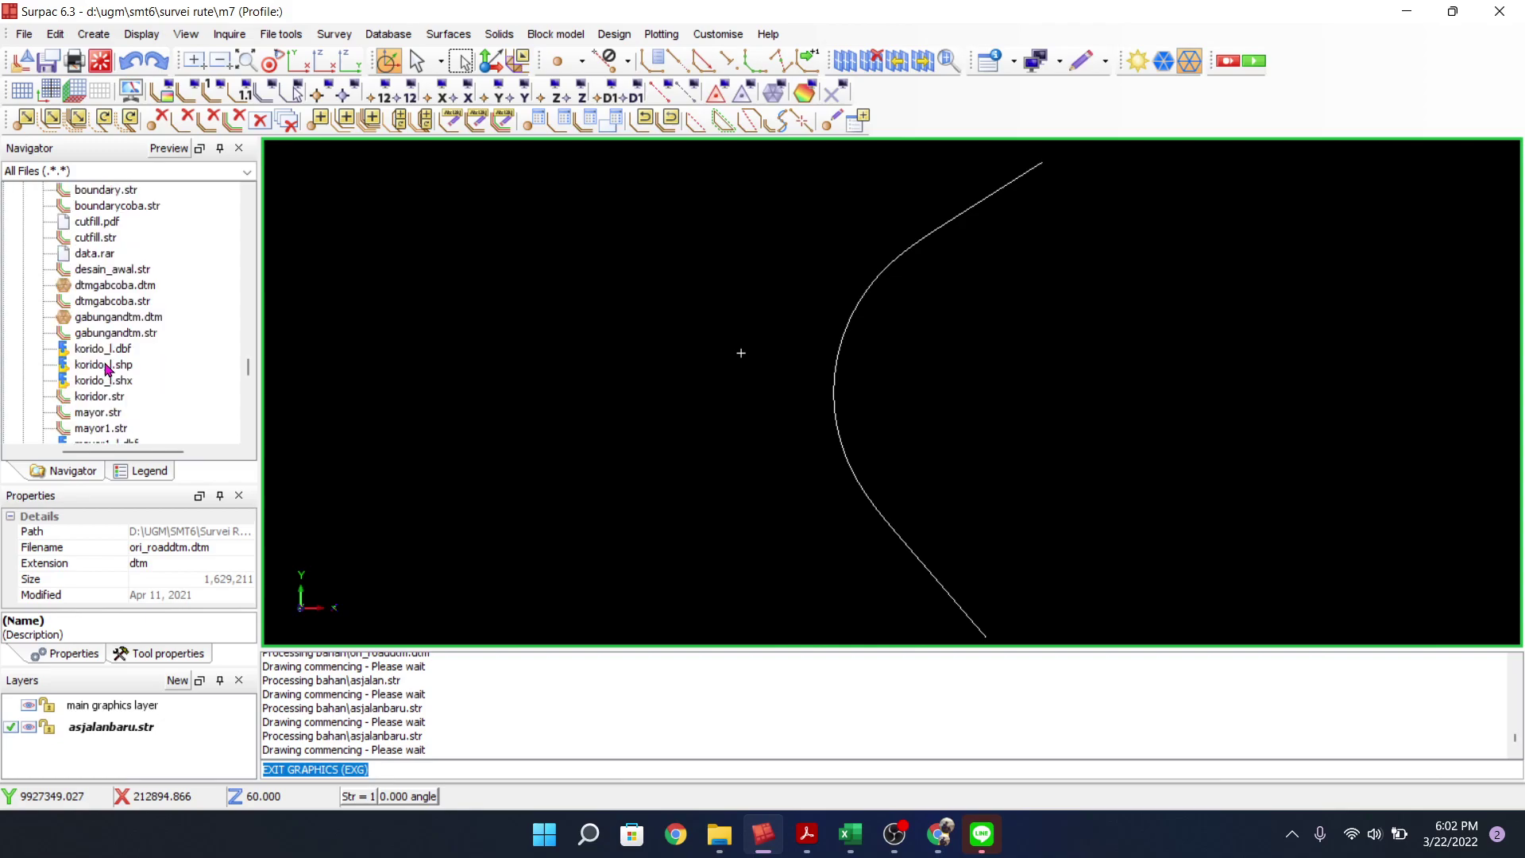
{"action": "left_click_drag", "start_coordinate": [106, 398], "coordinate": [516, 439]}
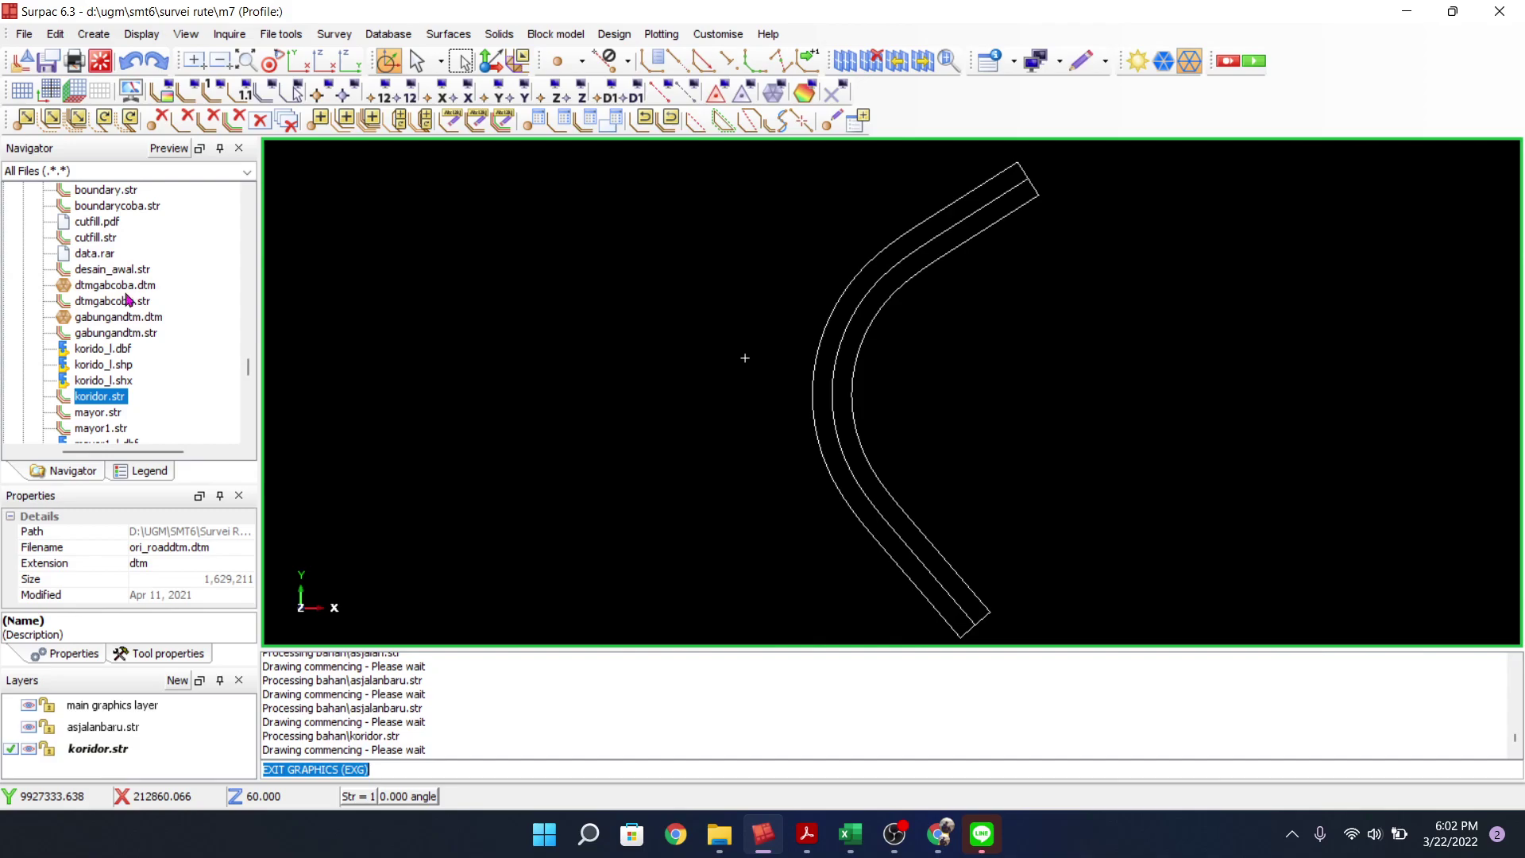
{"action": "scroll", "coordinate": [118, 350], "scroll_direction": "up", "scroll_amount": 1}
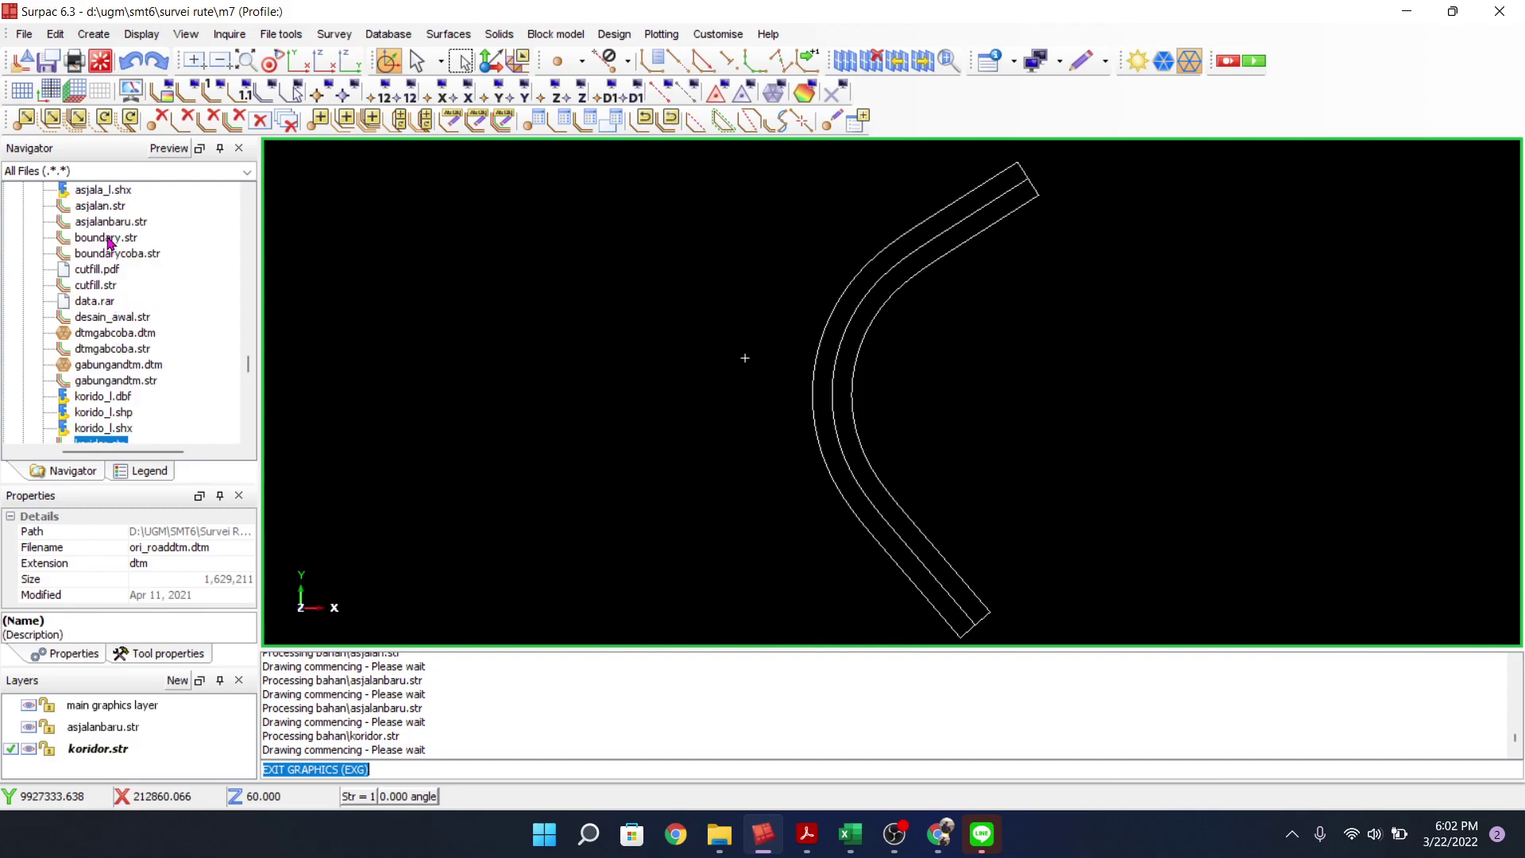
{"action": "left_click_drag", "start_coordinate": [132, 260], "coordinate": [575, 341]}
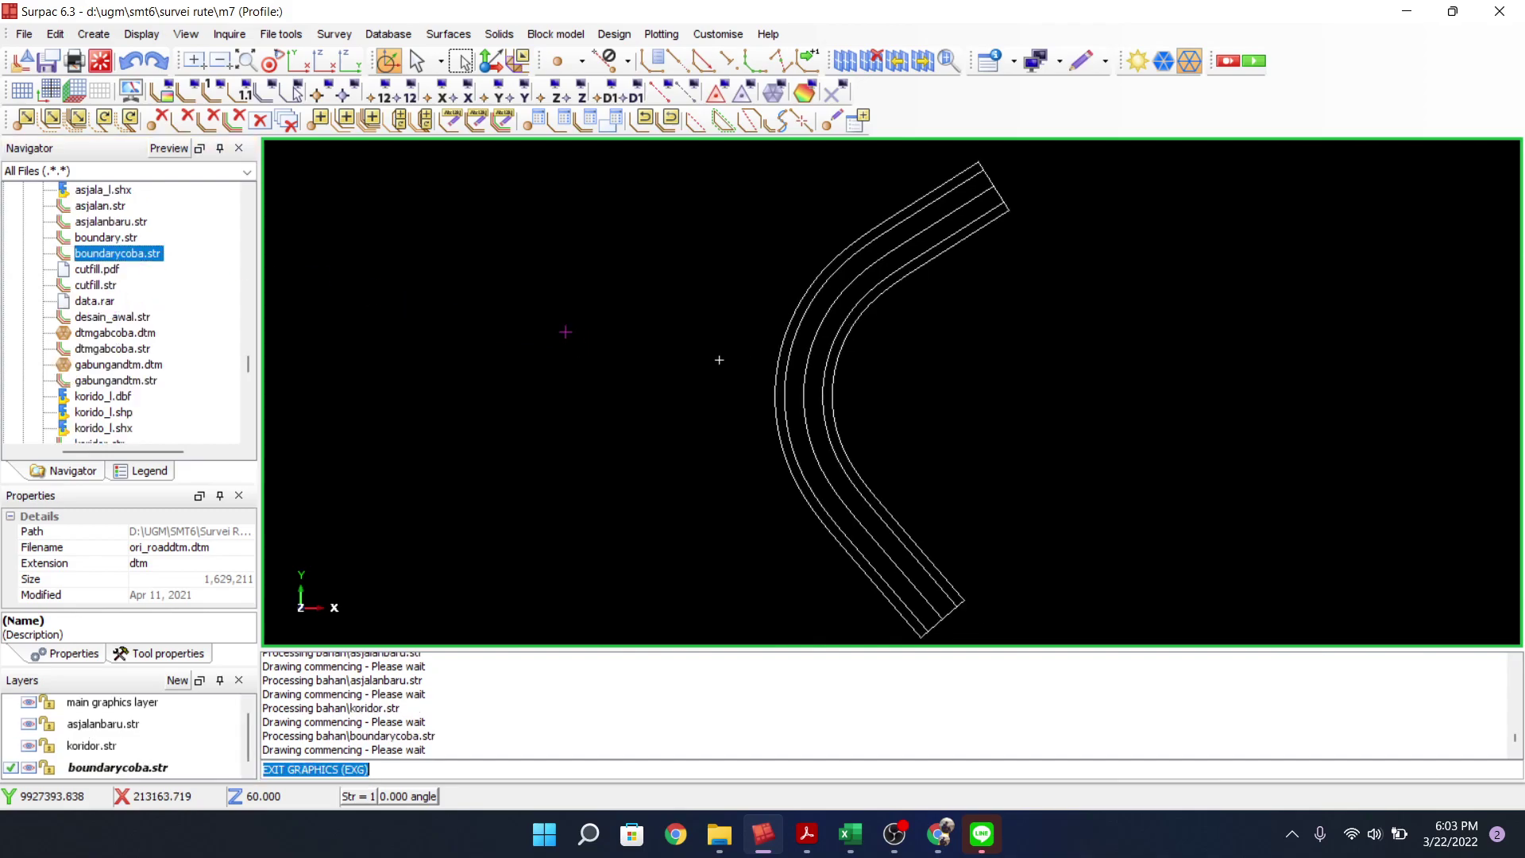
Draw markers on all points of boundarycoba.str and examine the curve in a tilted view
{"action": "left_click", "coordinate": [612, 91]}
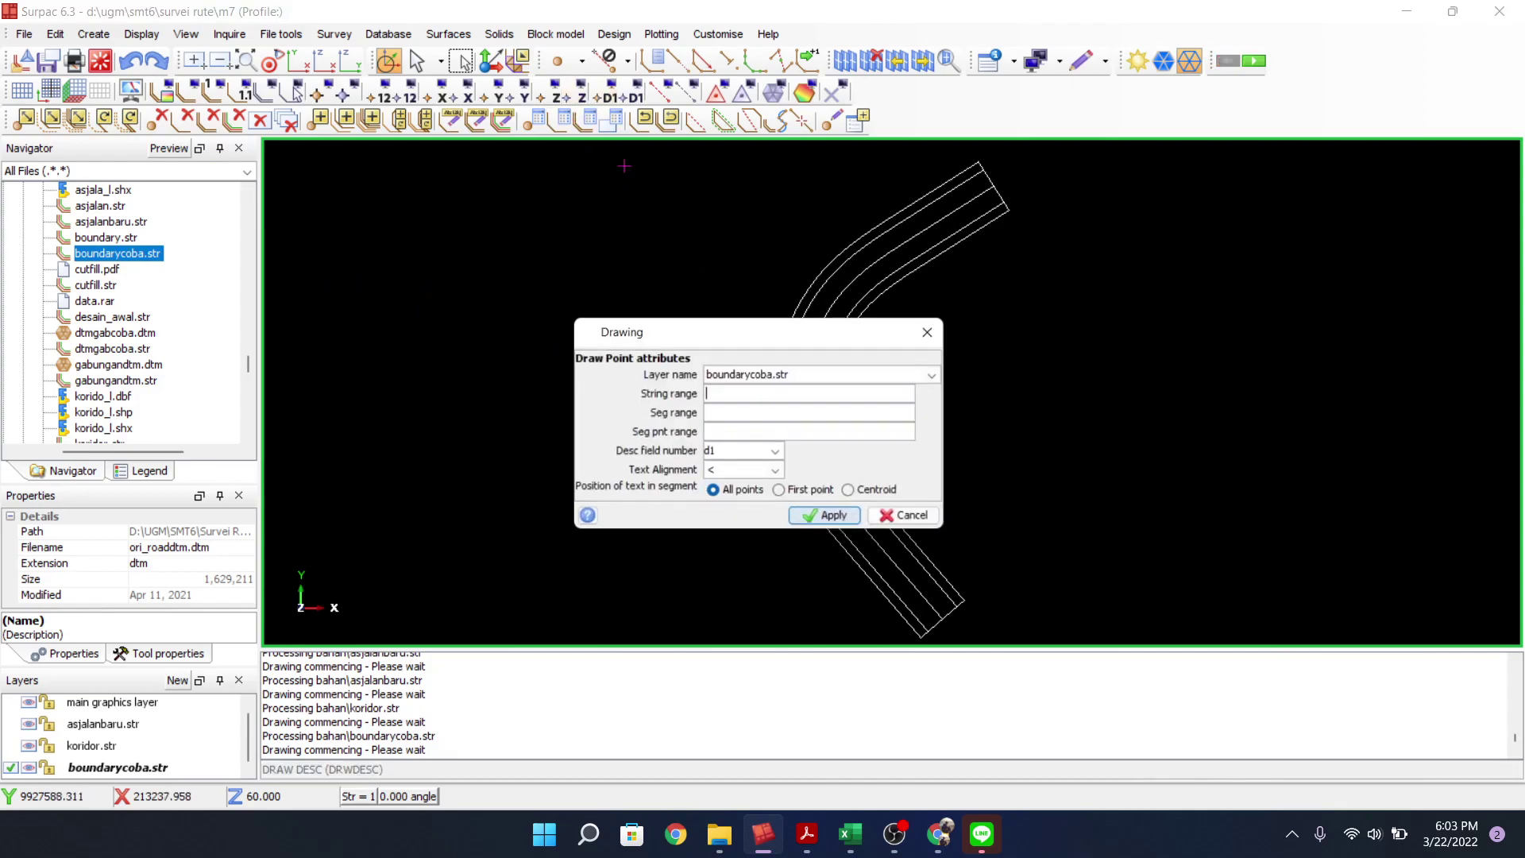
{"action": "left_click", "coordinate": [939, 331]}
{"action": "left_click", "coordinate": [321, 116]}
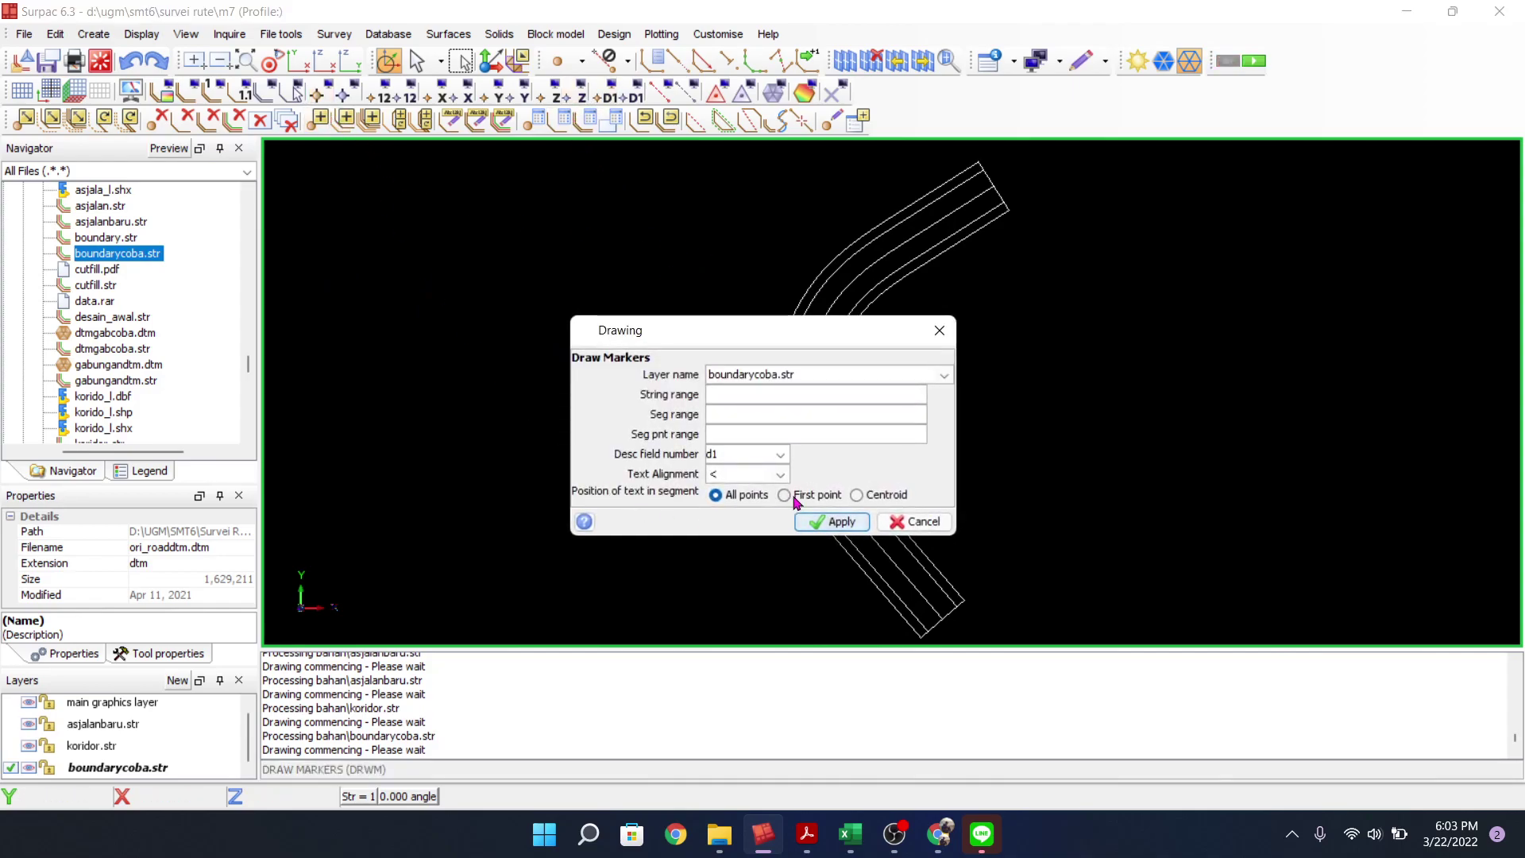
{"action": "left_click", "coordinate": [827, 518]}
{"action": "middle_click_drag", "start_coordinate": [818, 579], "coordinate": [750, 508]}
{"action": "left_click_drag", "start_coordinate": [749, 508], "coordinate": [750, 508]}
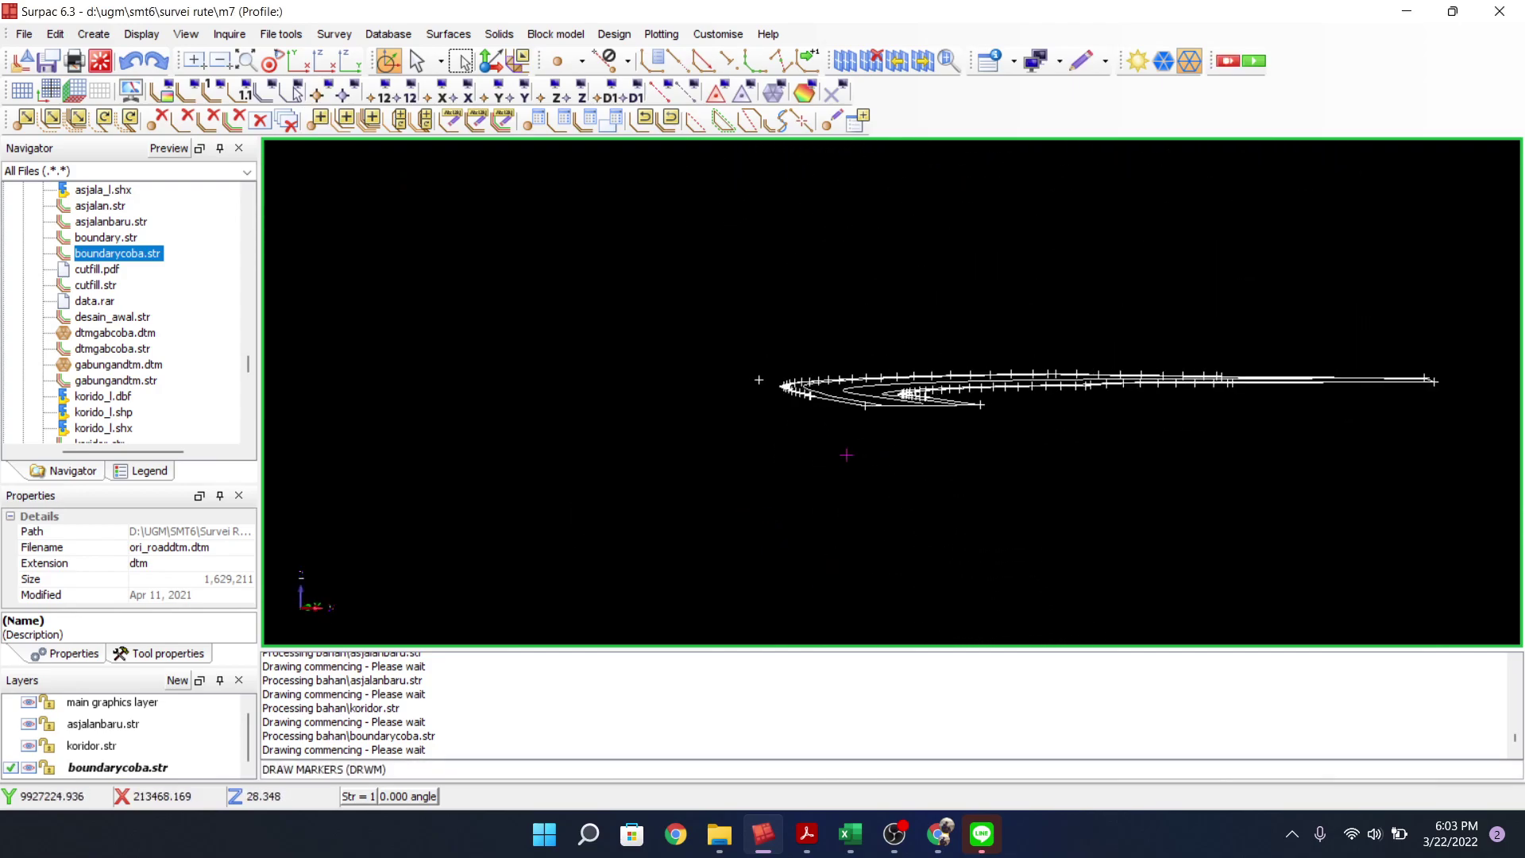
{"action": "scroll", "coordinate": [845, 457], "scroll_direction": "up", "scroll_amount": 4}
{"action": "scroll", "coordinate": [810, 498], "scroll_direction": "down", "scroll_amount": 1}
{"action": "middle_click_drag", "start_coordinate": [809, 497], "coordinate": [986, 378]}
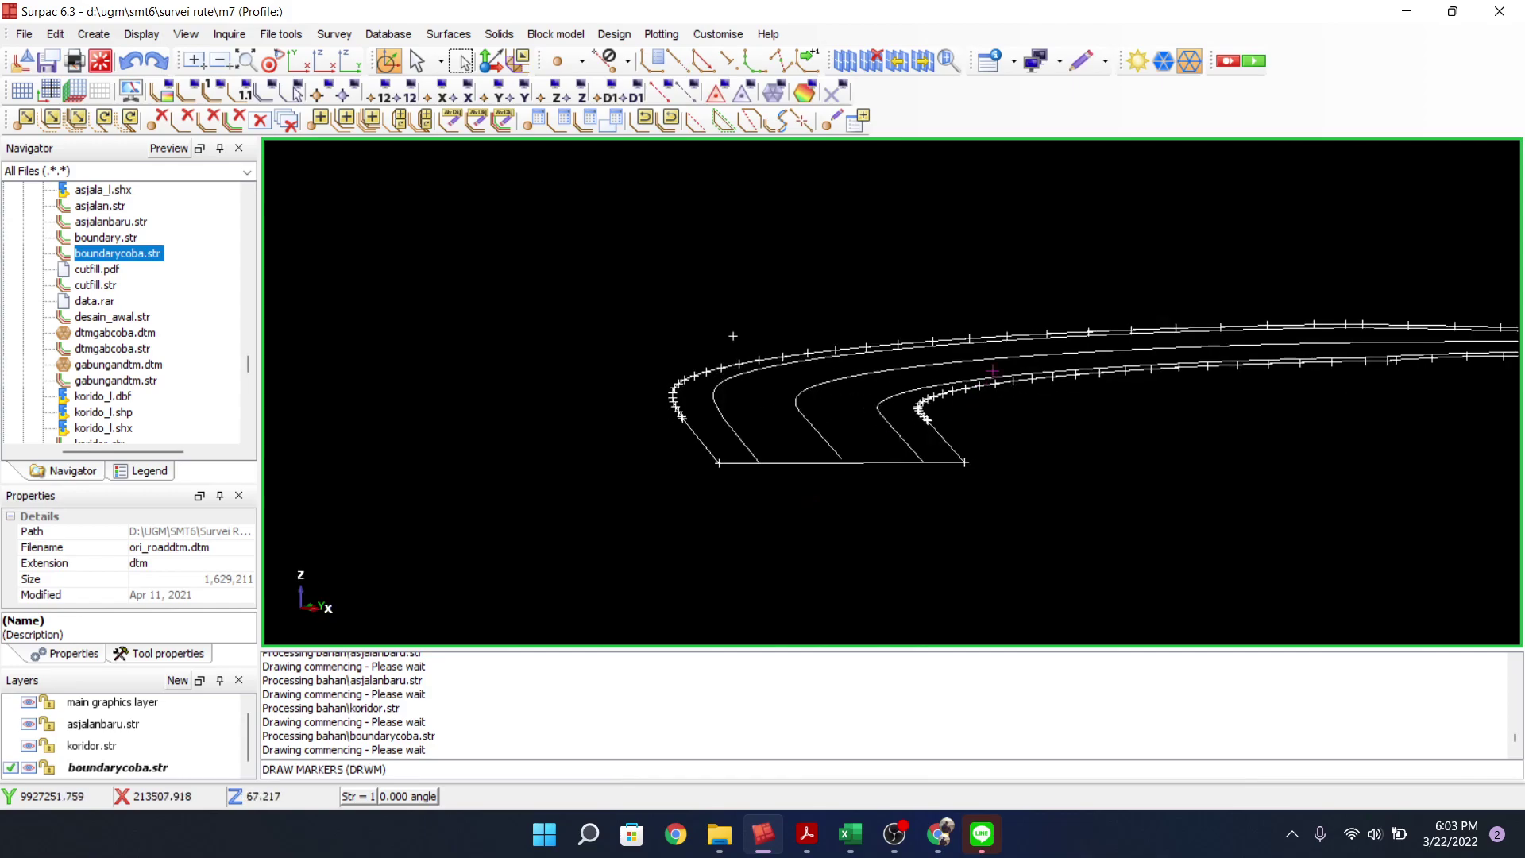
{"action": "middle_click_drag", "start_coordinate": [674, 425], "coordinate": [715, 481]}
Inspect the Z values of two inner boundary points near the curve's apex and examine the boundary's marked points
{"action": "left_click", "coordinate": [831, 119]}
{"action": "left_click", "coordinate": [868, 366]}
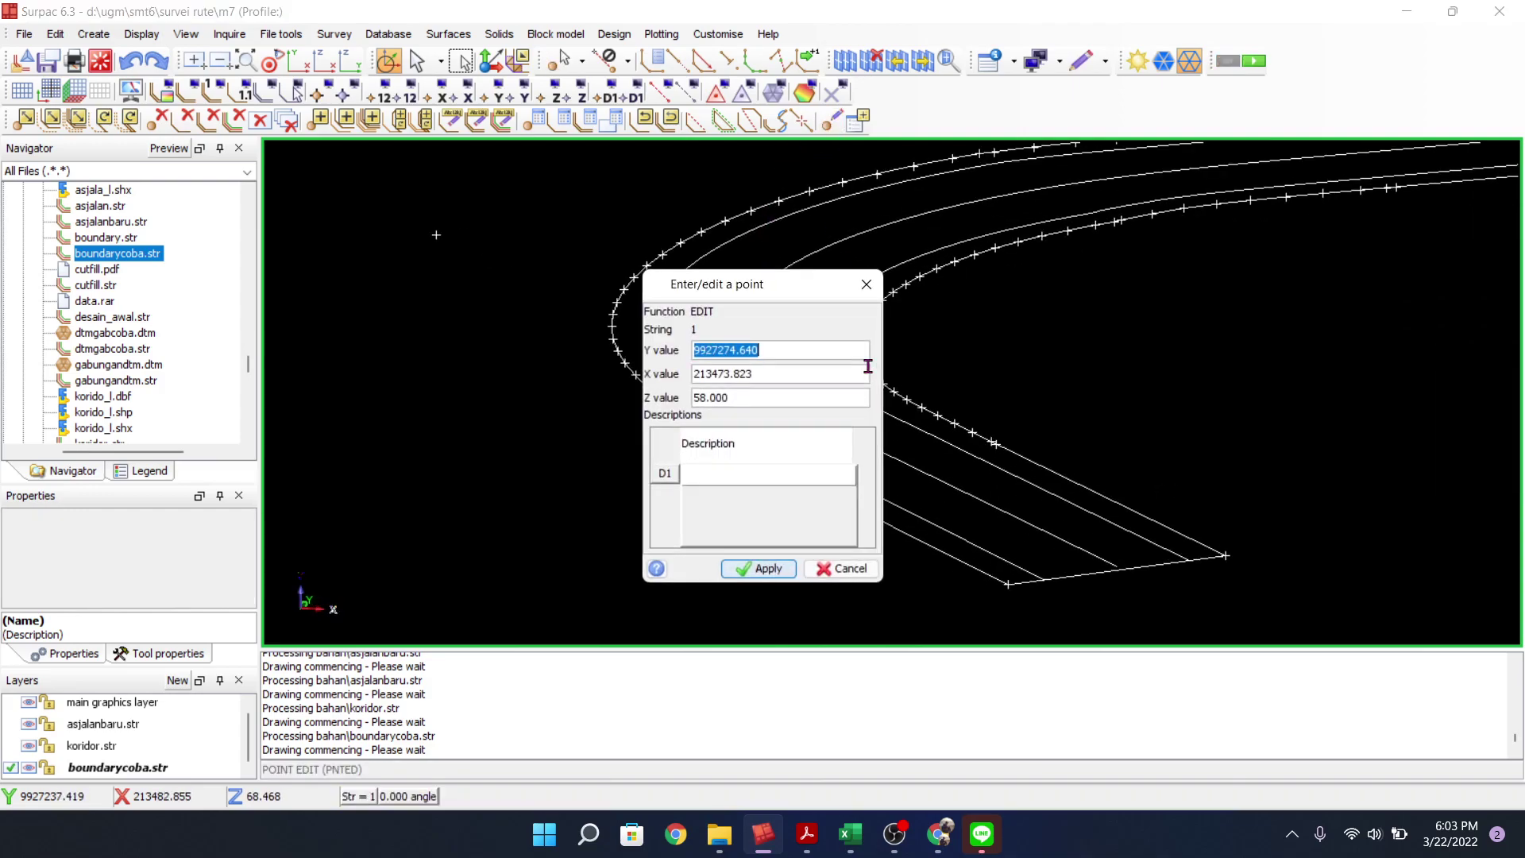
{"action": "left_click", "coordinate": [866, 284]}
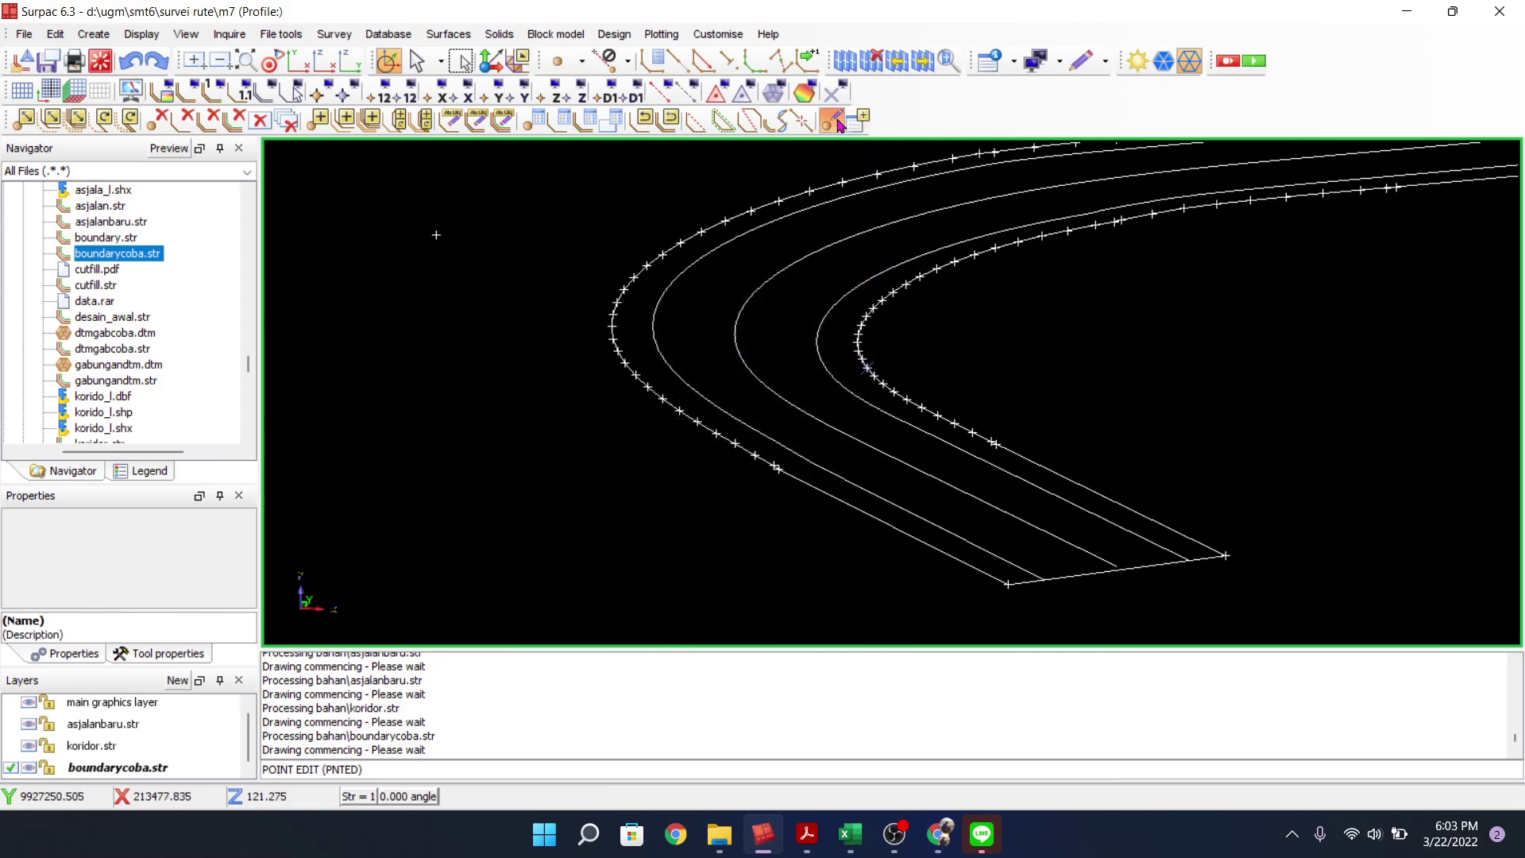
{"action": "left_click", "coordinate": [865, 318]}
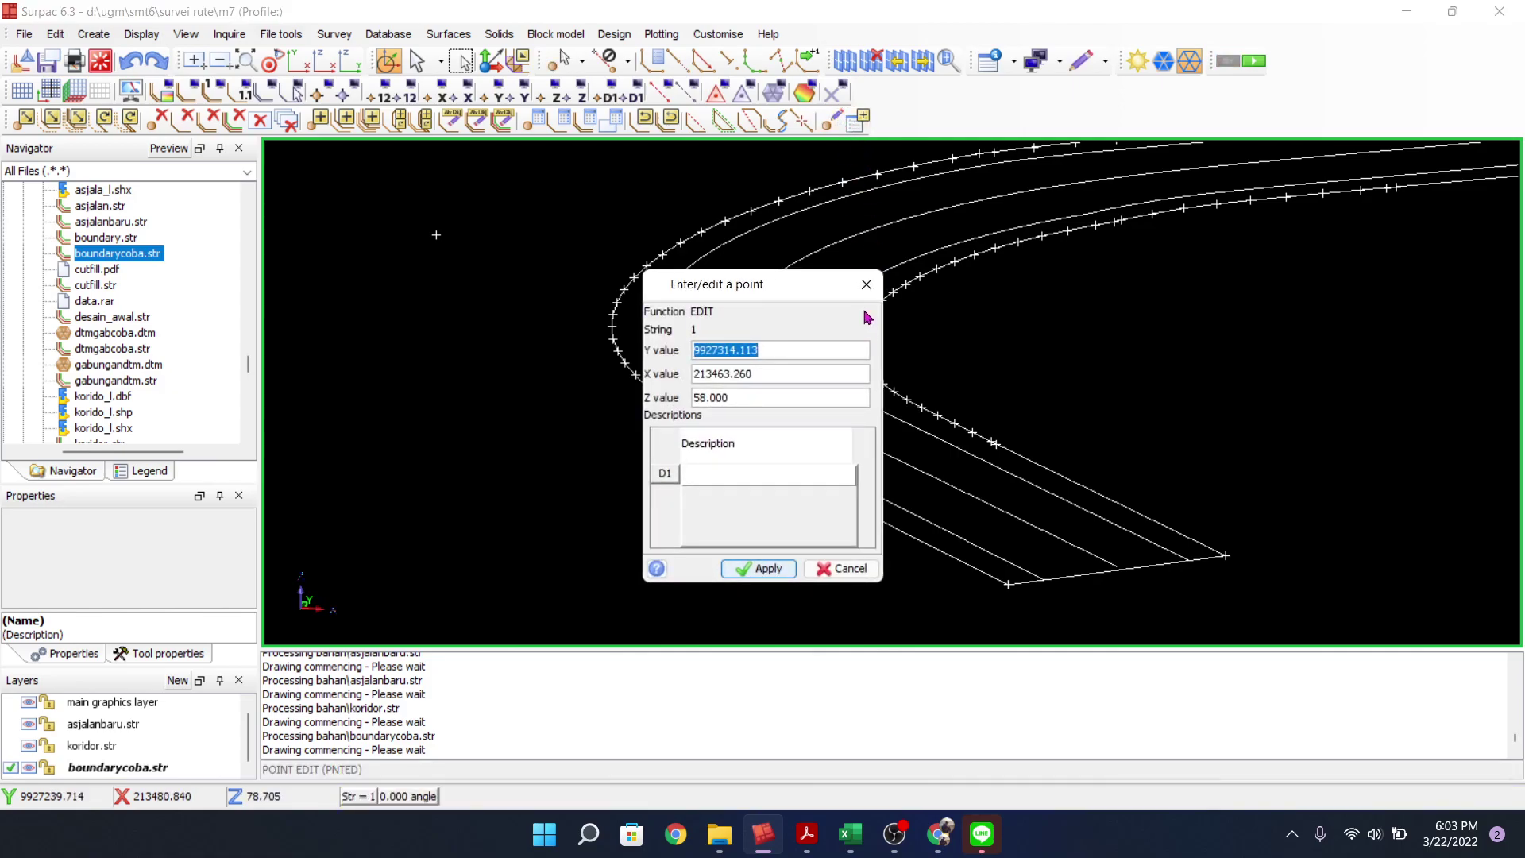
{"action": "left_click", "coordinate": [867, 284]}
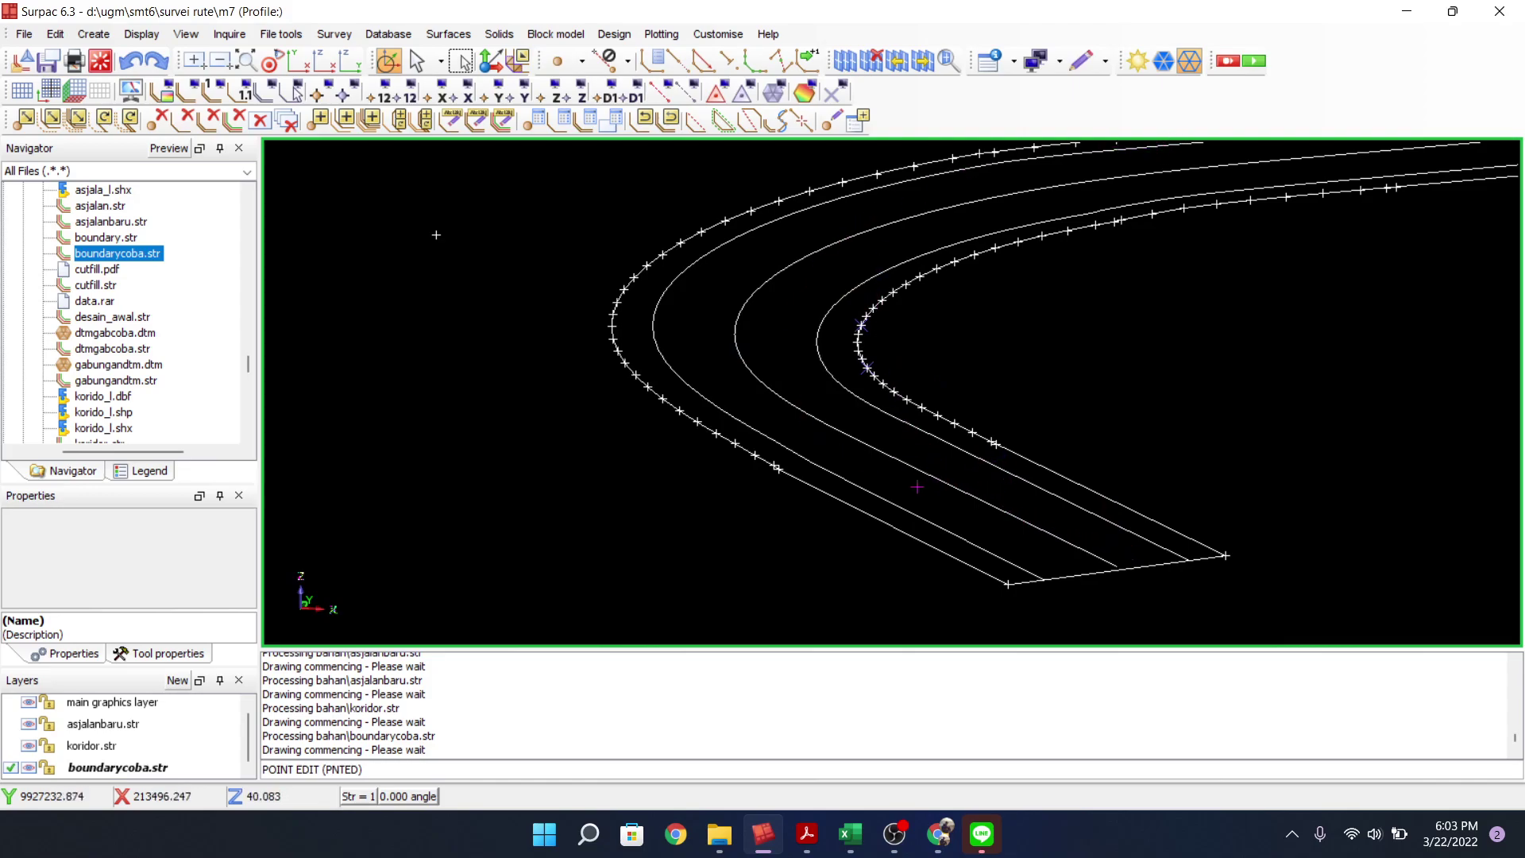
{"action": "scroll", "coordinate": [925, 488], "scroll_direction": "down", "scroll_amount": 1}
{"action": "scroll", "coordinate": [914, 445], "scroll_direction": "up", "scroll_amount": 4}
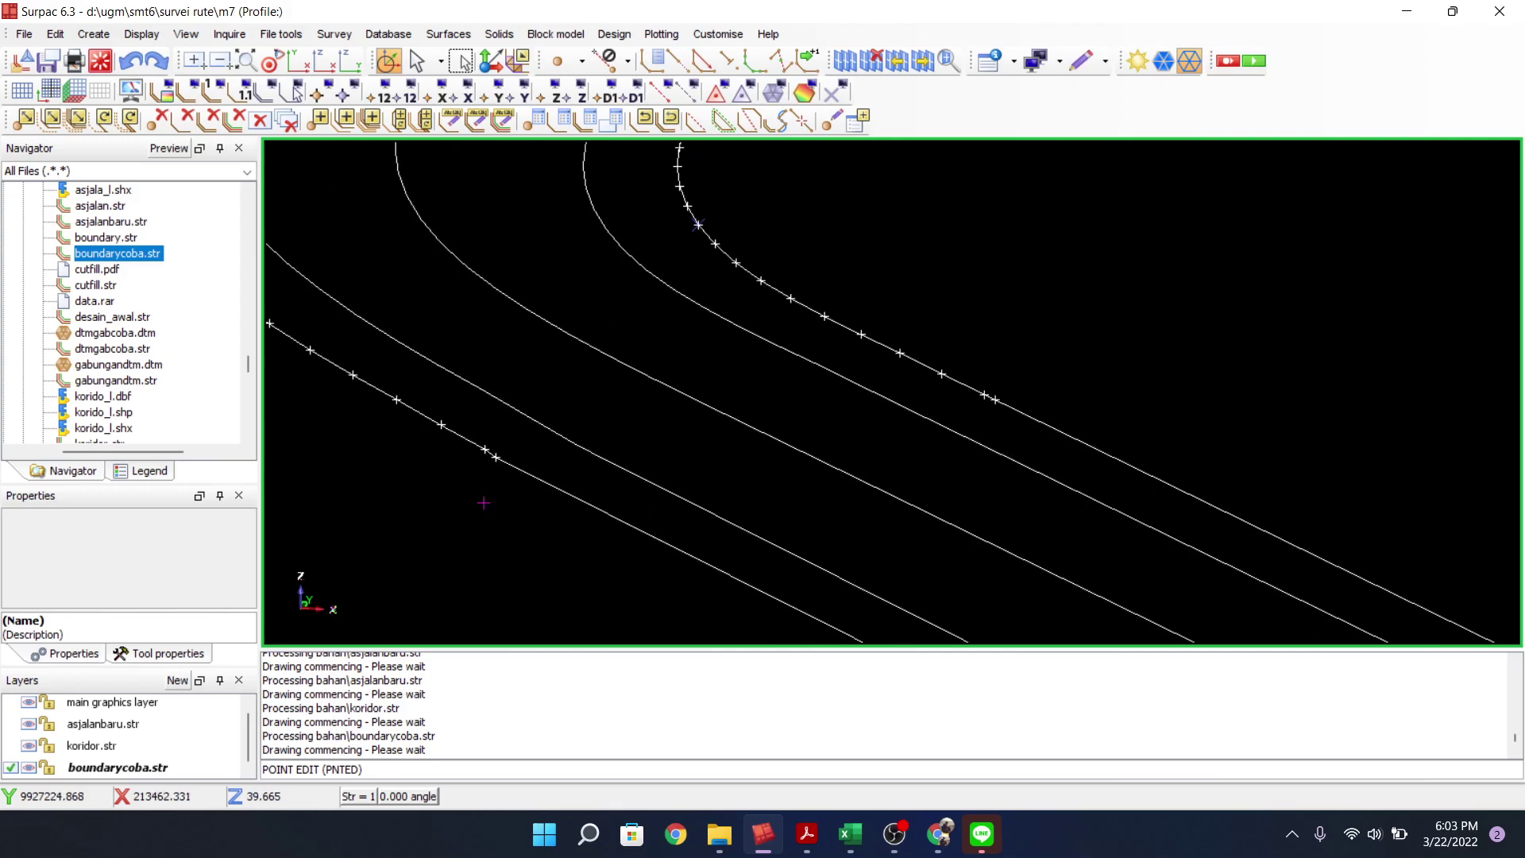
{"action": "scroll", "coordinate": [873, 363], "scroll_direction": "down", "scroll_amount": 3}
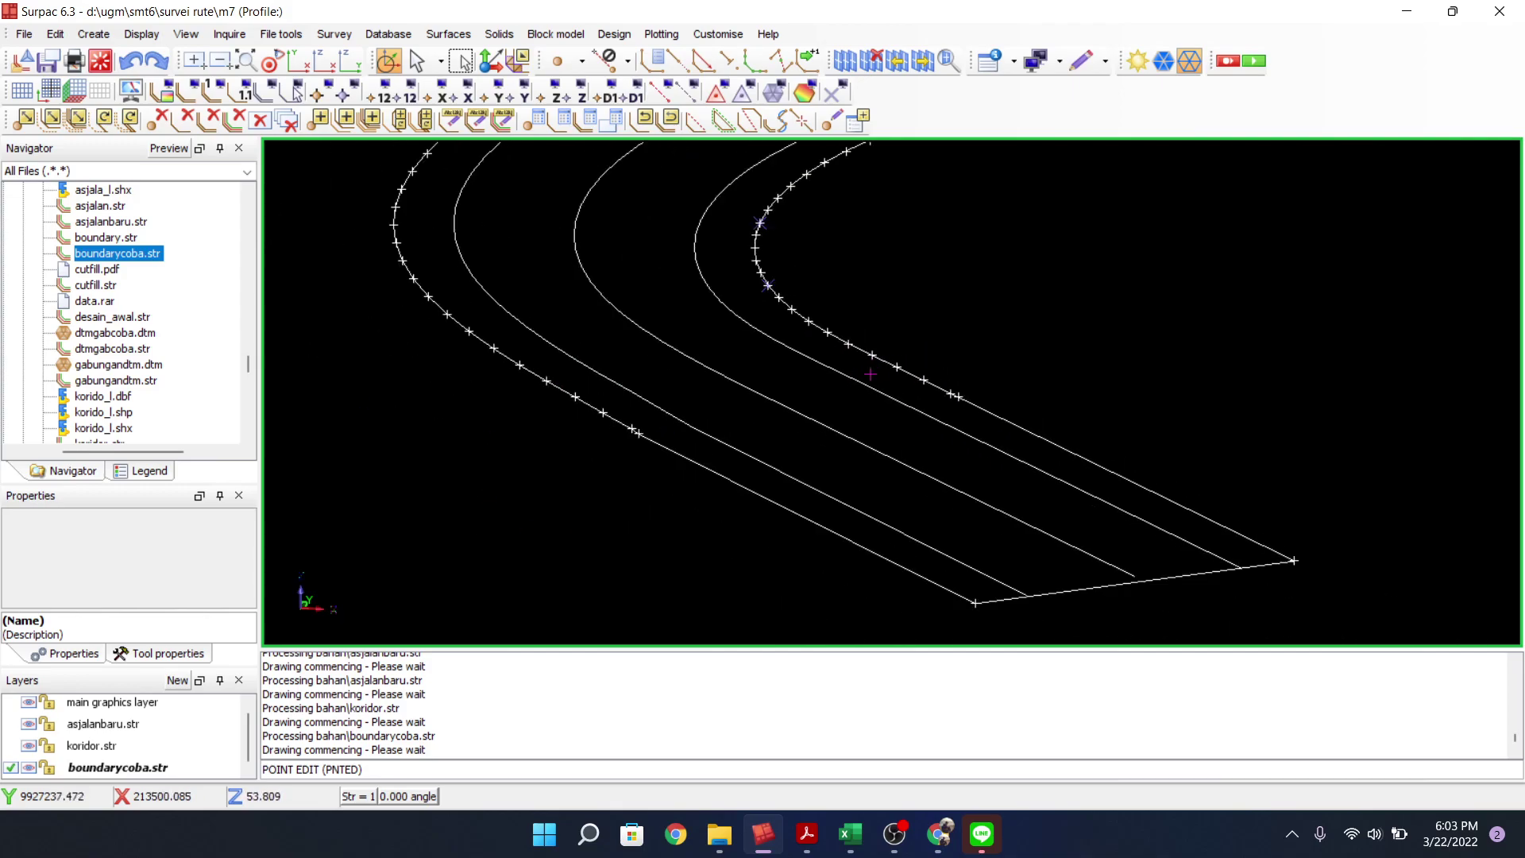
{"action": "mouse_move", "coordinate": [650, 531]}
{"action": "left_mouse_down"}
{"action": "mouse_move", "coordinate": [650, 519]}
{"action": "mouse_move", "coordinate": [609, 521]}
{"action": "mouse_move", "coordinate": [643, 524]}
{"action": "left_mouse_up"}
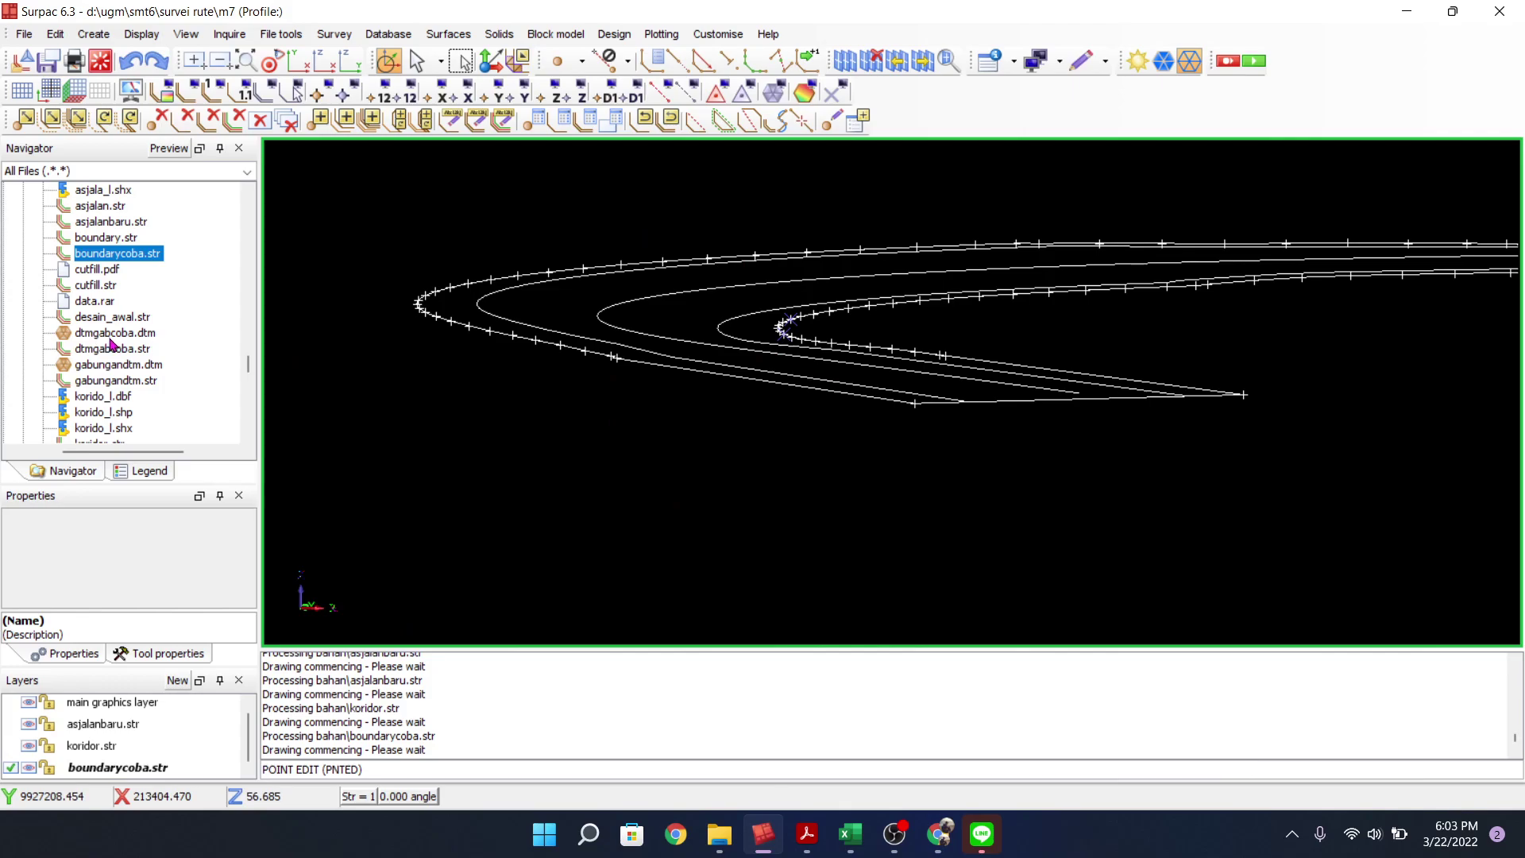
Reset the graphics and load the surface dtmgabcoba.dtm
{"action": "scroll", "coordinate": [117, 326], "scroll_direction": "down", "scroll_amount": 1}
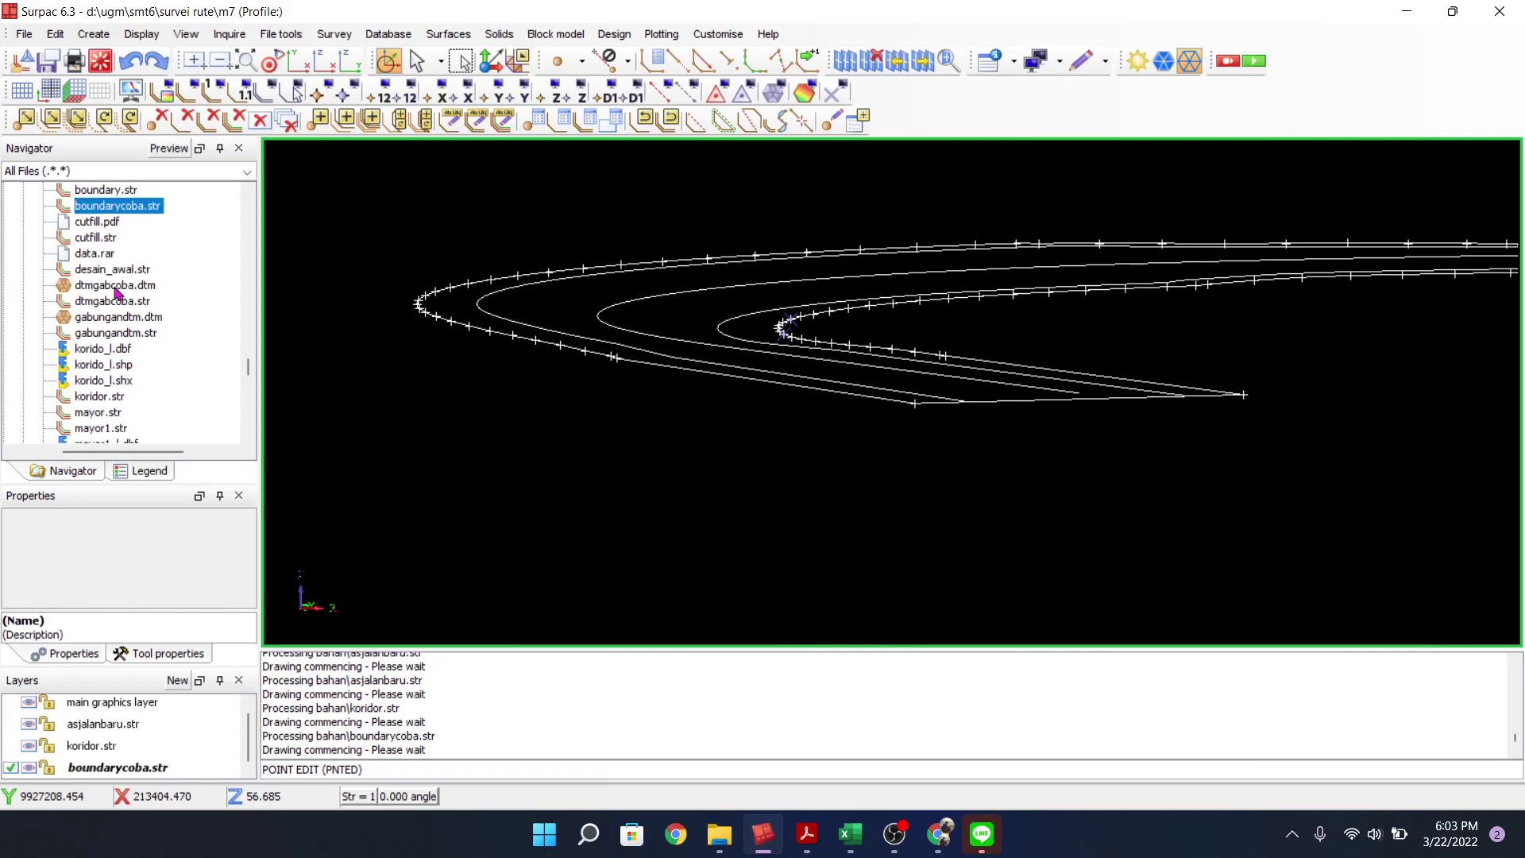
{"action": "left_click", "coordinate": [96, 68]}
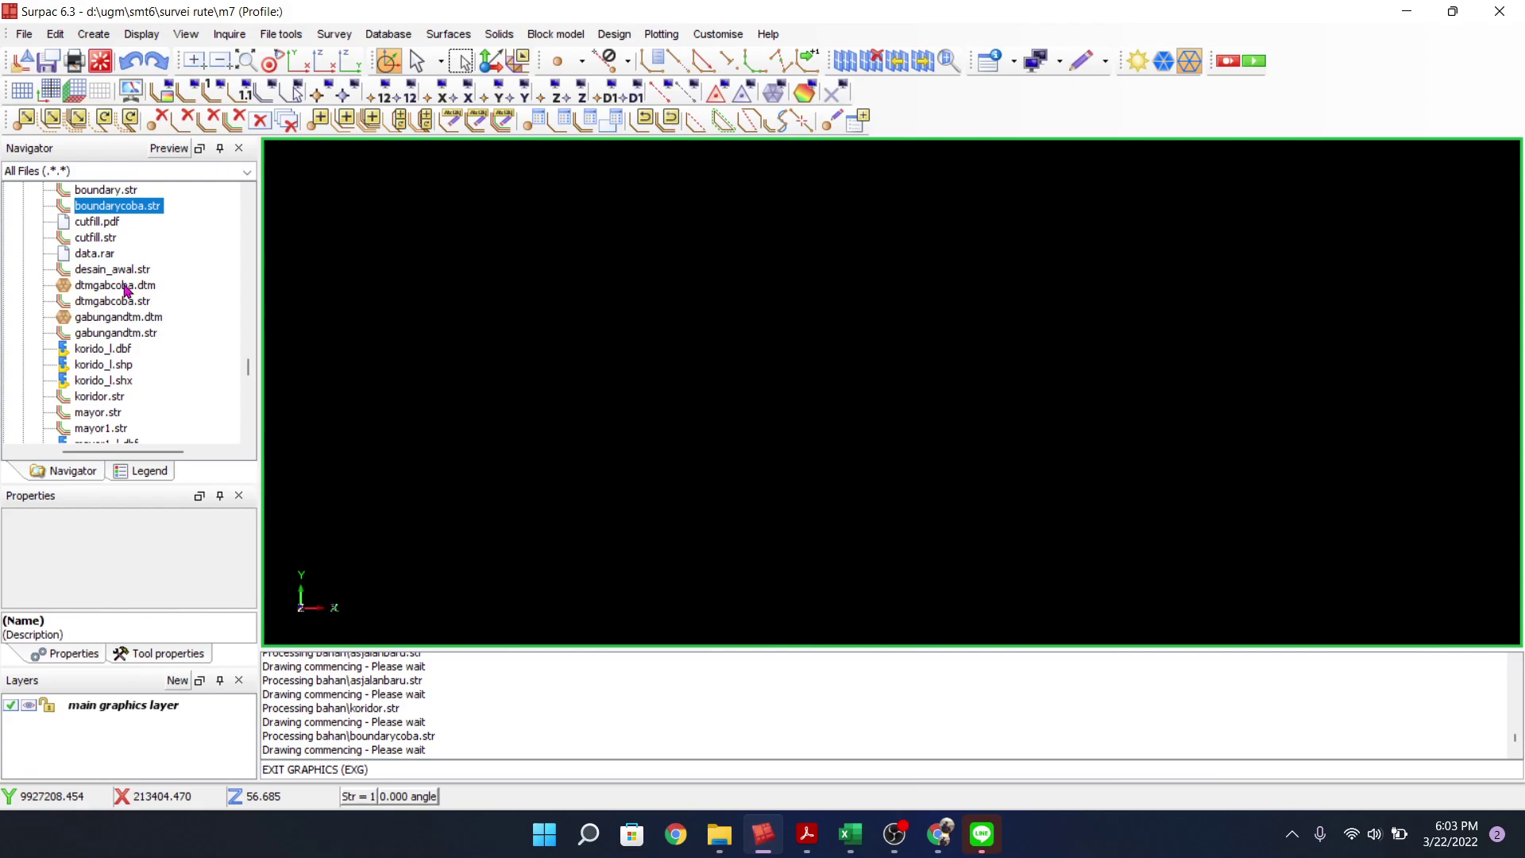
{"action": "left_click_drag", "start_coordinate": [131, 290], "coordinate": [507, 344]}
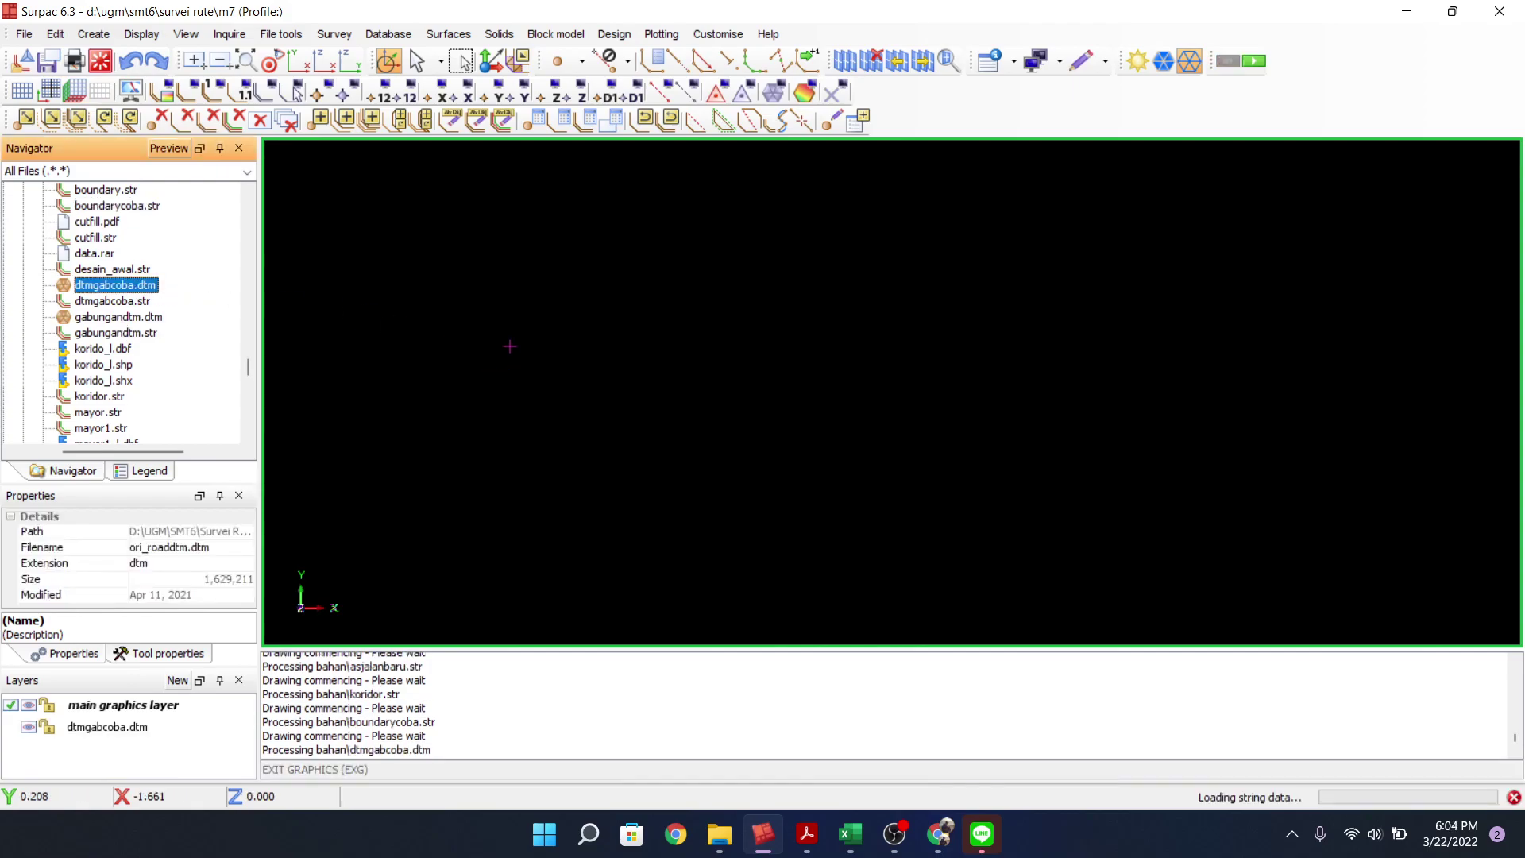
Examine the road curve on the combined surface dtmgabcoba.dtm in a tilted close-up view
{"action": "left_click_drag", "start_coordinate": [874, 460], "coordinate": [919, 385]}
{"action": "scroll", "coordinate": [912, 436], "scroll_direction": "up", "scroll_amount": 4}
{"action": "scroll", "coordinate": [913, 436], "scroll_direction": "down", "scroll_amount": 3}
{"action": "scroll", "coordinate": [957, 459], "scroll_direction": "up", "scroll_amount": 3}
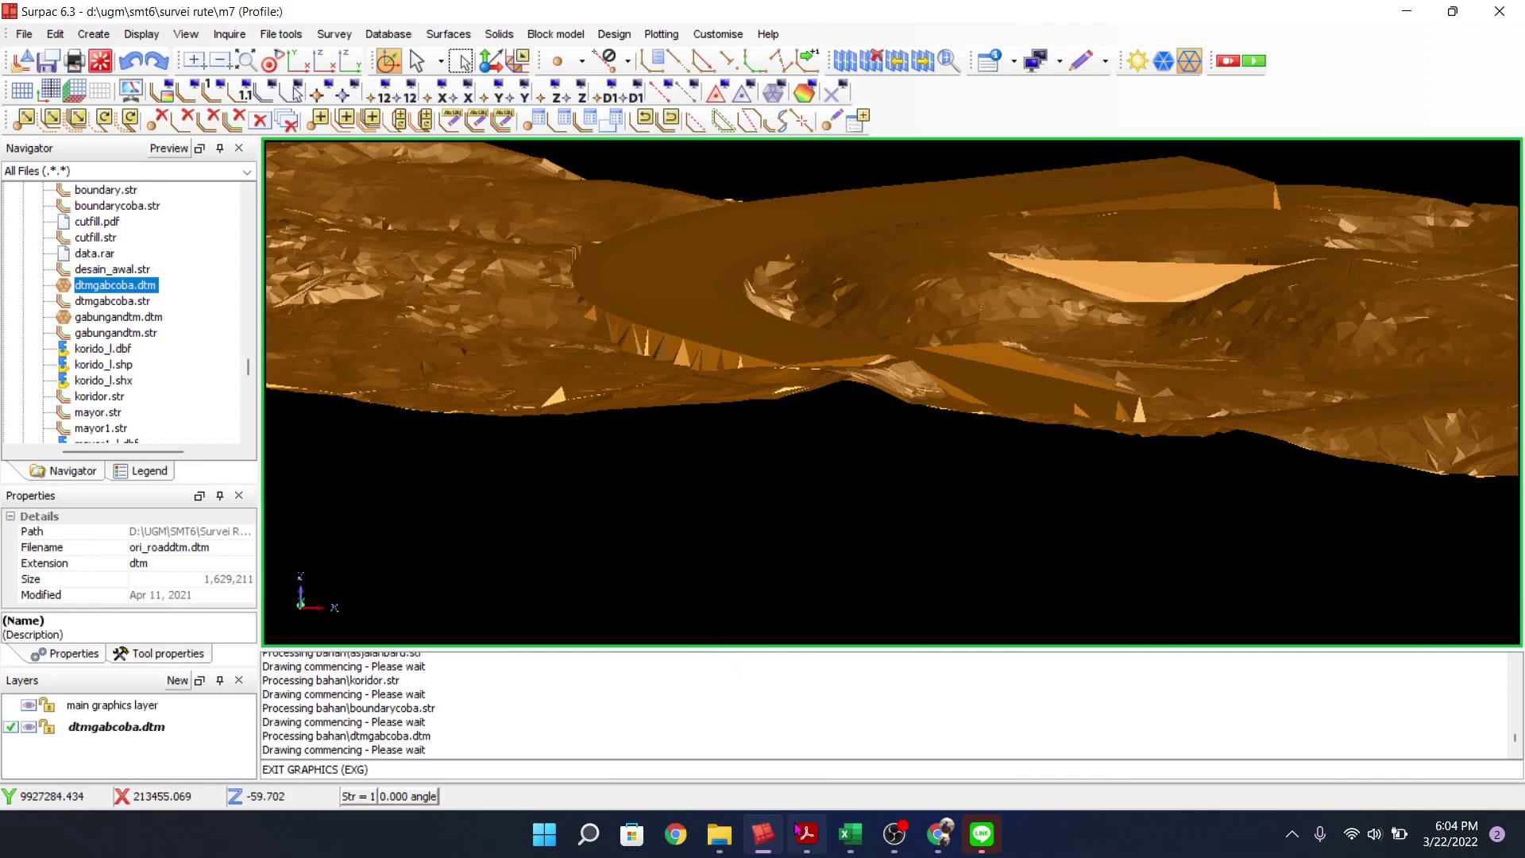
Switch to the PDF report in Acrobat Reader and review the road design map, the superelevation sketch and the edge elevation table
{"action": "mouse_move", "coordinate": [798, 832]}
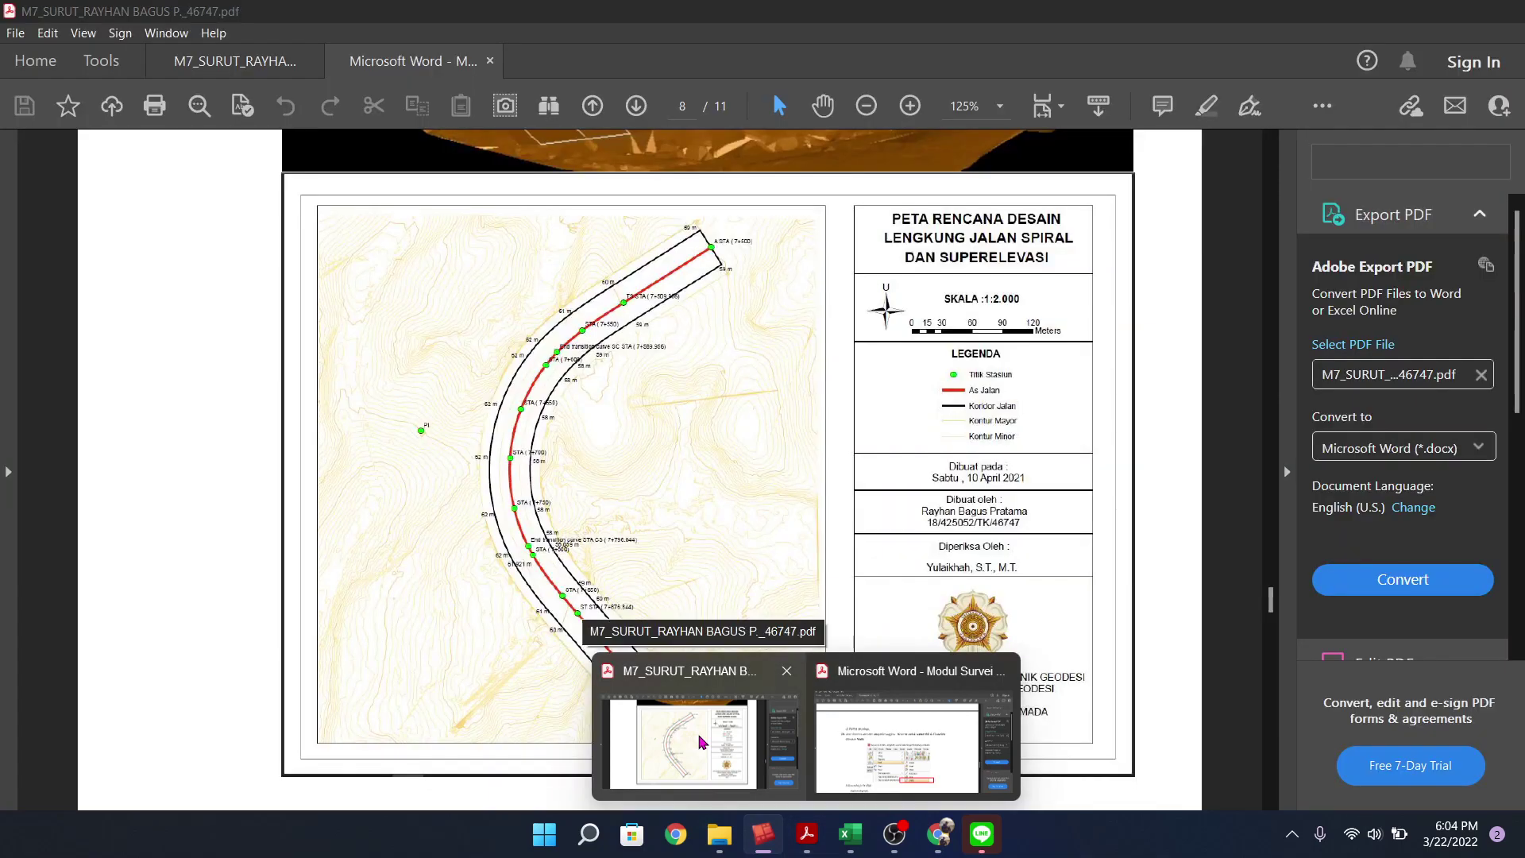
{"action": "left_click", "coordinate": [701, 741]}
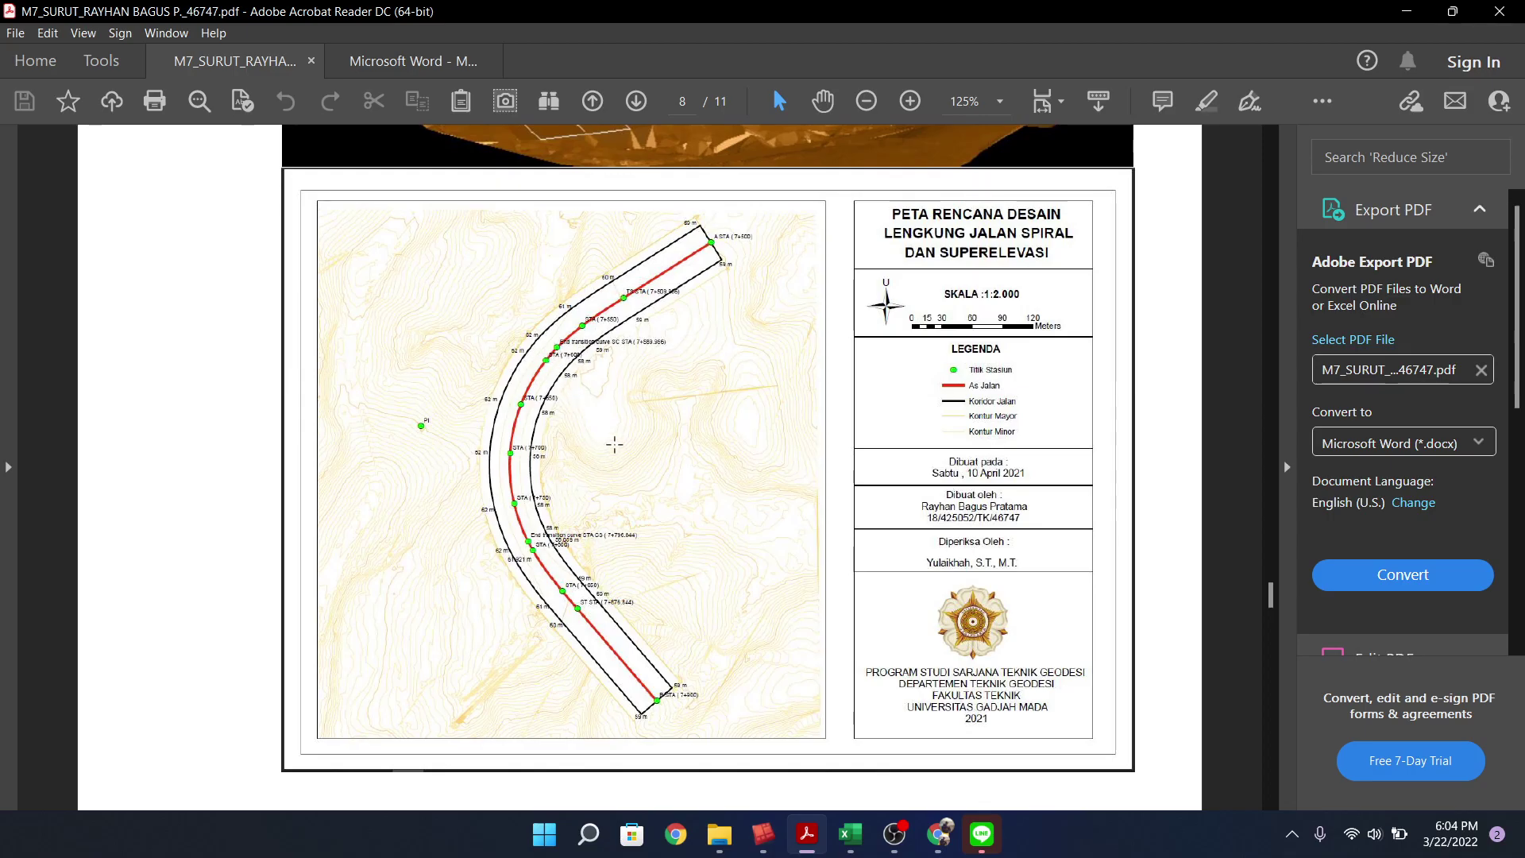
{"action": "scroll", "coordinate": [617, 456], "scroll_direction": "down", "scroll_amount": 3}
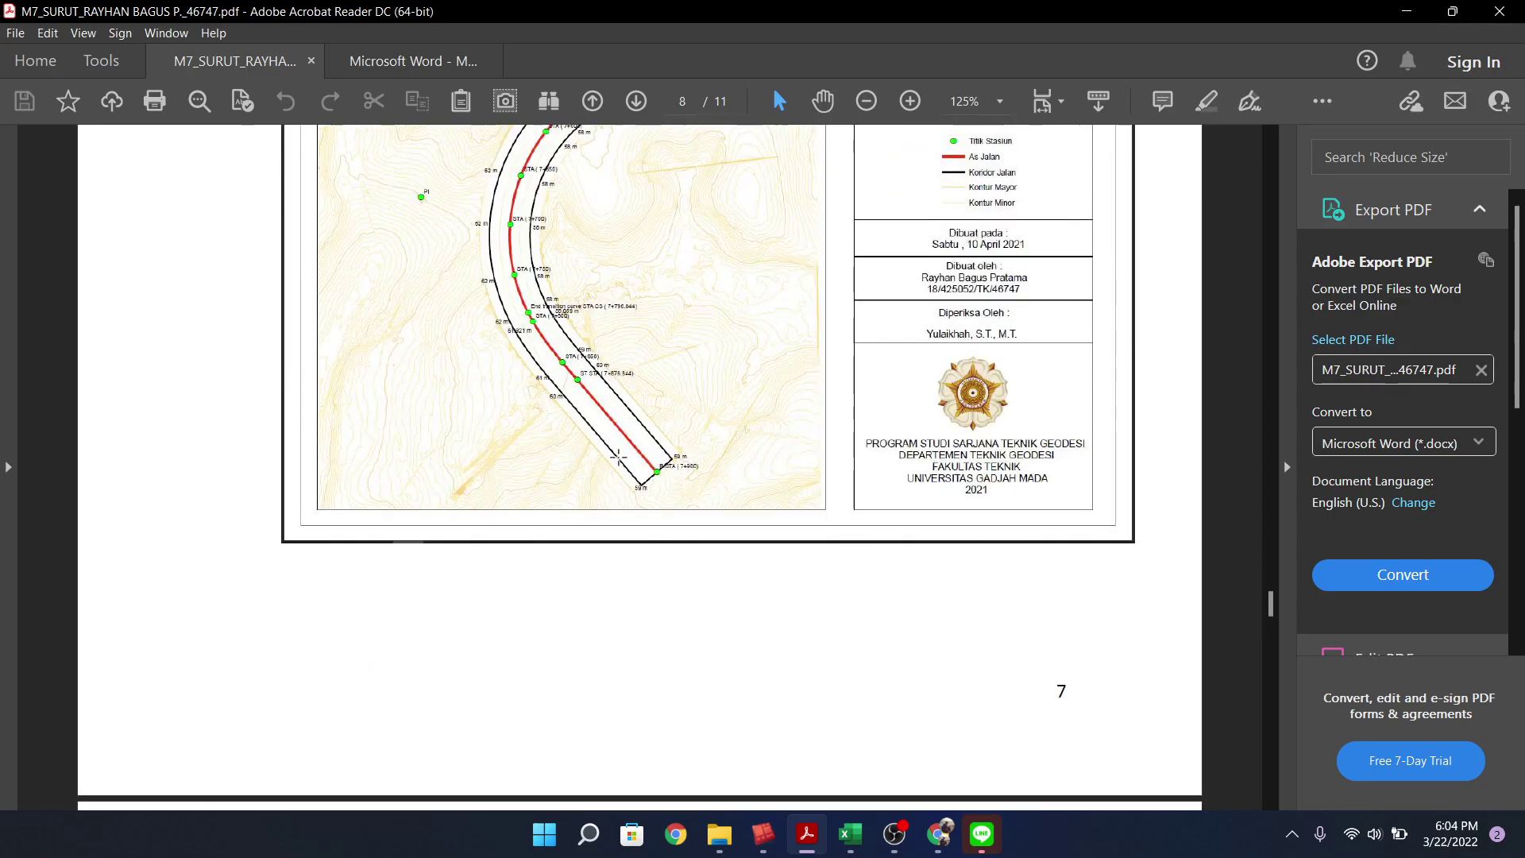
{"action": "scroll", "coordinate": [618, 455], "scroll_direction": "down", "scroll_amount": 15}
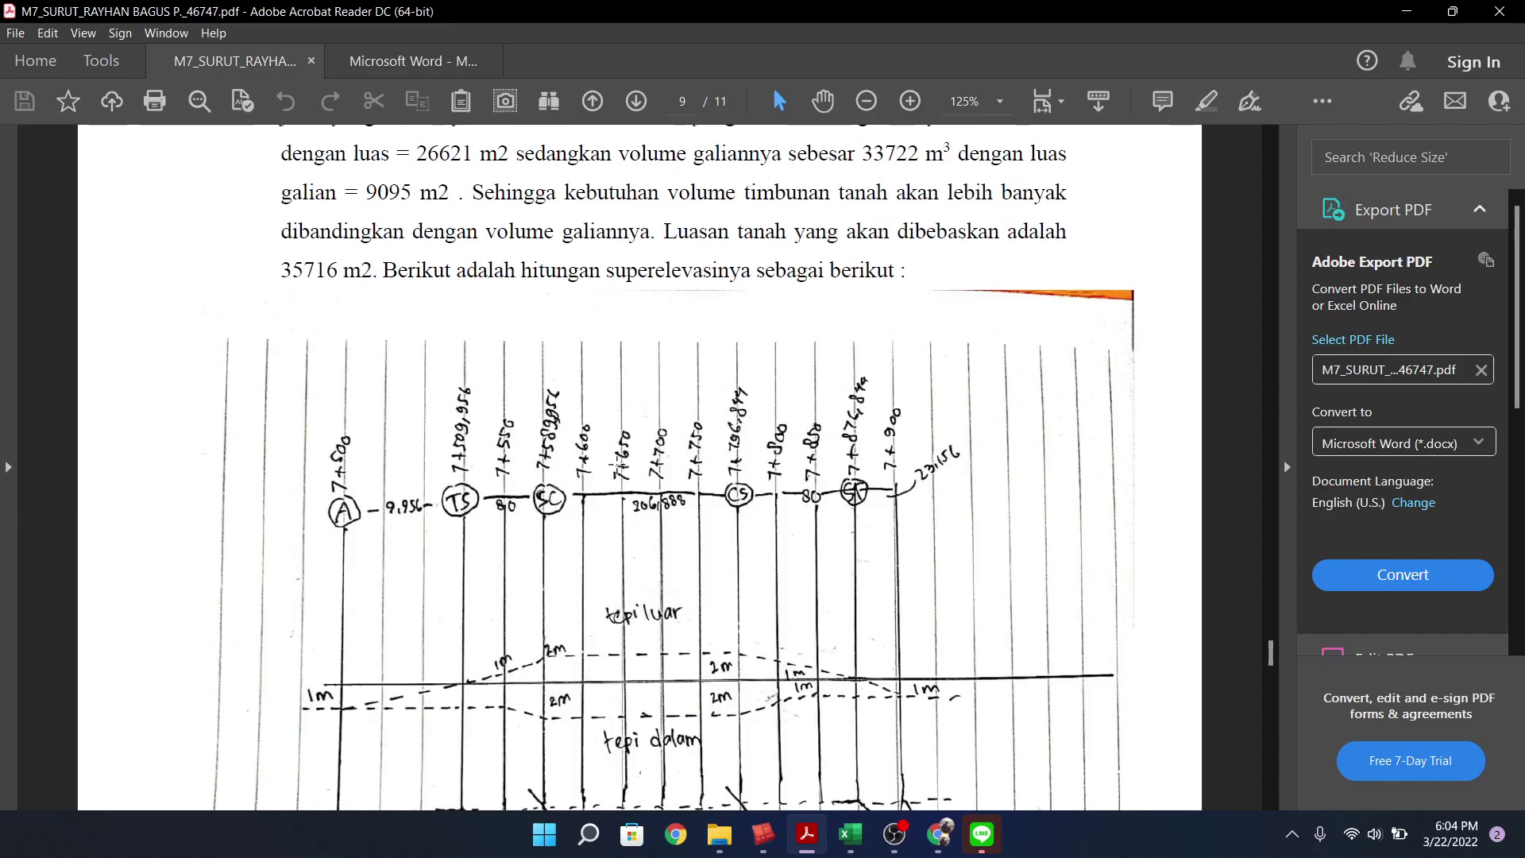
{"action": "scroll", "coordinate": [618, 464], "scroll_direction": "up", "scroll_amount": 3}
{"action": "left_click_drag", "start_coordinate": [1273, 644], "coordinate": [1274, 724]}
{"action": "scroll", "coordinate": [971, 592], "scroll_direction": "up", "scroll_amount": 3}
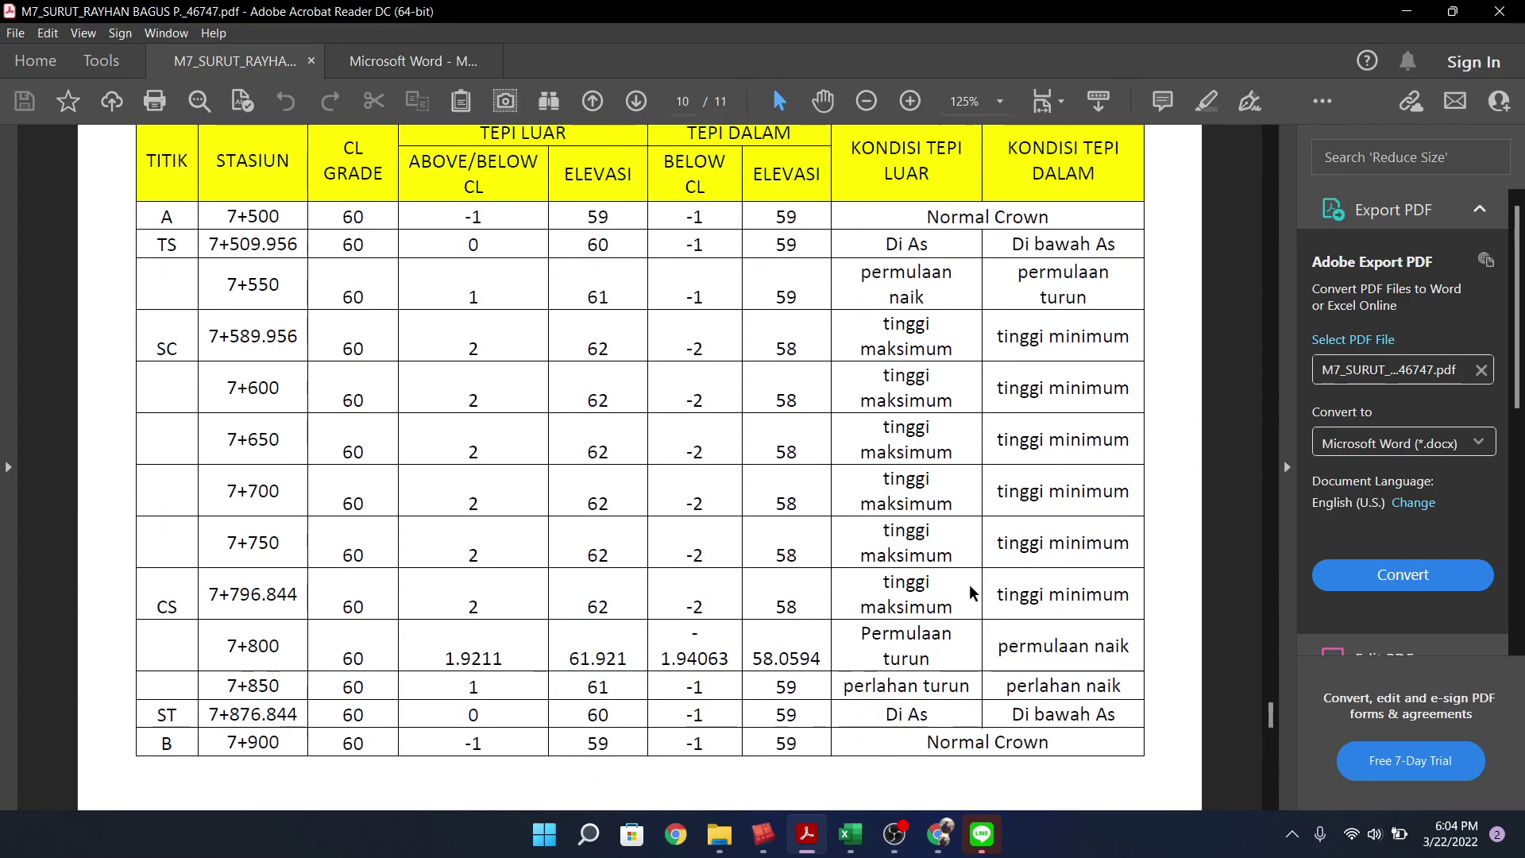
Switch back to Surpac and view the full extent of the combined surface
{"action": "left_click", "coordinate": [762, 834]}
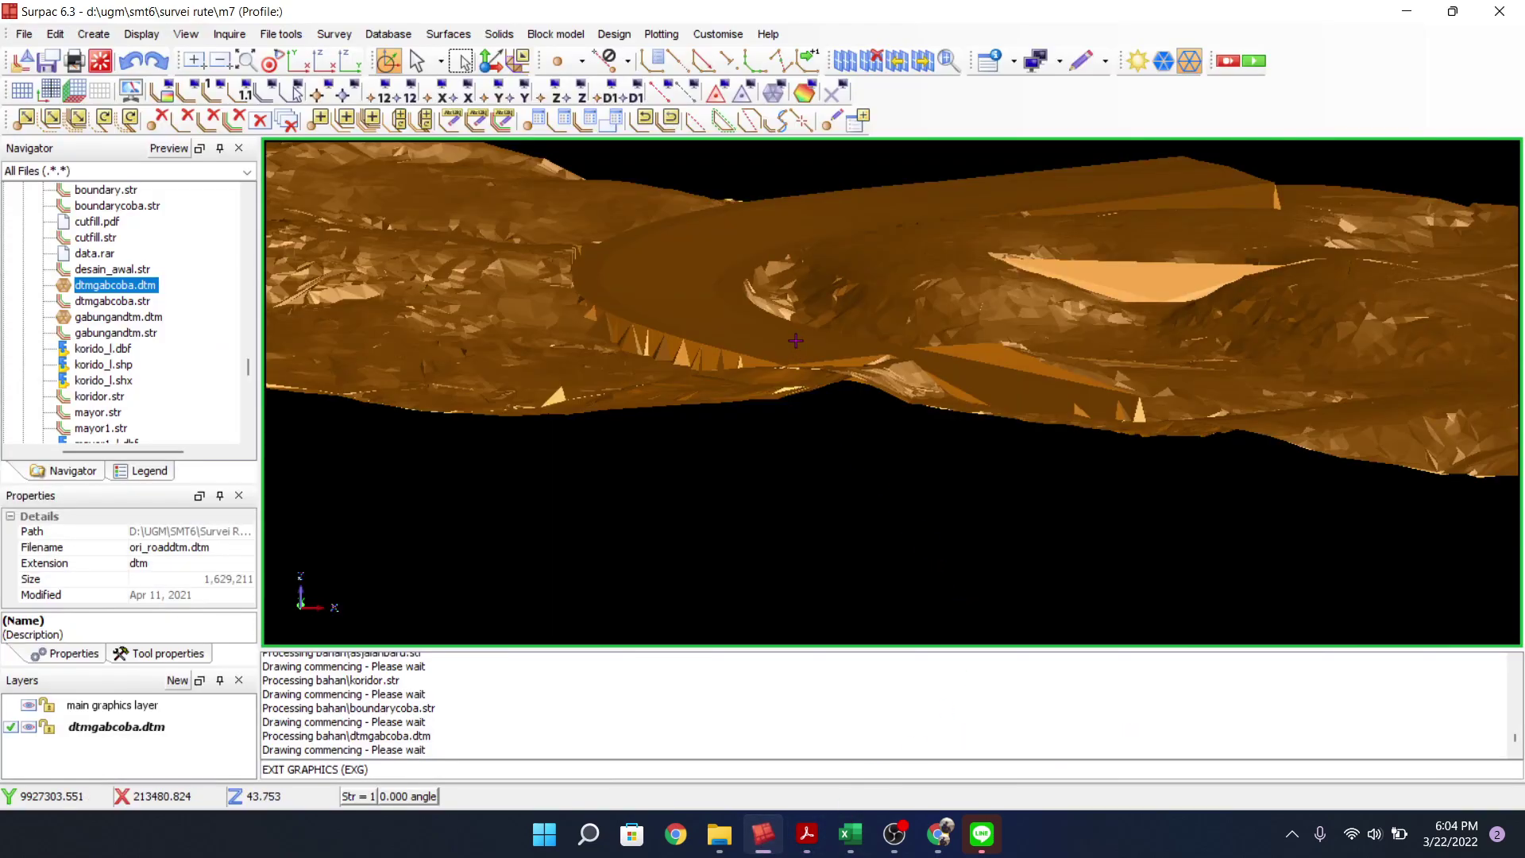
{"action": "scroll", "coordinate": [795, 343], "scroll_direction": "down", "scroll_amount": 2}
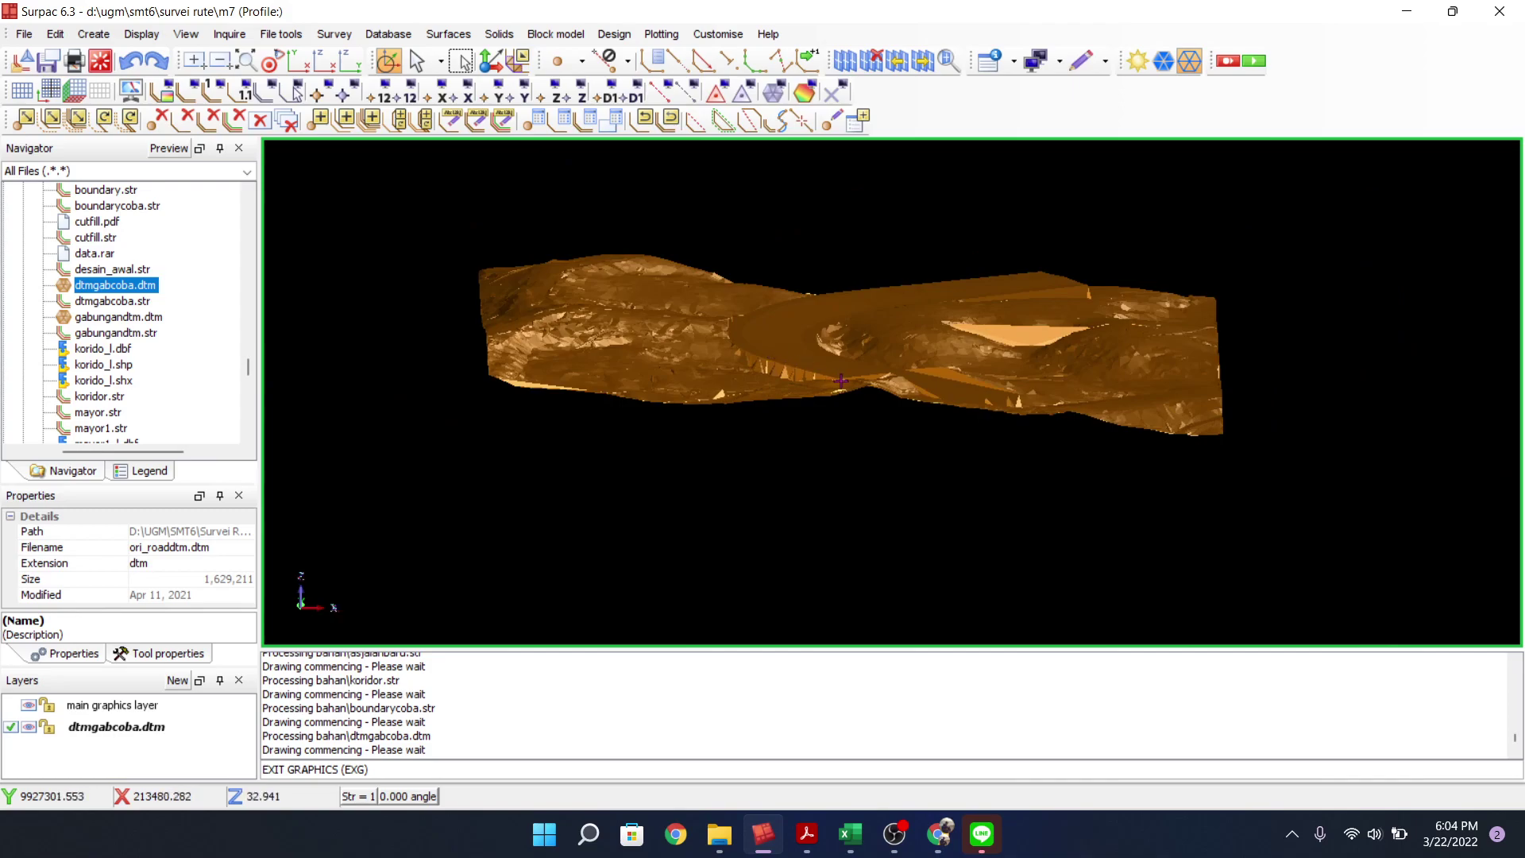